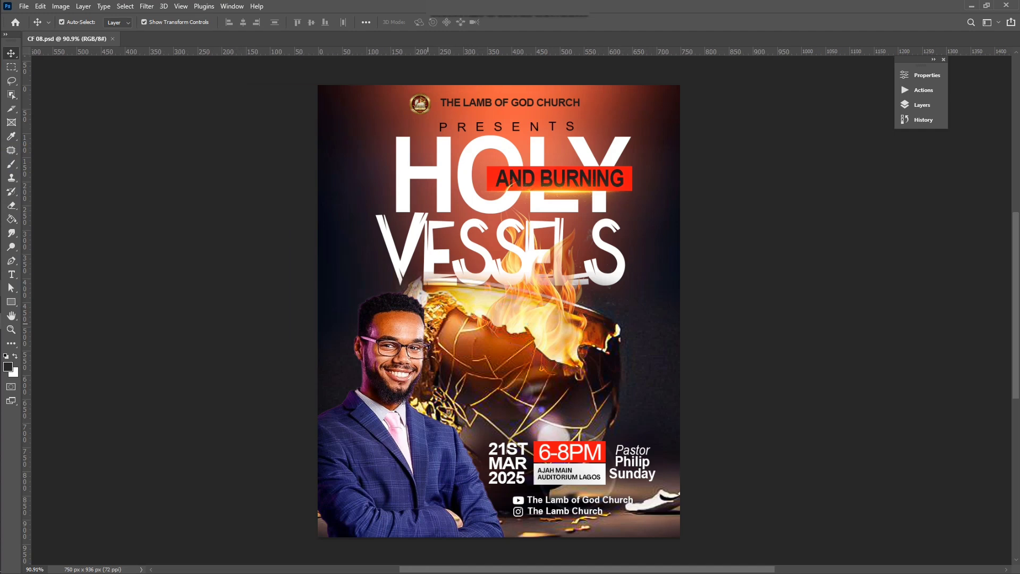
pyautogui.hscroll(-1, 455, 319)
# Step: Leave the CF 08.psd flyer and return to the Home screen's recent files list
pyautogui.hscroll(2, 488, 313)
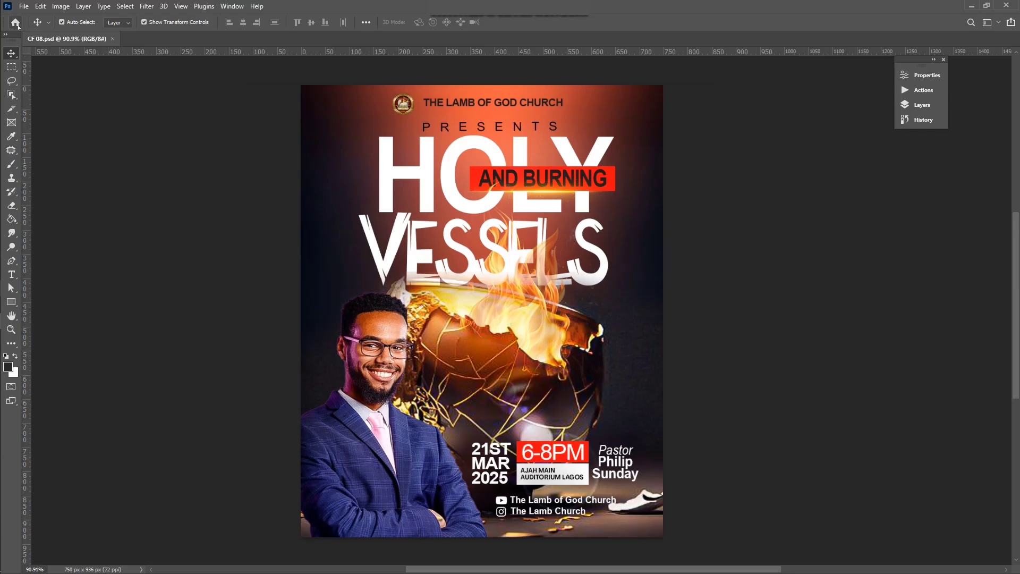
pyautogui.click(11, 23)
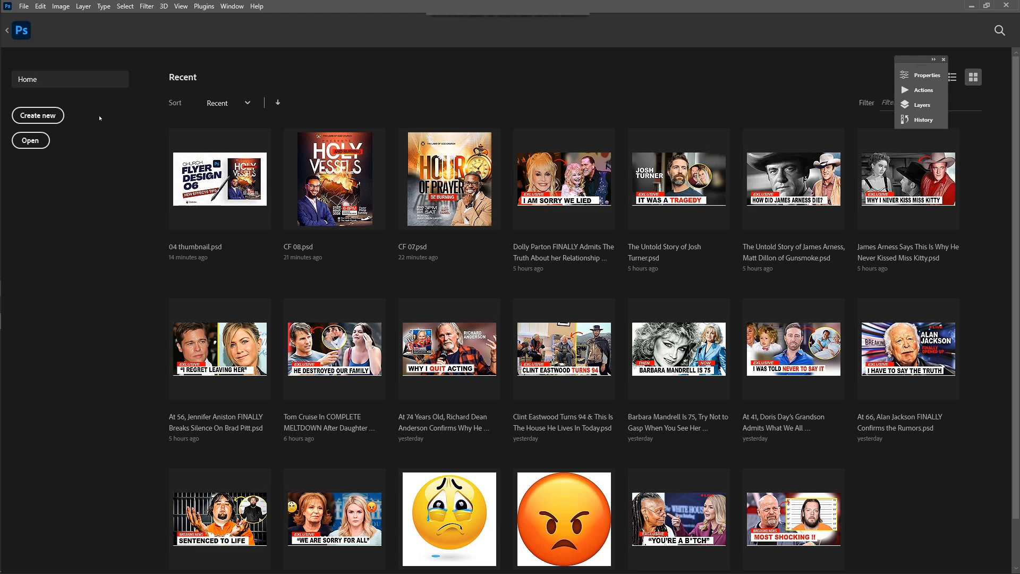
# Step: Create a new 1000 x 1200 px, 400 ppi document with Artboards enabled
pyautogui.click(43, 115)
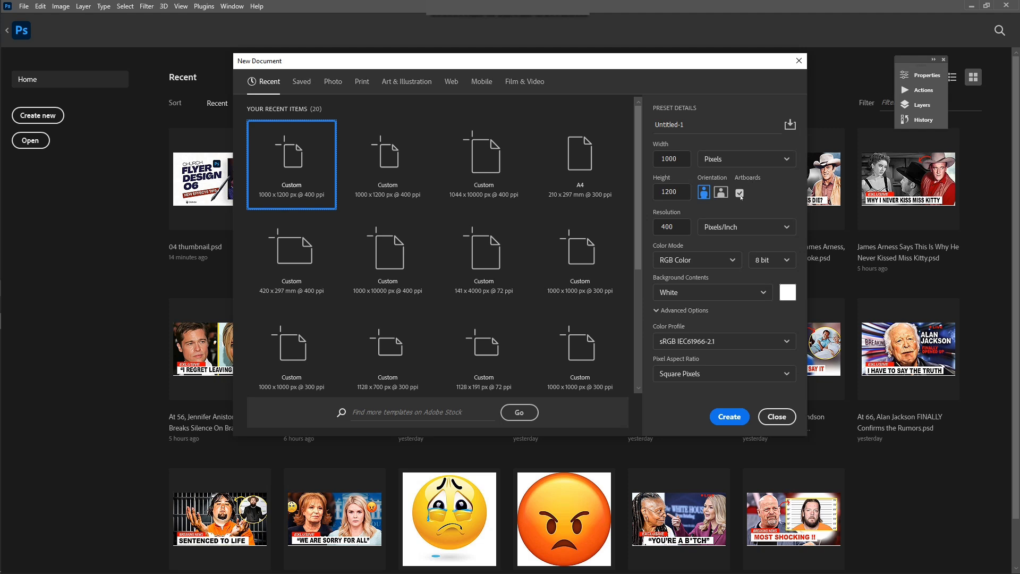
pyautogui.click(741, 194)
pyautogui.click(740, 195)
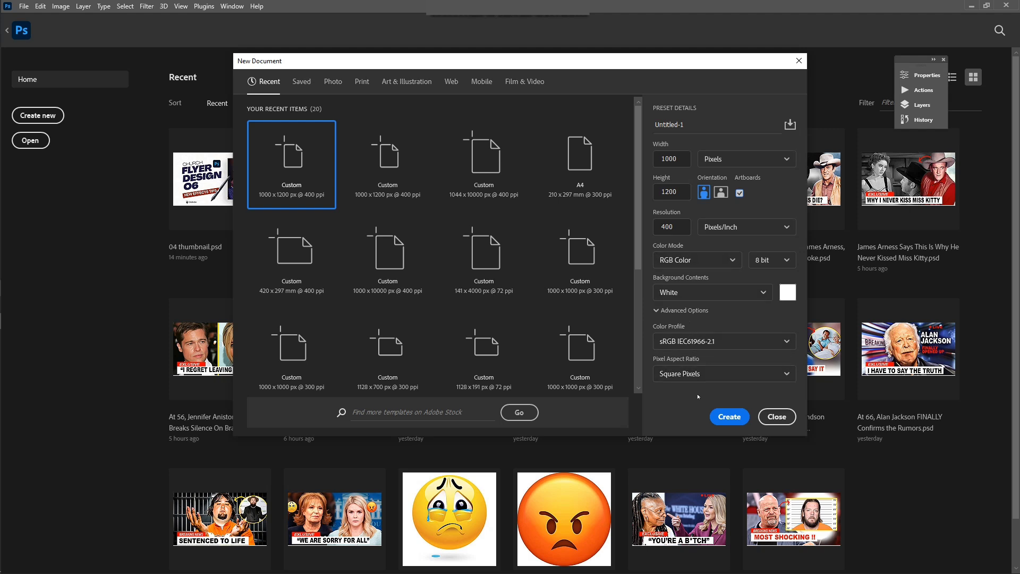
pyautogui.click(729, 417)
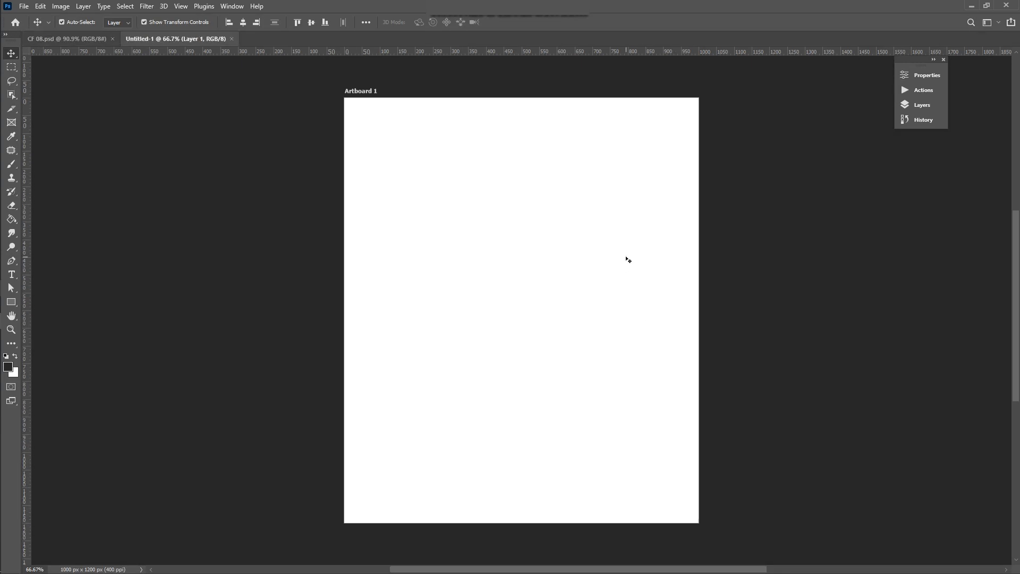
# Step: Place CF 06copy as an embedded reference layer just left of the artboard
pyautogui.hscroll(-3, 572, 262)
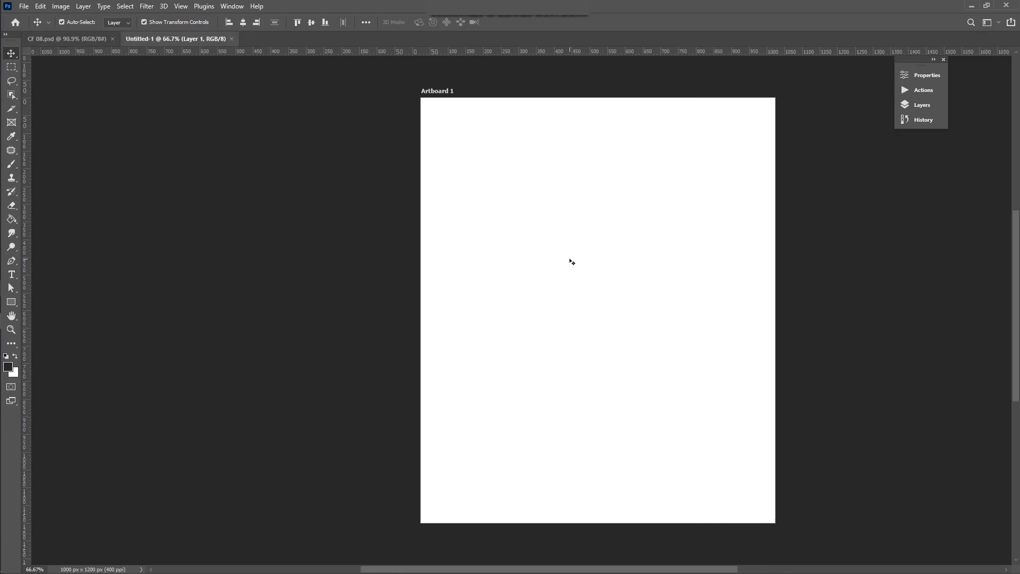
pyautogui.click(24, 6)
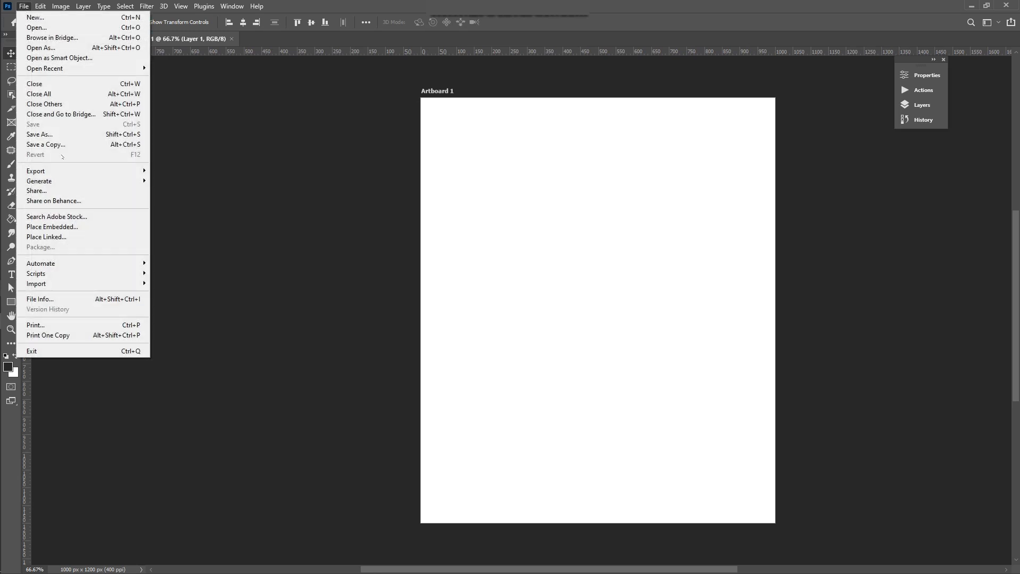
pyautogui.click(52, 227)
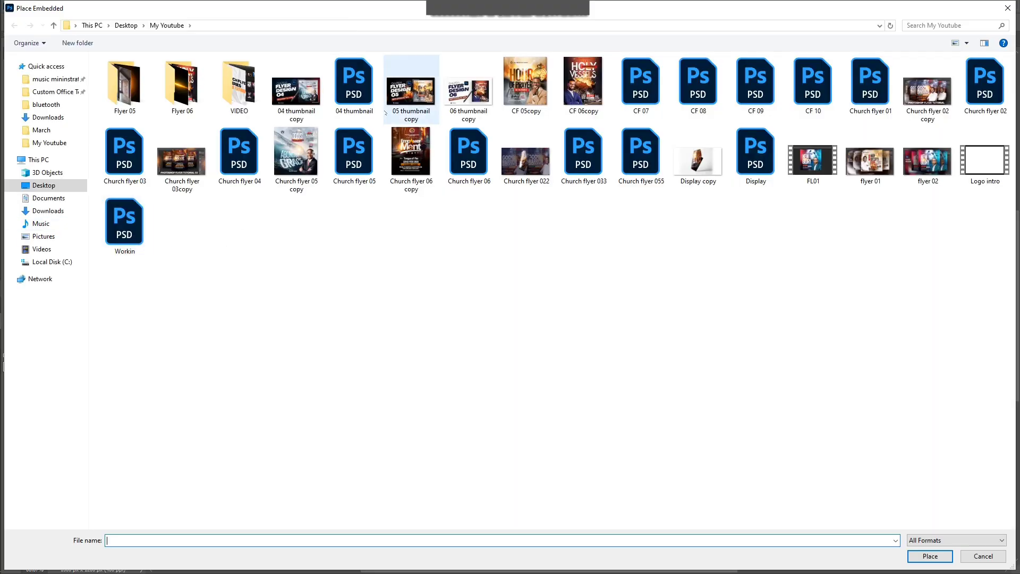
pyautogui.doubleClick(582, 118)
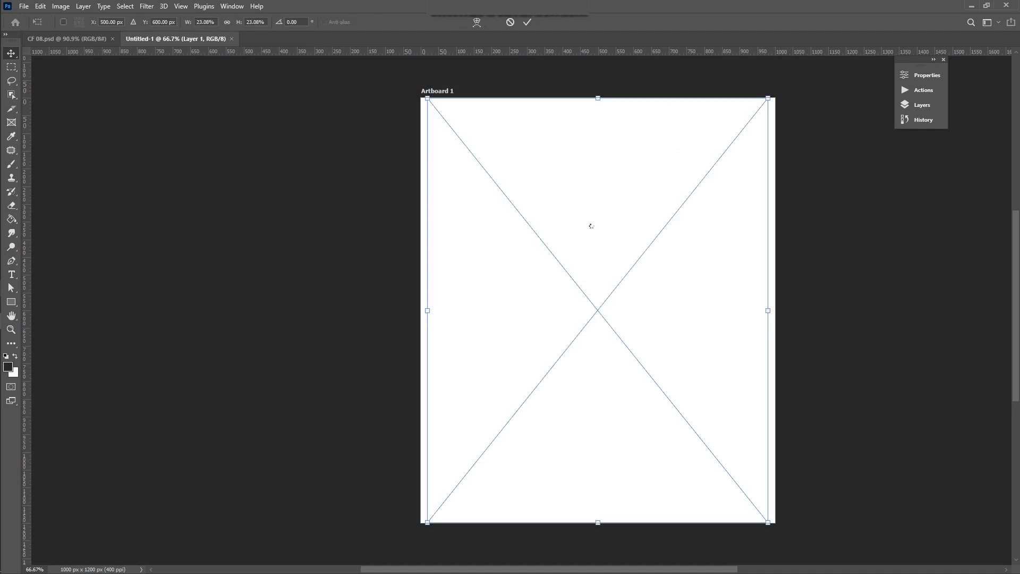
pyautogui.moveTo(592, 226); pyautogui.dragTo(235, 233)
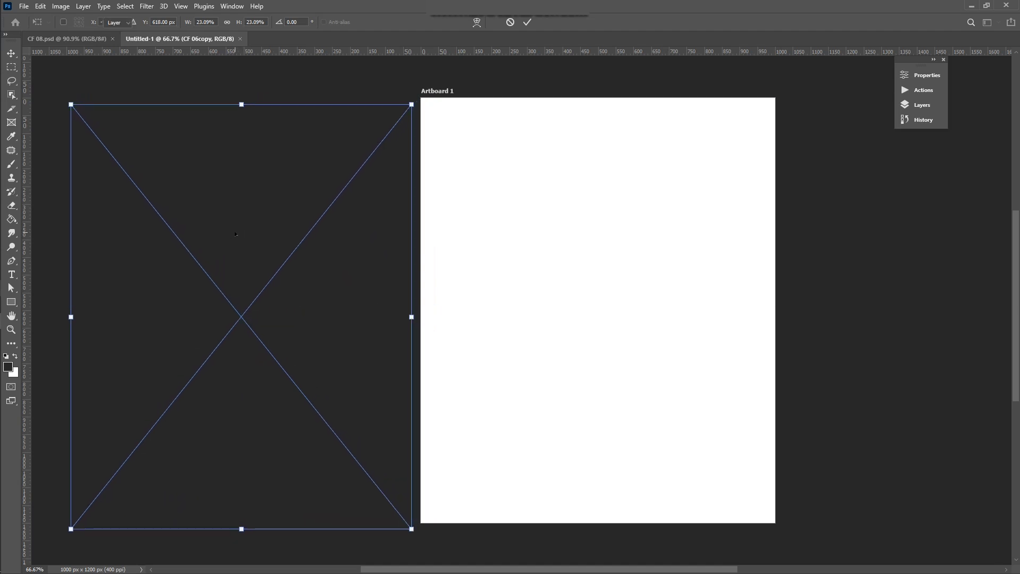
pyautogui.press('Return')
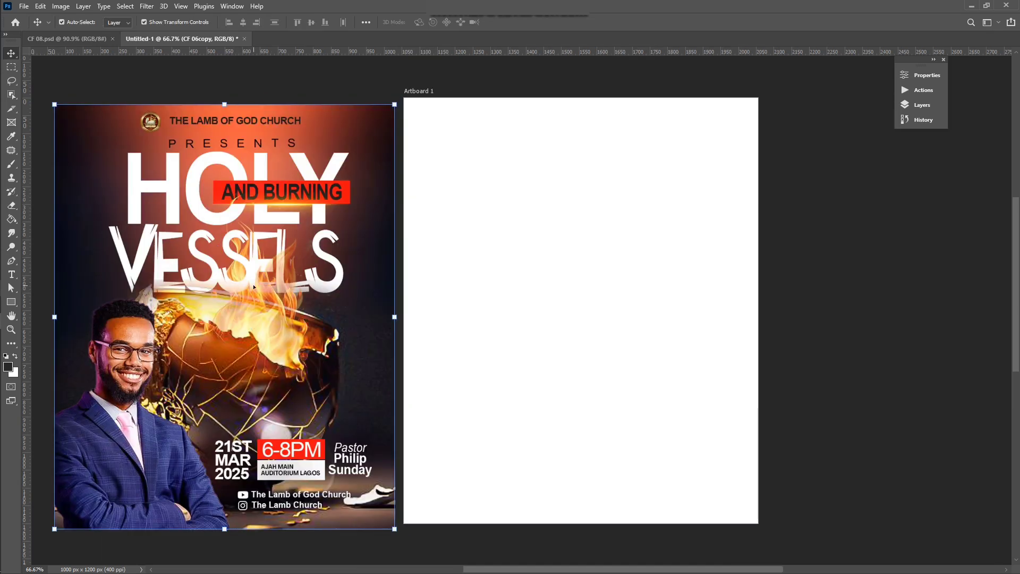
pyautogui.hscroll(-5, 266, 271)
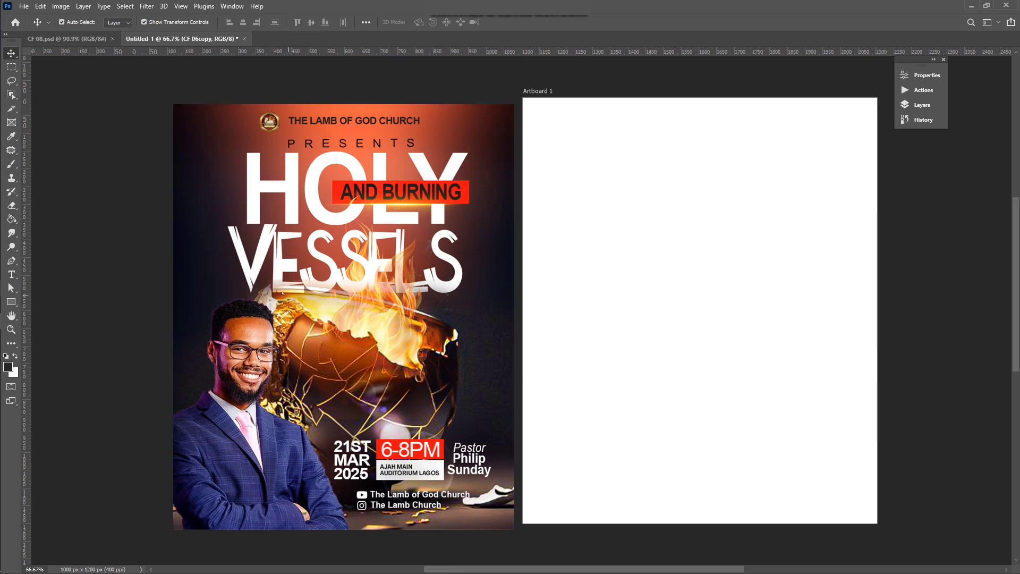
pyautogui.moveTo(294, 301); pyautogui.dragTo(280, 300)
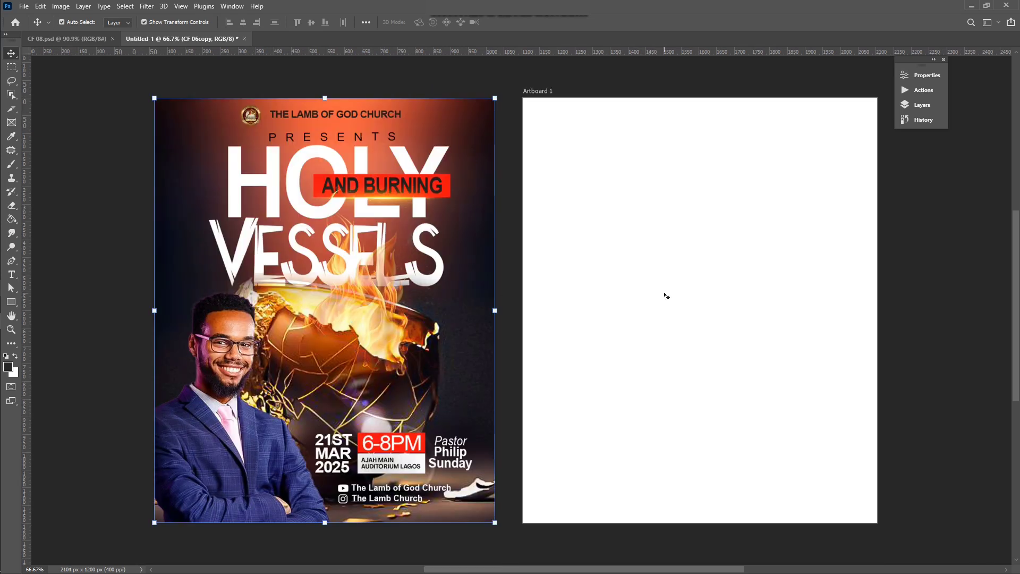
pyautogui.hscroll(1, 675, 287)
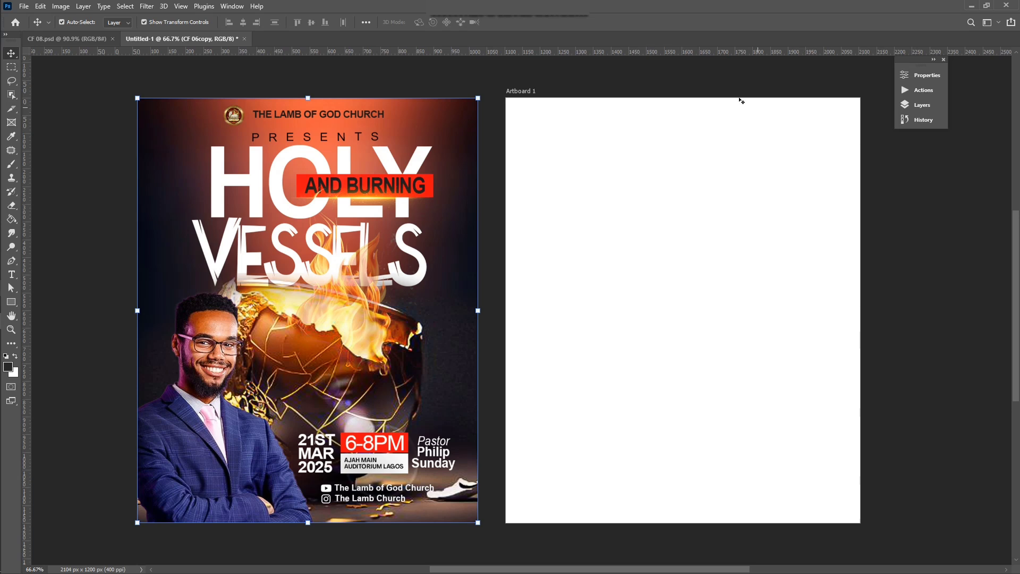
pyautogui.click(713, 86)
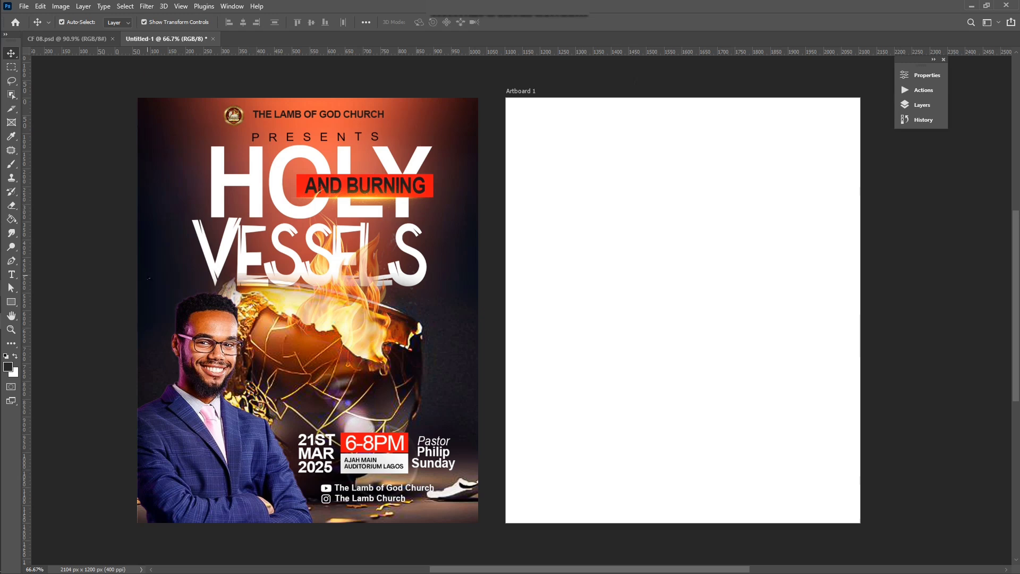
# Step: Bring download (7) from the Flyer 06 folder onto Artboard 1, scaled to cover it
pyautogui.click(24, 255)
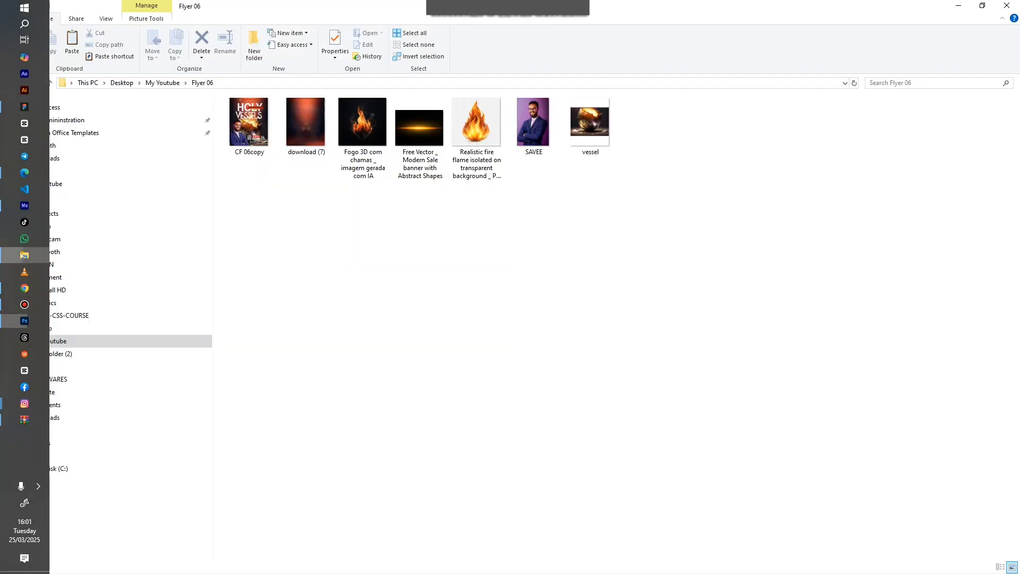
pyautogui.moveTo(303, 145); pyautogui.dragTo(570, 239)
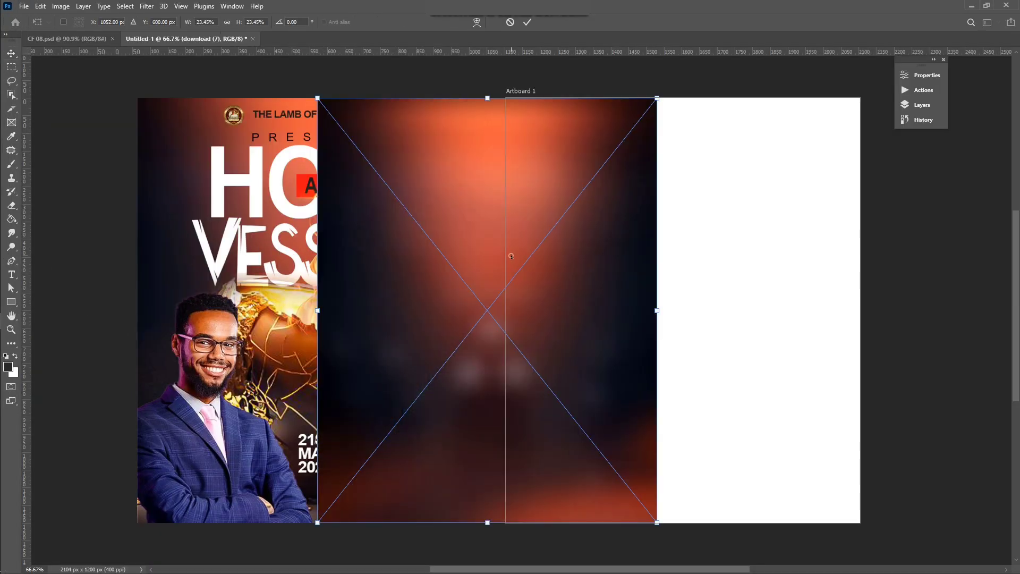
pyautogui.moveTo(511, 256); pyautogui.dragTo(700, 253)
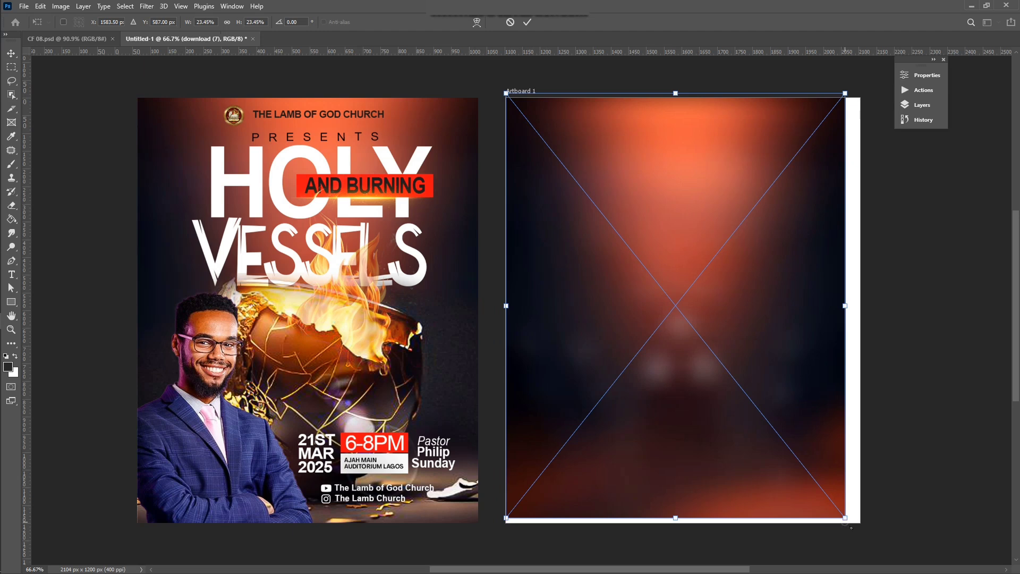
pyautogui.moveTo(851, 527); pyautogui.dragTo(868, 545)
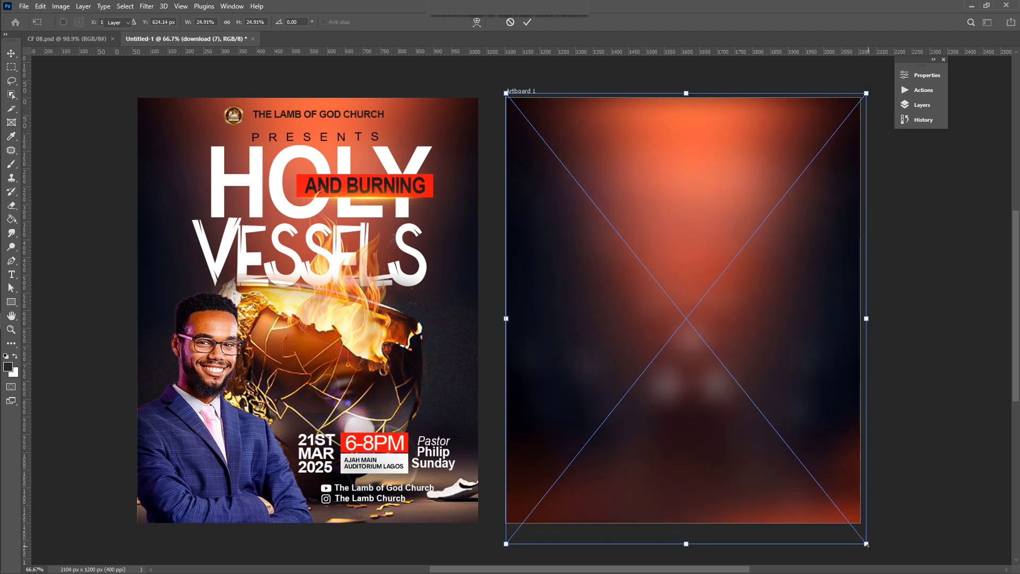
pyautogui.press('Return')
pyautogui.hscroll(4, 708, 428)
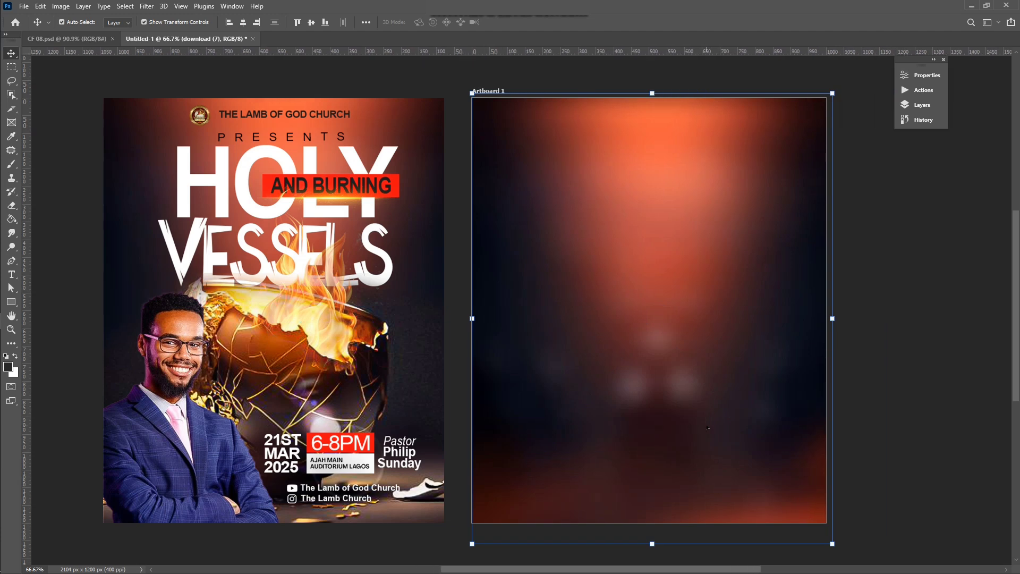
pyautogui.click(903, 272)
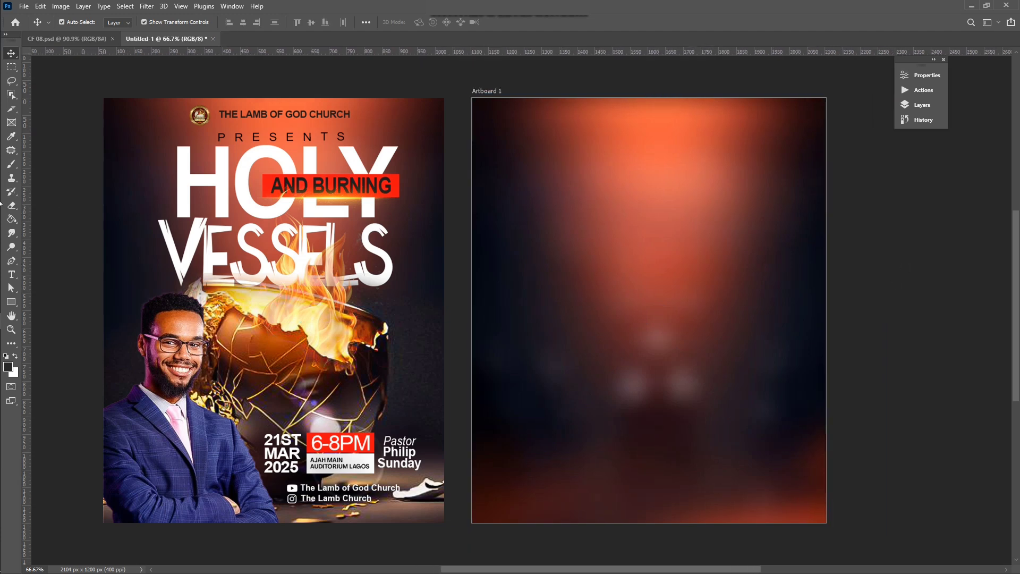
pyautogui.click(13, 255)
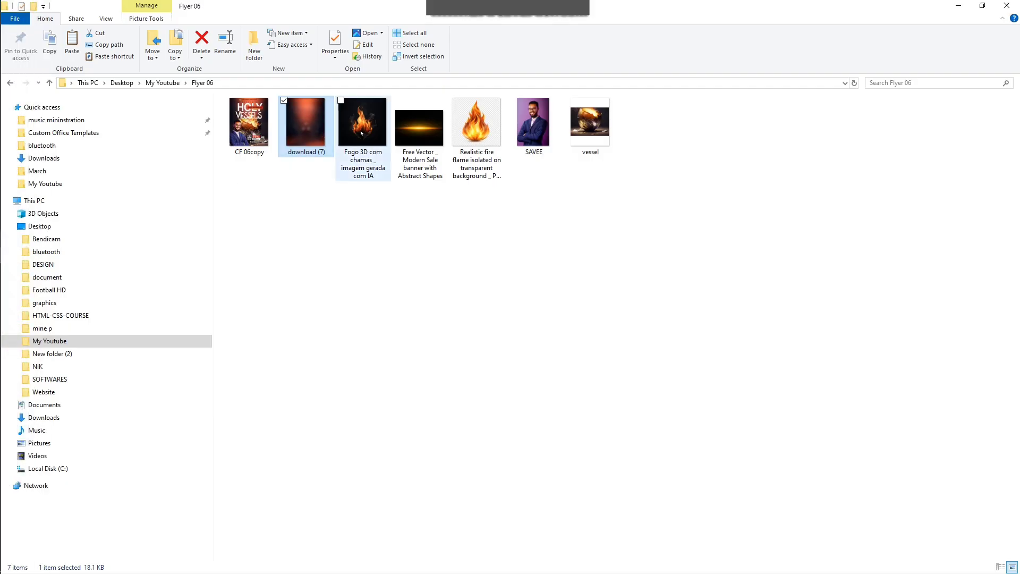
# Step: Place the vessel image low on Artboard 1 and scale it up slightly
pyautogui.click(594, 129)
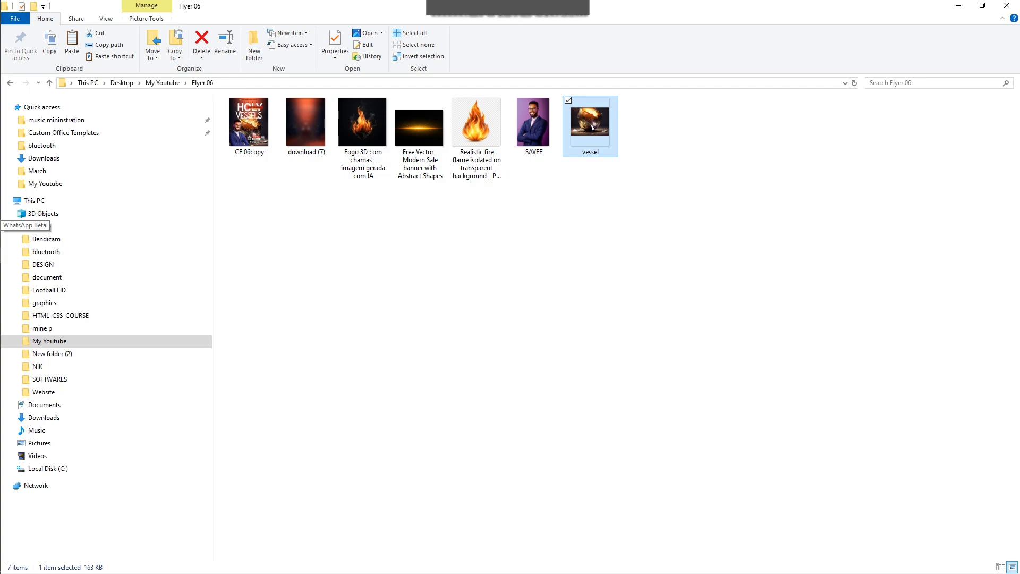
pyautogui.moveTo(594, 128); pyautogui.dragTo(606, 282)
pyautogui.moveTo(514, 285); pyautogui.dragTo(708, 376)
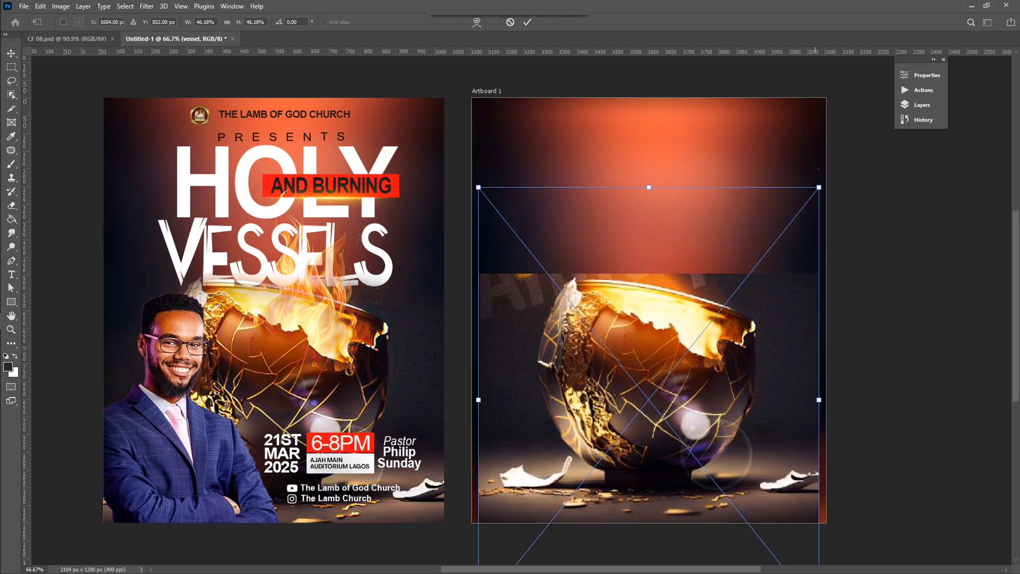
pyautogui.moveTo(819, 187); pyautogui.dragTo(830, 177)
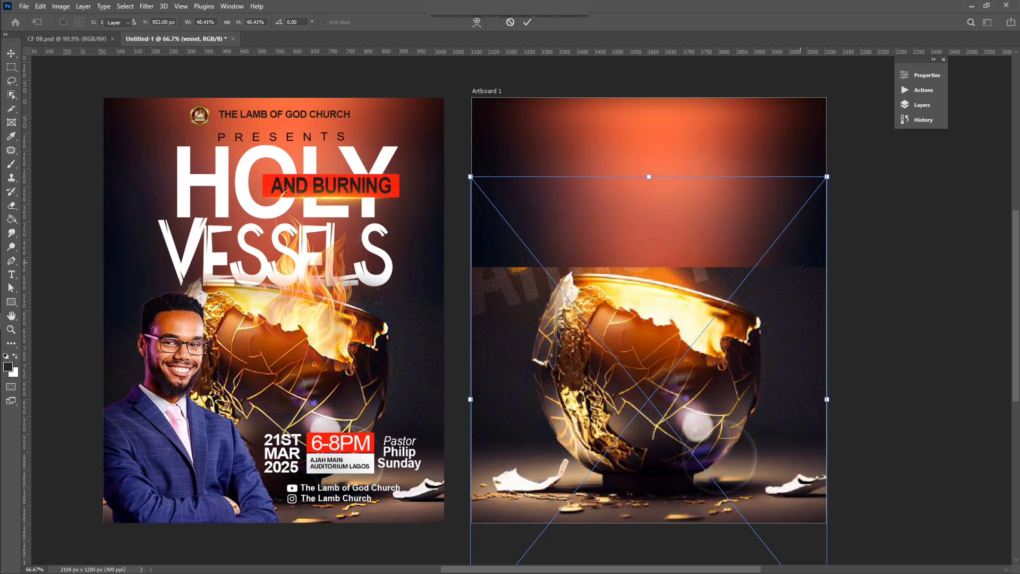
pyautogui.press('Return')
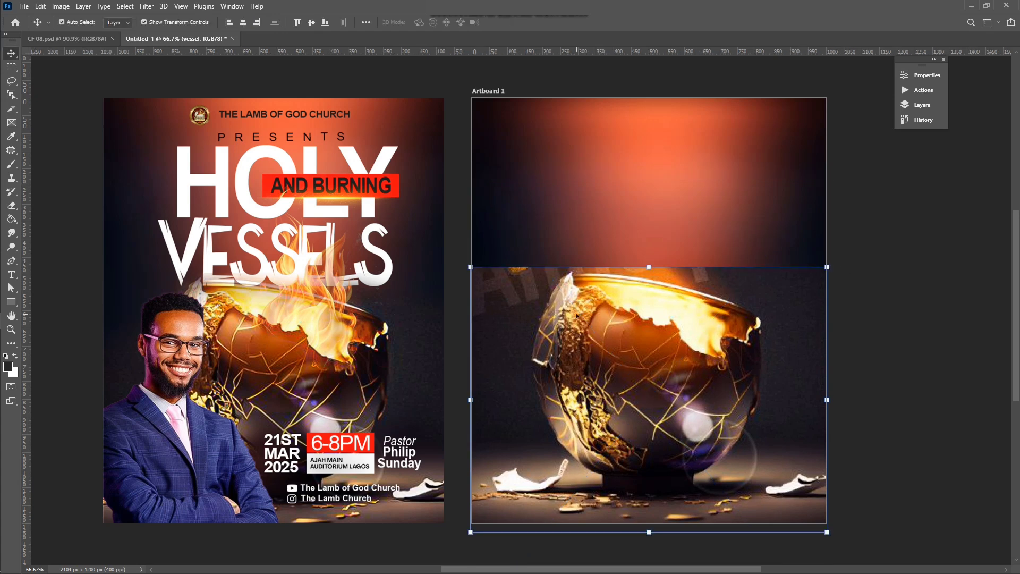
pyautogui.press('e')
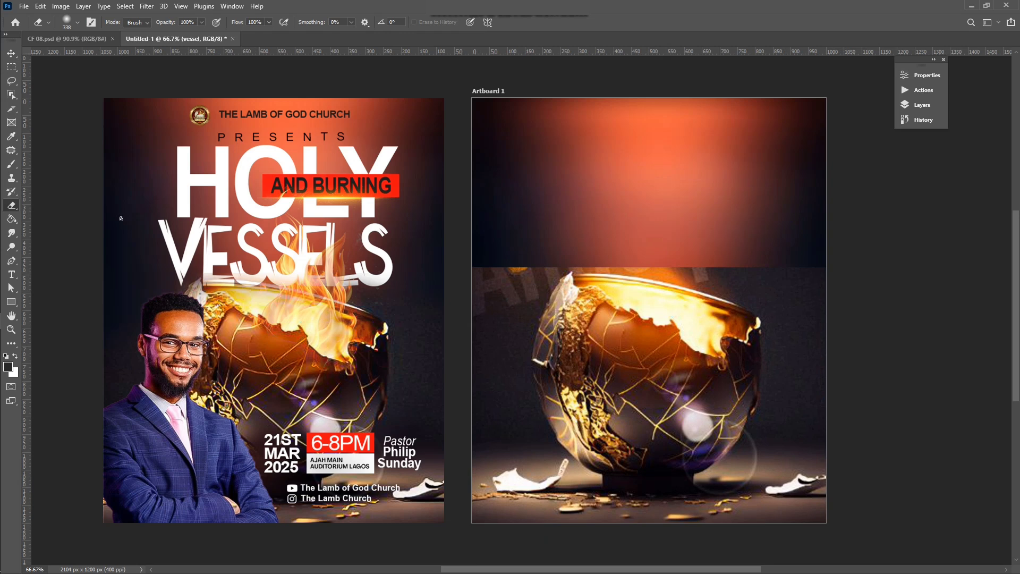
# Step: Rasterize the vessel layer and erase its hard top-left and top-right edges
pyautogui.rightClick(14, 206)
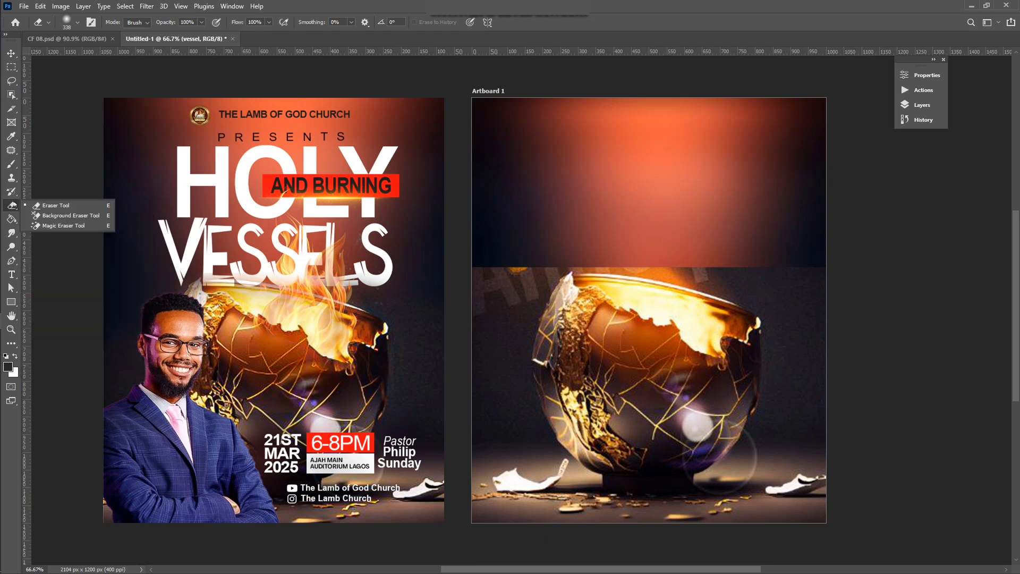
pyautogui.click(51, 206)
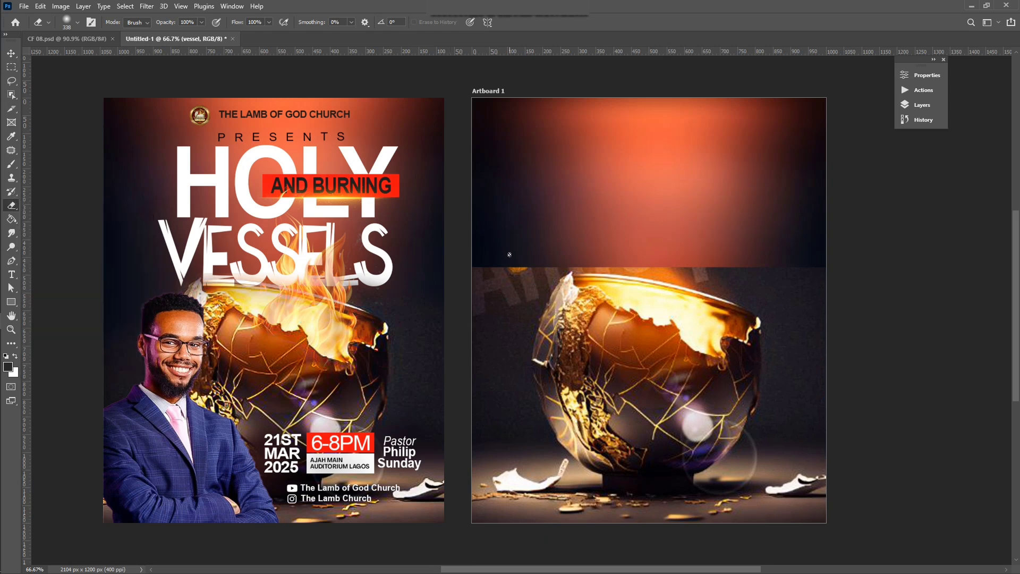
pyautogui.click(527, 310)
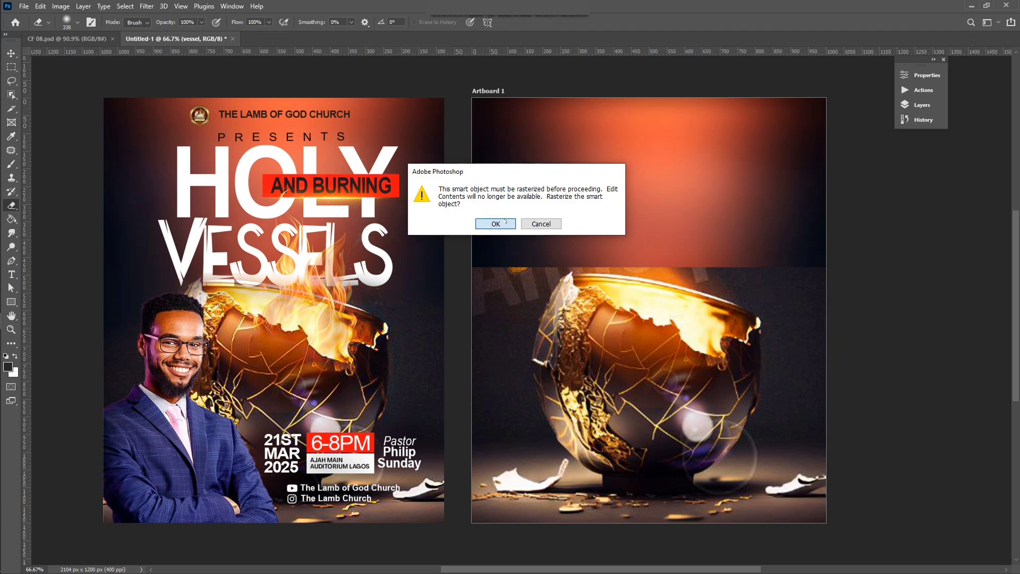
pyautogui.click(505, 222)
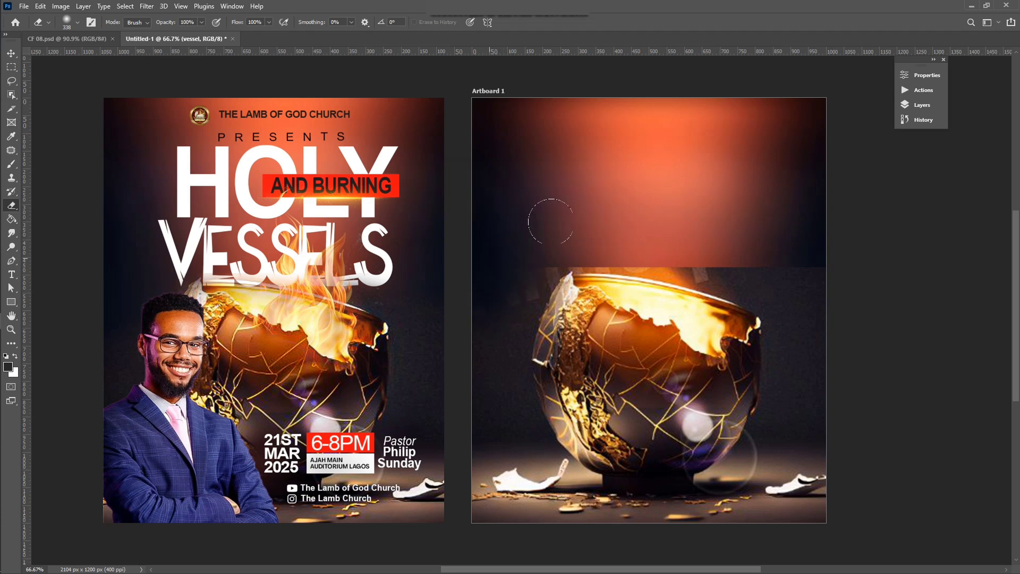
pyautogui.moveTo(552, 222); pyautogui.dragTo(649, 164)
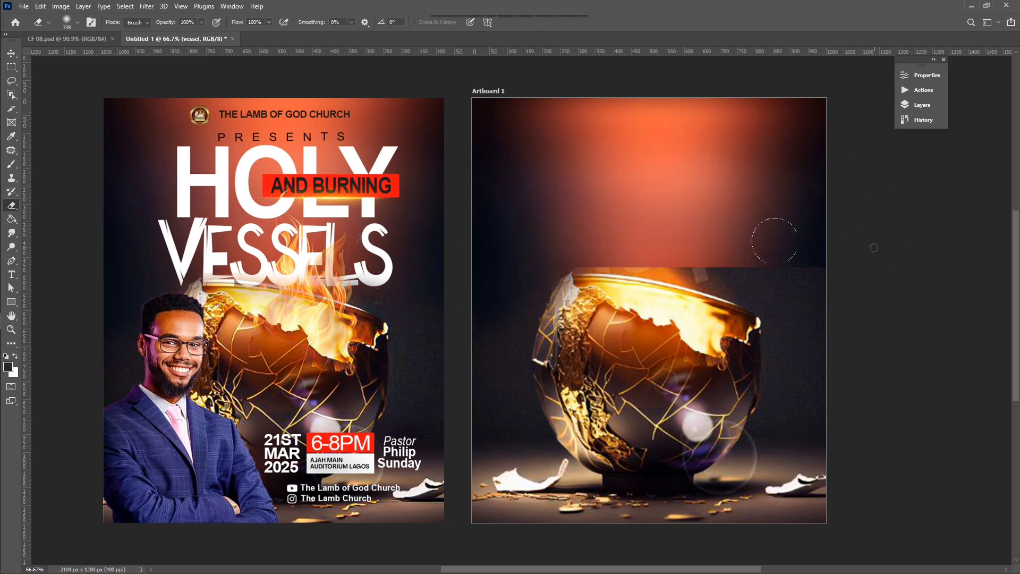
pyautogui.moveTo(775, 241)
pyautogui.mouseDown()
pyautogui.moveTo(876, 252)
pyautogui.moveTo(723, 238)
pyautogui.moveTo(746, 225)
pyautogui.moveTo(778, 245)
pyautogui.moveTo(830, 245)
pyautogui.moveTo(638, 210)
pyautogui.mouseUp()
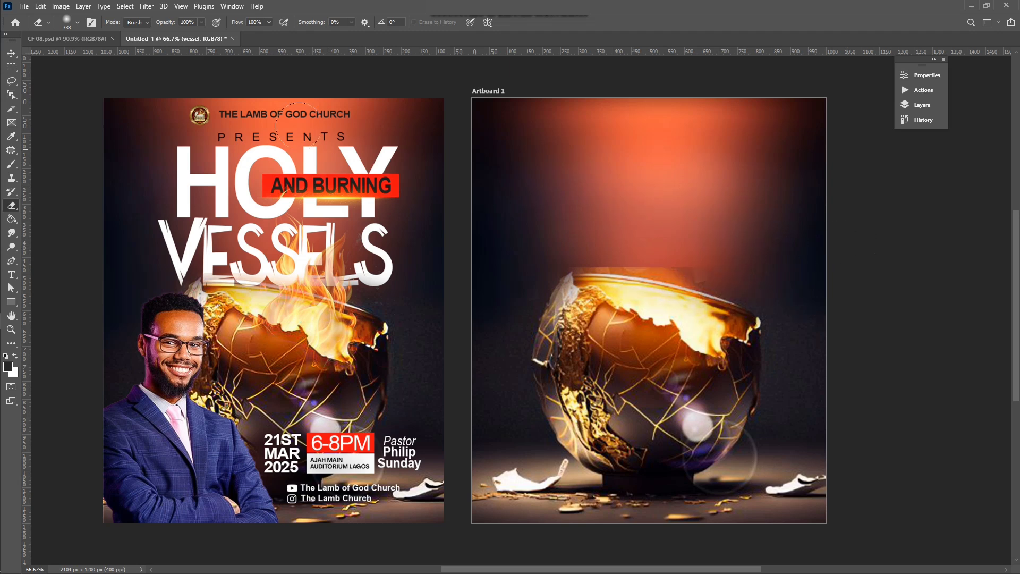
# Step: Shrink the eraser to 59 px and erase the hard edge above the rim
pyautogui.click(78, 22)
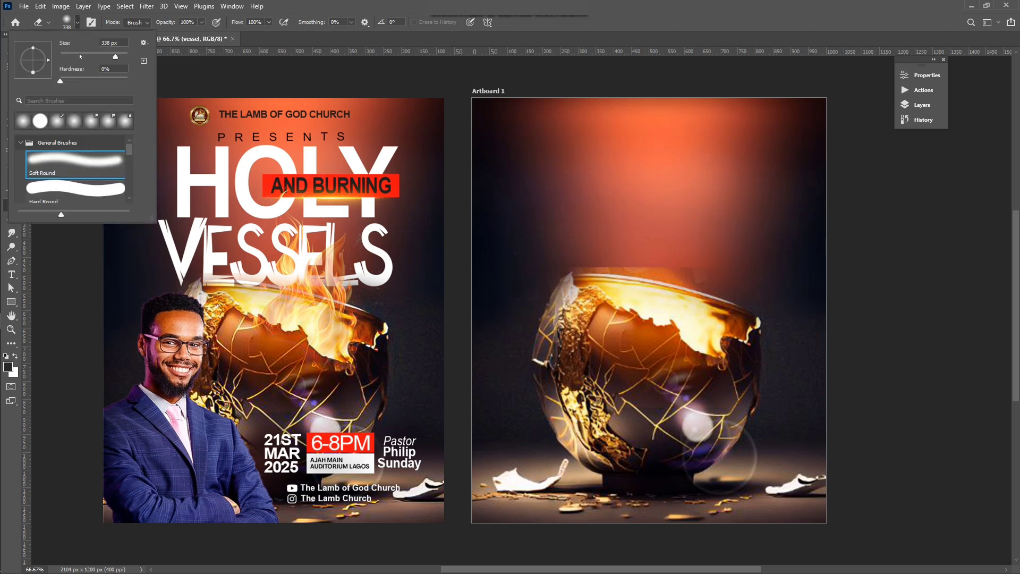
pyautogui.click(80, 56)
pyautogui.click(700, 267)
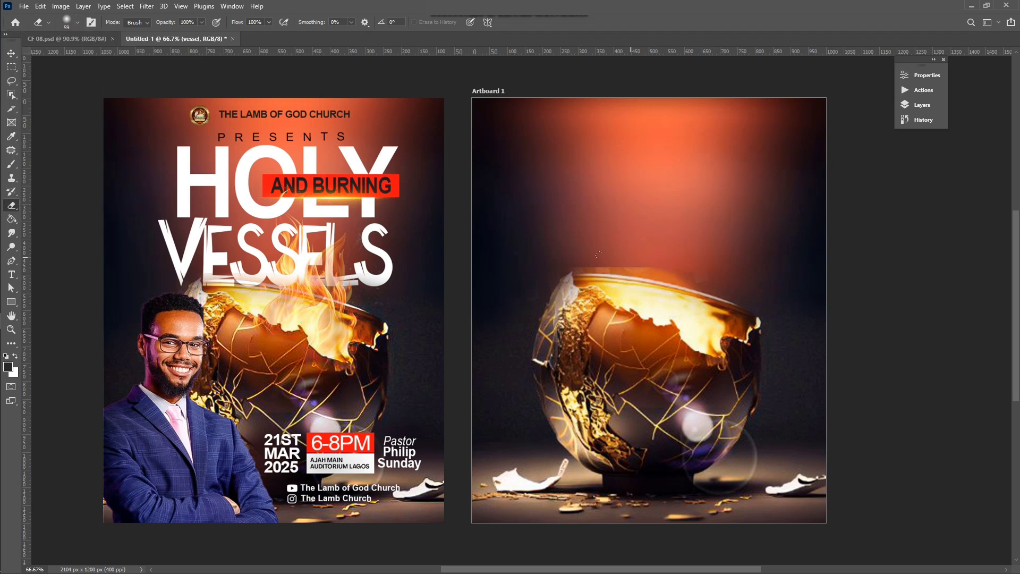
pyautogui.moveTo(696, 266); pyautogui.dragTo(551, 265)
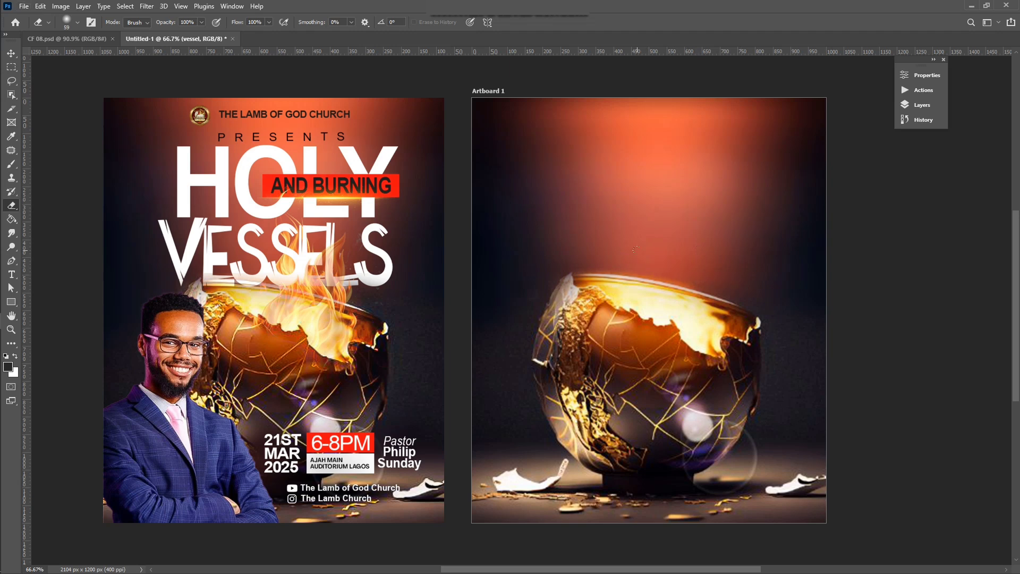
# Step: Nudge the vessel layer slightly downward with the Move tool
pyautogui.scroll(-2, 687, 274)
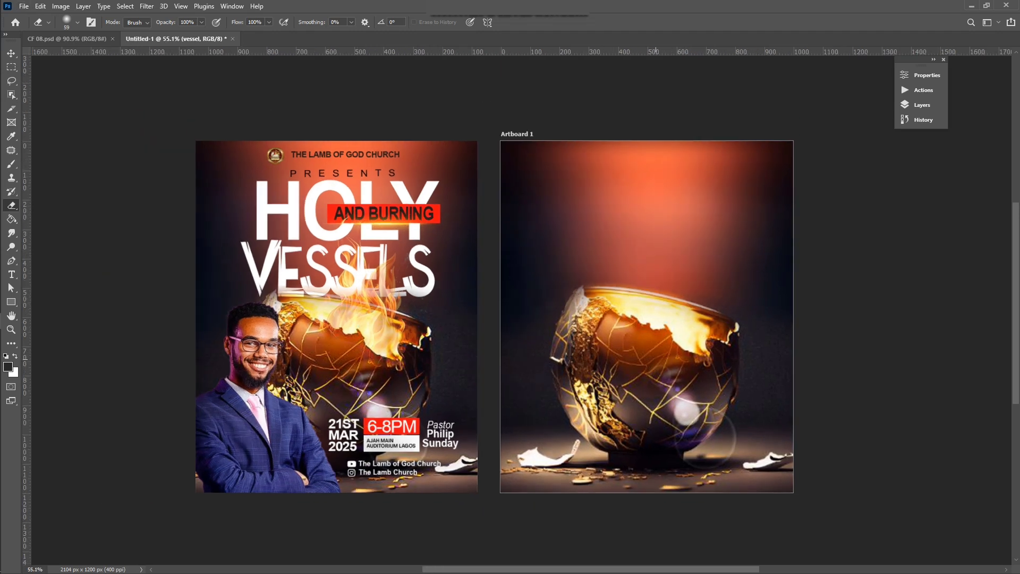
pyautogui.click(11, 54)
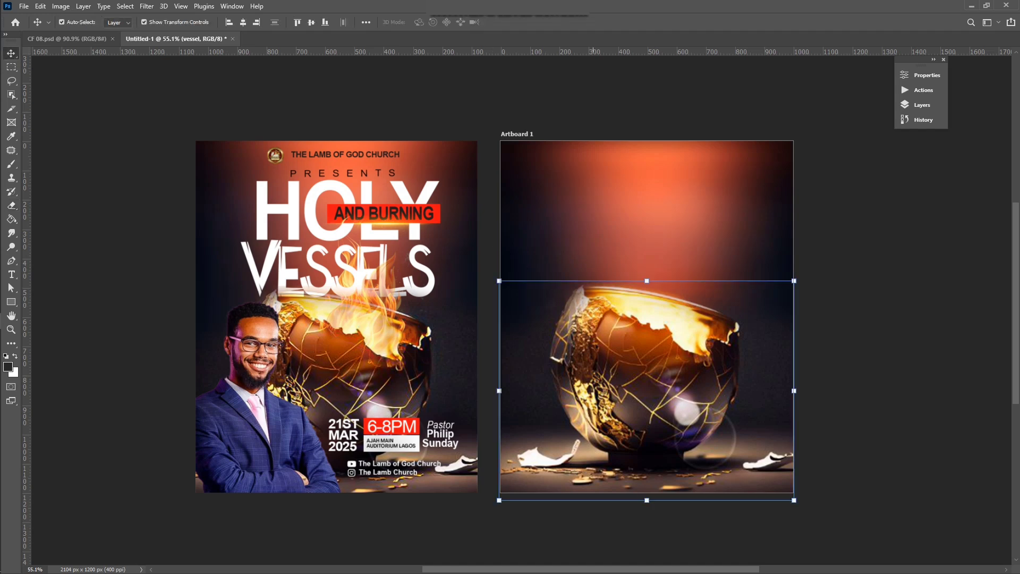
pyautogui.press('Down')
pyautogui.press('Down')
pyautogui.press('Down')
pyautogui.press('Down')
pyautogui.press('Down')
pyautogui.press('Down')
pyautogui.press('Down')
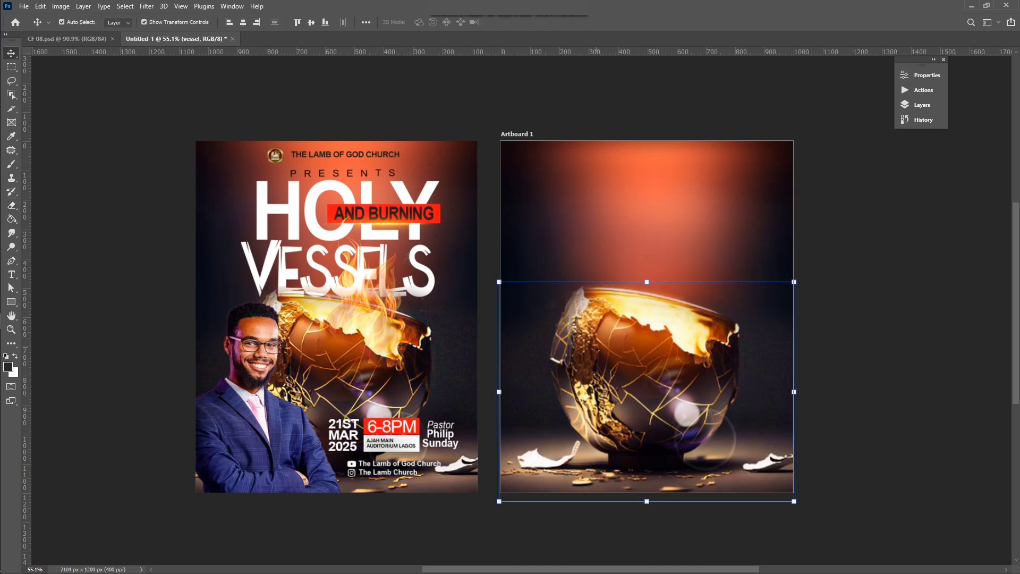
pyautogui.click(636, 119)
pyautogui.scroll(3, 655, 381)
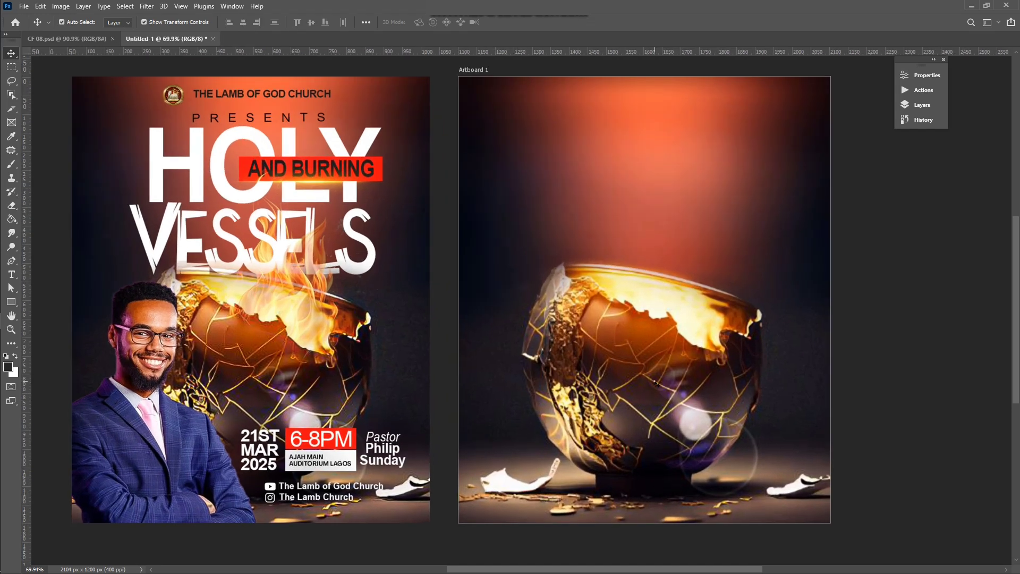
pyautogui.click(655, 382)
pyautogui.click(882, 191)
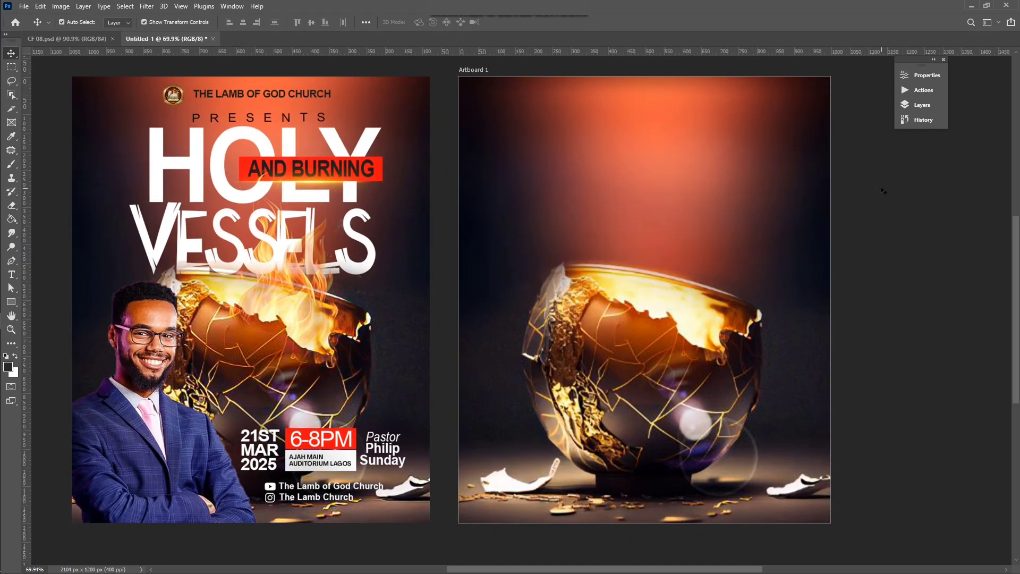
# Step: Add the text HOLY at the top of the artboard
pyautogui.press('t')
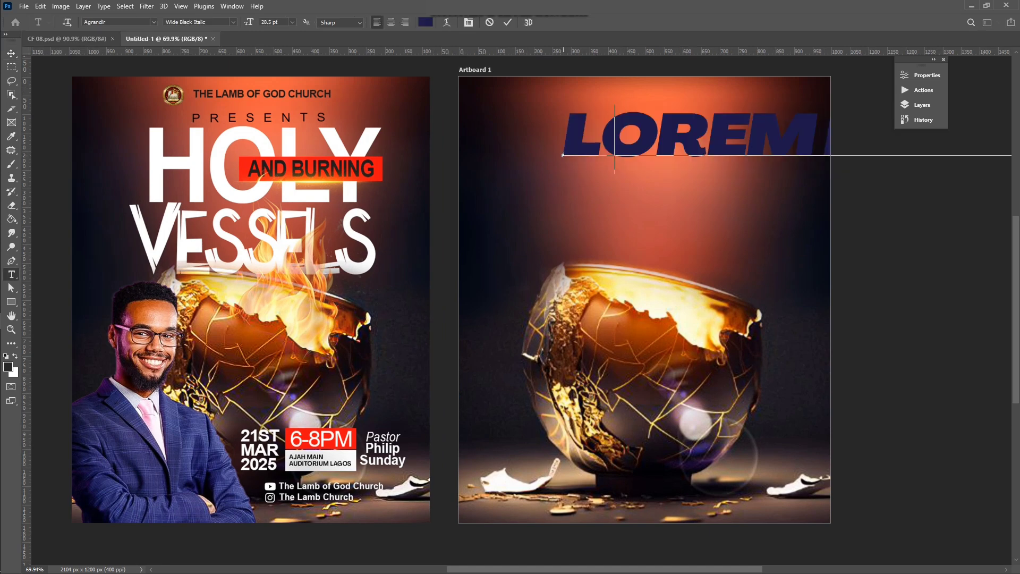
pyautogui.write('HOLY')
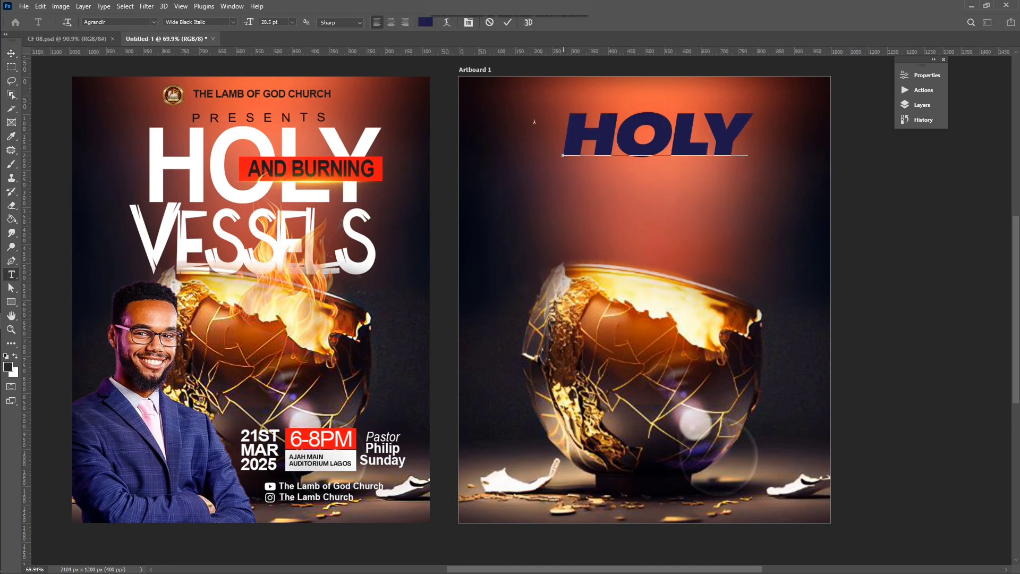
pyautogui.click(154, 23)
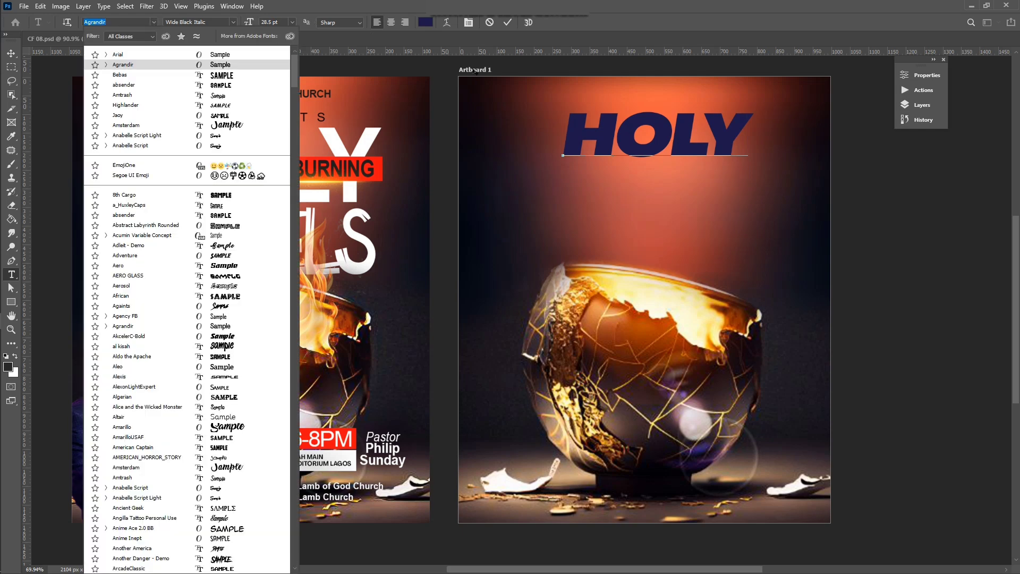
pyautogui.click(508, 22)
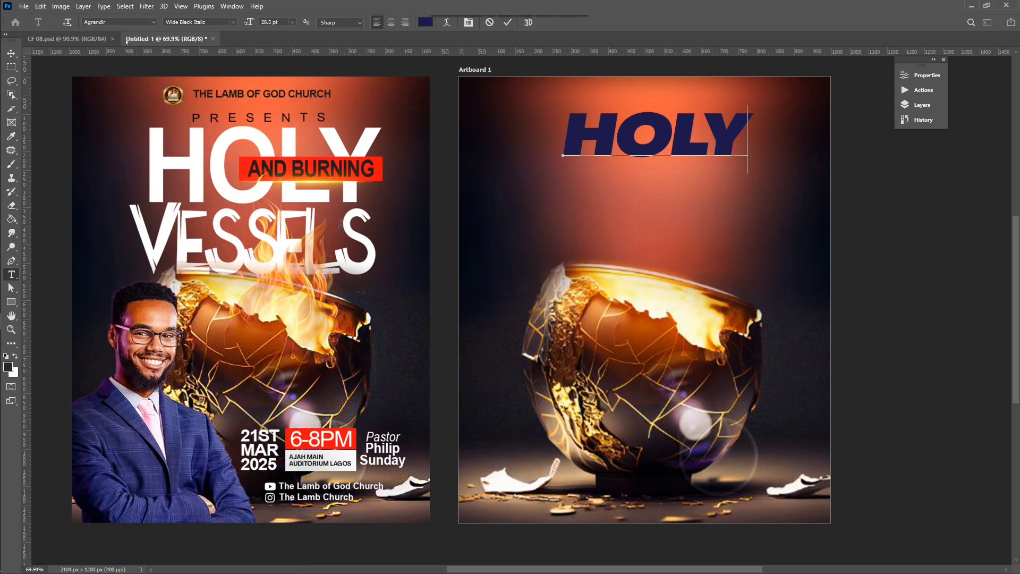
pyautogui.click(155, 22)
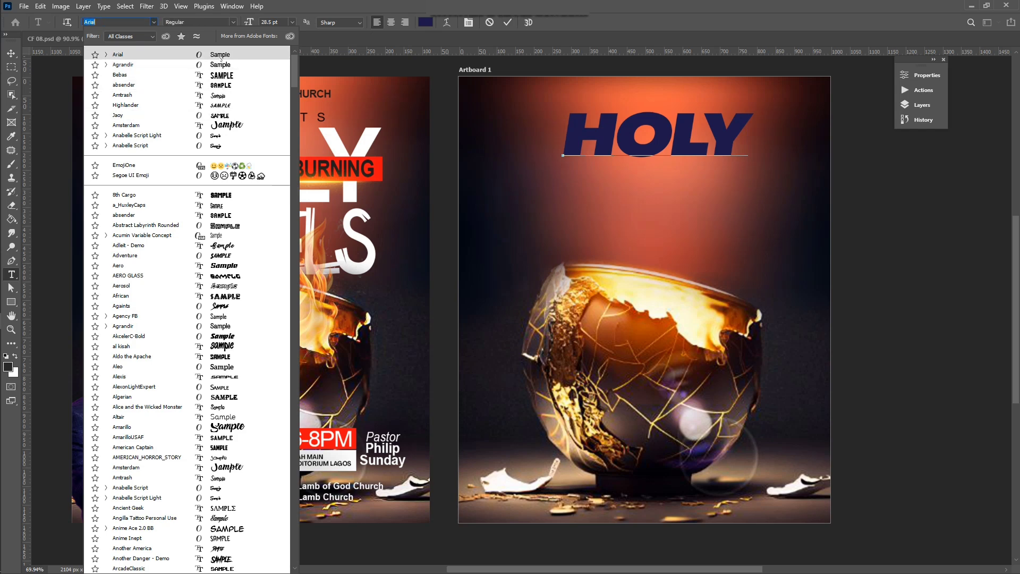
pyautogui.press('Return')
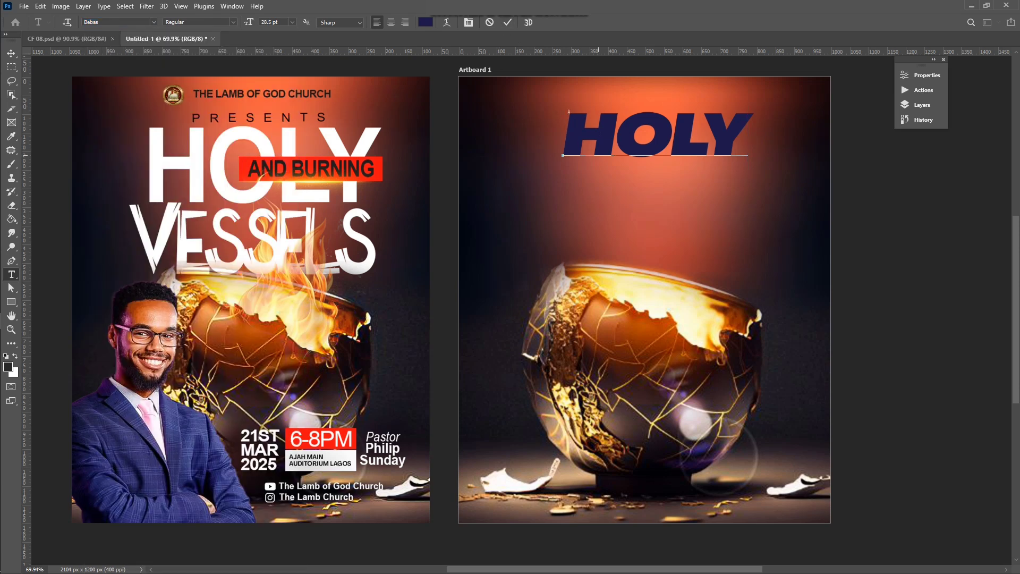
pyautogui.click(508, 22)
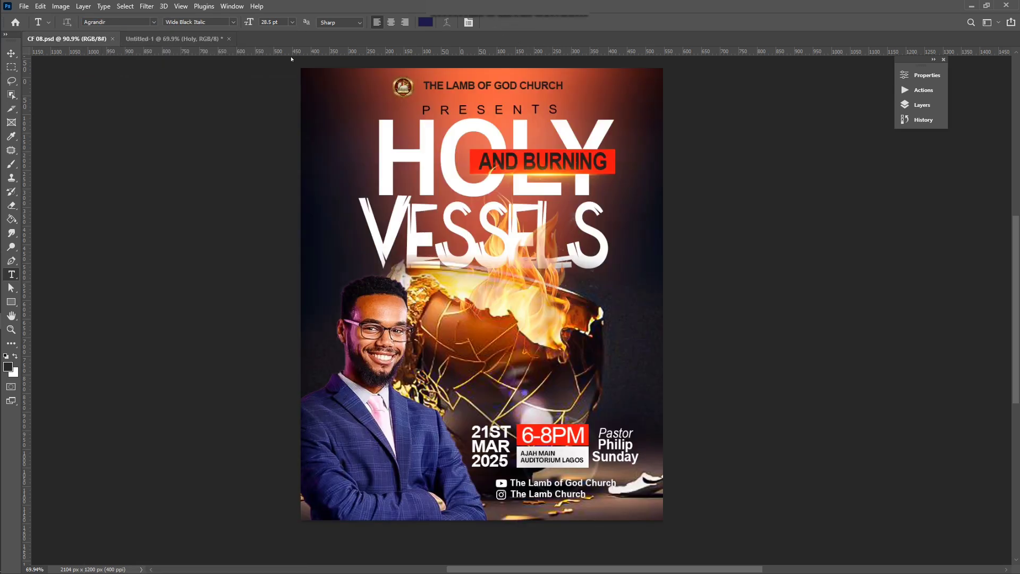
# Step: Check the font of the HOLY title in the CF 08.psd reference flyer
pyautogui.click(67, 38)
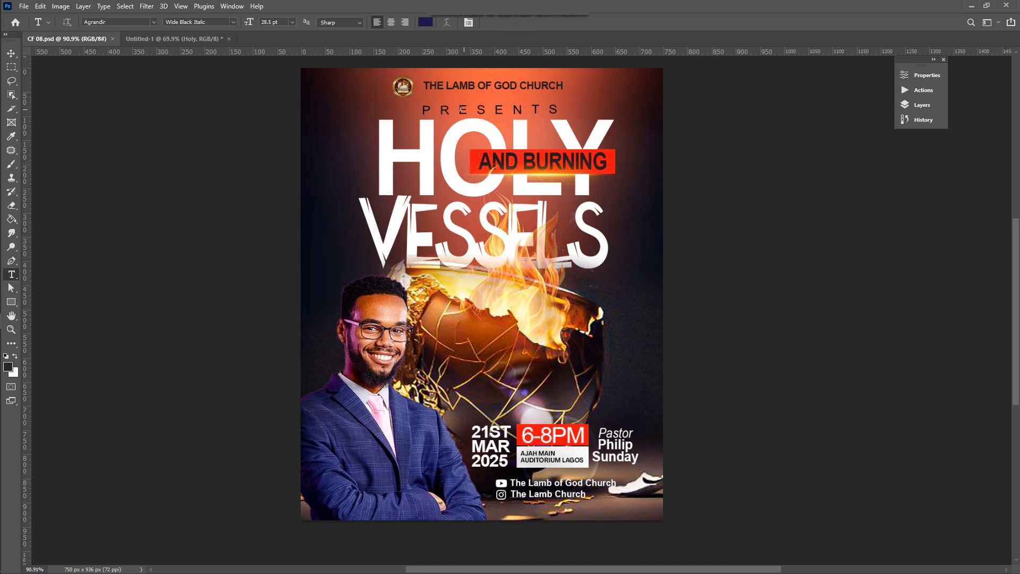
pyautogui.doubleClick(426, 144)
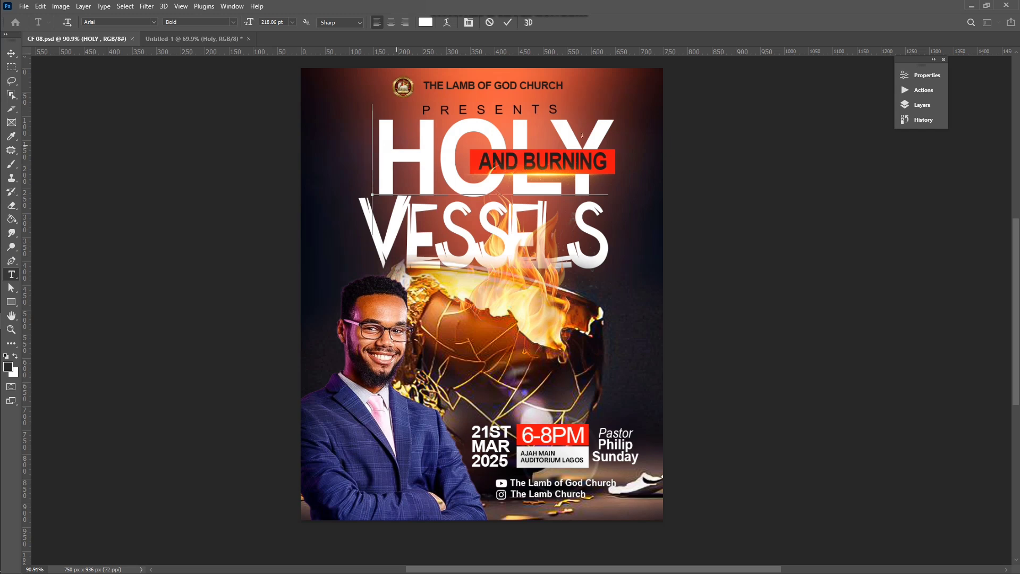
pyautogui.click(508, 22)
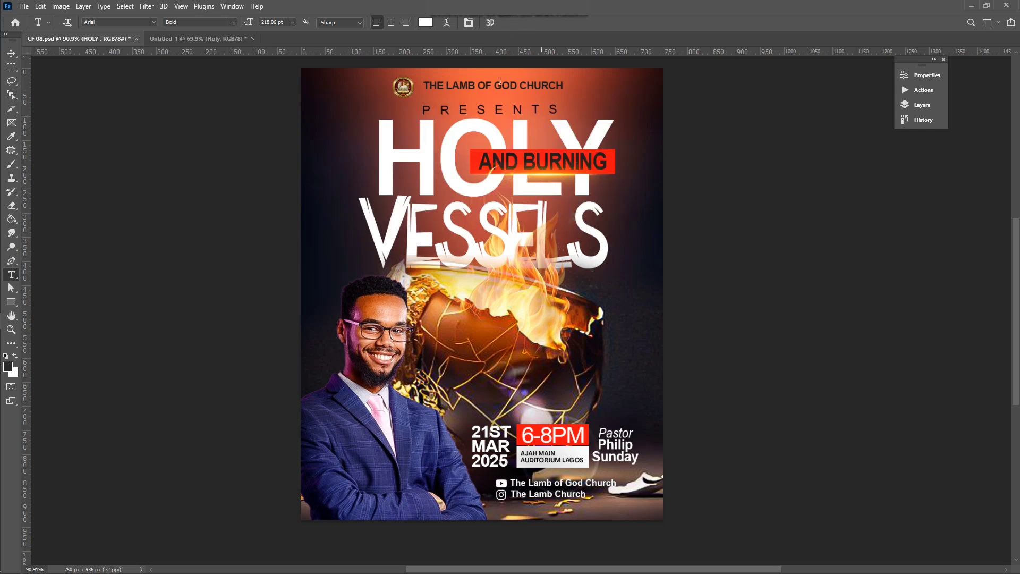
pyautogui.click(197, 39)
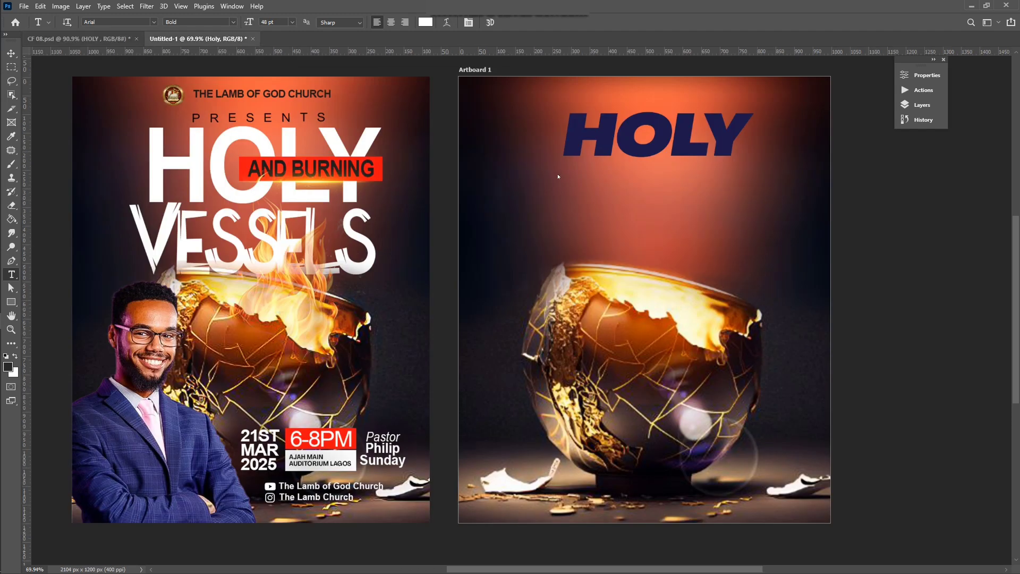
# Step: Set the HOLY text's font to Arial Bold
pyautogui.click(615, 134)
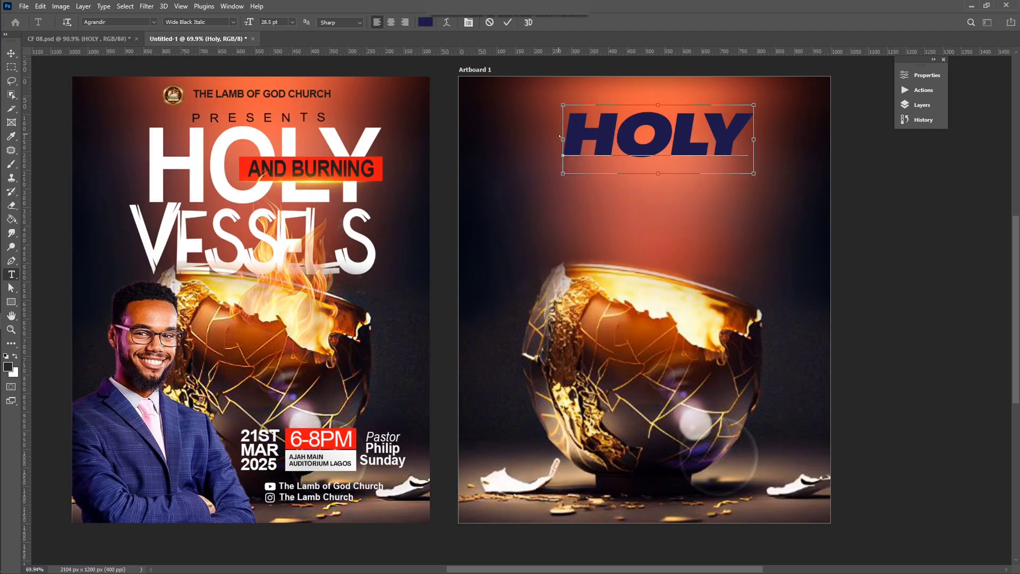
pyautogui.hotkey('ctrl', 'a')
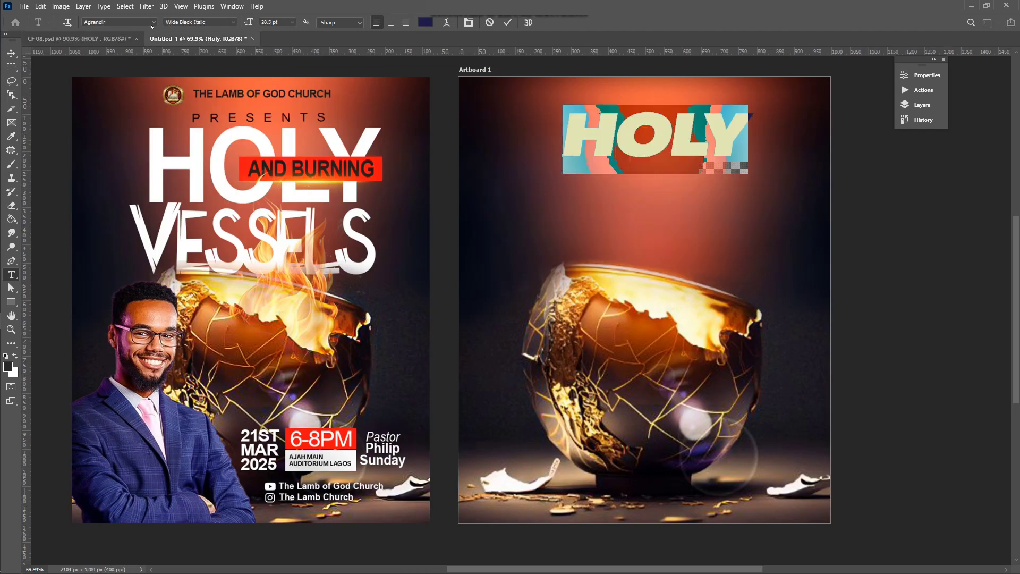
pyautogui.click(153, 23)
pyautogui.click(196, 52)
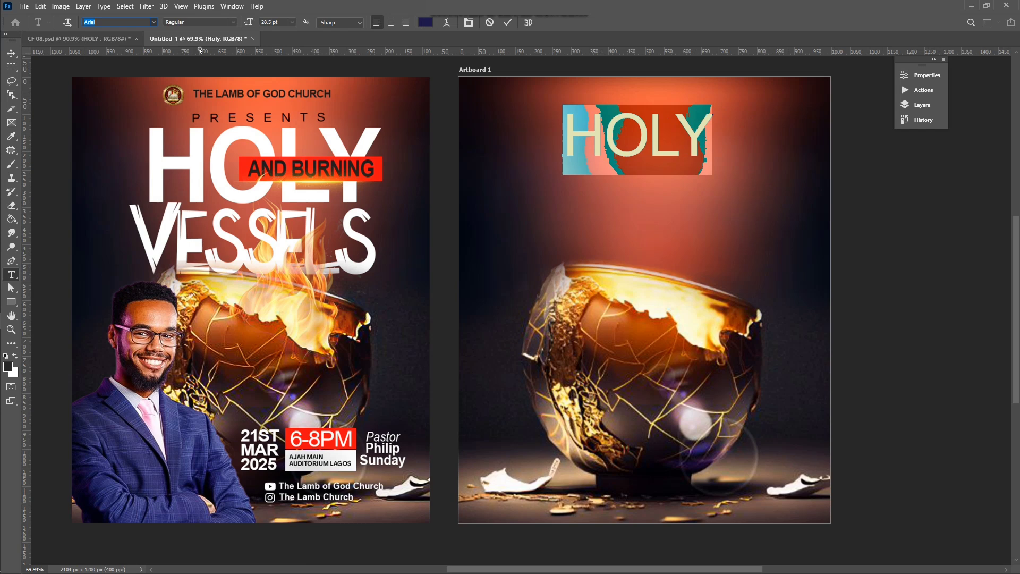
pyautogui.click(231, 23)
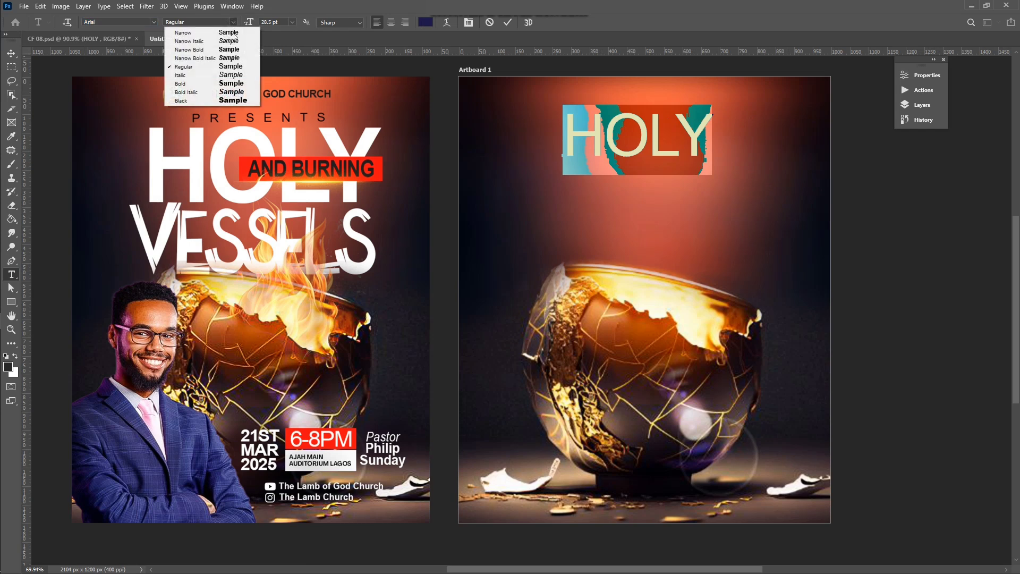
pyautogui.click(224, 84)
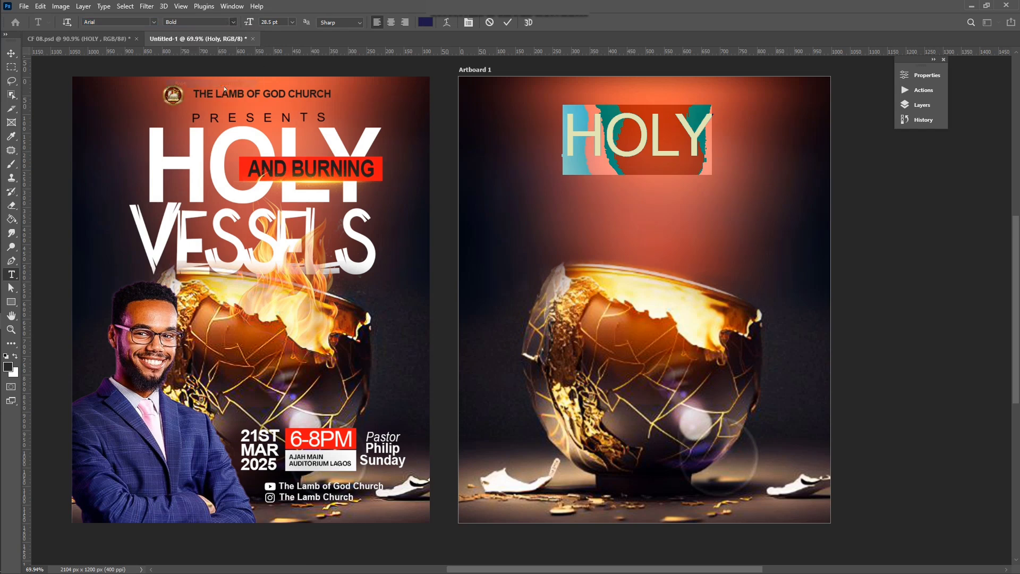
# Step: Enlarge HOLY across the artboard top and move it slightly lower
pyautogui.hotkey('ctrl', 'Return')
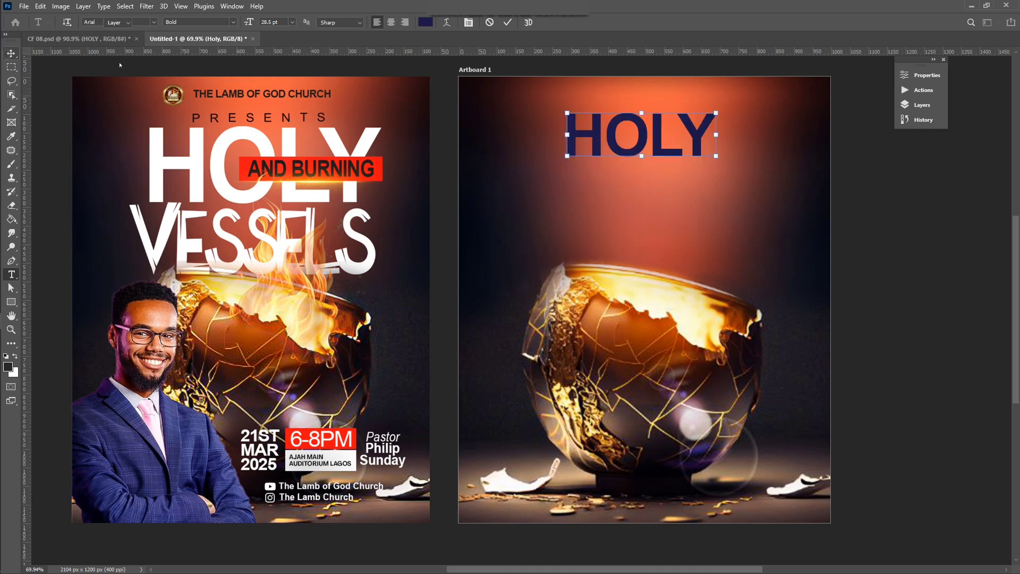
pyautogui.press('v')
pyautogui.hotkey('ctrl', 't')
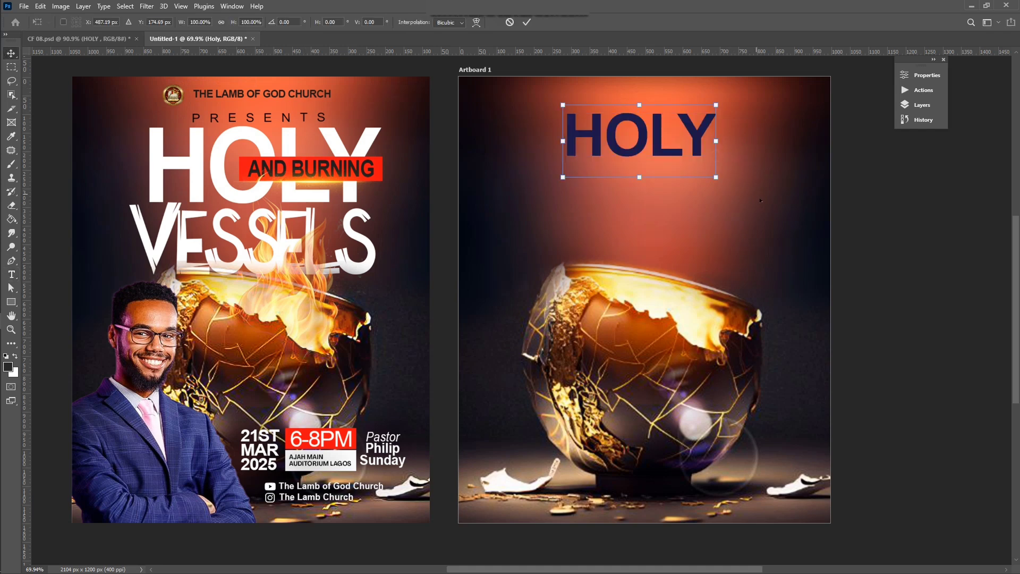
pyautogui.moveTo(617, 129); pyautogui.dragTo(528, 115)
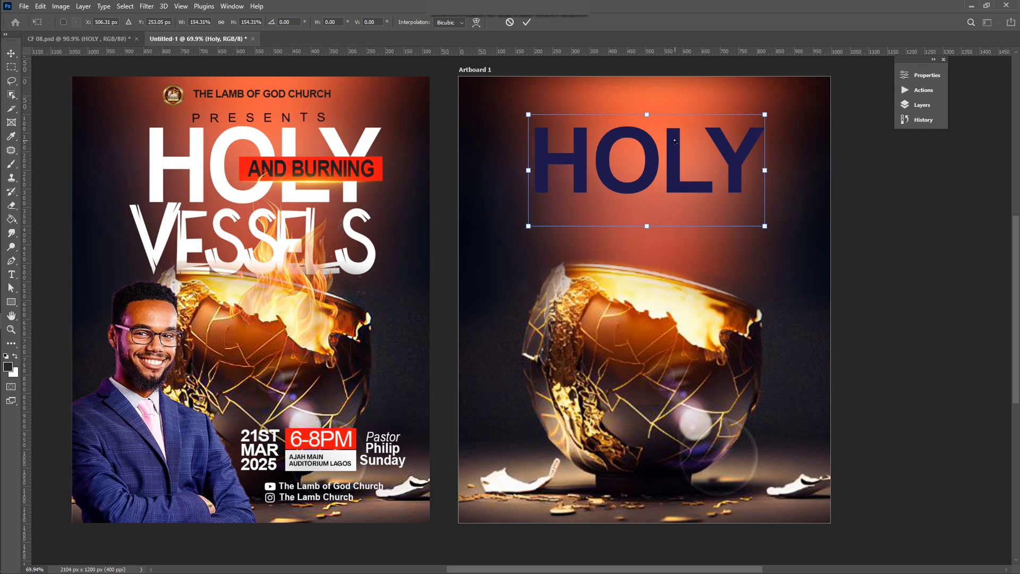
pyautogui.moveTo(675, 141); pyautogui.dragTo(677, 151)
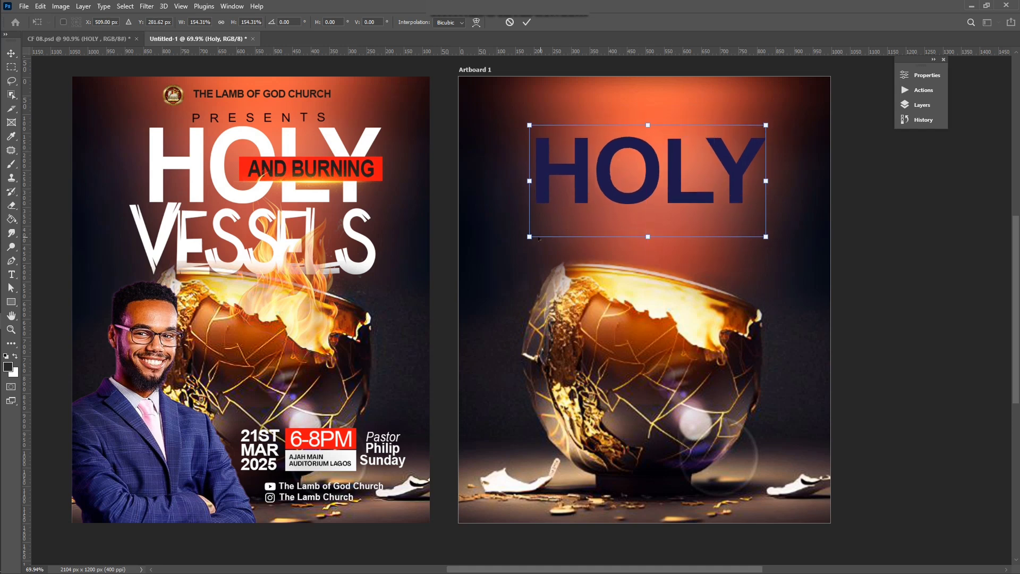
pyautogui.moveTo(530, 236); pyautogui.dragTo(523, 245)
pyautogui.press('Return')
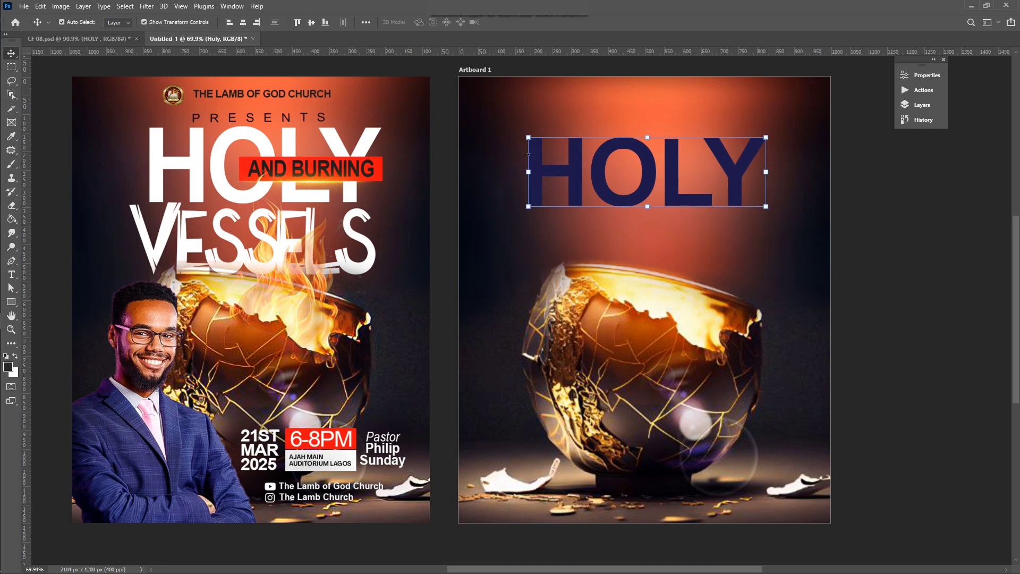
# Step: Change the HOLY text colour to pure white #ffffff
pyautogui.press('t')
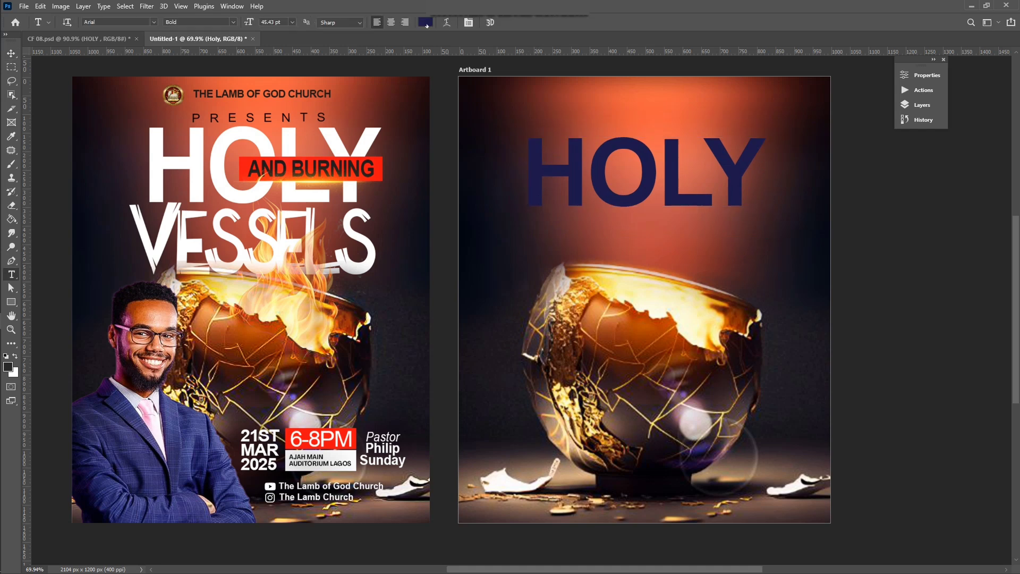
pyautogui.click(426, 22)
pyautogui.click(665, 276)
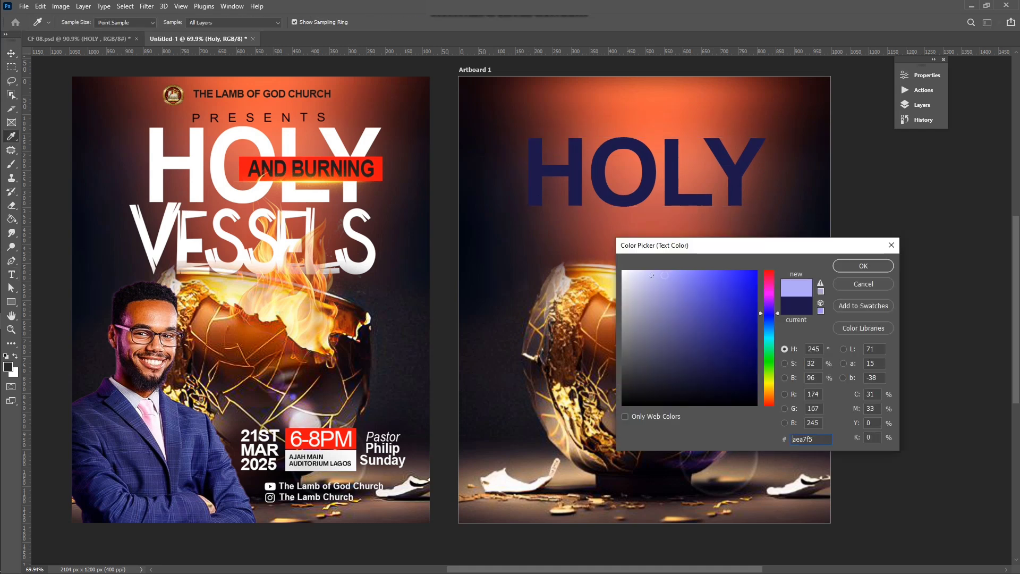
pyautogui.moveTo(649, 291); pyautogui.dragTo(567, 245)
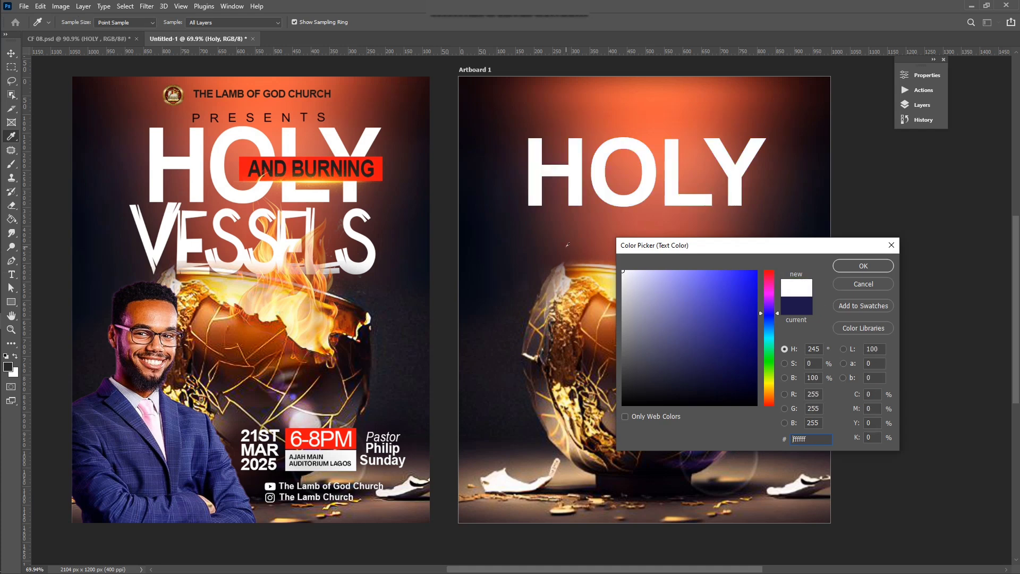
pyautogui.click(864, 265)
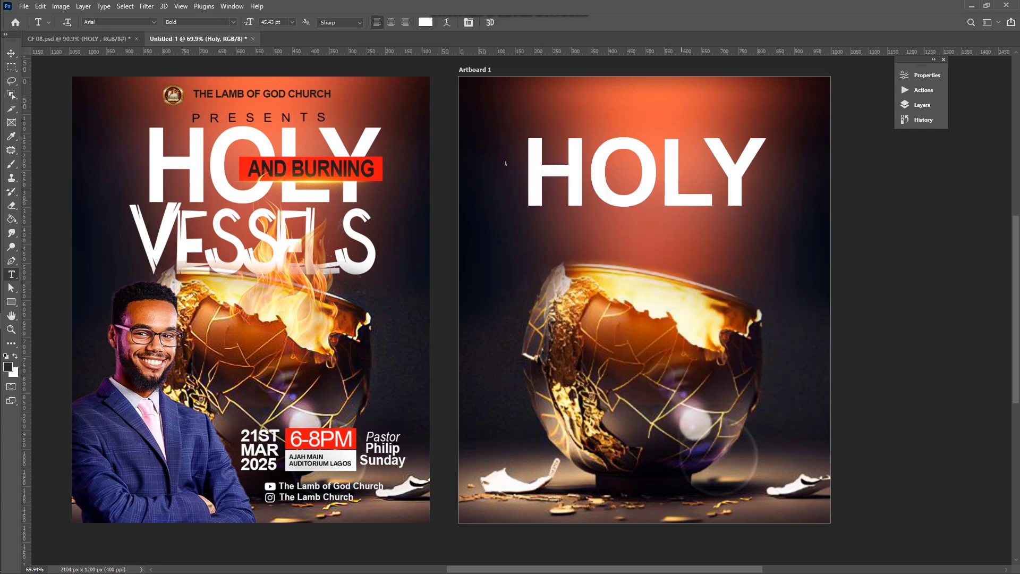
# Step: Tighten HOLY's letter tracking to -75 in the Properties panel
pyautogui.click(12, 53)
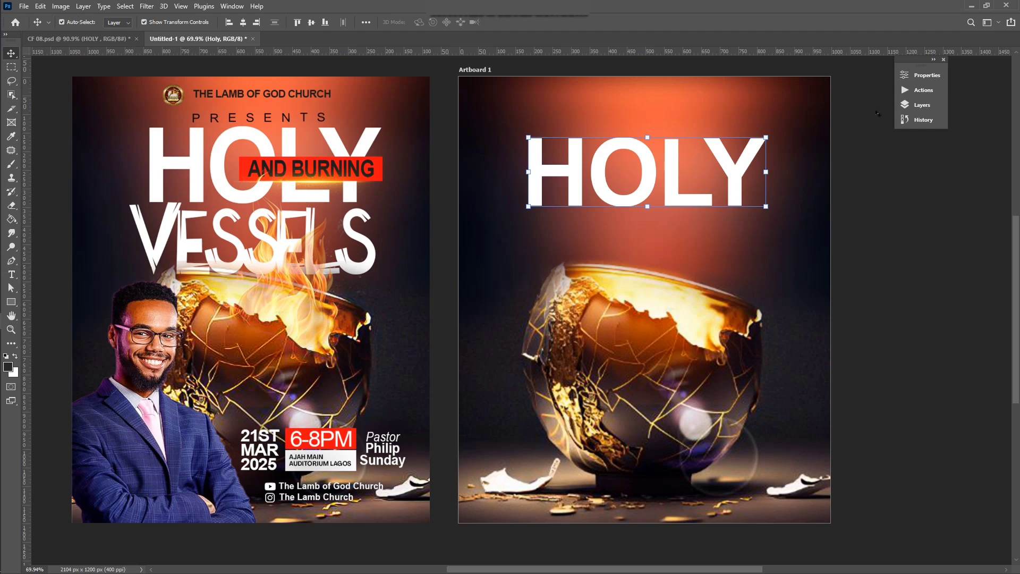
pyautogui.click(922, 75)
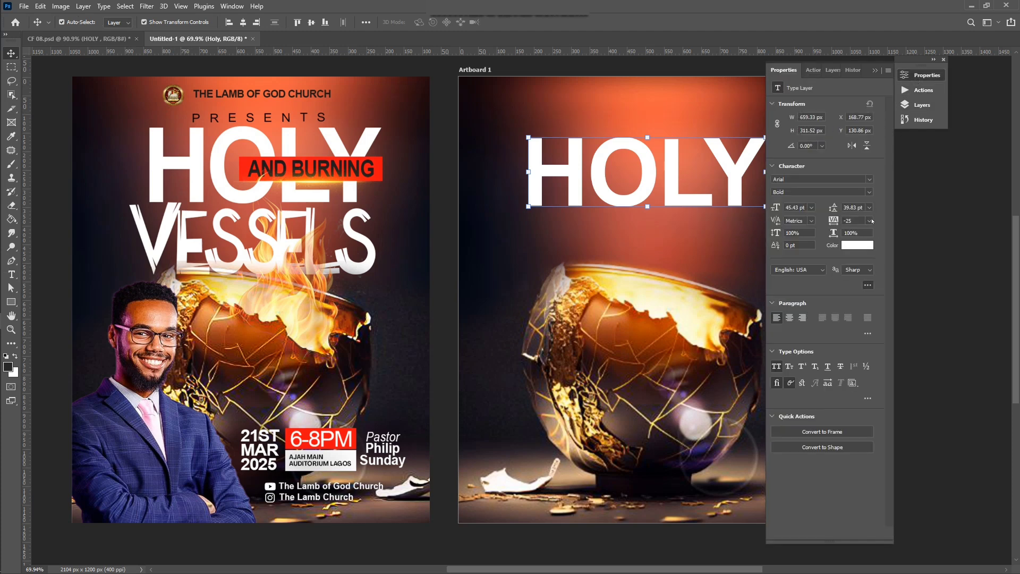
pyautogui.click(870, 221)
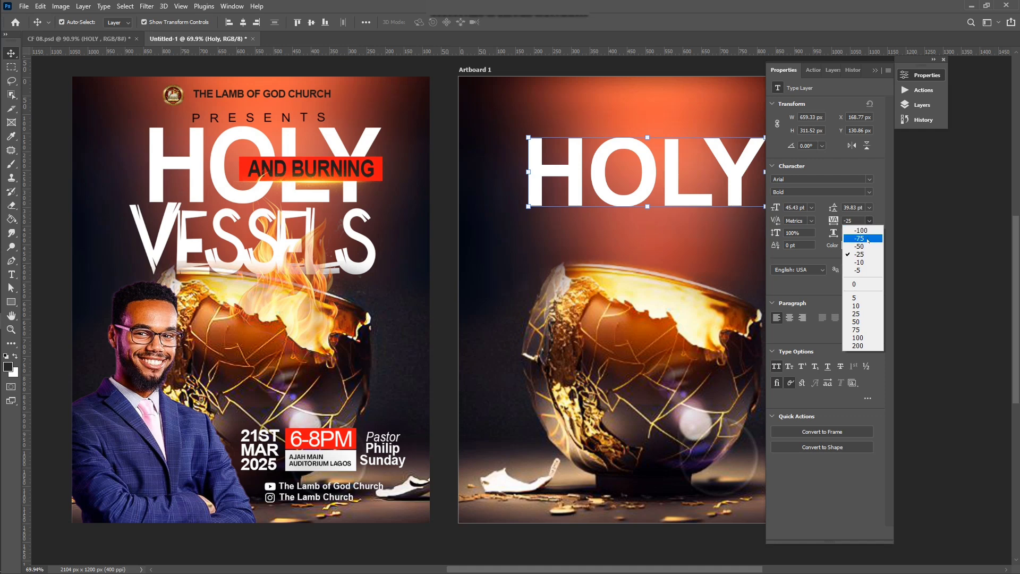
pyautogui.click(861, 238)
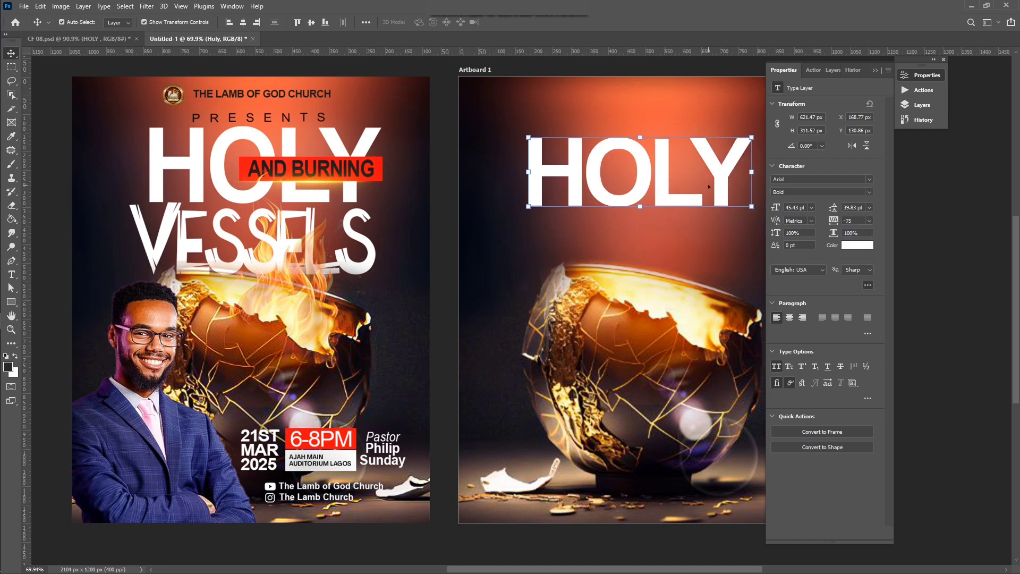
pyautogui.click(781, 78)
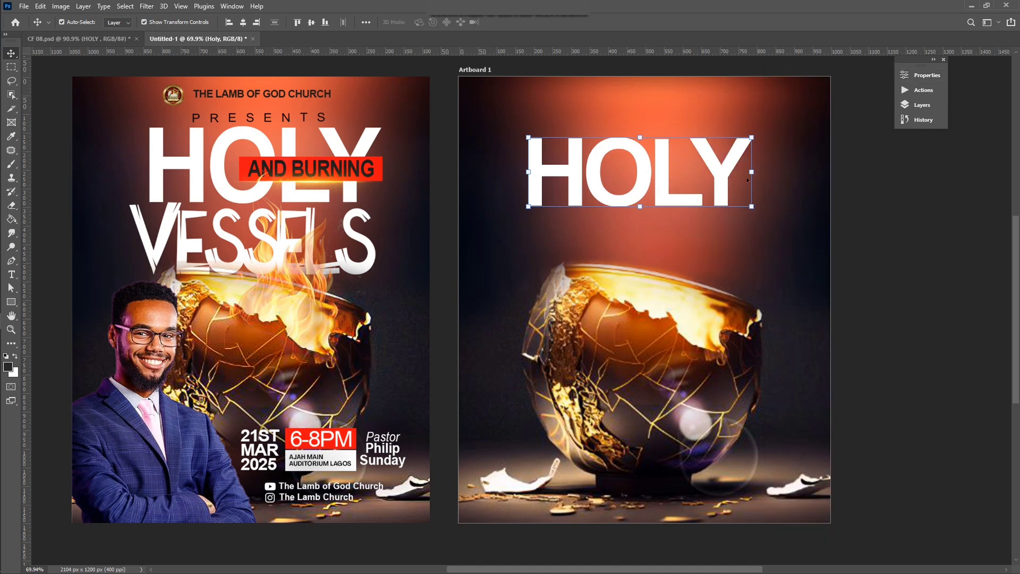
# Step: Nudge HOLY slightly right and scale it up to about 105%
pyautogui.hotkey('ctrl', 't')
pyautogui.moveTo(751, 209); pyautogui.dragTo(764, 209)
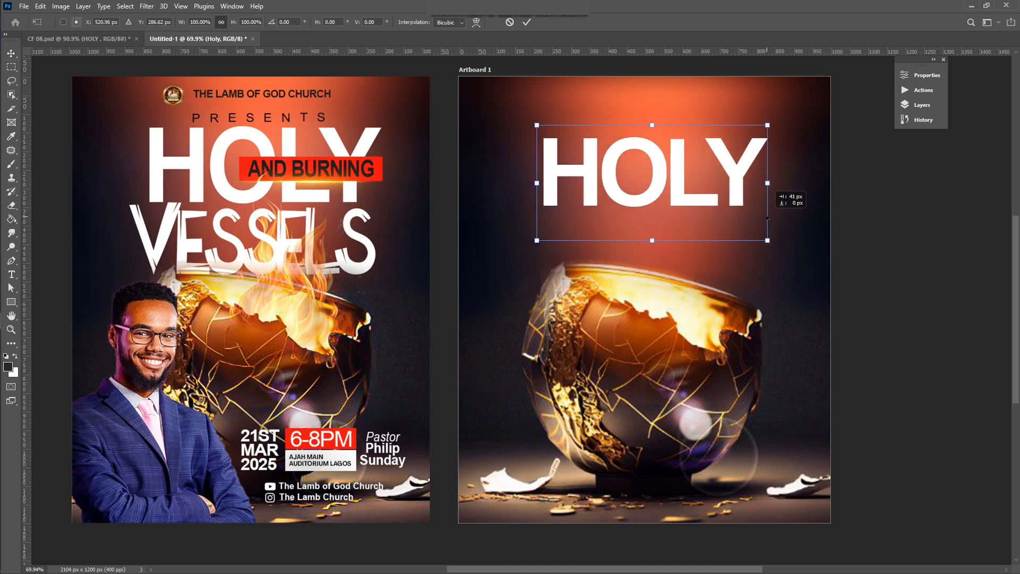
pyautogui.moveTo(537, 242); pyautogui.dragTo(524, 247)
pyautogui.press('Return')
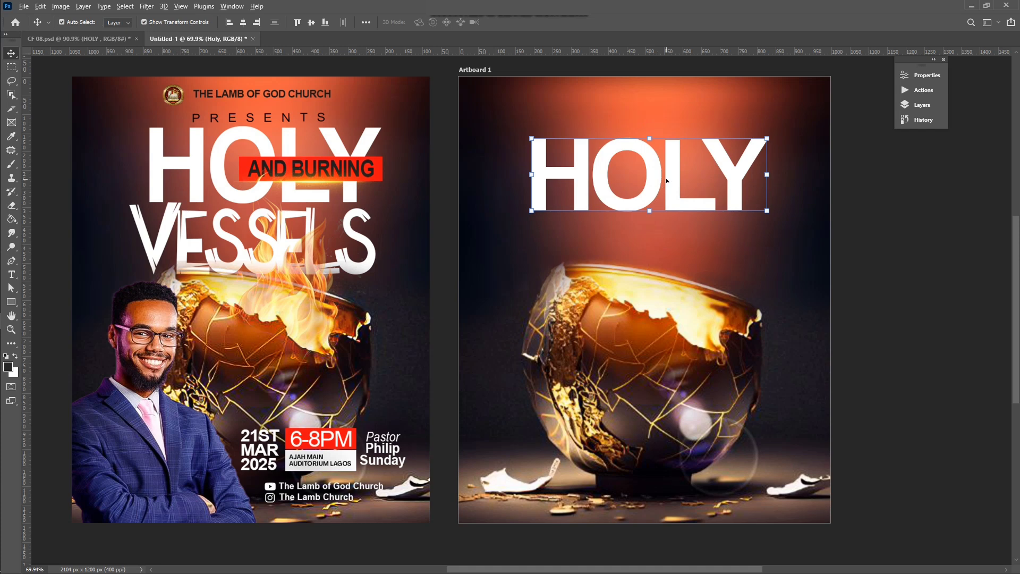
# Step: Duplicate HOLY below itself and retype the copy as VESSELS
pyautogui.moveTo(667, 180); pyautogui.dragTo(665, 242)
pyautogui.doubleClick(664, 246)
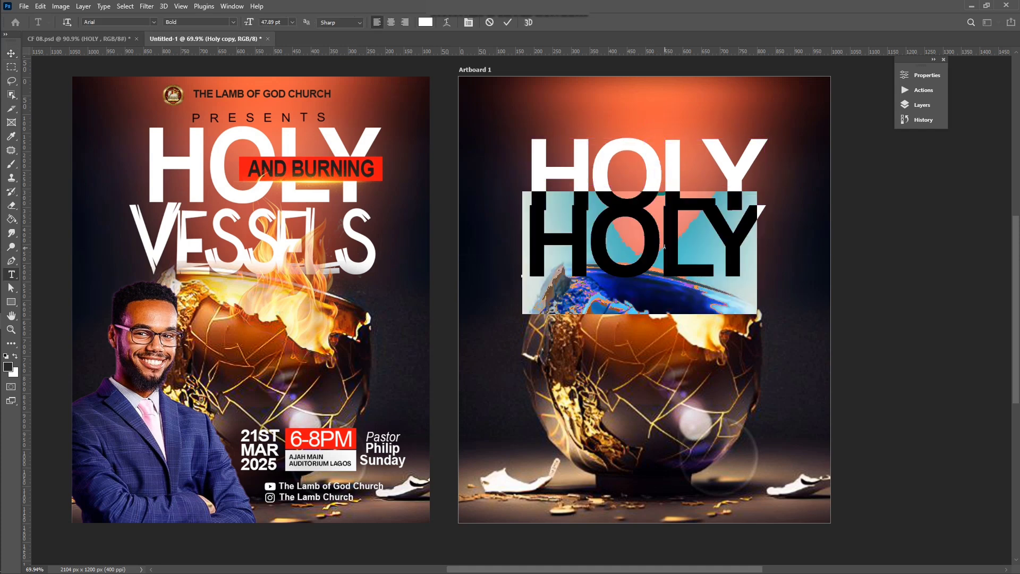
pyautogui.write('V')
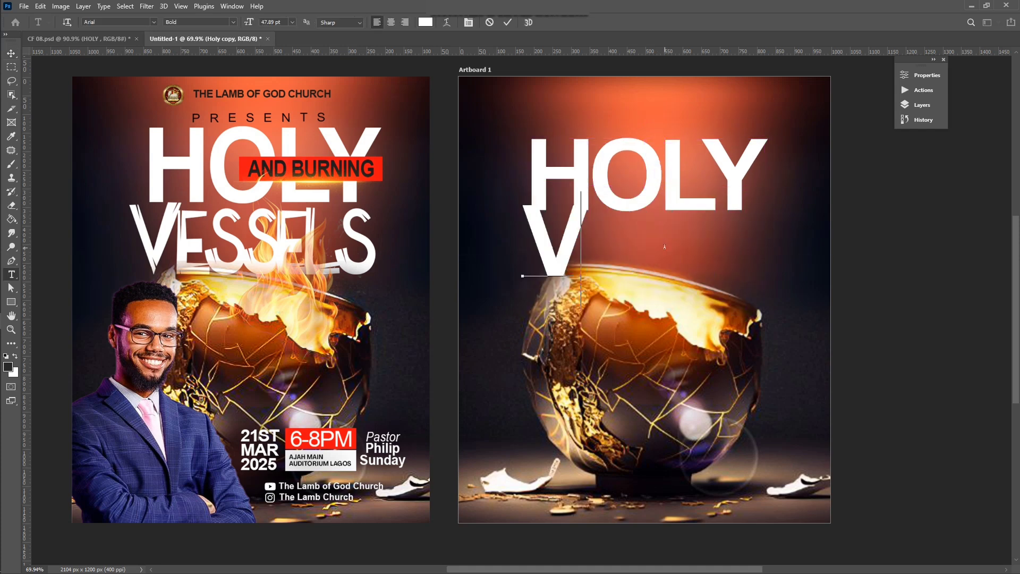
pyautogui.write('ES')
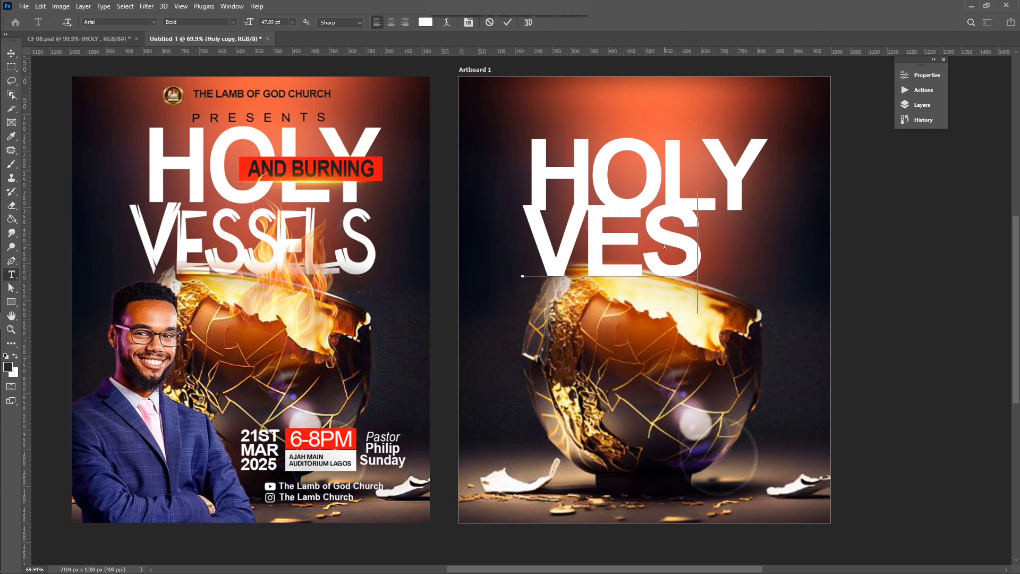
pyautogui.write('SELS')
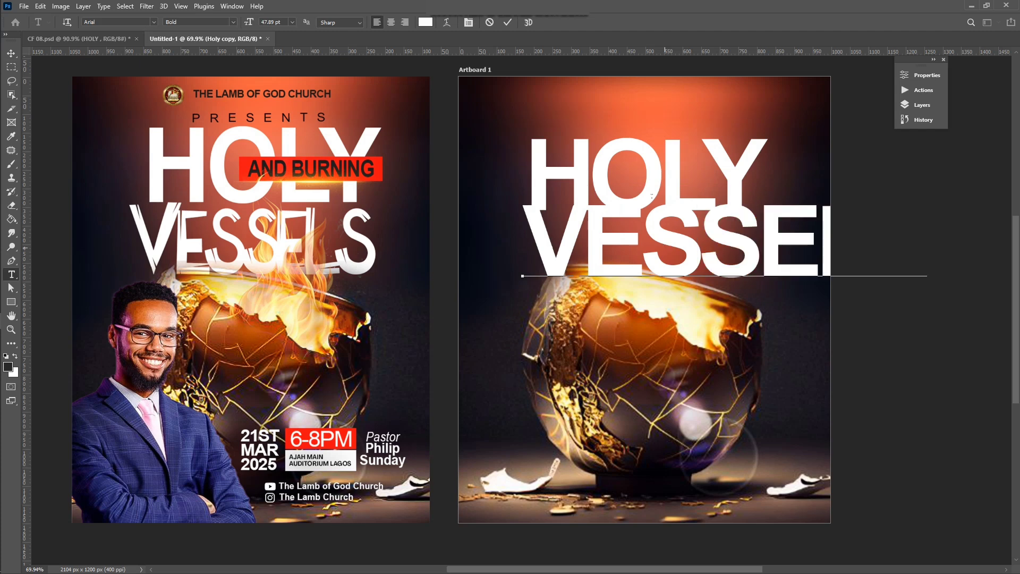
pyautogui.click(508, 22)
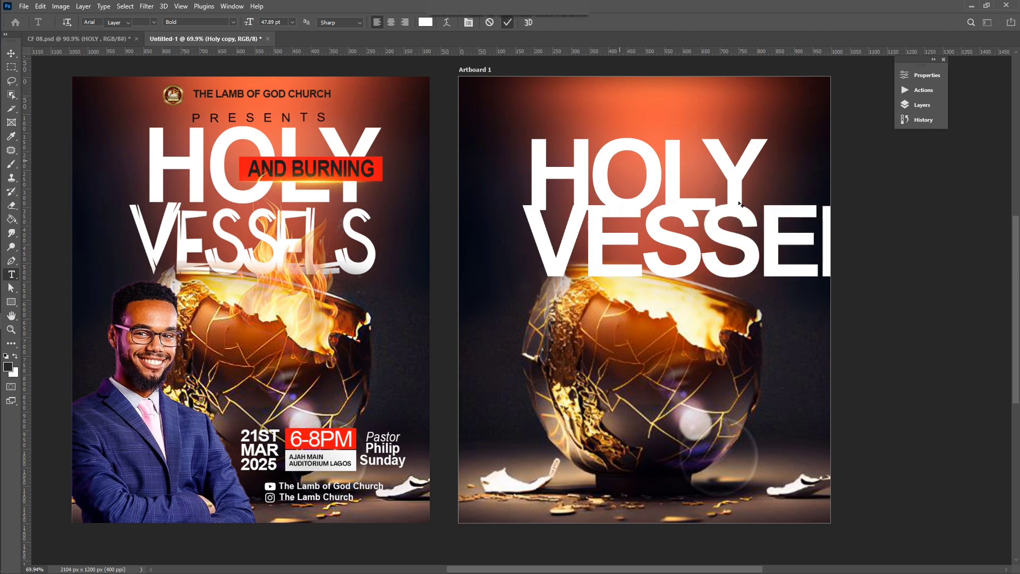
pyautogui.press('v')
# Step: Condense VESSELS to 68% width under HOLY, then select the VESSELS title in CF 08.psd
pyautogui.moveTo(930, 204); pyautogui.dragTo(802, 217)
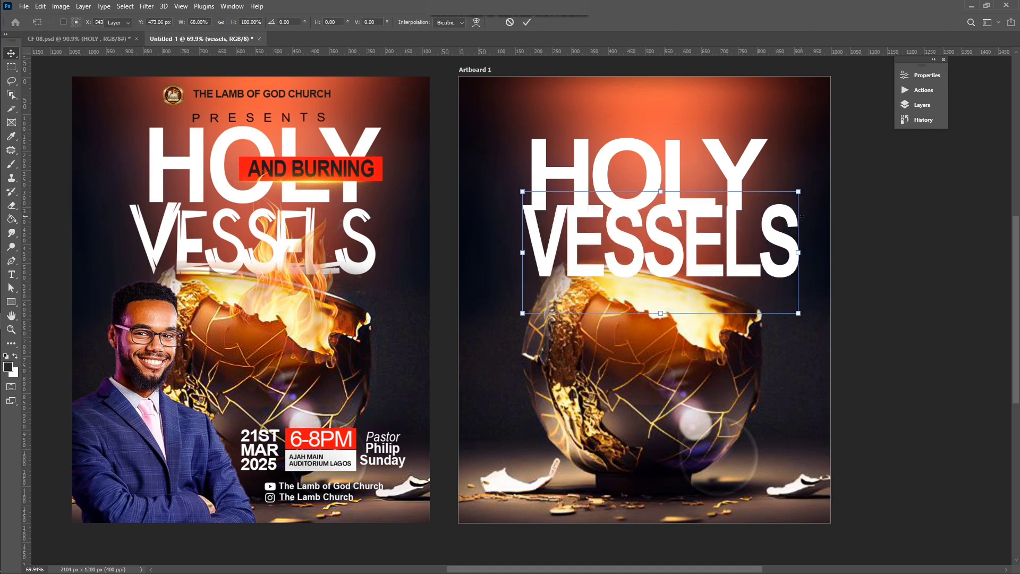
pyautogui.press('Return')
pyautogui.moveTo(693, 230); pyautogui.dragTo(689, 237)
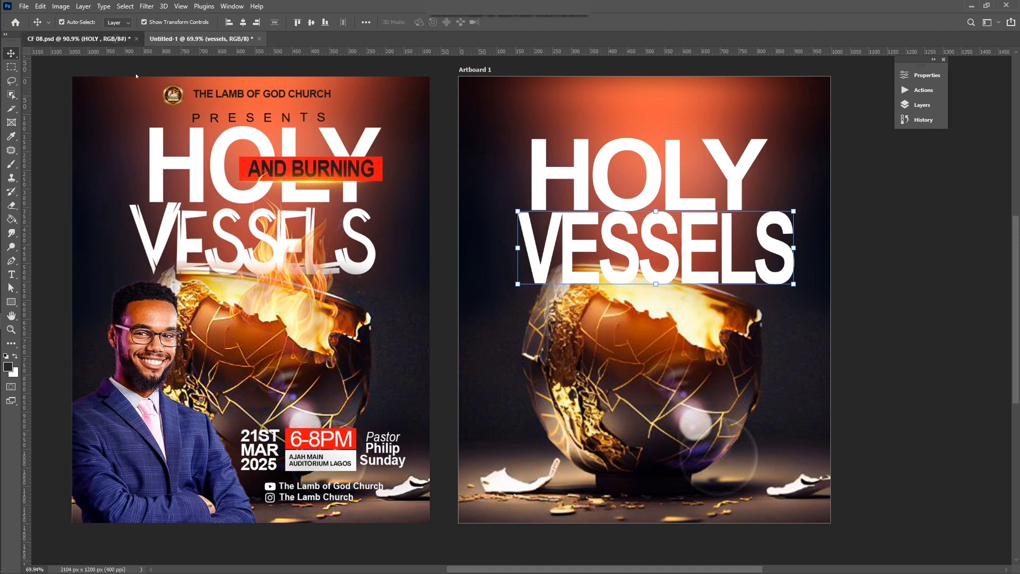
pyautogui.click(117, 41)
pyautogui.click(399, 246)
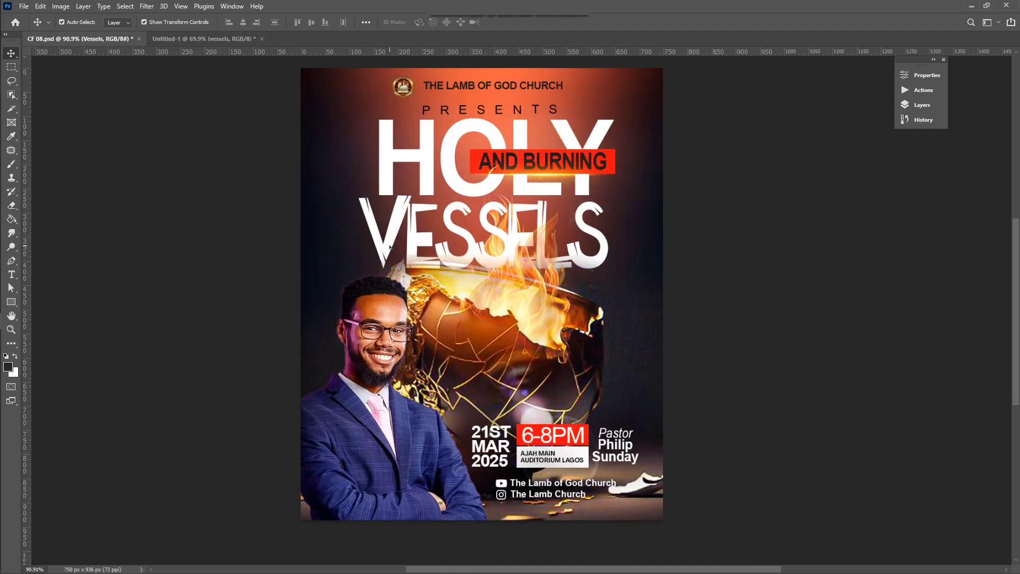
# Step: Look up the reference VESSELS title's font, Jaoy, before returning to Untitled-1
pyautogui.press('t')
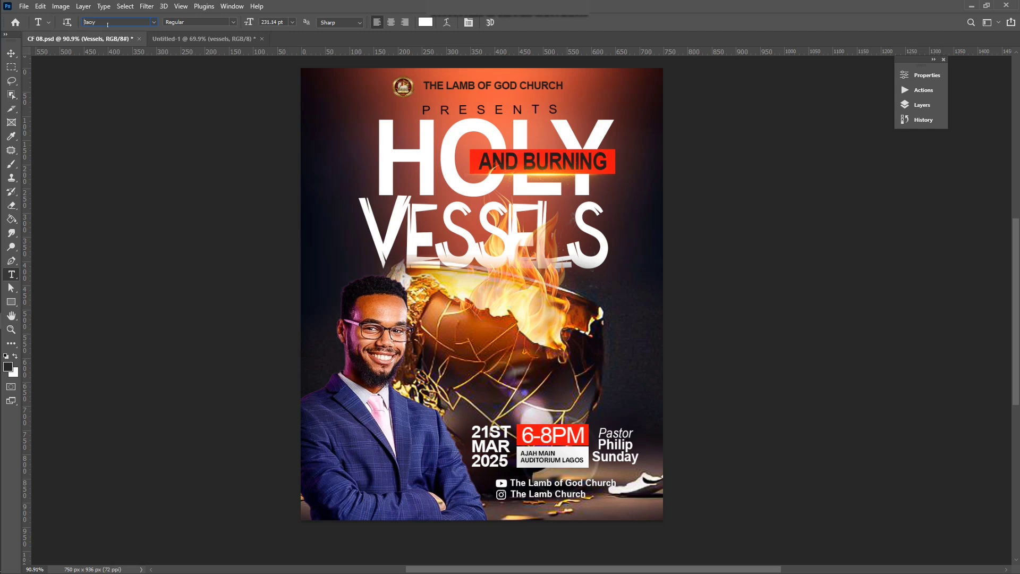
pyautogui.press('Return')
pyautogui.click(204, 38)
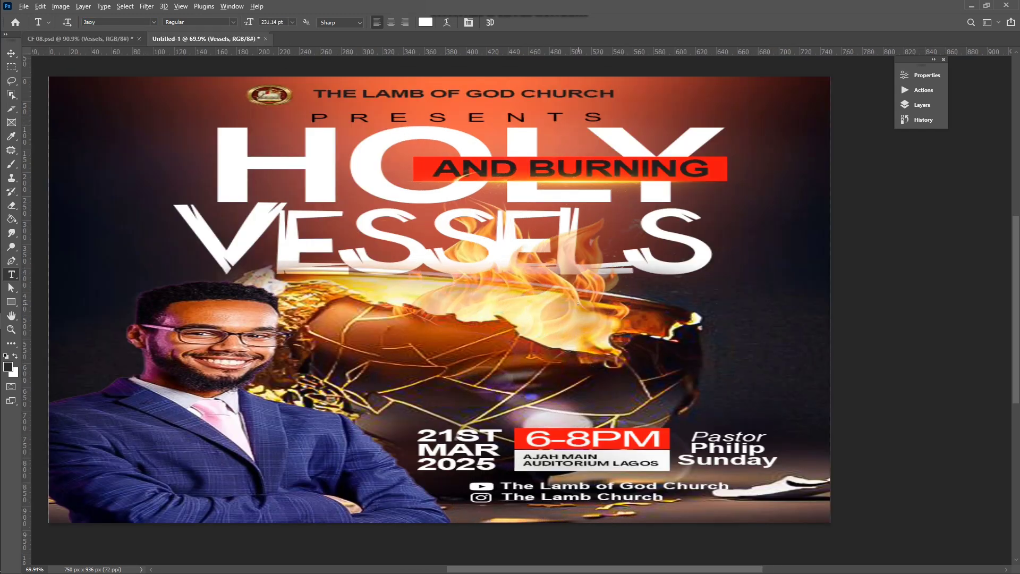
pyautogui.scroll(-2, 579, 304)
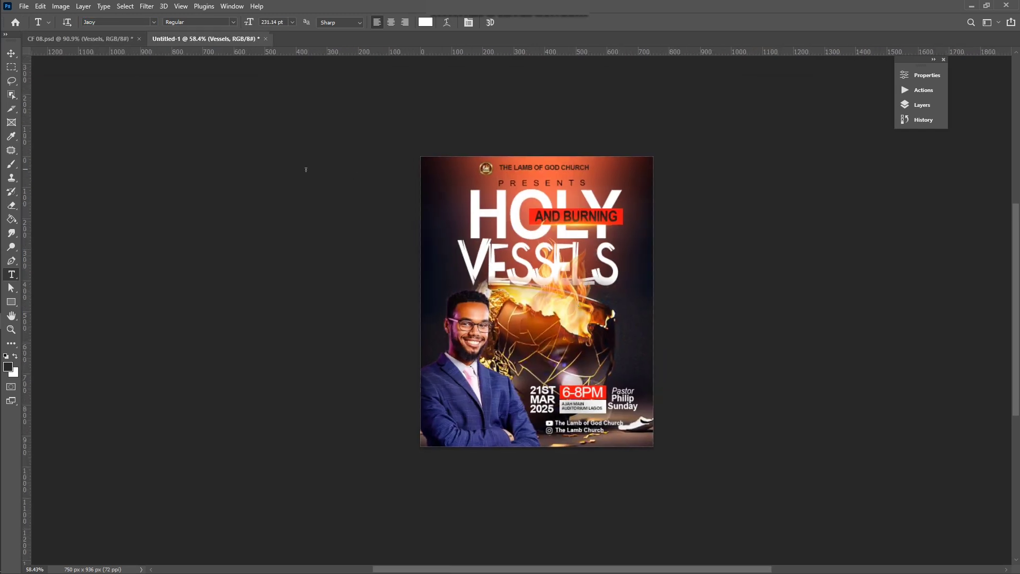
pyautogui.click(114, 41)
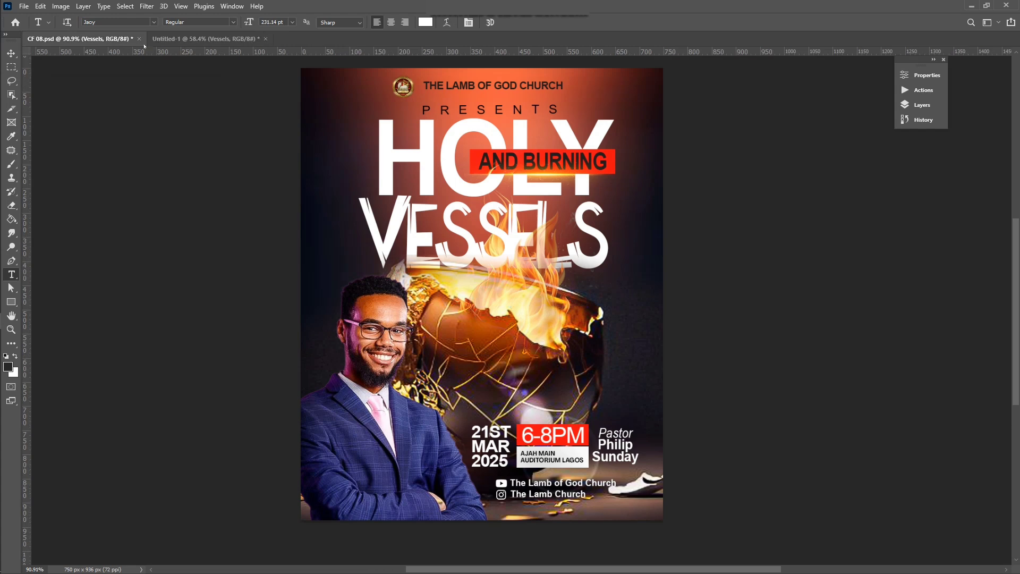
pyautogui.click(169, 43)
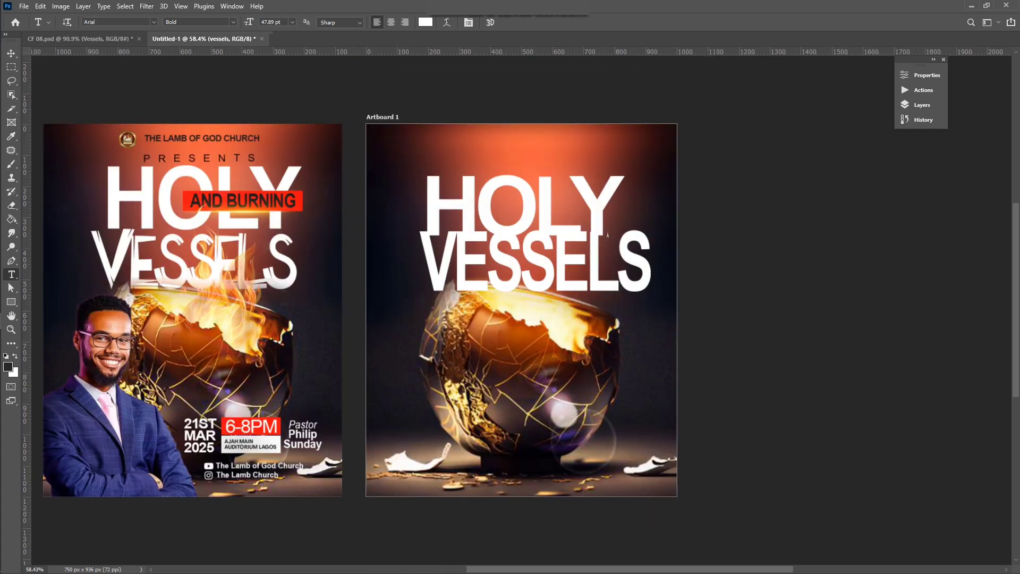
pyautogui.hscroll(1, 578, 250)
pyautogui.hscroll(2, 563, 246)
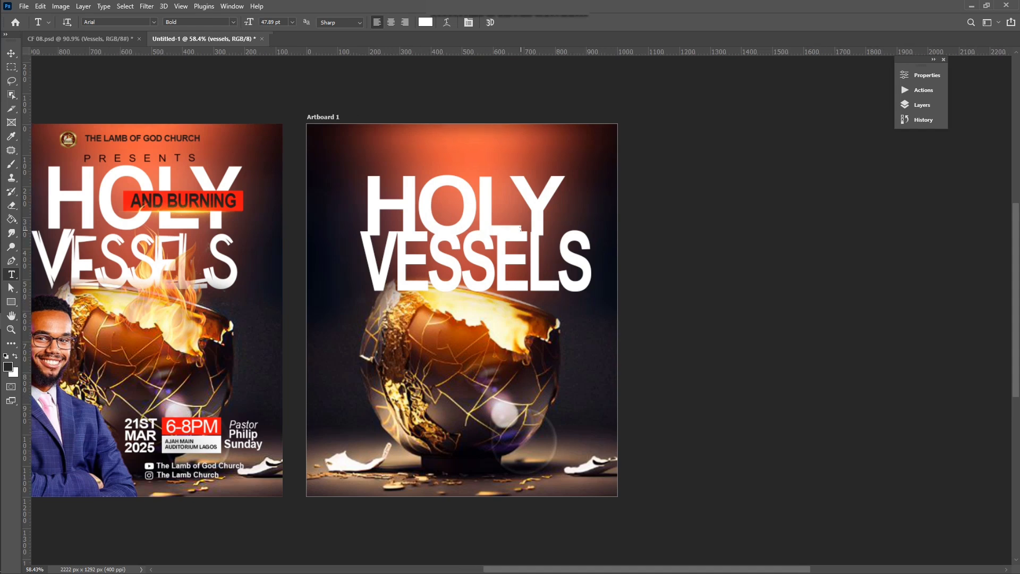
pyautogui.hscroll(-3, 556, 245)
# Step: Change the VESSELS line's font from Arial to Jacoy Regular (Jaoy)
pyautogui.click(515, 260)
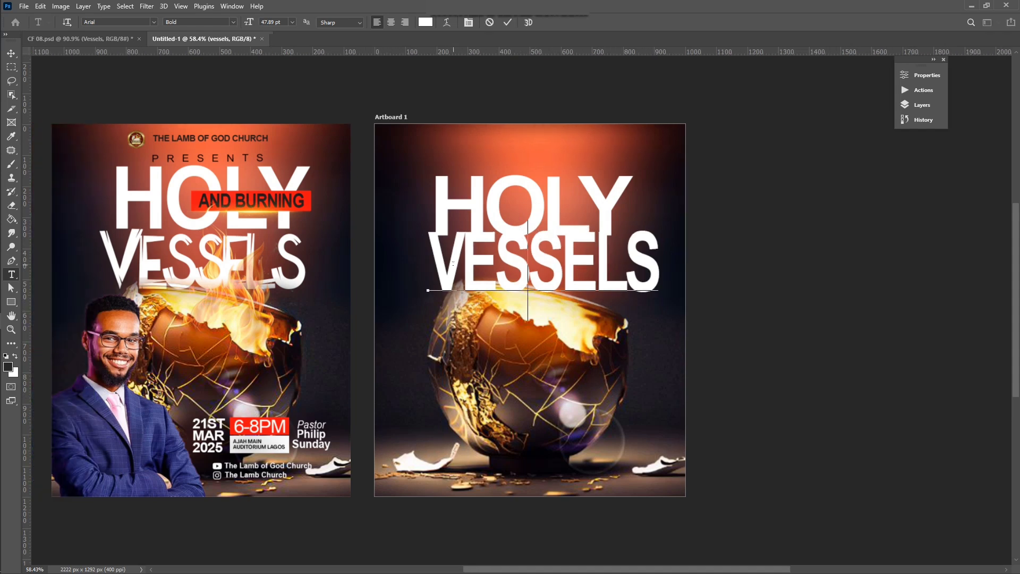
pyautogui.hotkey('ctrl', 'a')
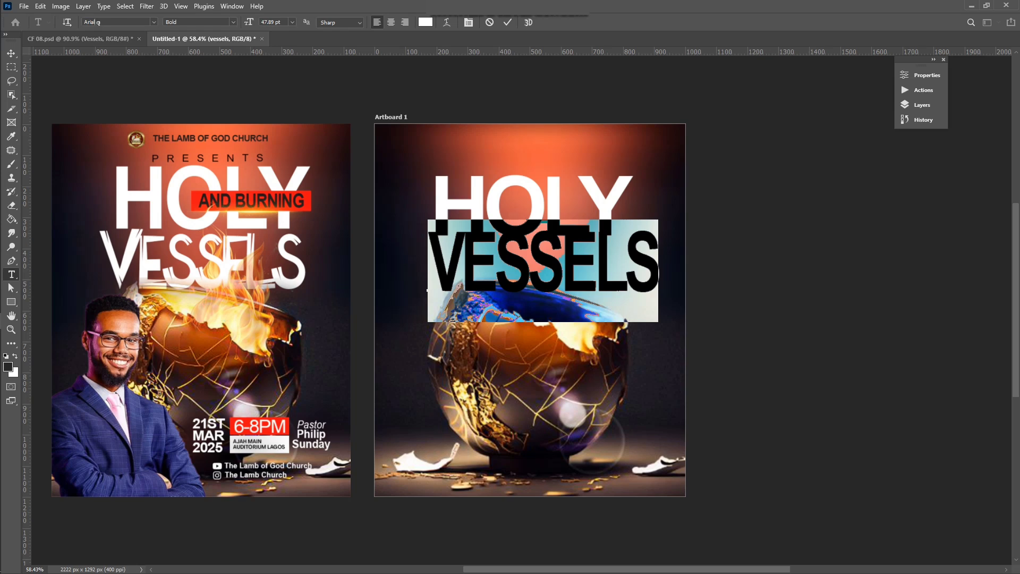
pyautogui.click(97, 22)
pyautogui.write('Jaoy')
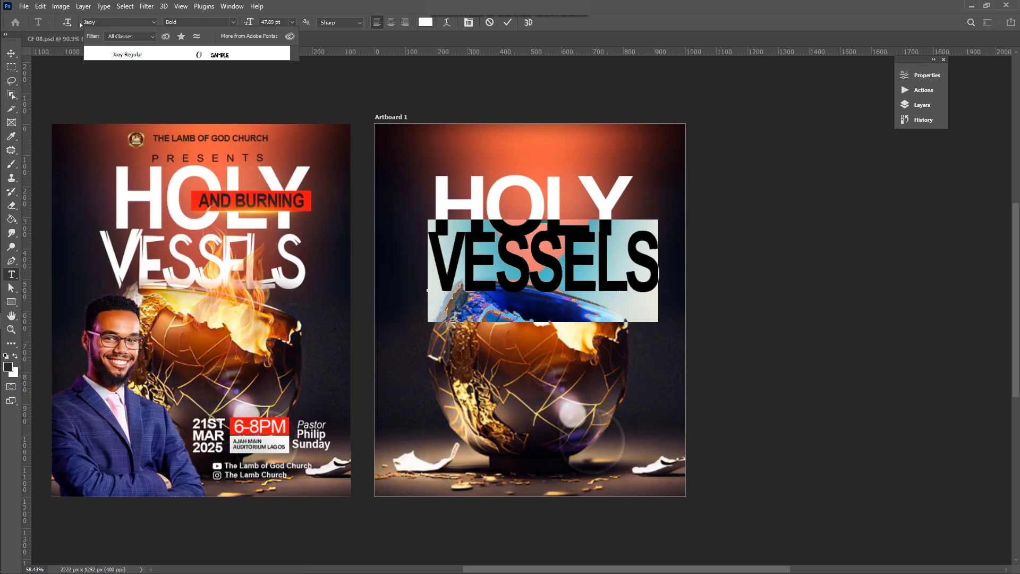
pyautogui.press('Return')
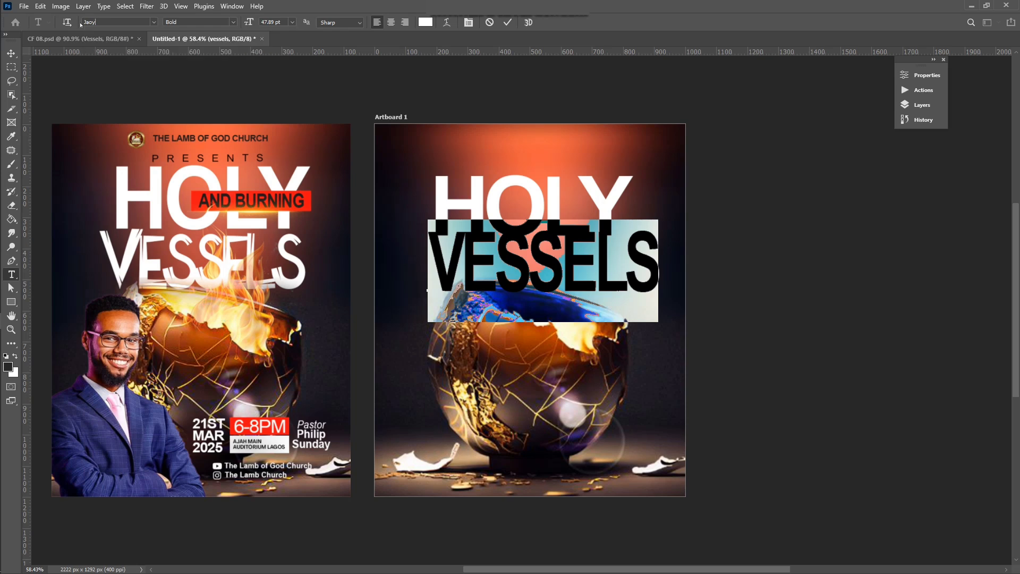
pyautogui.click(507, 22)
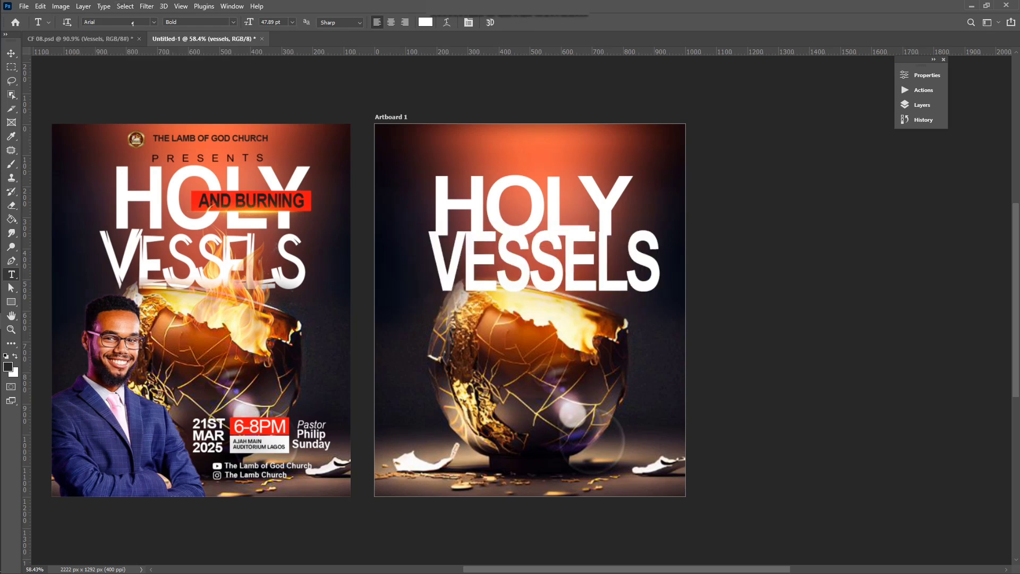
pyautogui.moveTo(133, 23); pyautogui.dragTo(24, 20)
pyautogui.moveTo(104, 23); pyautogui.dragTo(57, 20)
pyautogui.write('Jaoy')
pyautogui.press('Return')
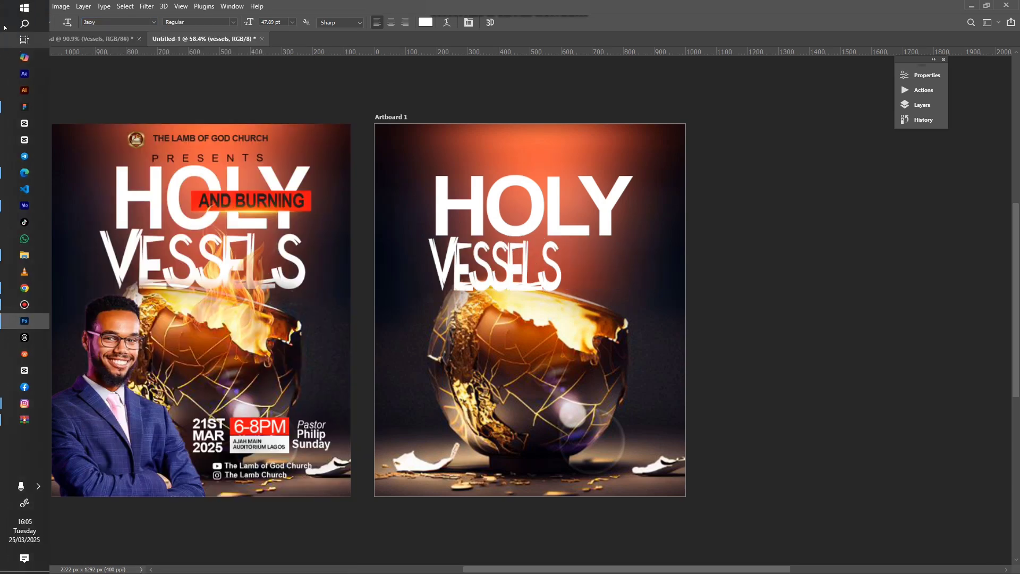
# Step: Stretch the VESSELS text to about 128% width and commit the transform
pyautogui.press('v')
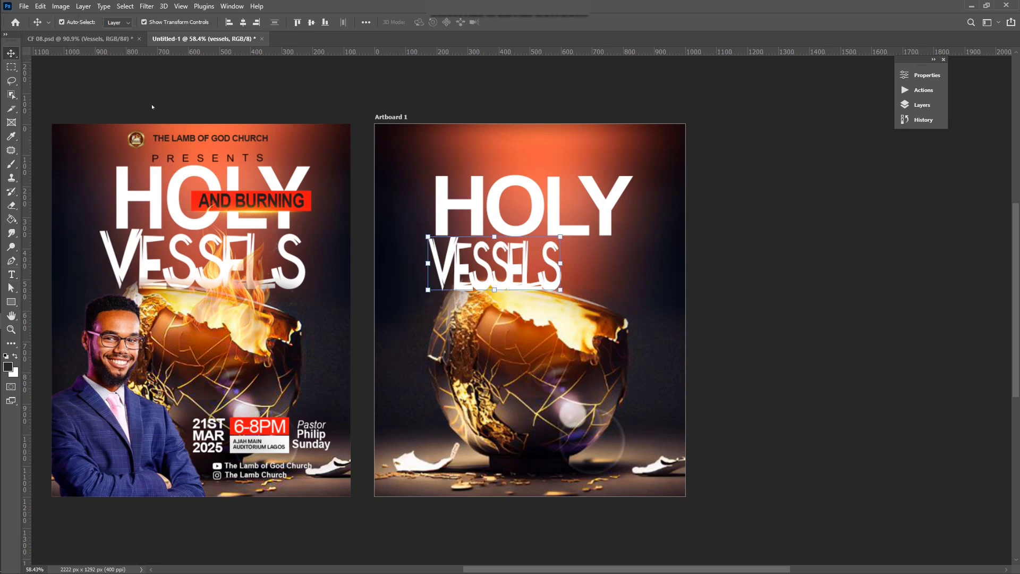
pyautogui.click(560, 290)
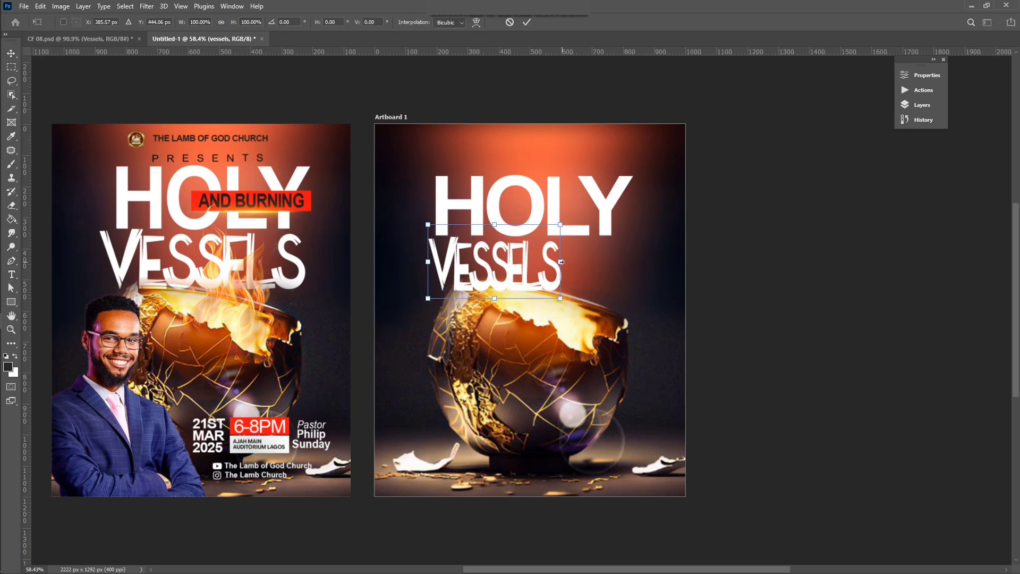
pyautogui.moveTo(562, 262); pyautogui.dragTo(599, 262)
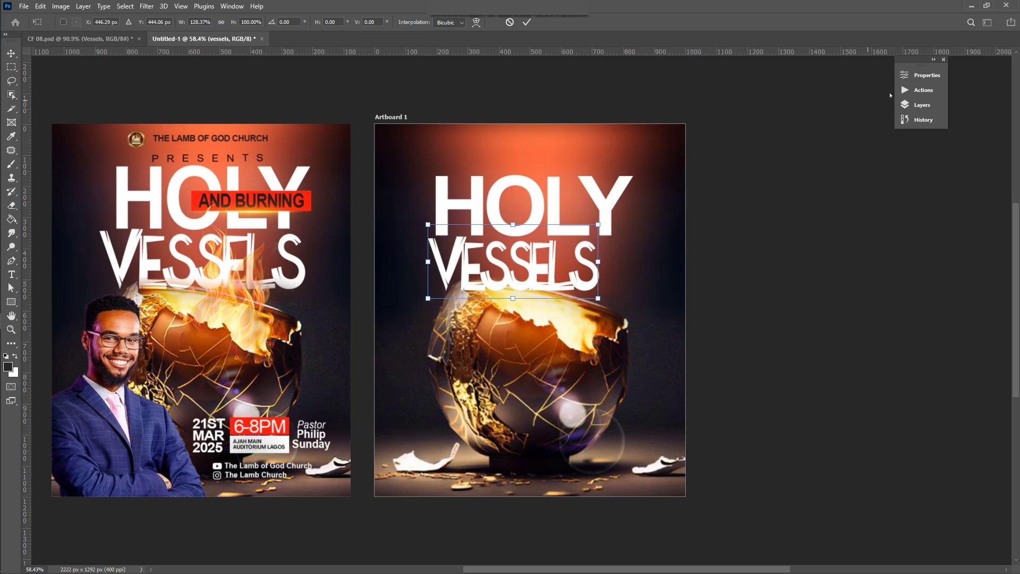
pyautogui.click(921, 77)
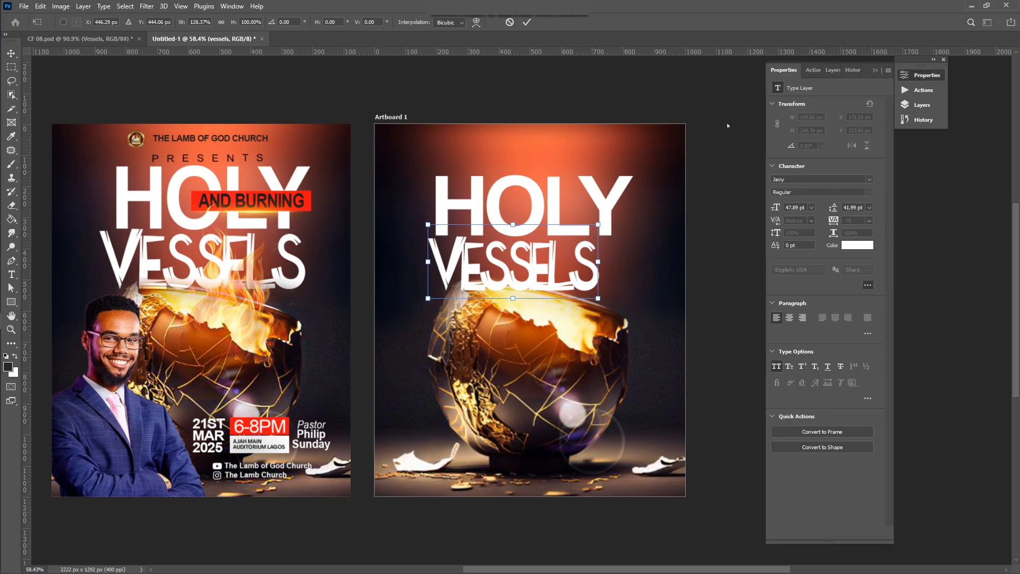
pyautogui.click(527, 22)
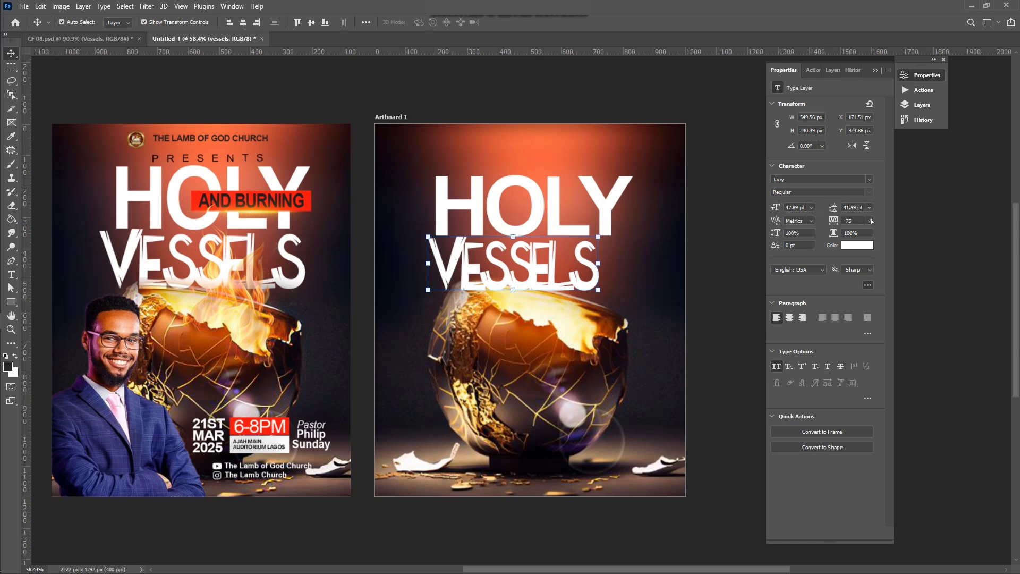
# Step: Loosen VESSELS tracking to -10 and nudge the line up slightly
pyautogui.click(872, 221)
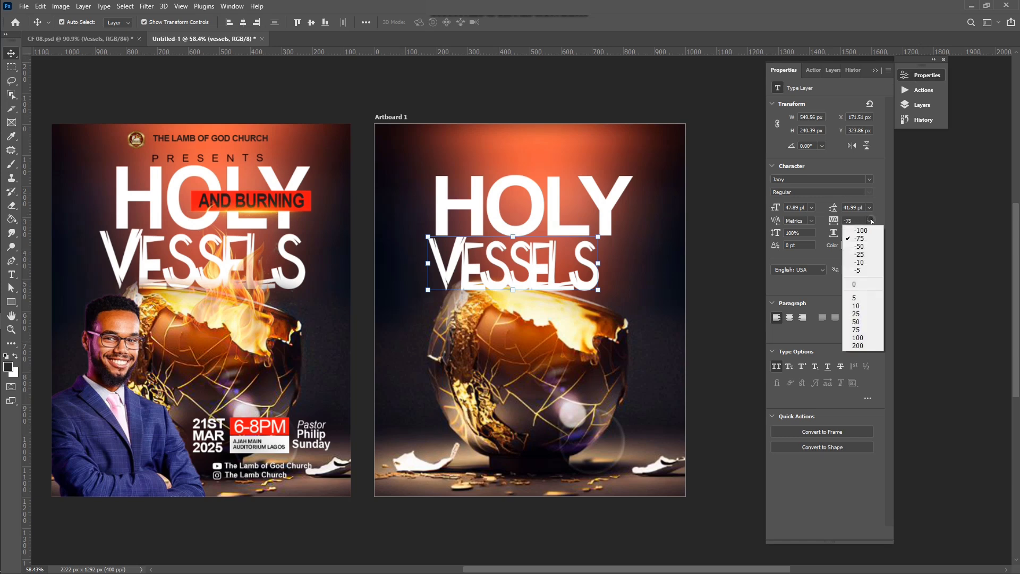
pyautogui.click(872, 262)
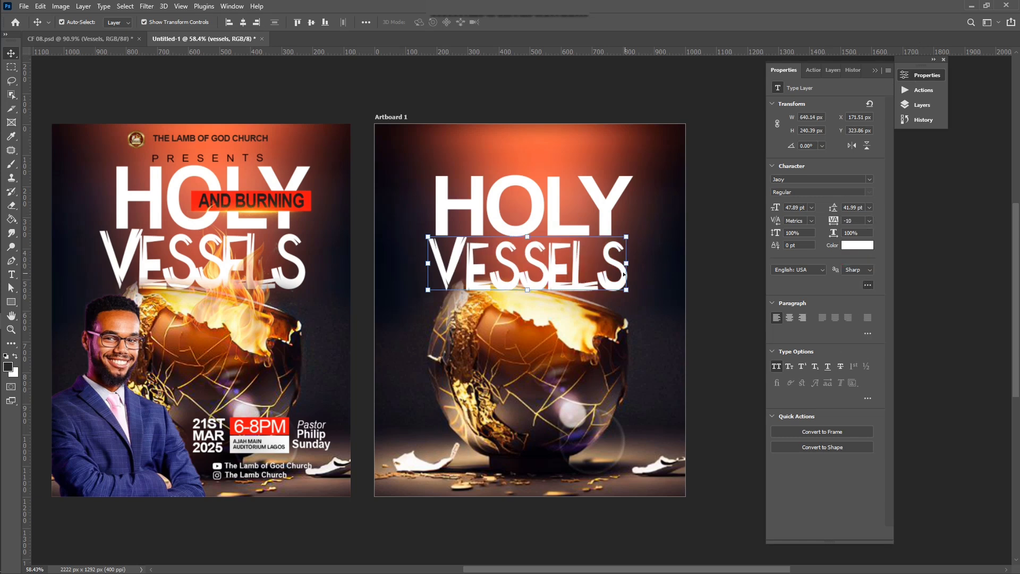
pyautogui.moveTo(621, 273); pyautogui.dragTo(621, 273)
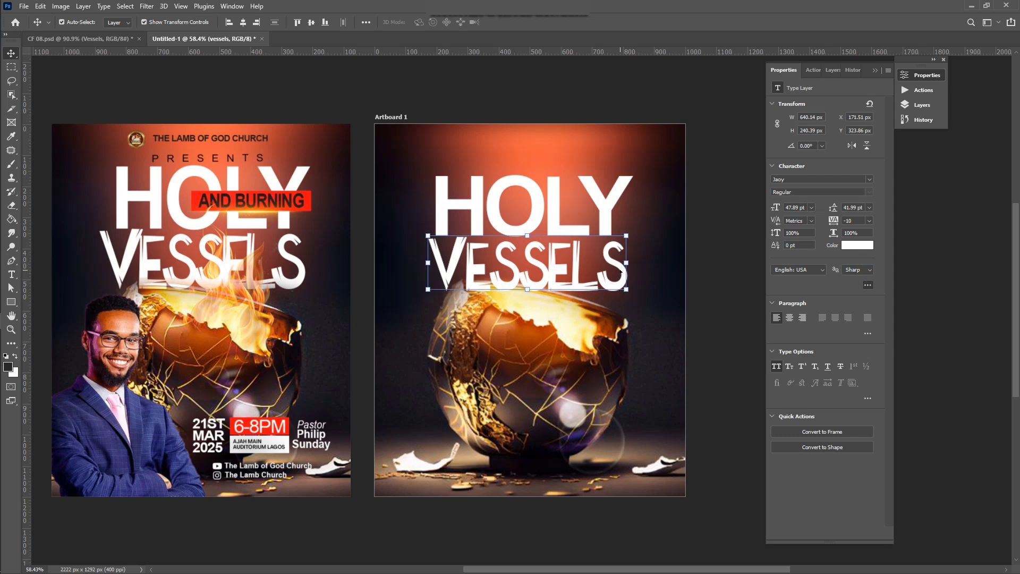
pyautogui.press('Up')
pyautogui.press('Up')
pyautogui.press('Up')
pyautogui.press('Up')
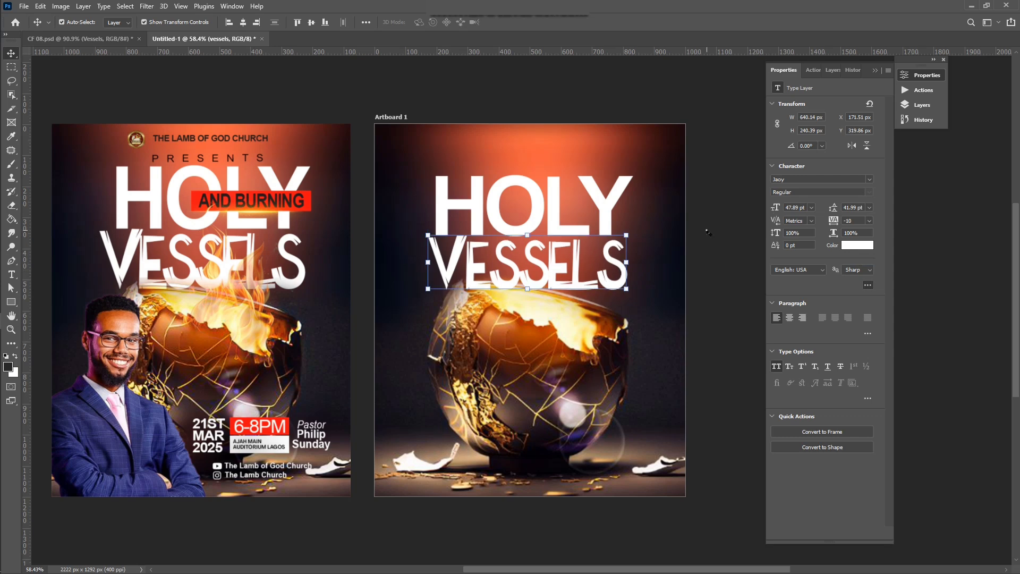
pyautogui.click(709, 233)
pyautogui.scroll(2, 506, 322)
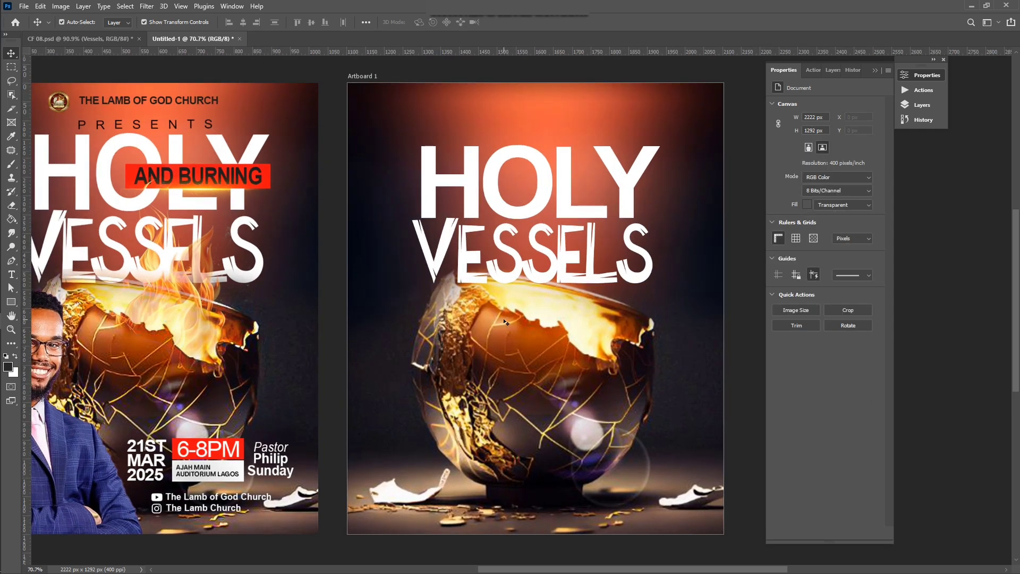
pyautogui.scroll(-2, 506, 322)
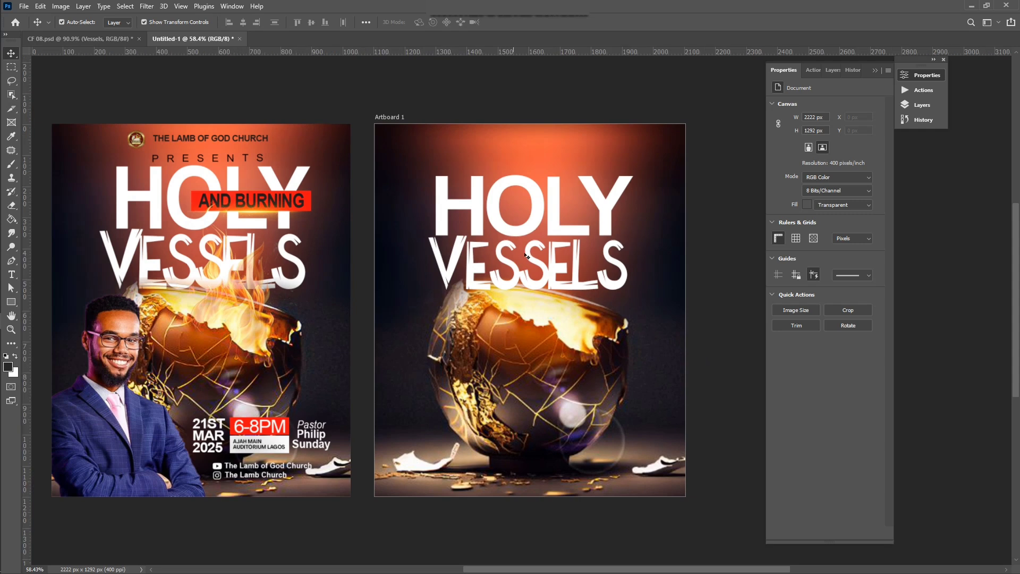
# Step: Nudge the HOLY title a few pixels higher above VESSELS and review the artboard
pyautogui.click(539, 214)
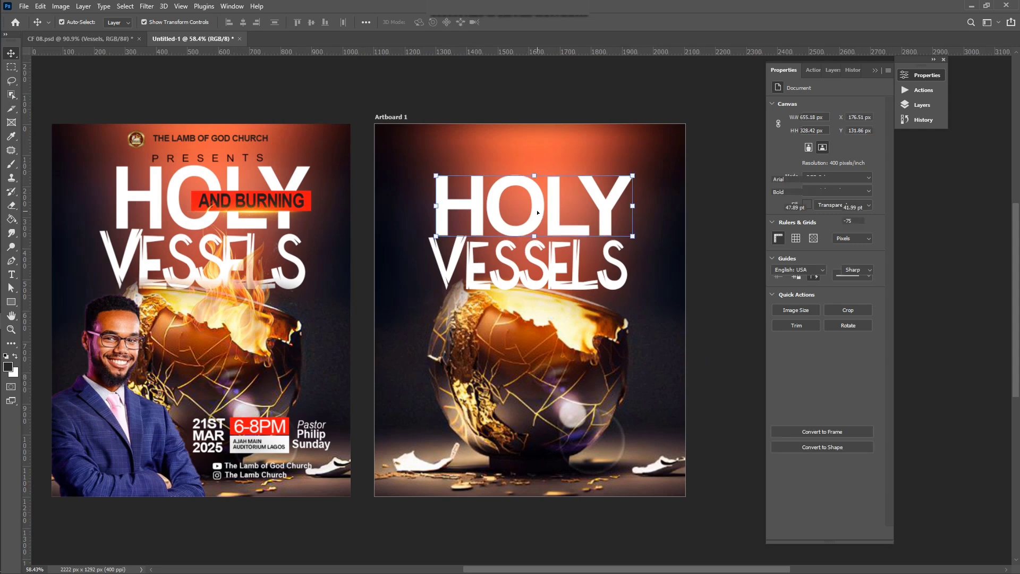
pyautogui.press('Up')
pyautogui.press('Up')
pyautogui.press('Up')
pyautogui.press('Up')
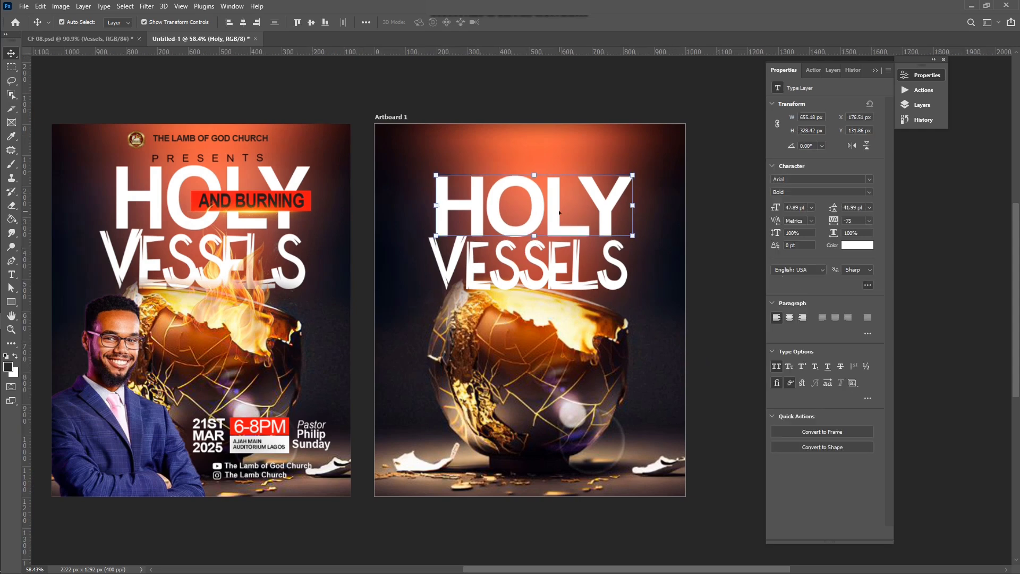
pyautogui.press('ctrl')
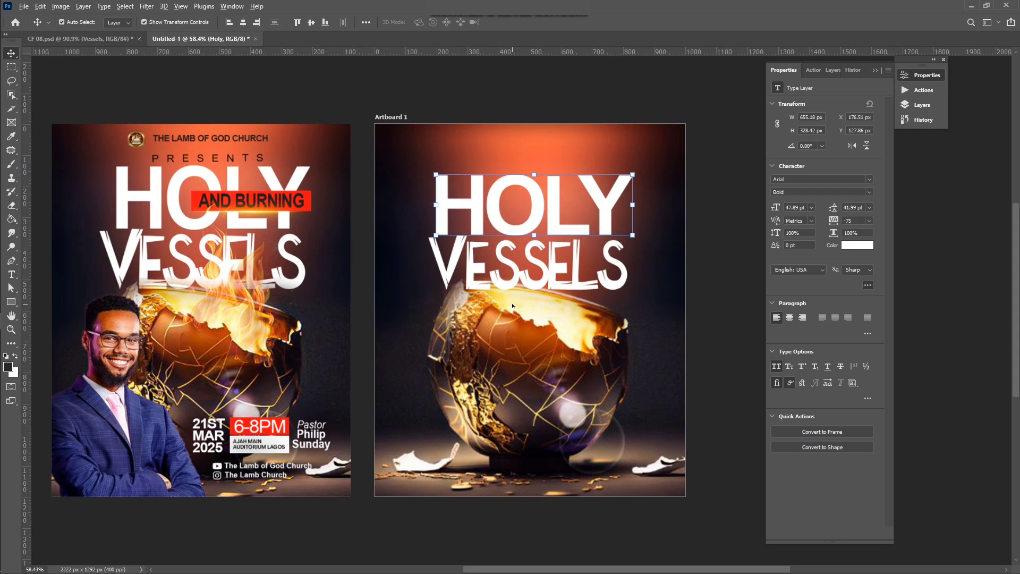
pyautogui.scroll(1, 513, 306)
pyautogui.click(482, 91)
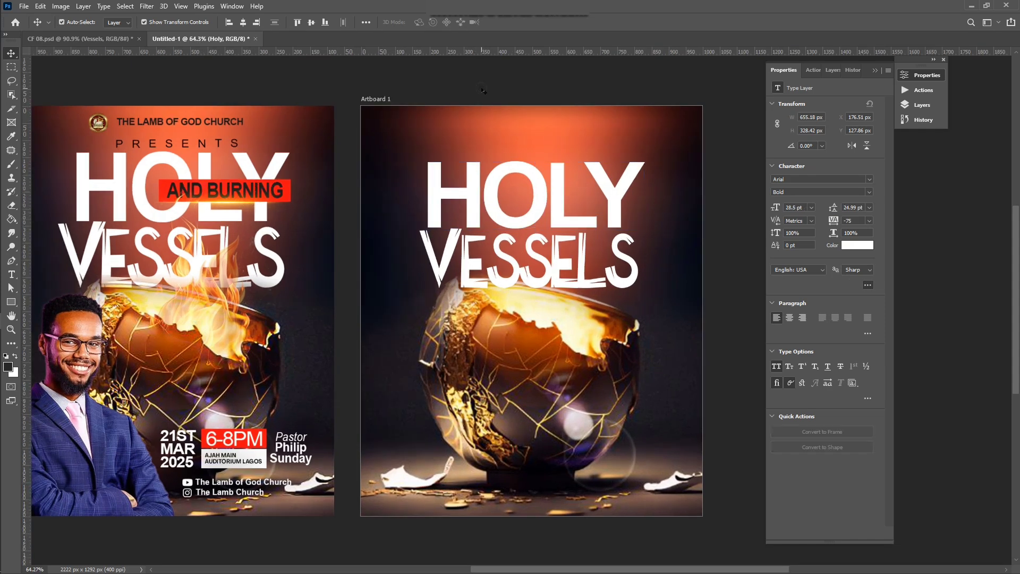
pyautogui.scroll(-1, 463, 240)
pyautogui.hscroll(2, 463, 240)
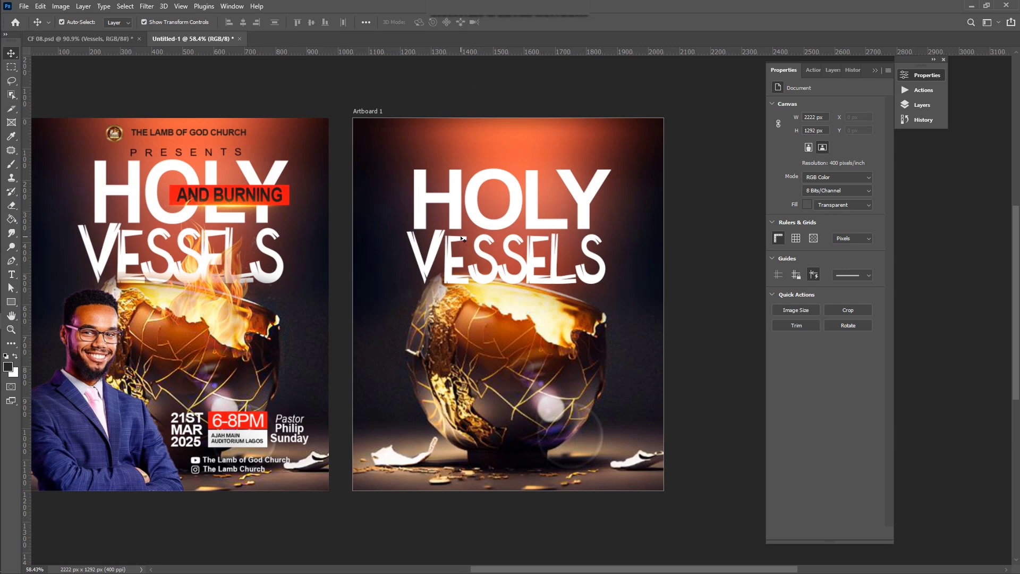
pyautogui.hscroll(-3, 464, 239)
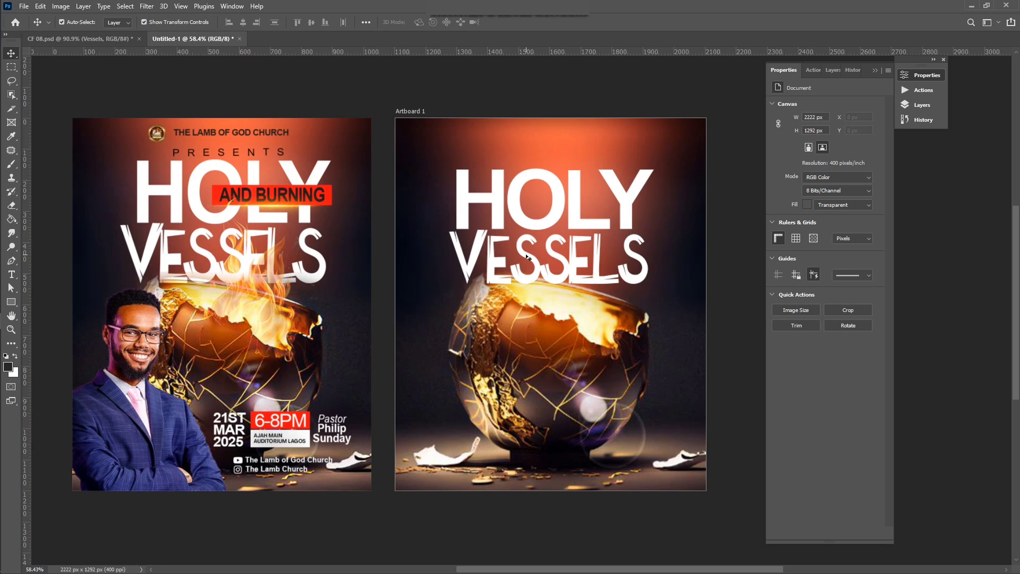
pyautogui.scroll(2, 659, 213)
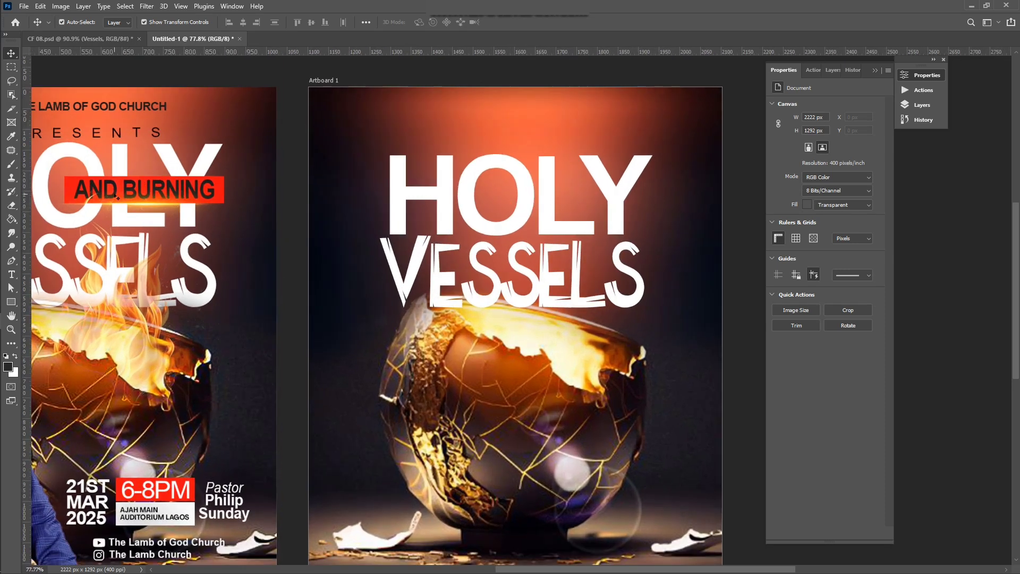
pyautogui.hscroll(4, 408, 265)
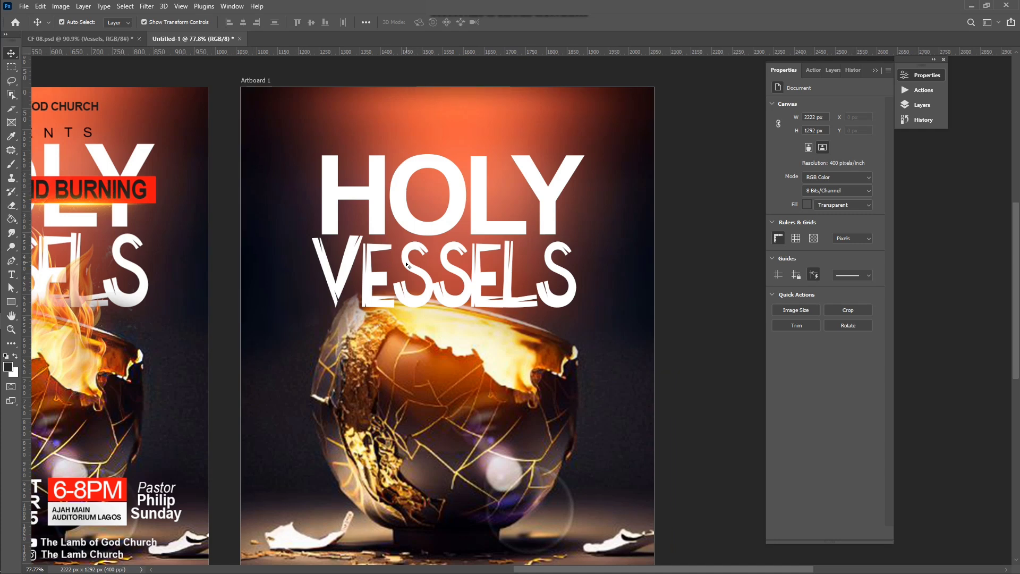
pyautogui.hscroll(-7, 408, 265)
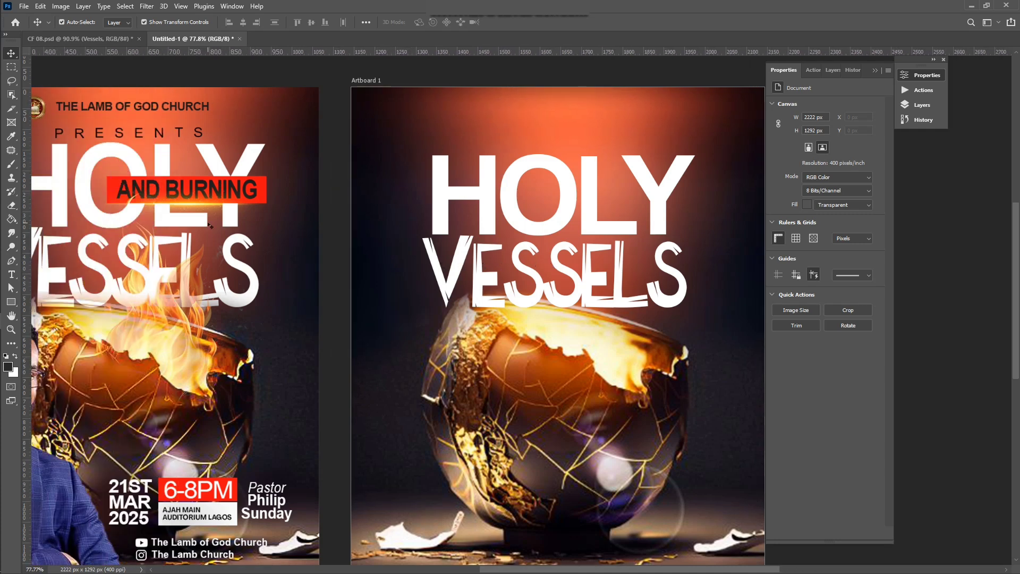
pyautogui.scroll(-1, 542, 221)
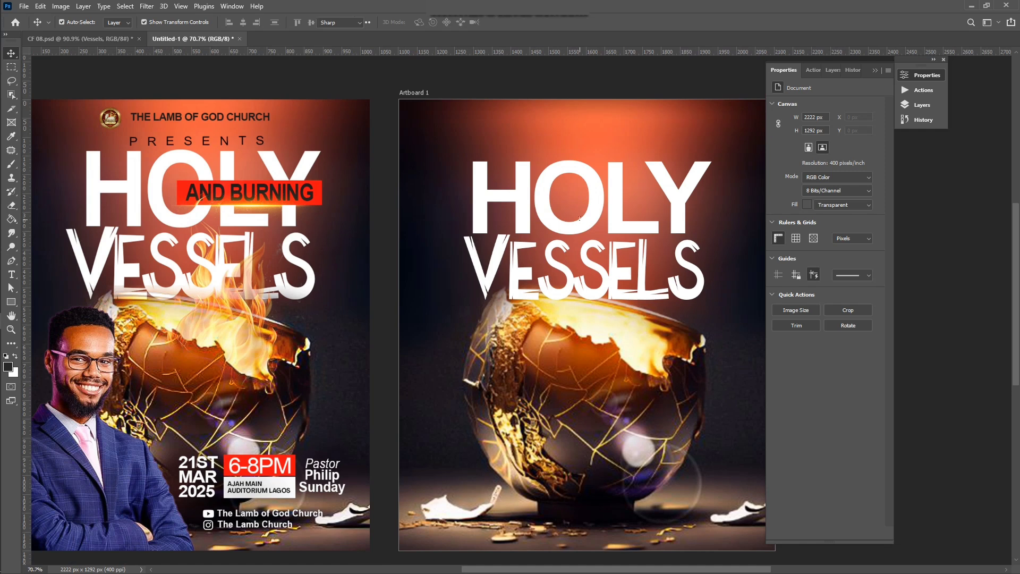
# Step: Draw a 331 × 69 px rectangle across the right half of HOLY
pyautogui.press('t')
pyautogui.click(11, 302)
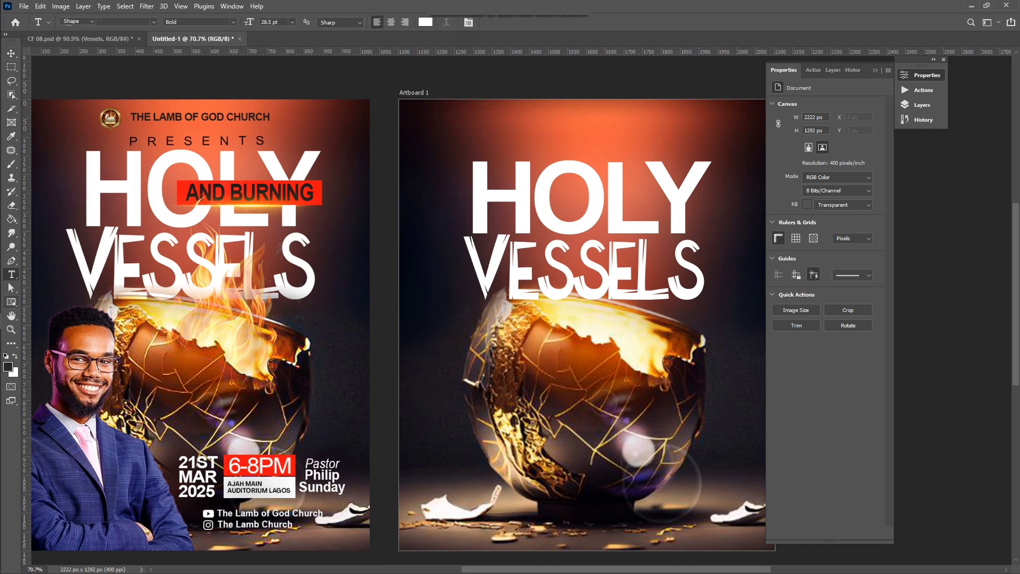
pyautogui.click(50, 301)
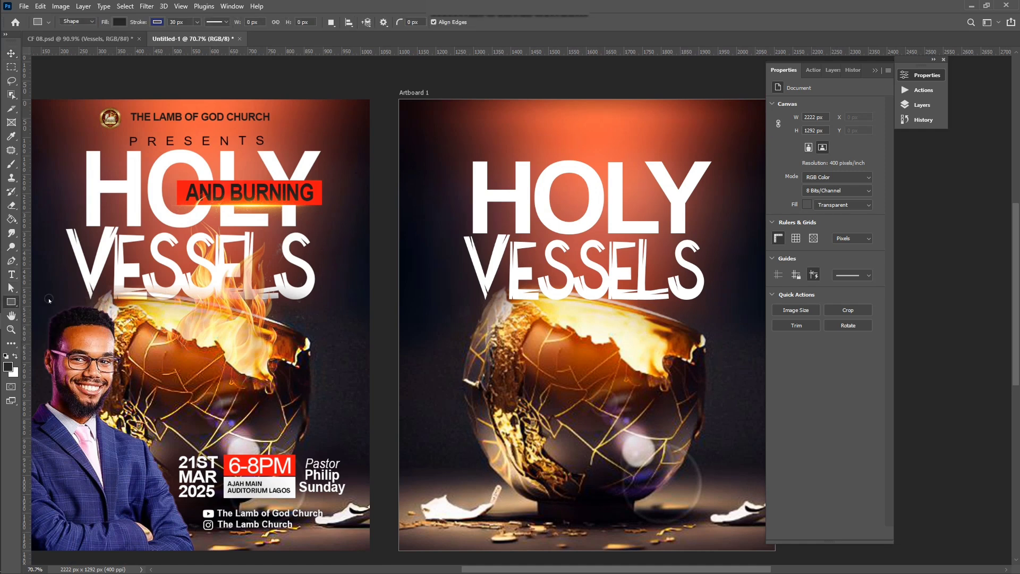
pyautogui.scroll(4, 609, 190)
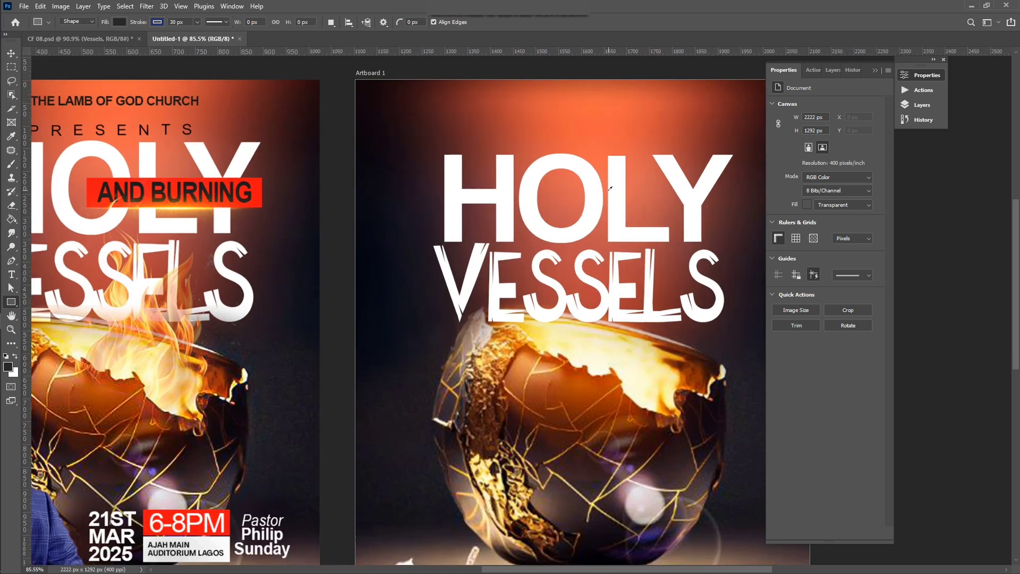
pyautogui.moveTo(570, 185); pyautogui.dragTo(752, 222)
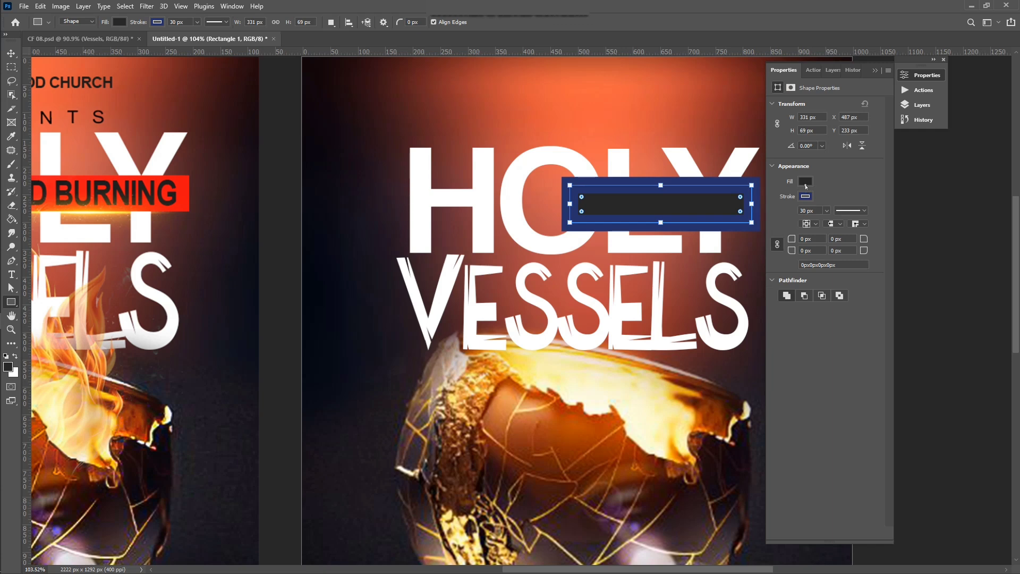
# Step: Give the bar a red fill and no stroke
pyautogui.click(806, 186)
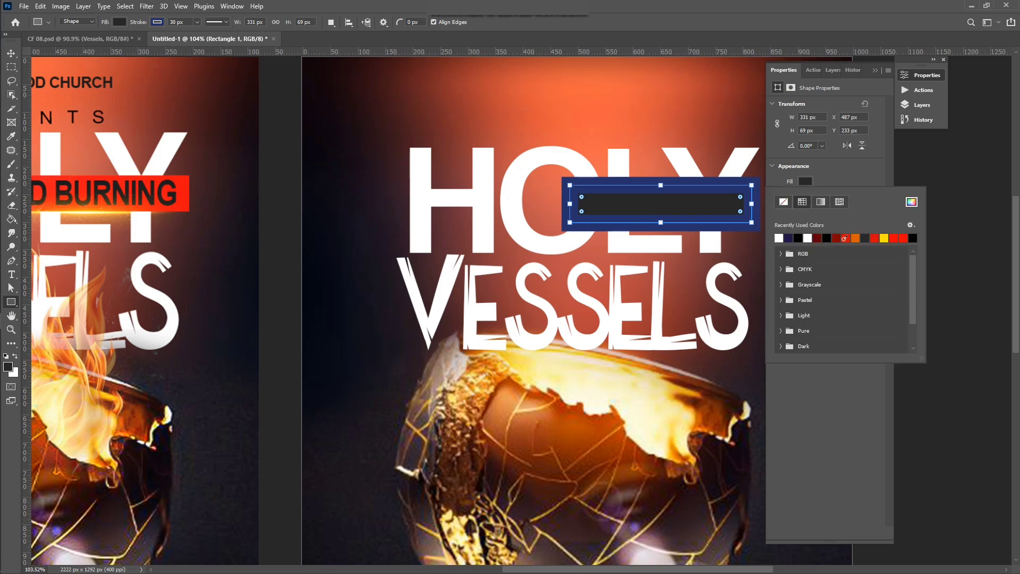
pyautogui.click(844, 238)
pyautogui.click(832, 175)
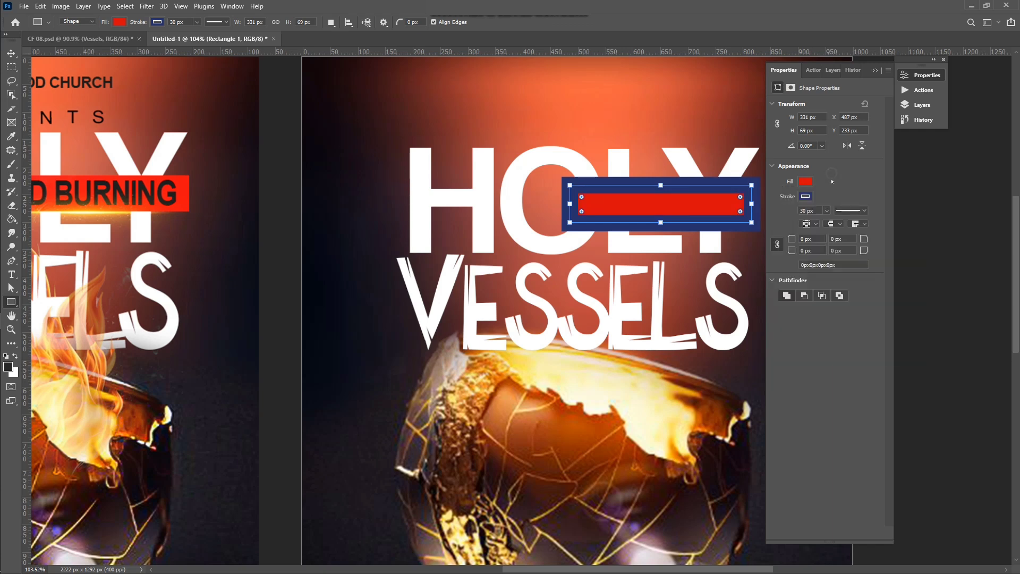
pyautogui.click(807, 197)
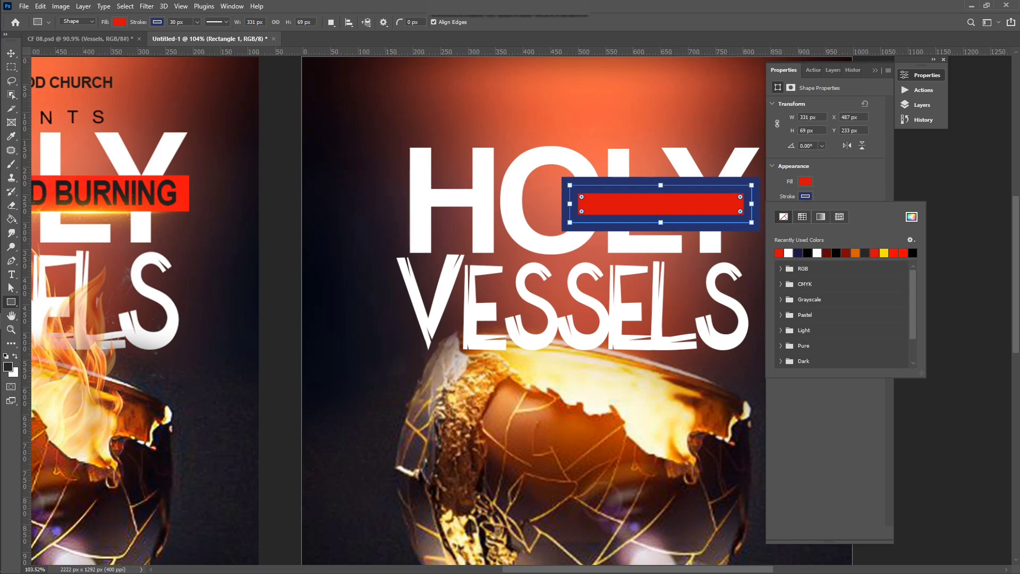
pyautogui.click(783, 216)
pyautogui.scroll(-2, 523, 268)
pyautogui.scroll(-2, 522, 268)
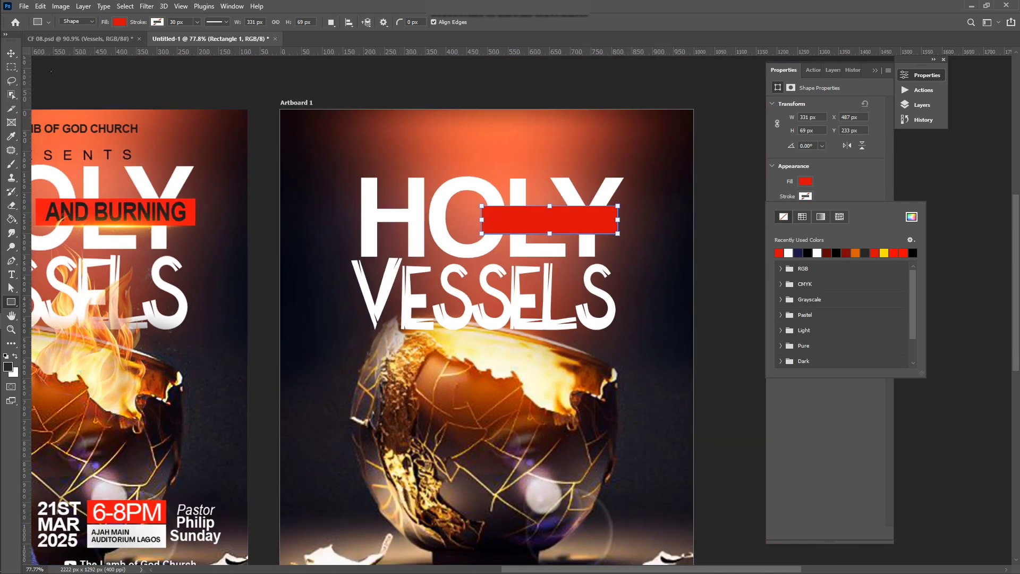
pyautogui.press('v')
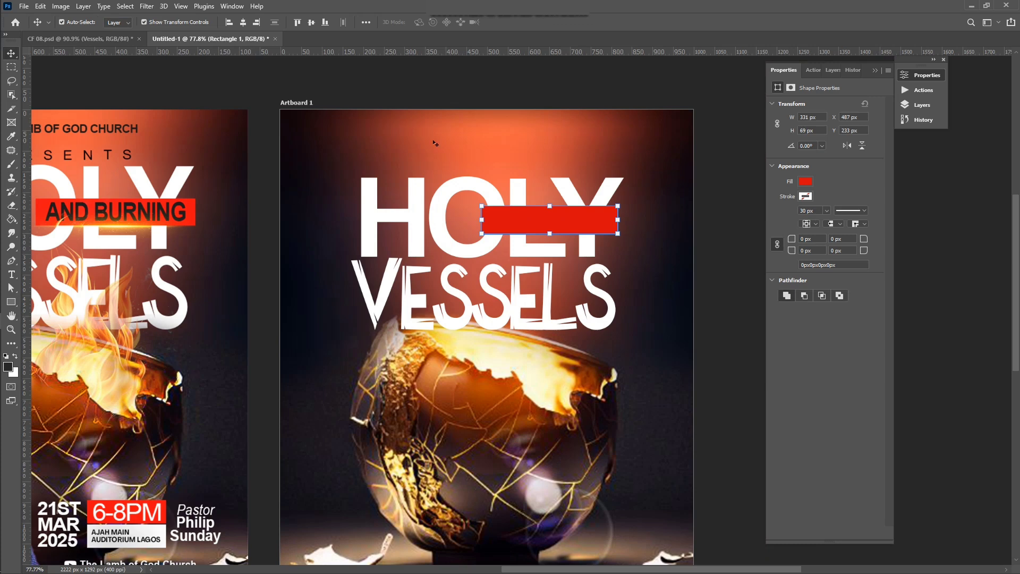
pyautogui.press('t')
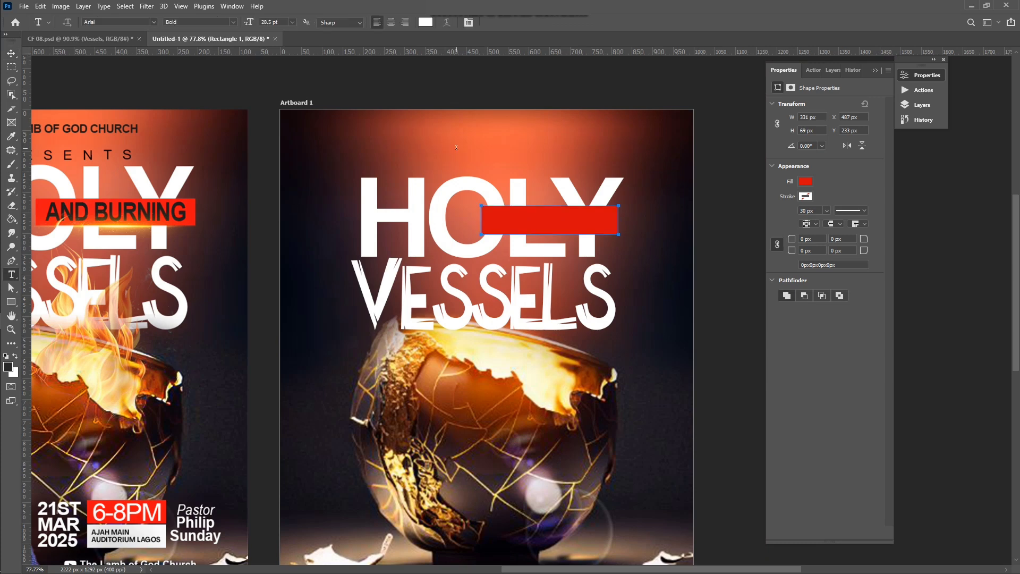
pyautogui.press('a')
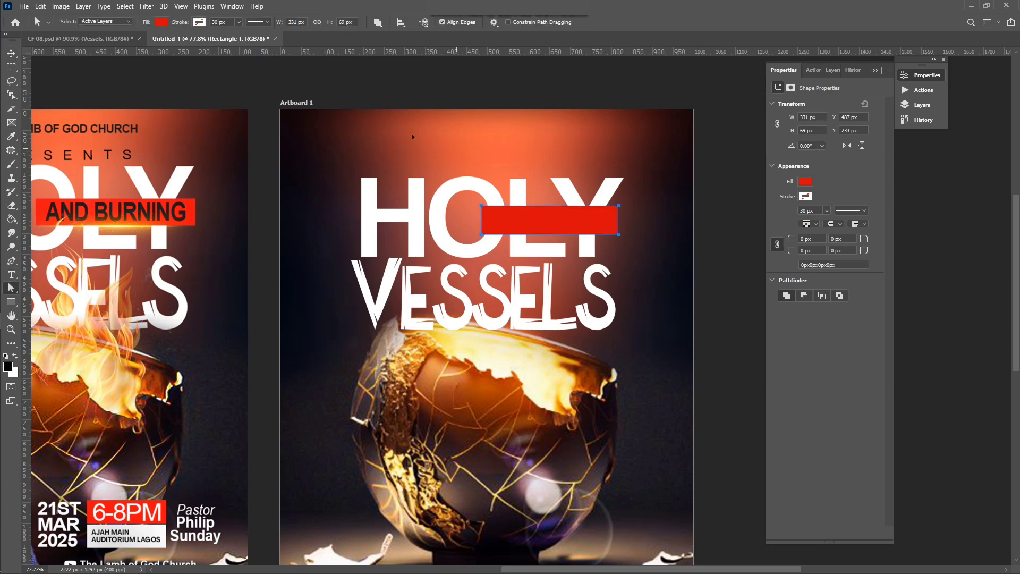
# Step: Add a new text layer reading 'AND BURNING' on the artboard
pyautogui.click(10, 274)
pyautogui.click(389, 147)
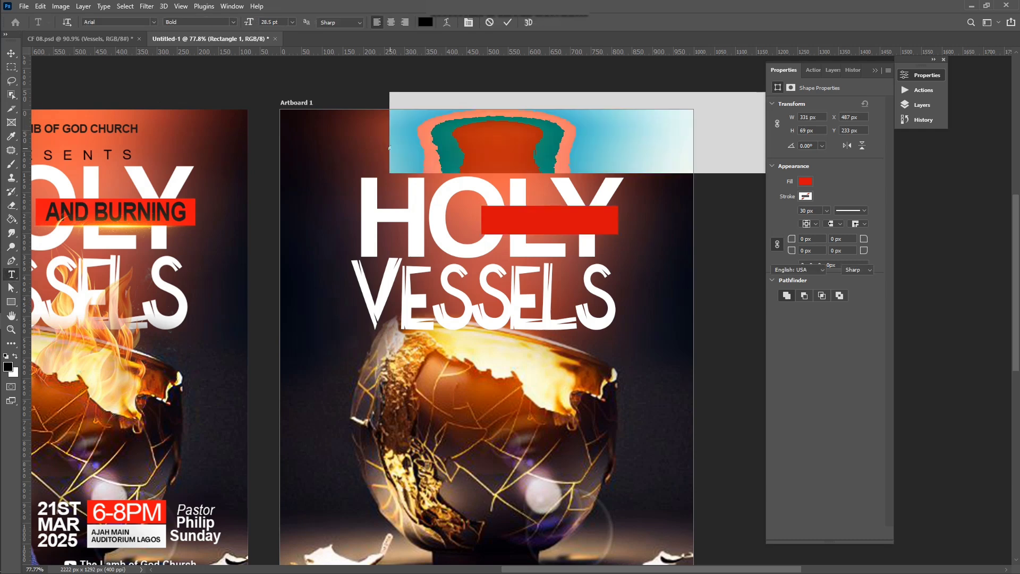
pyautogui.write('AND')
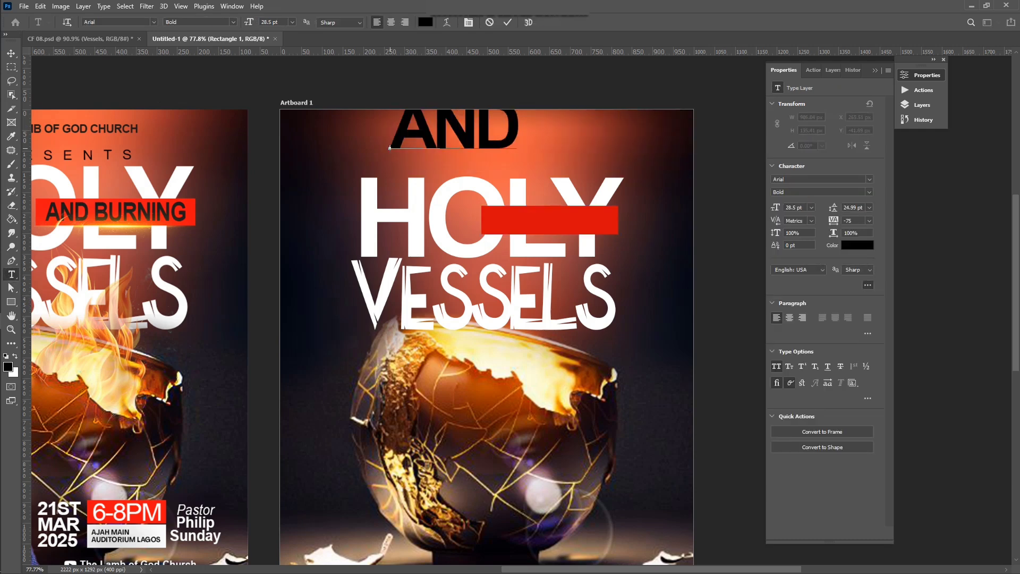
pyautogui.write(' BURNING')
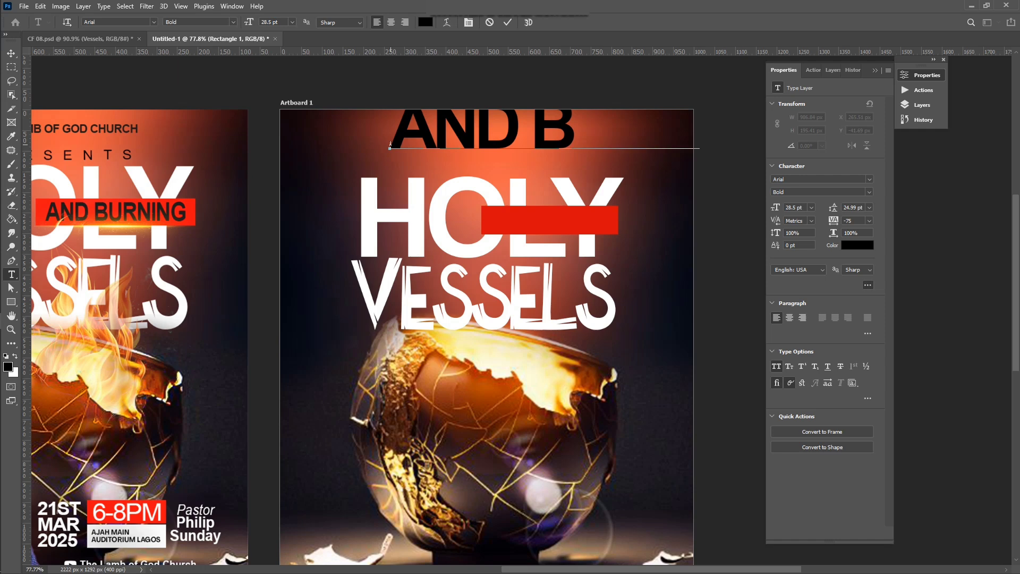
pyautogui.click(508, 22)
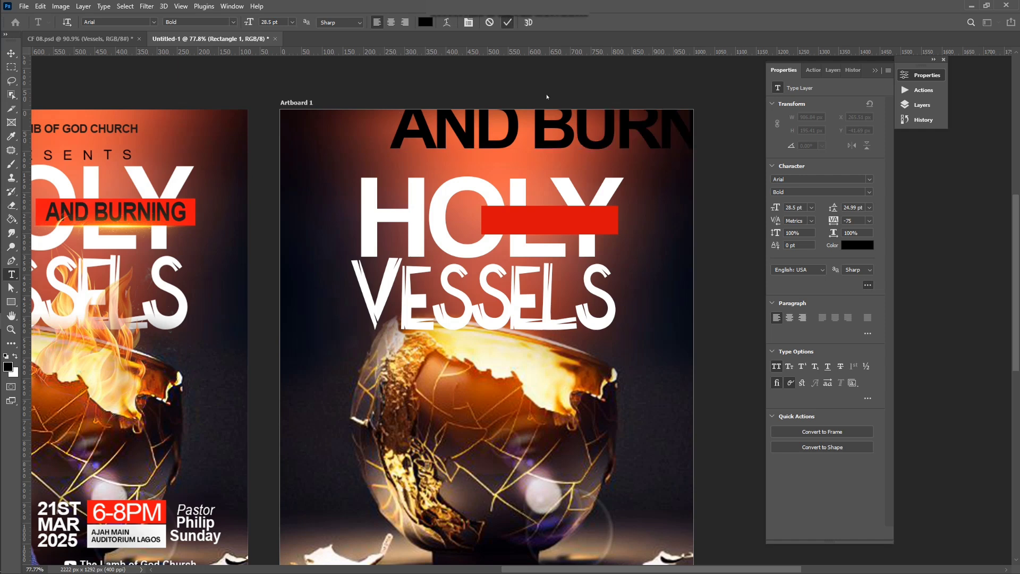
# Step: Set AND BURNING to 8 pt leading and 9 pt size, and place it on the red bar
pyautogui.click(872, 209)
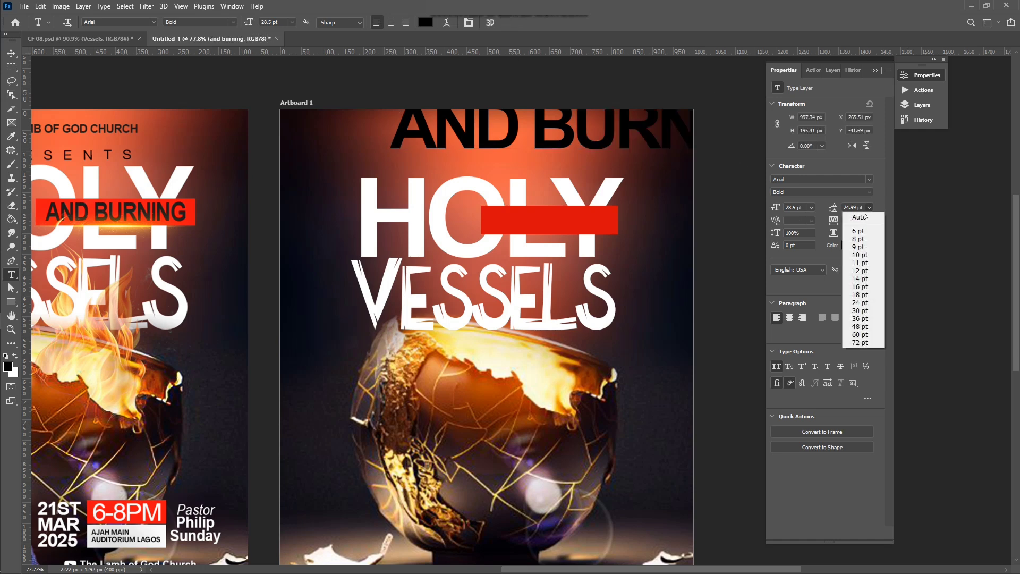
pyautogui.click(857, 237)
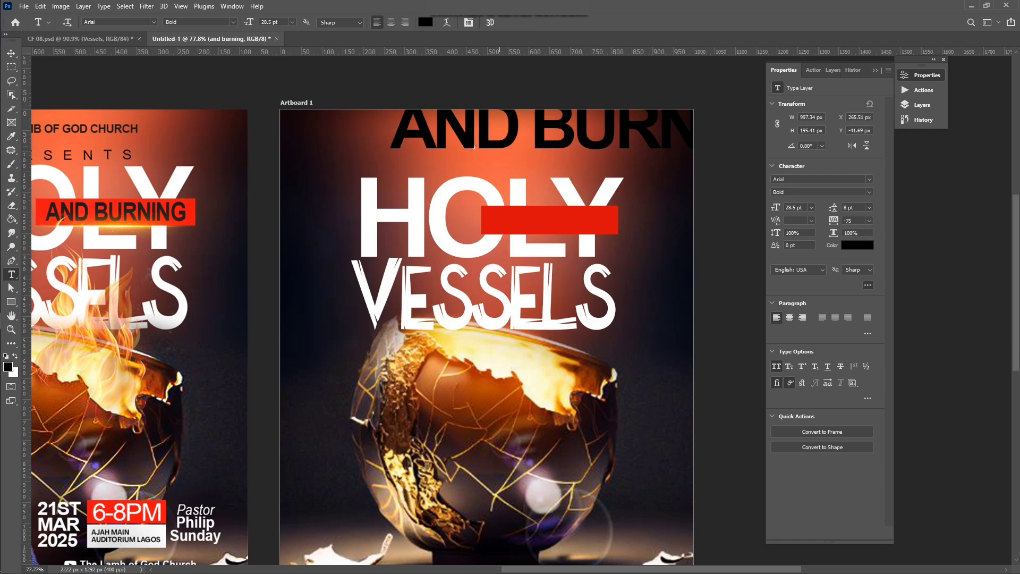
pyautogui.click(12, 54)
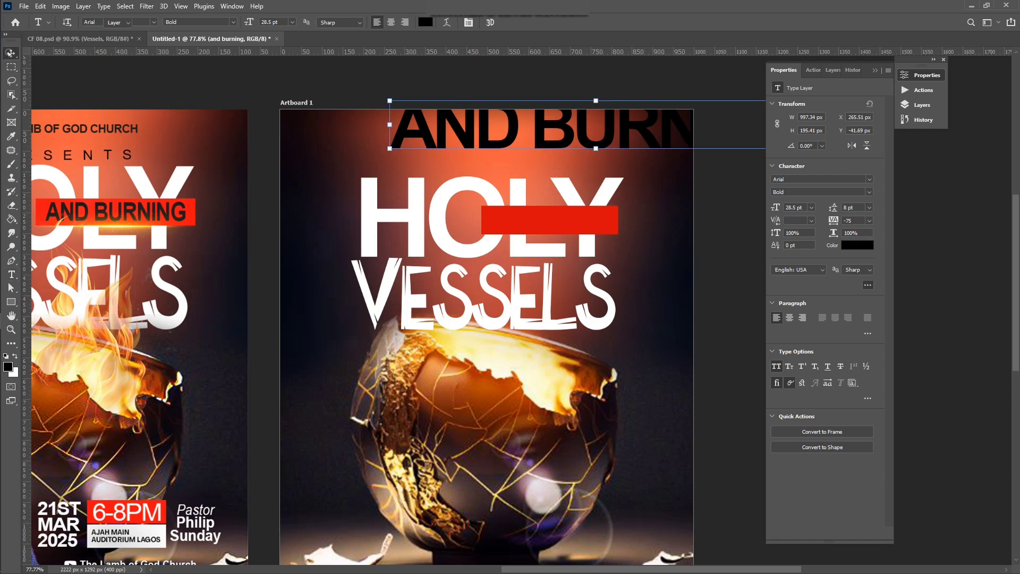
pyautogui.moveTo(599, 143); pyautogui.dragTo(536, 248)
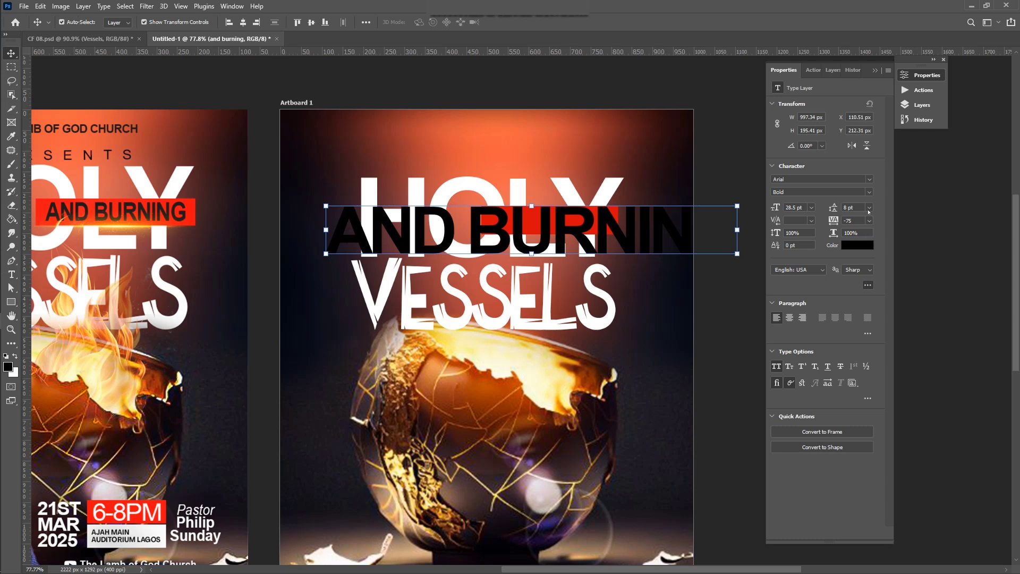
pyautogui.click(812, 207)
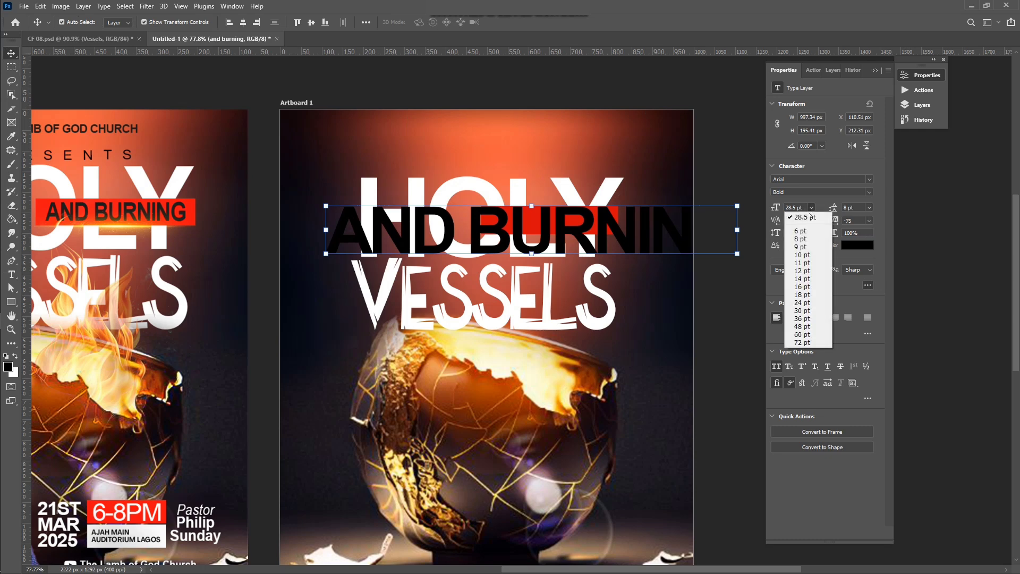
pyautogui.click(803, 246)
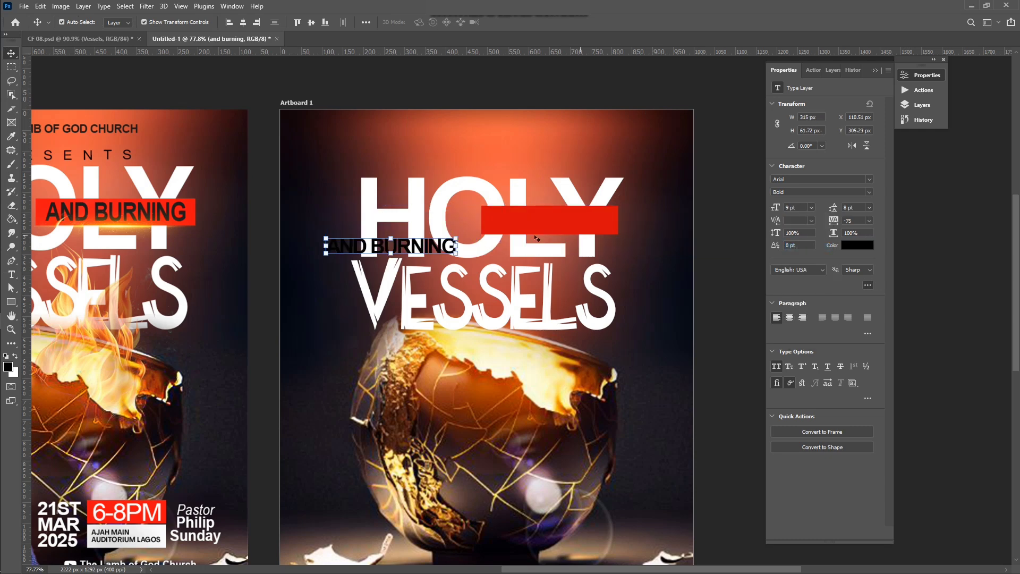
pyautogui.moveTo(426, 243); pyautogui.dragTo(588, 218)
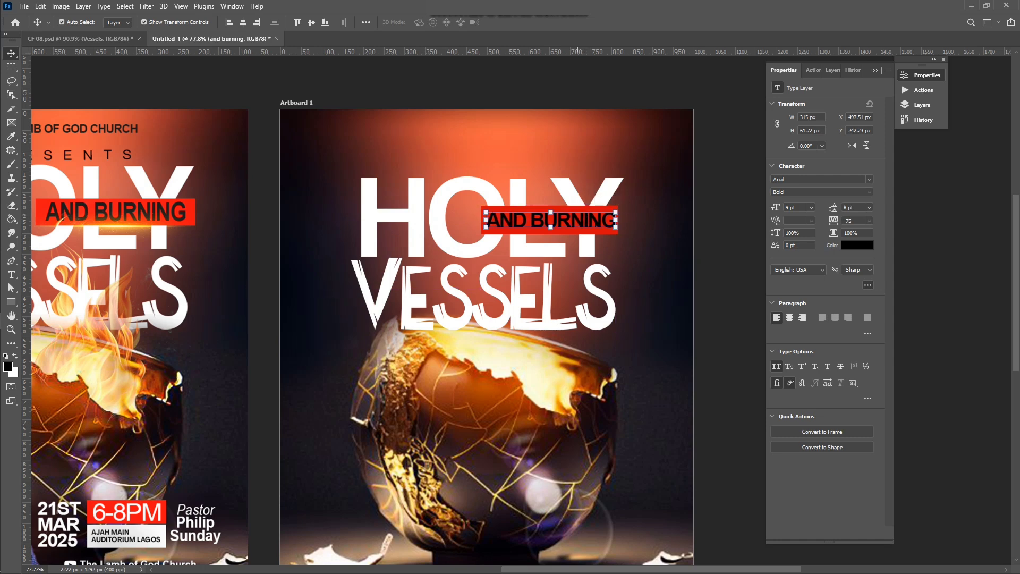
pyautogui.scroll(-1, 703, 244)
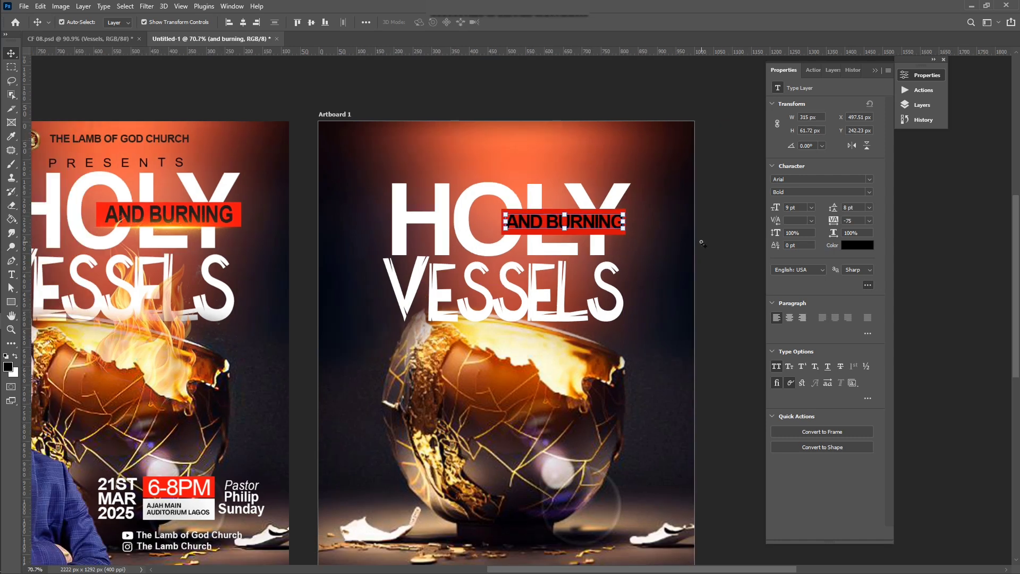
pyautogui.click(702, 242)
pyautogui.scroll(-1, 551, 332)
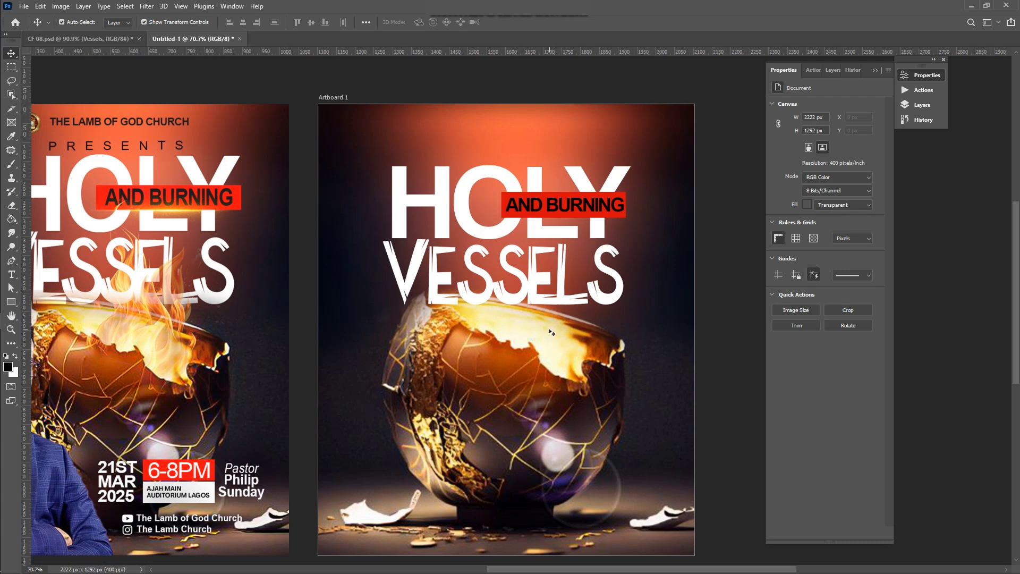
pyautogui.scroll(-1, 551, 333)
pyautogui.scroll(-1, 552, 332)
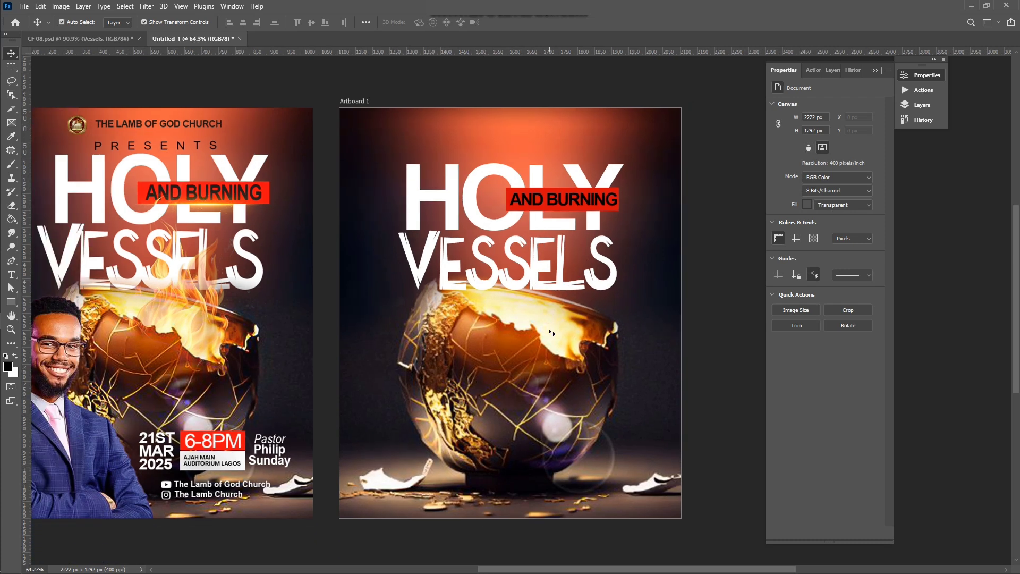
pyautogui.scroll(-1, 485, 253)
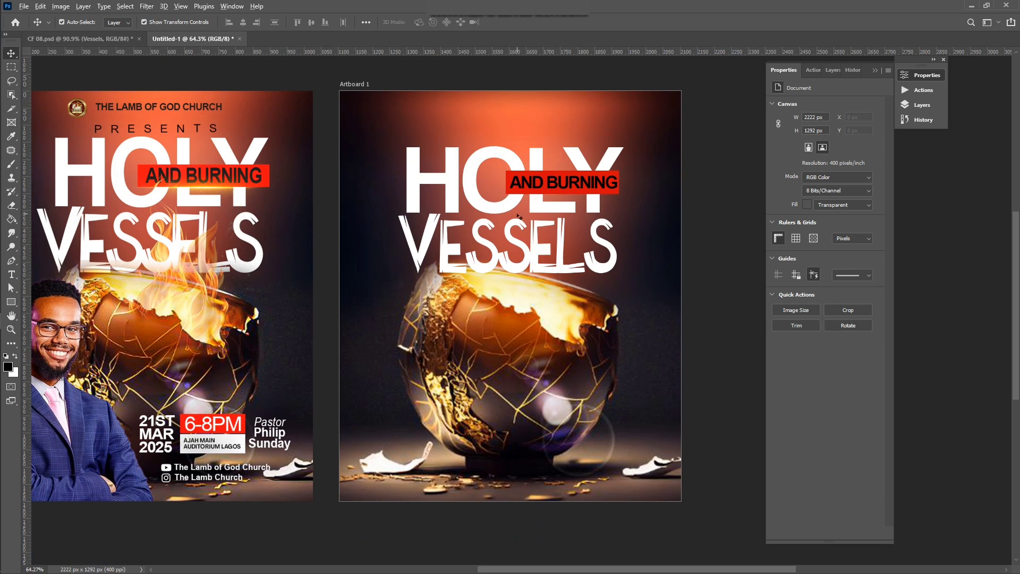
pyautogui.scroll(3, 518, 216)
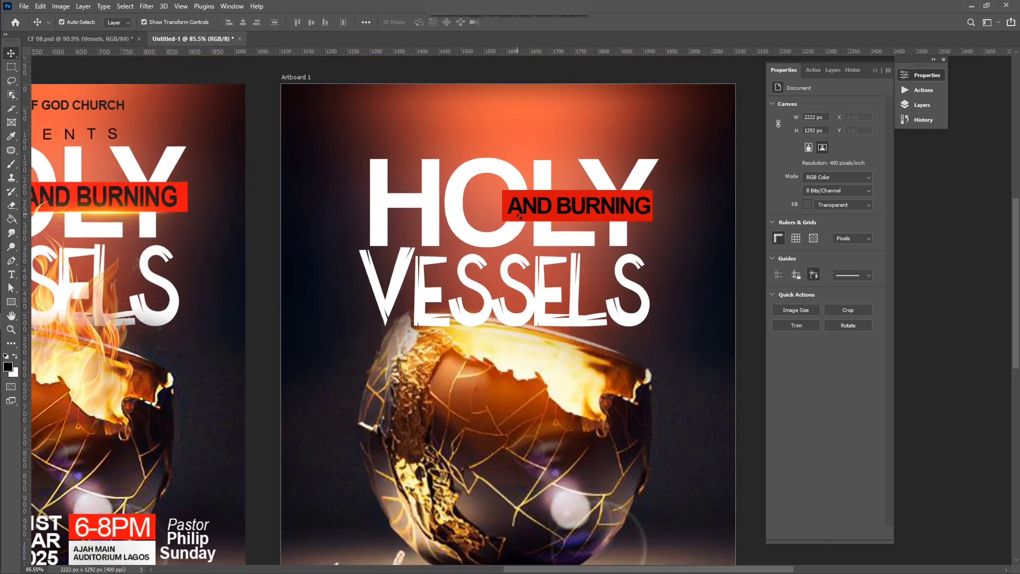
pyautogui.scroll(-2, 518, 217)
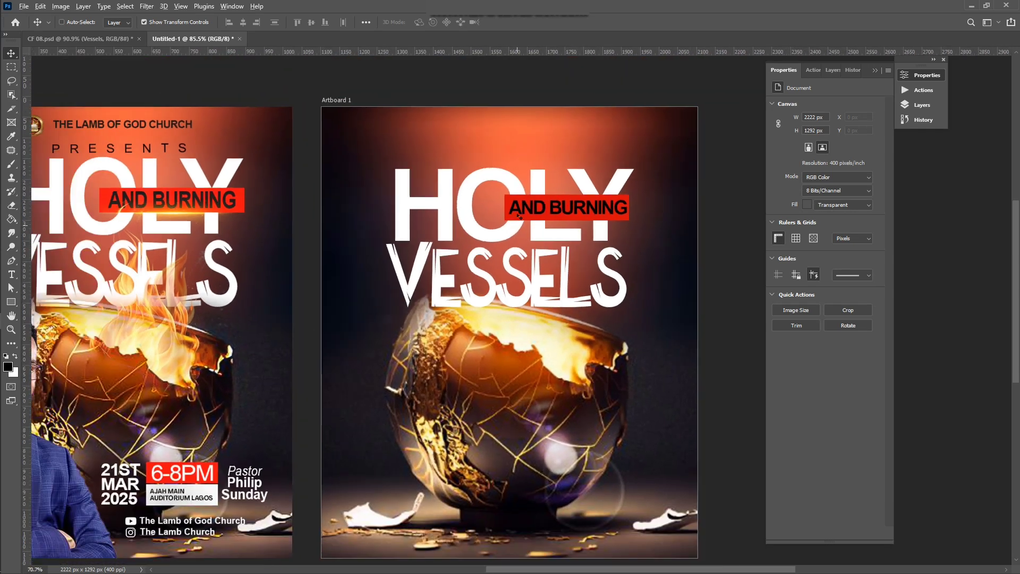
pyautogui.hscroll(-5, 481, 327)
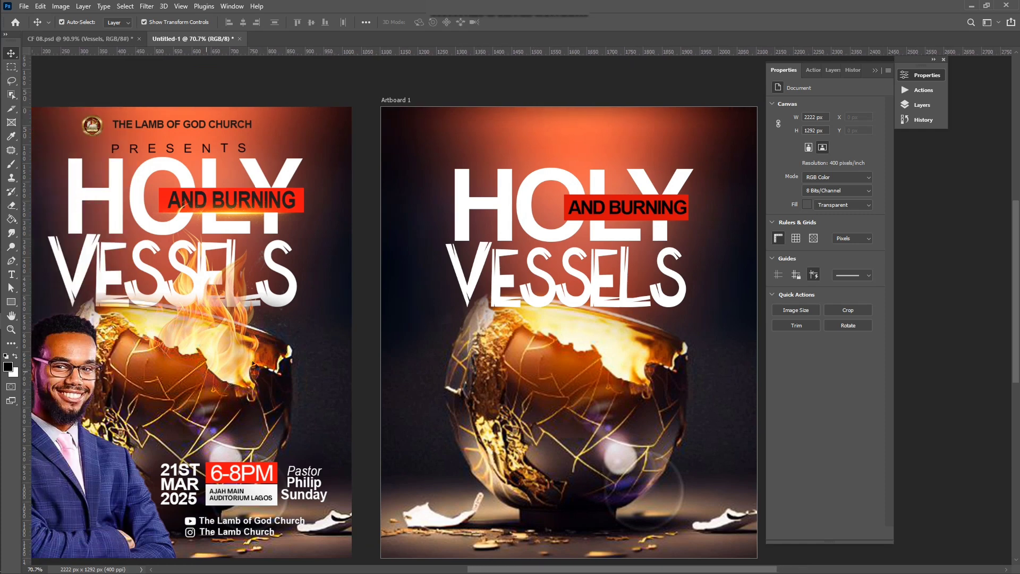
pyautogui.scroll(-2, 301, 365)
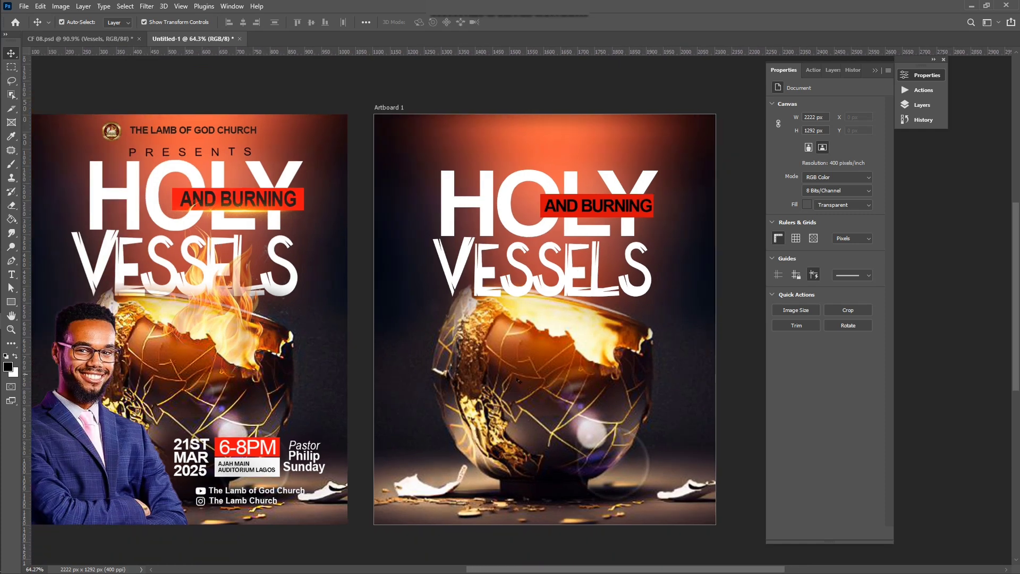
pyautogui.click(518, 380)
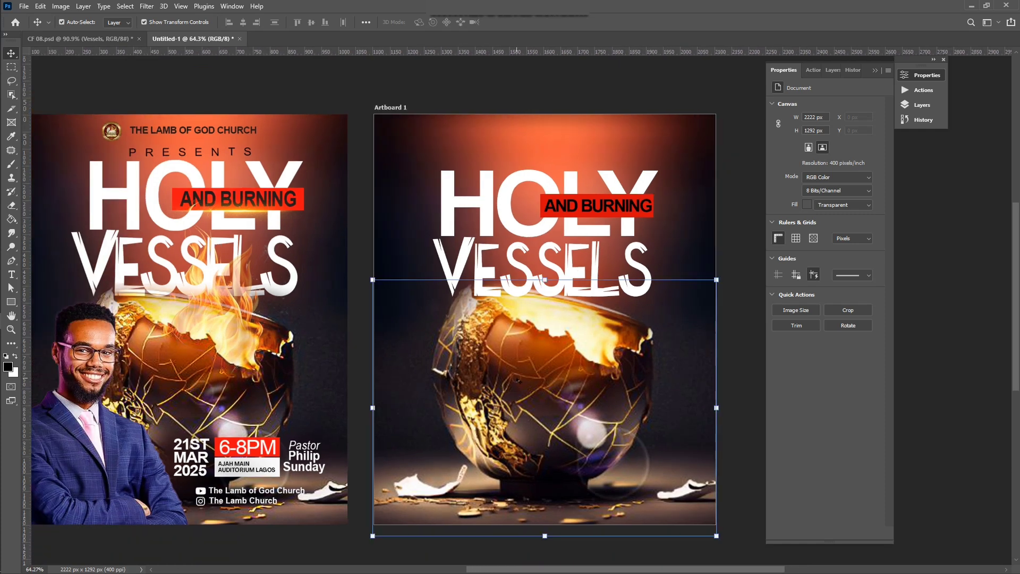
pyautogui.click(147, 6)
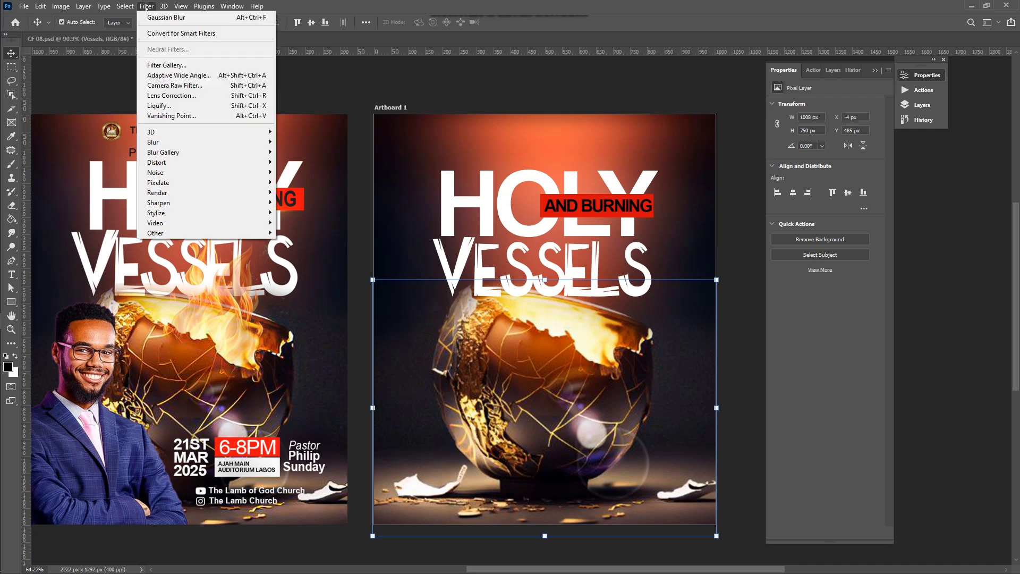
pyautogui.click(185, 87)
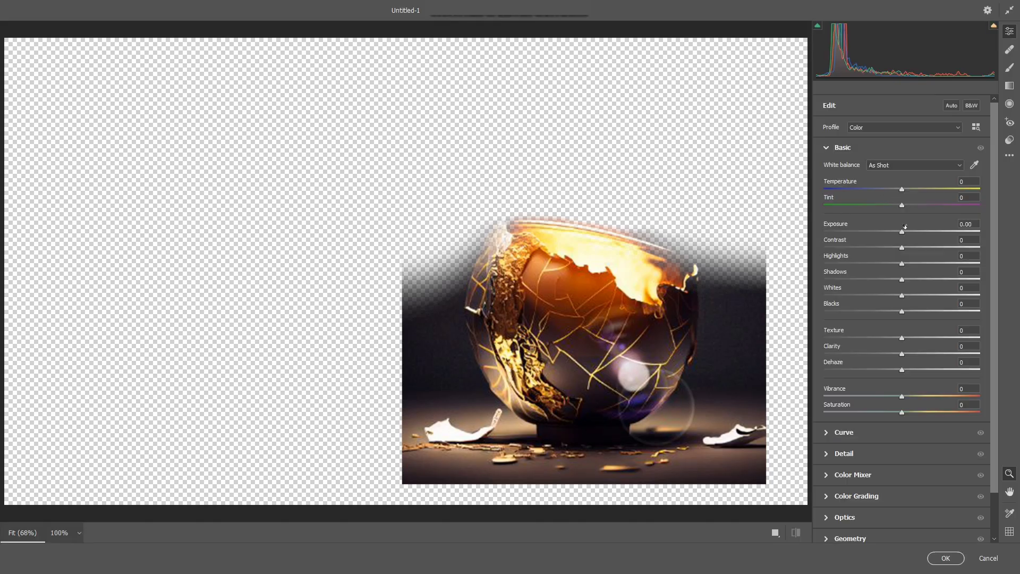
pyautogui.moveTo(910, 233); pyautogui.dragTo(910, 234)
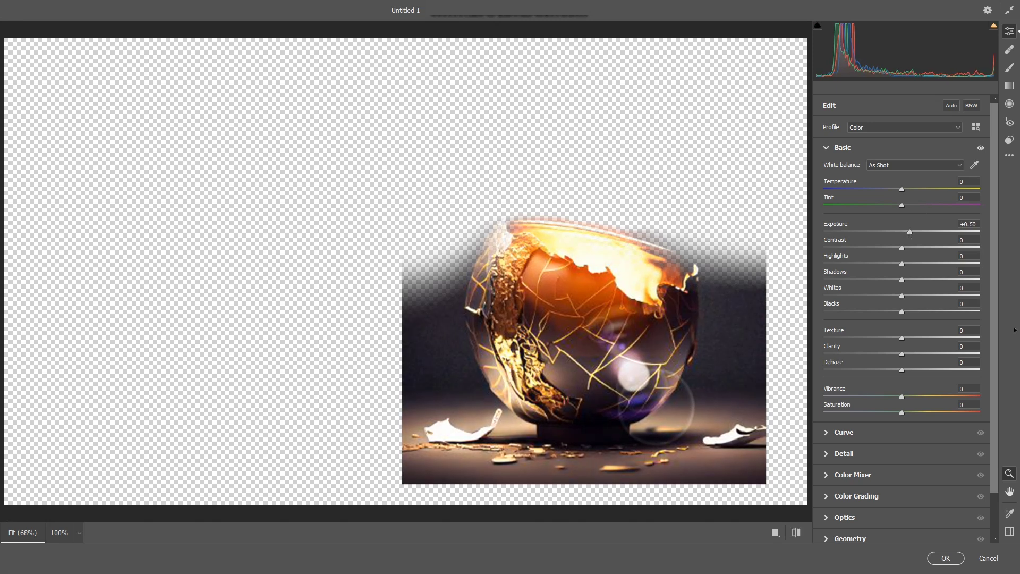
pyautogui.click(989, 559)
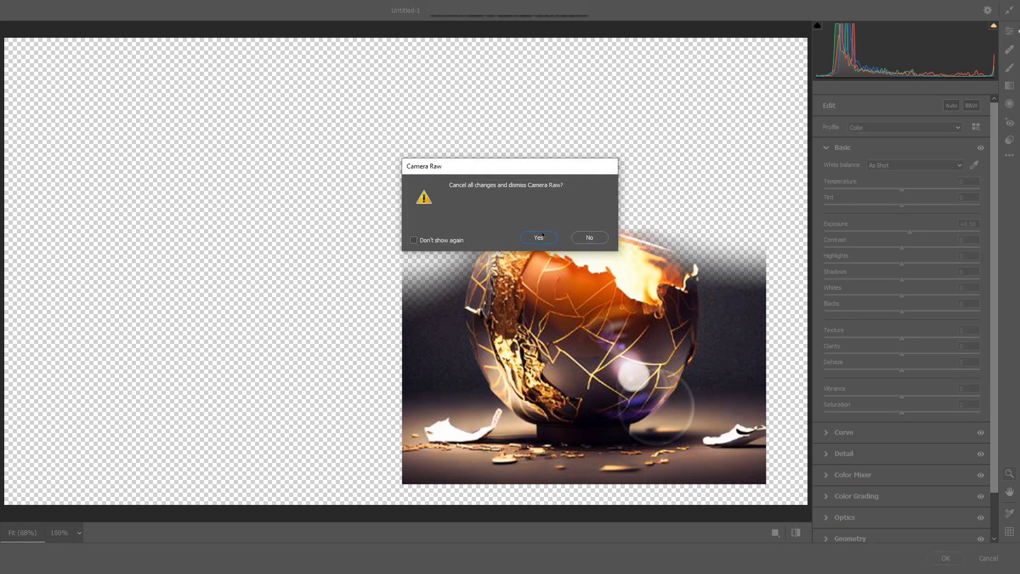
pyautogui.click(577, 239)
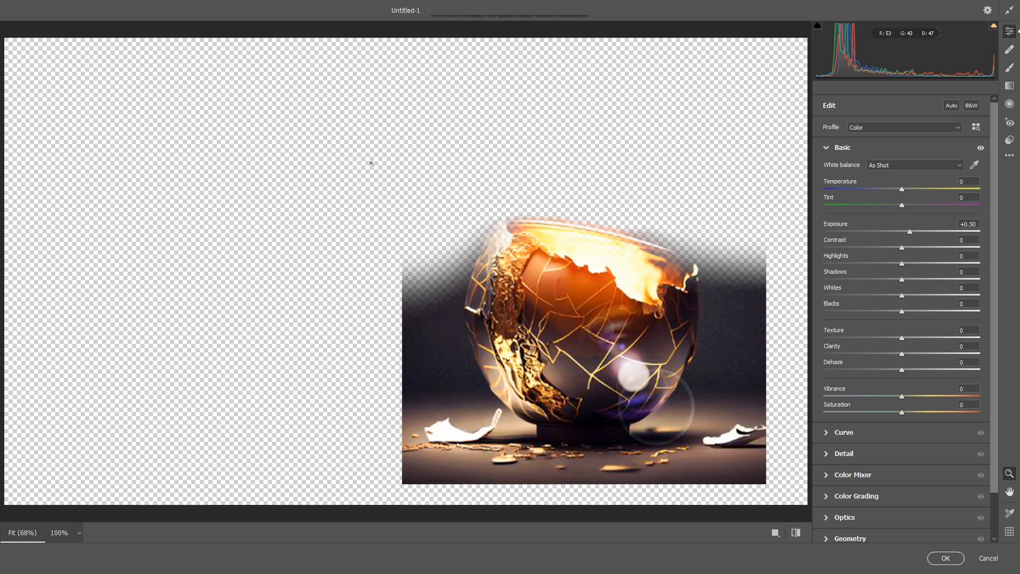
pyautogui.click(988, 558)
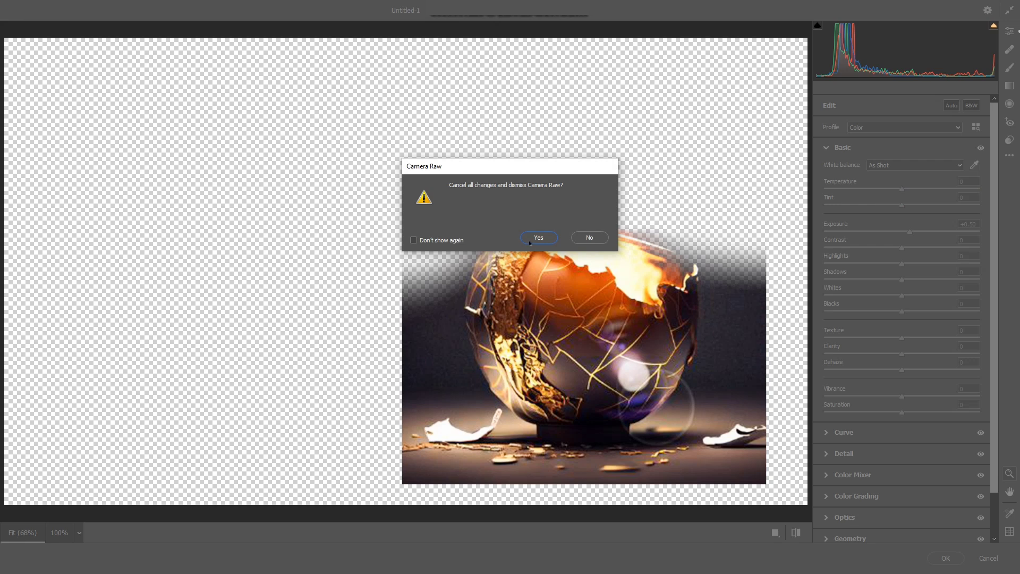
pyautogui.click(530, 241)
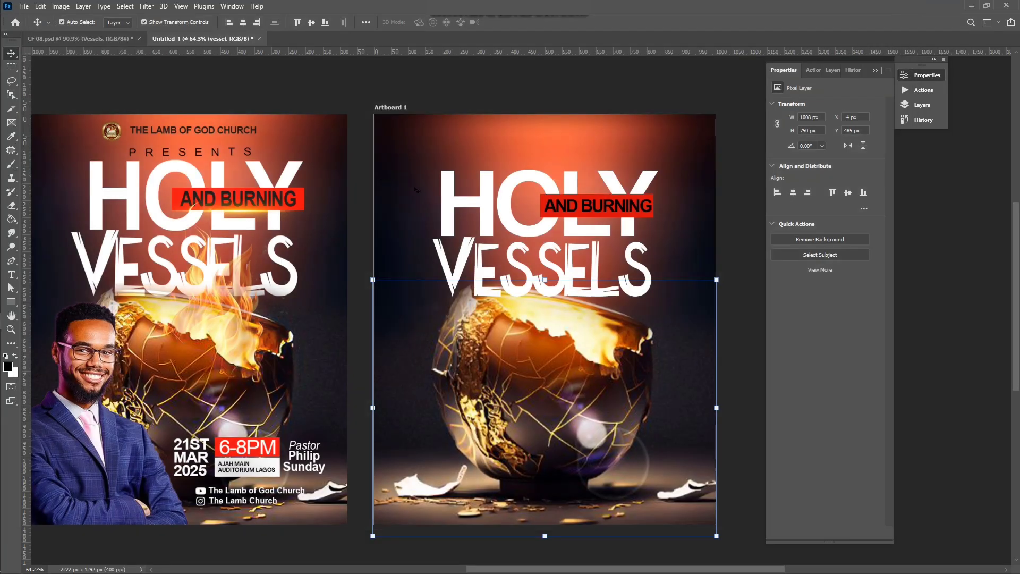
# Step: Apply Camera Raw to the vessel with exposure +0.35, texture +54, clarity +27, dehaze +17
pyautogui.click(146, 6)
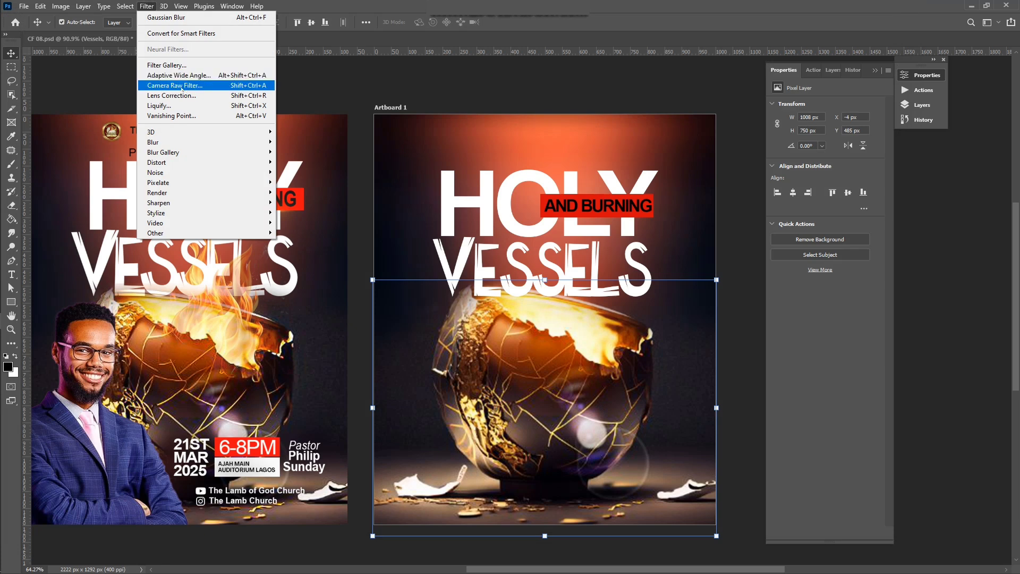
pyautogui.click(179, 86)
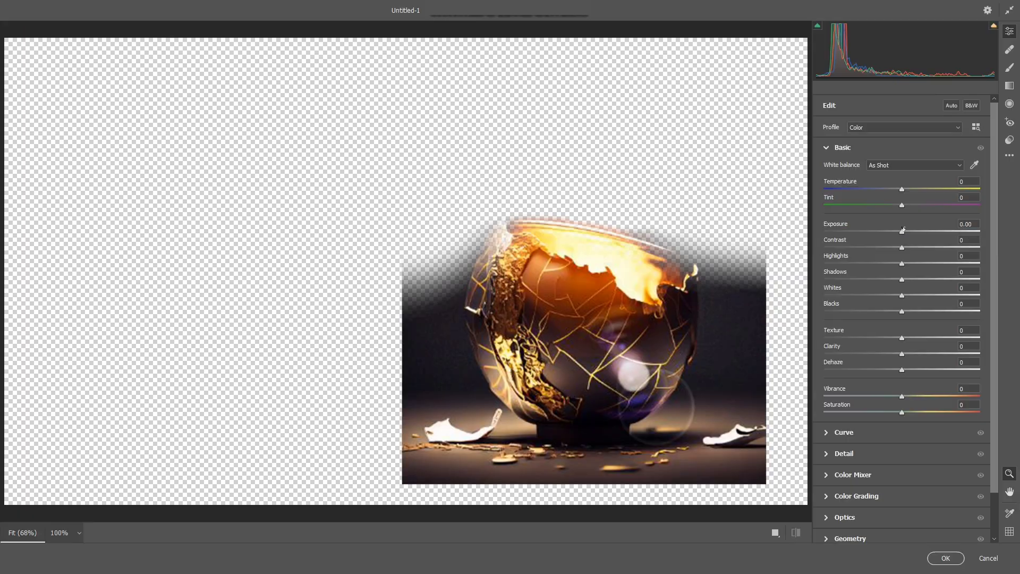
pyautogui.click(907, 232)
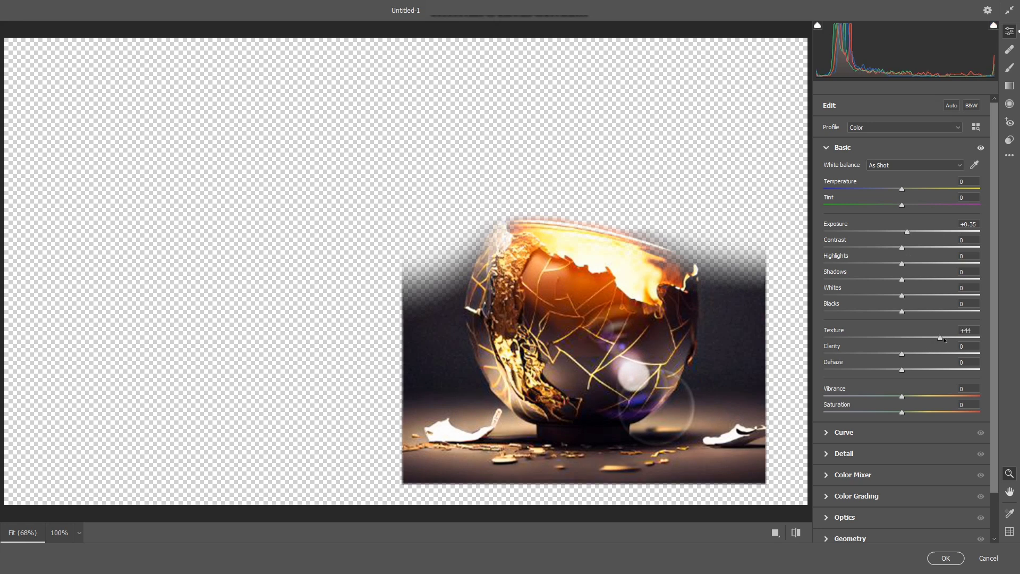
pyautogui.click(944, 338)
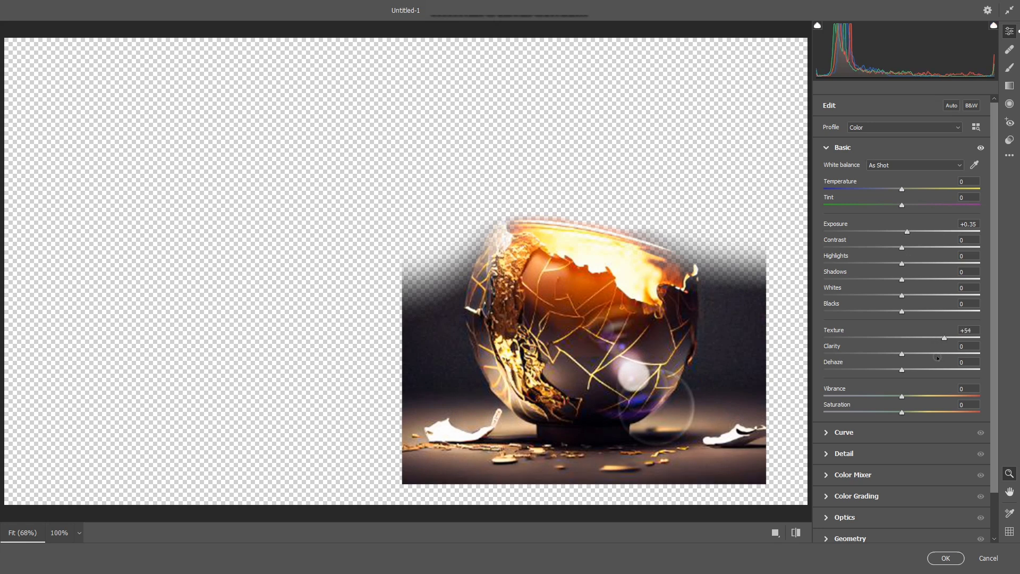
pyautogui.click(923, 354)
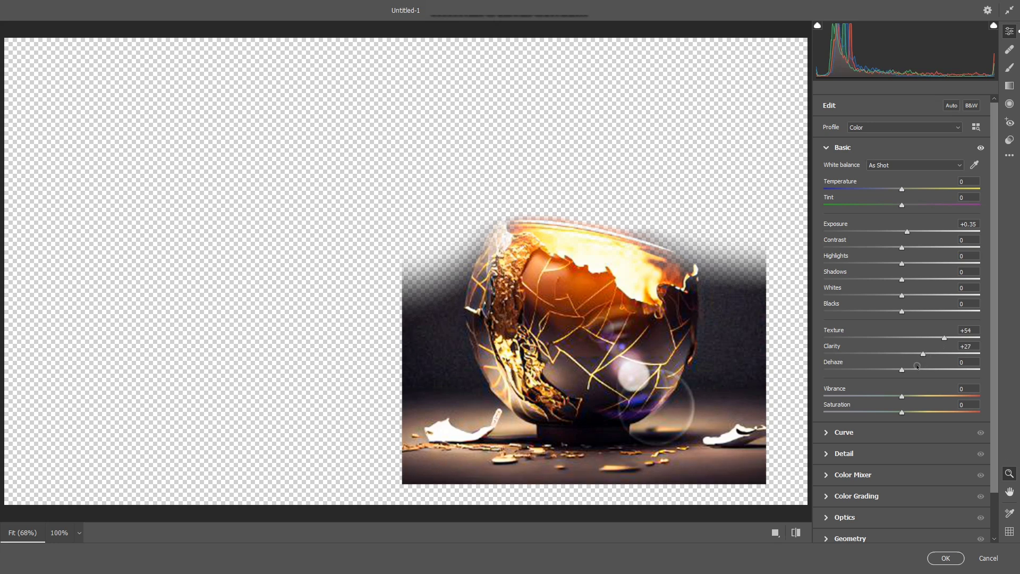
pyautogui.click(915, 370)
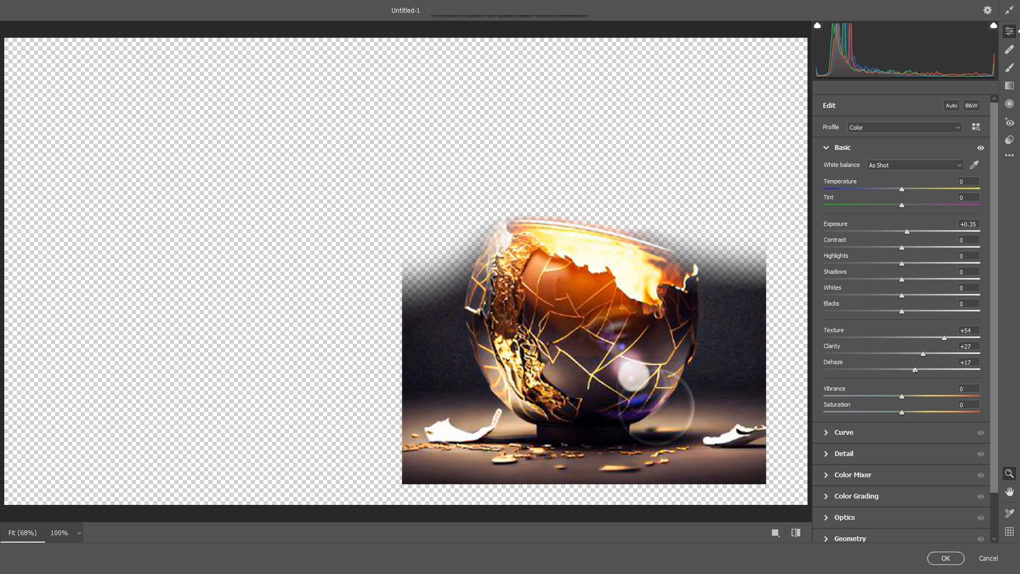
pyautogui.click(945, 560)
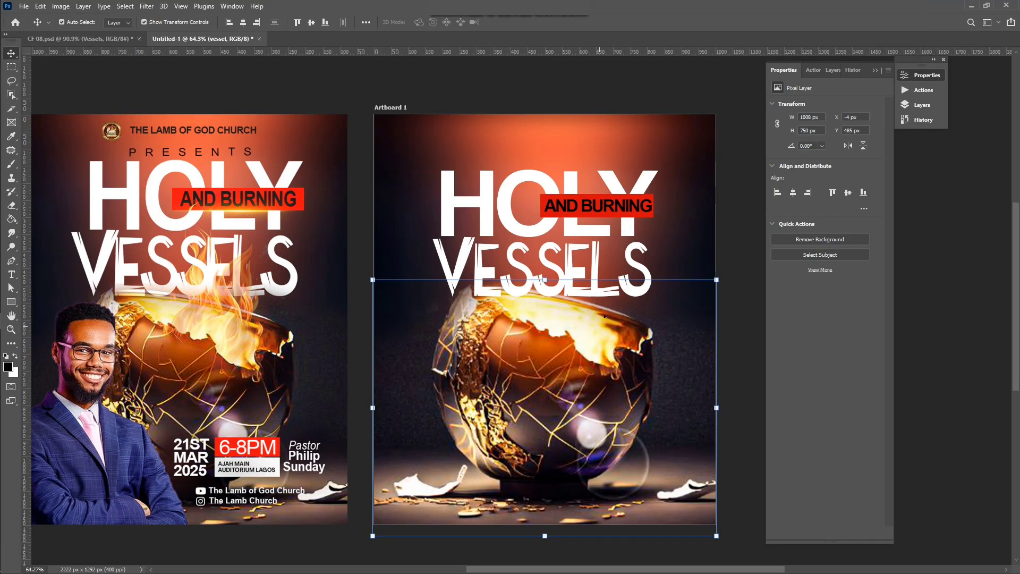
# Step: Drag the glowing flare banner image from the Flyer 06 folder into the poster
pyautogui.click(738, 241)
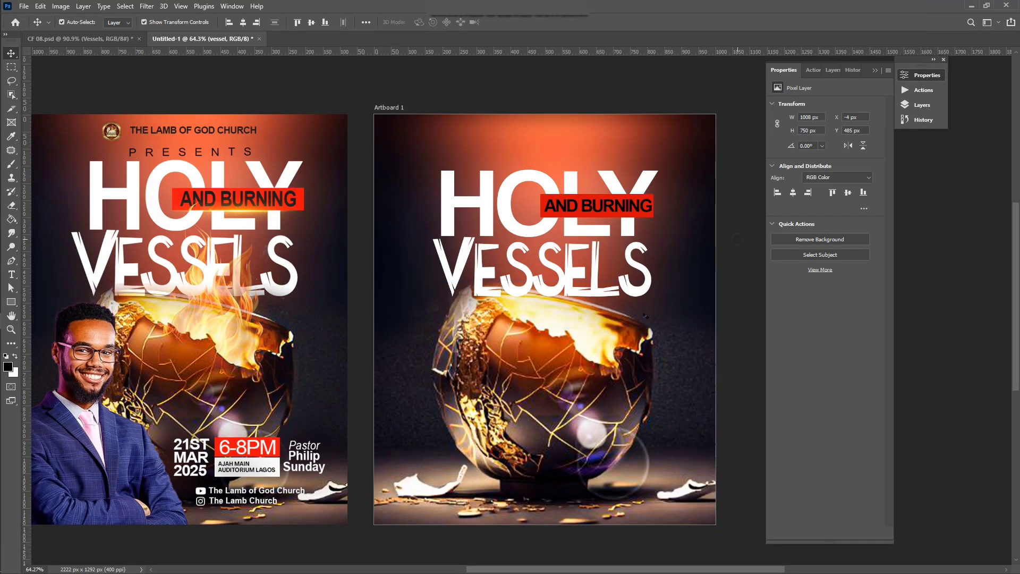
pyautogui.scroll(-1, 270, 432)
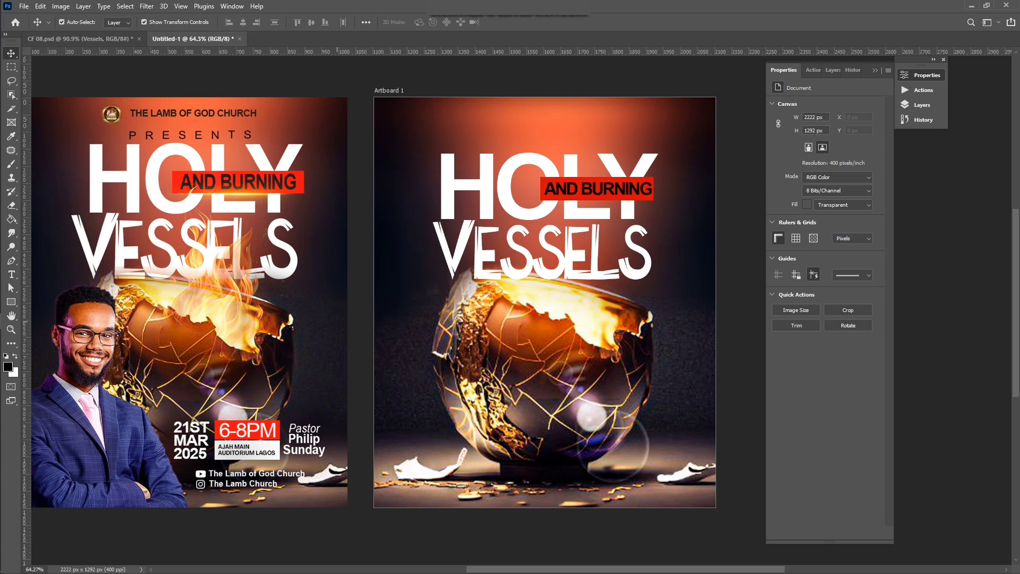
pyautogui.hscroll(-1, 274, 334)
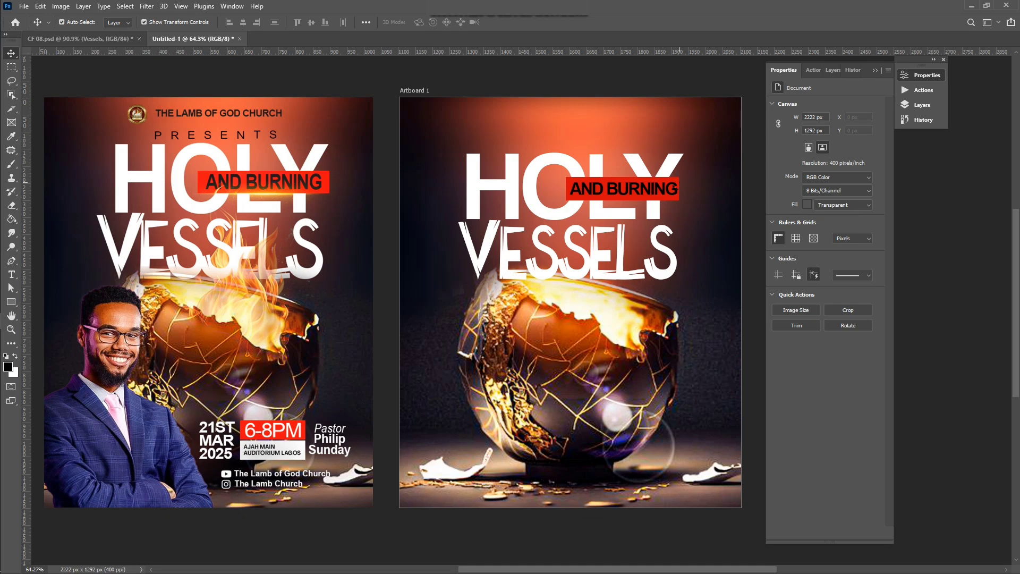
pyautogui.hscroll(-1, 599, 200)
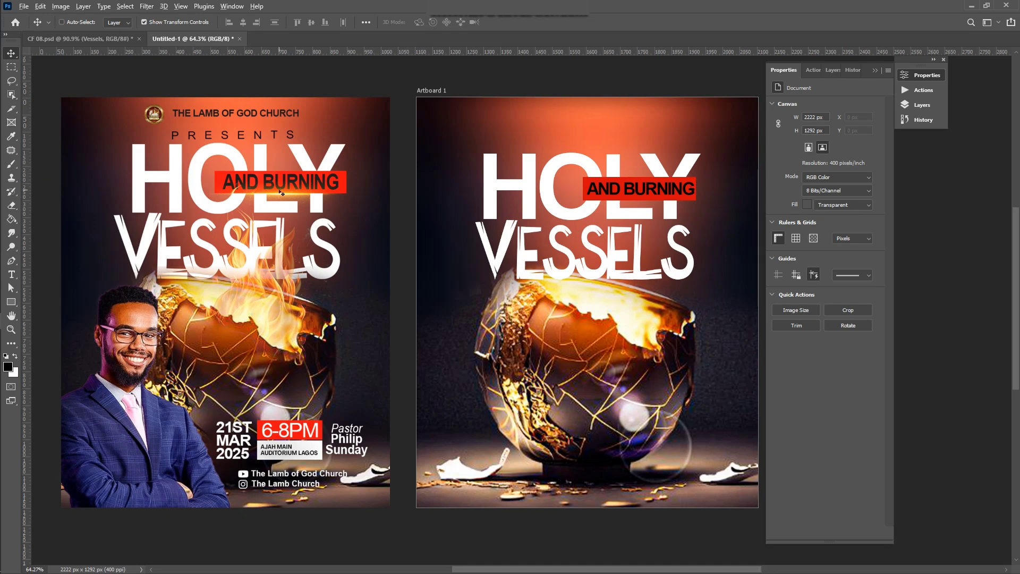
pyautogui.scroll(2, 288, 190)
pyautogui.scroll(1, 288, 192)
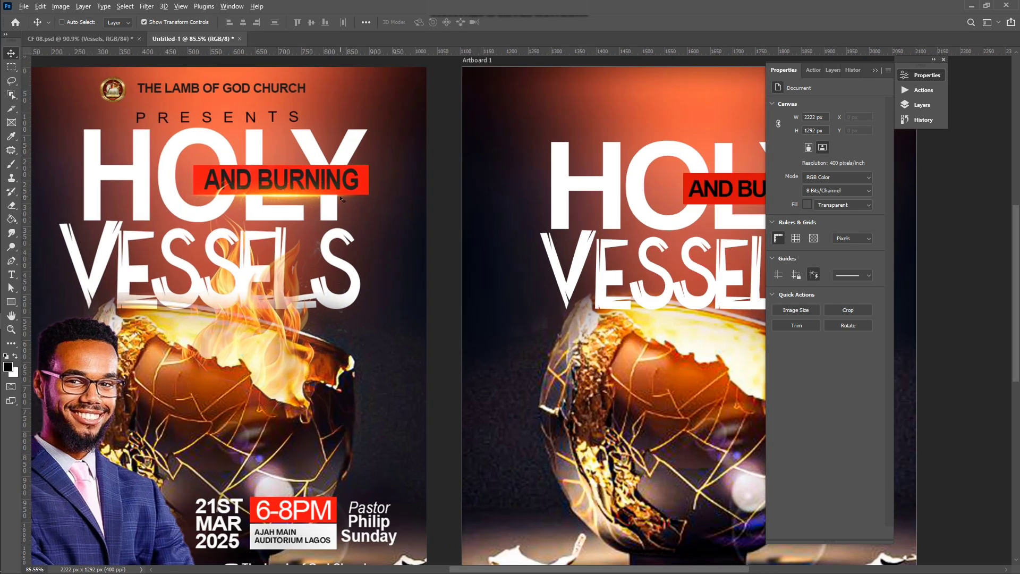
pyautogui.scroll(-3, 291, 193)
pyautogui.hscroll(2, 341, 199)
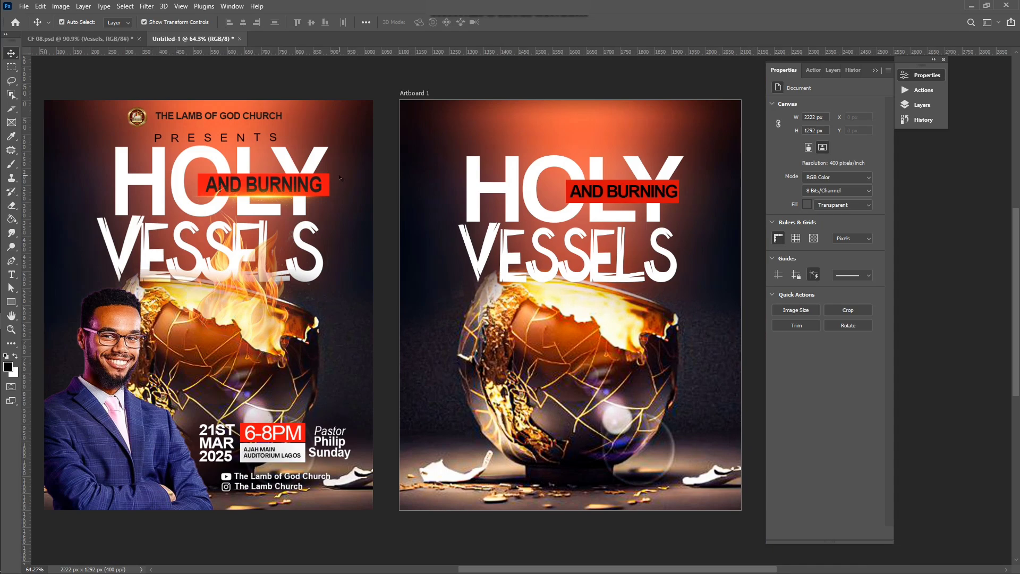
pyautogui.click(27, 255)
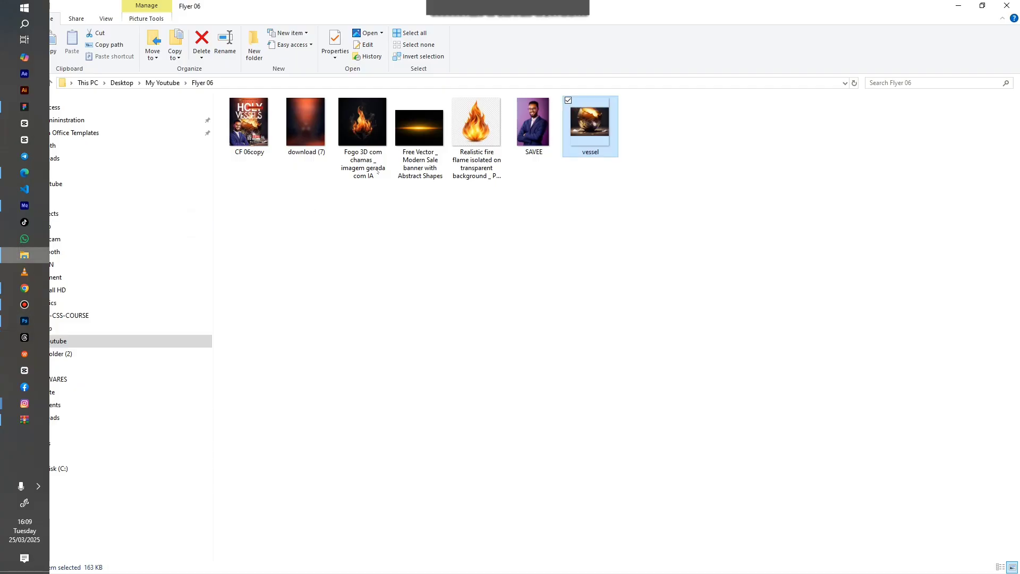
pyautogui.click(410, 139)
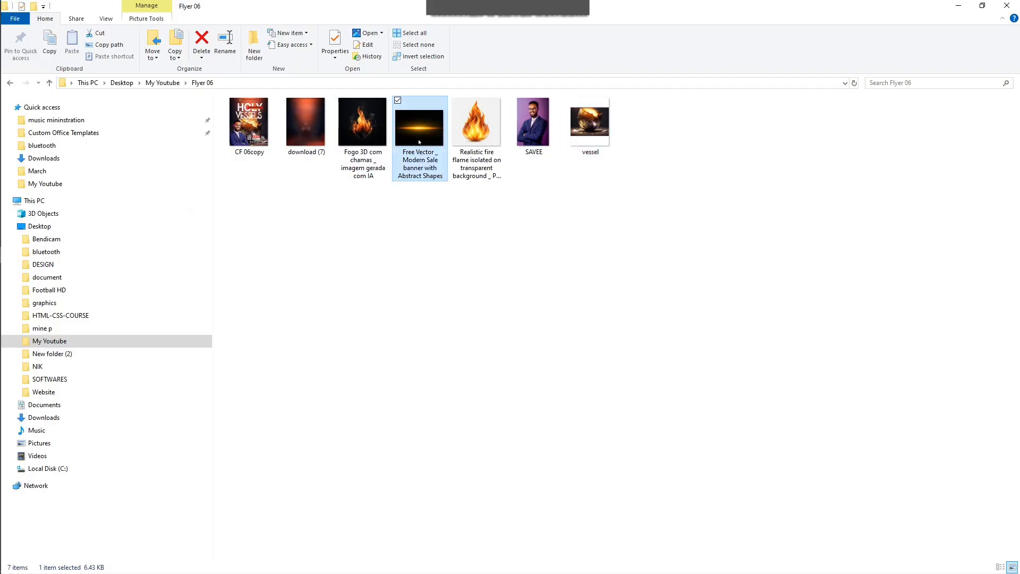
pyautogui.moveTo(419, 141); pyautogui.dragTo(587, 234)
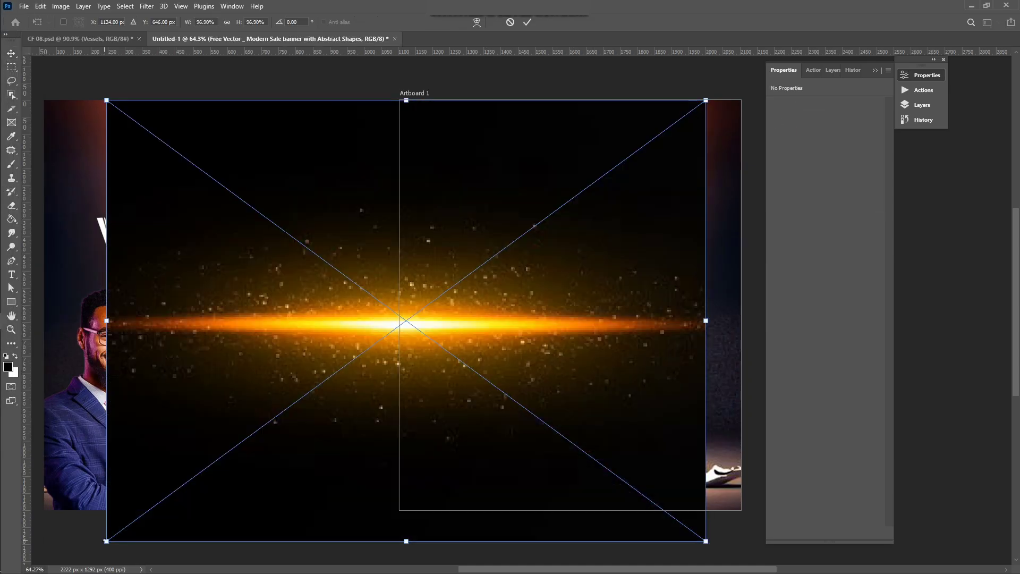
# Step: Shrink the placed flare to about 19% and move it onto the red AND BURNING strip
pyautogui.moveTo(106, 541); pyautogui.dragTo(540, 329)
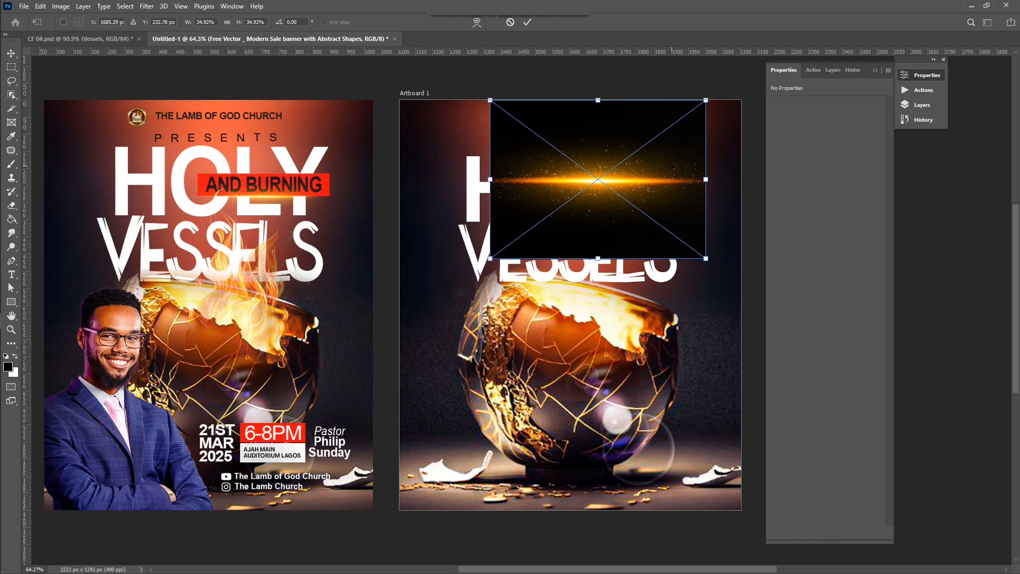
pyautogui.scroll(1, 521, 314)
pyautogui.moveTo(706, 134); pyautogui.dragTo(604, 208)
pyautogui.moveTo(565, 248); pyautogui.dragTo(660, 220)
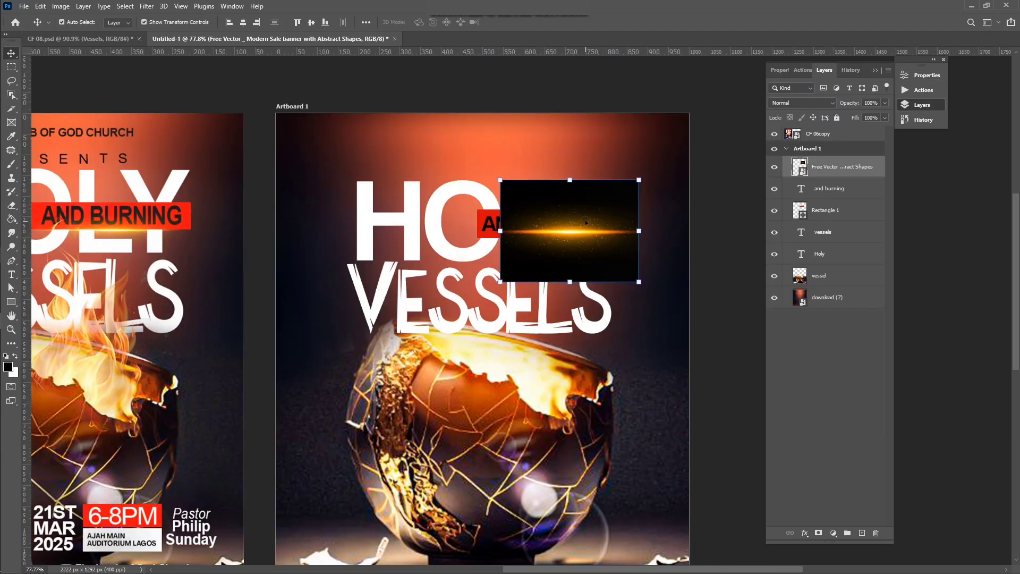
# Step: Set the flare to Screen blend and move its layer beneath Rectangle 1
pyautogui.click(789, 103)
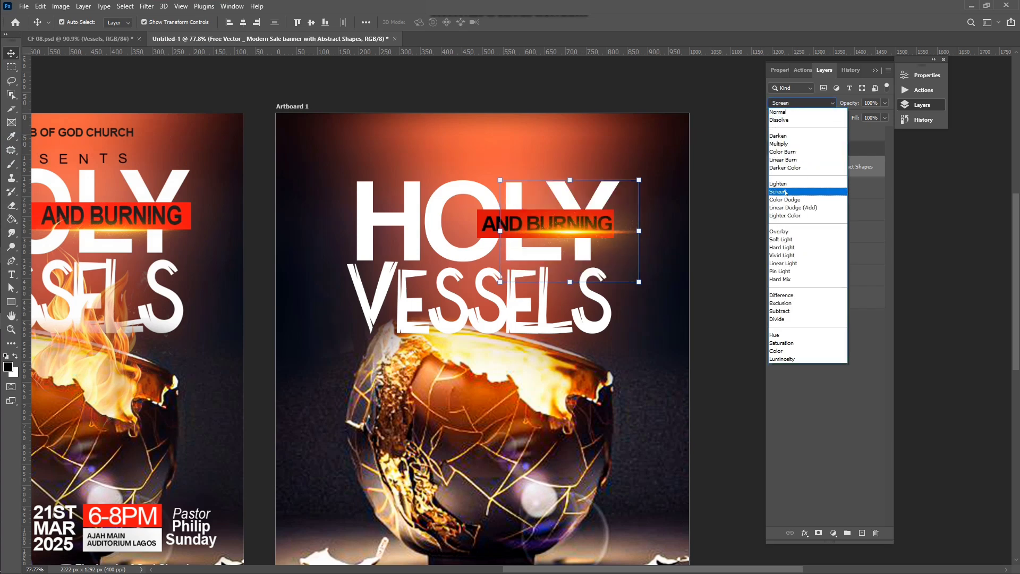
pyautogui.click(786, 192)
pyautogui.moveTo(590, 236); pyautogui.dragTo(569, 244)
pyautogui.scroll(3, 569, 244)
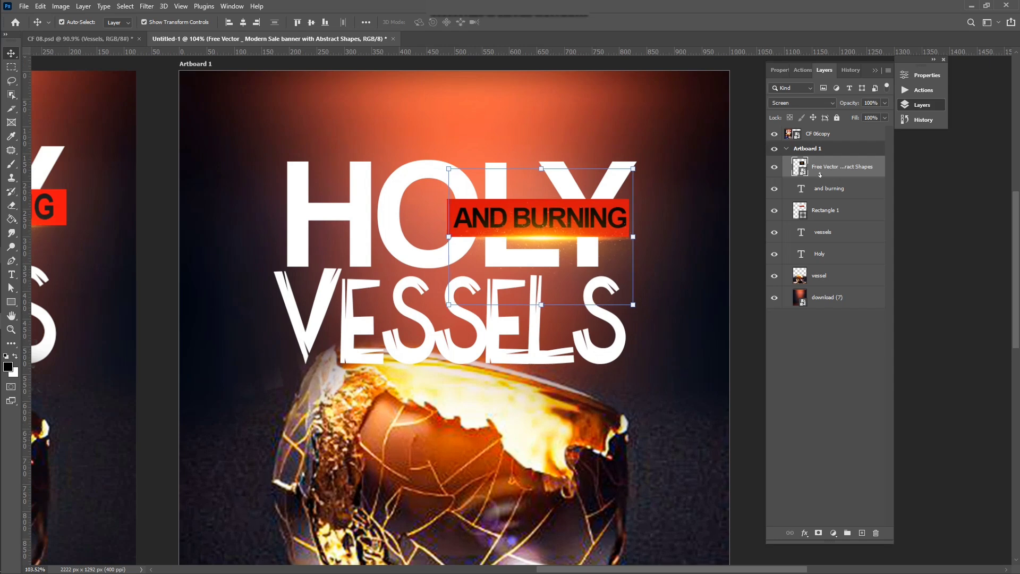
pyautogui.moveTo(820, 174); pyautogui.dragTo(812, 225)
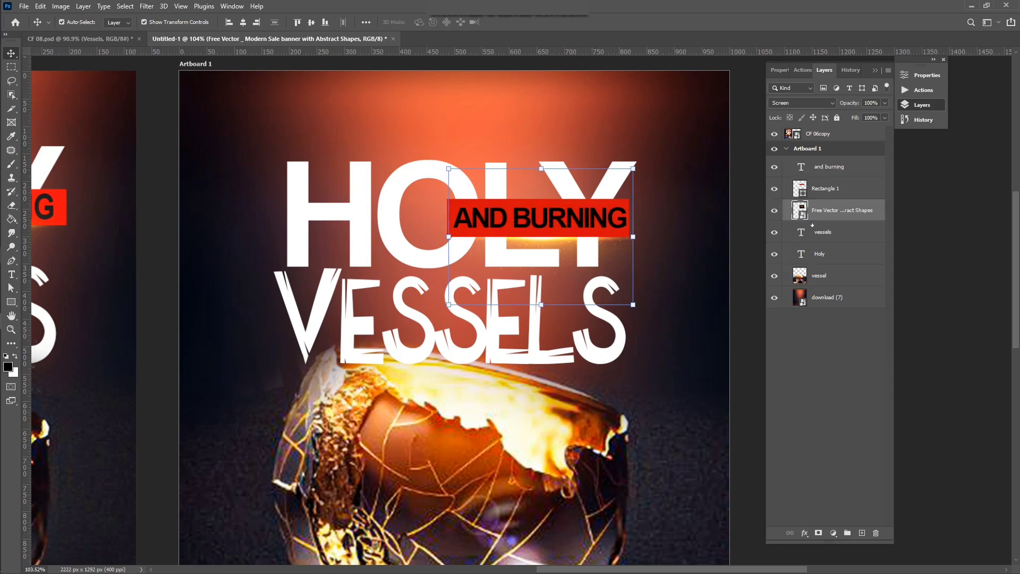
pyautogui.click(739, 165)
pyautogui.scroll(-5, 612, 216)
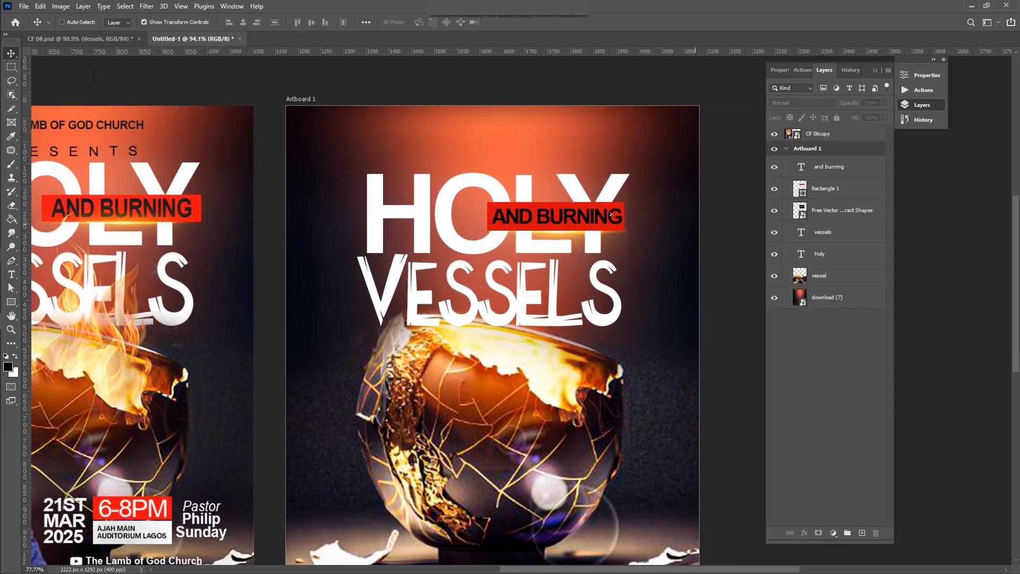
pyautogui.scroll(-2, 614, 215)
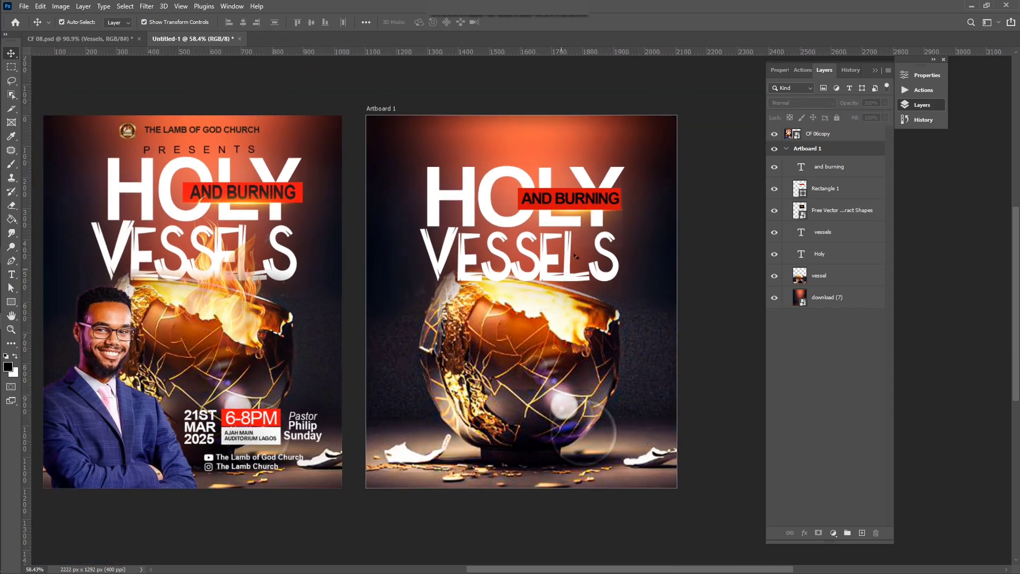
# Step: Rasterize the flare layer and erase the stray glow at the red bar's right end
pyautogui.click(615, 214)
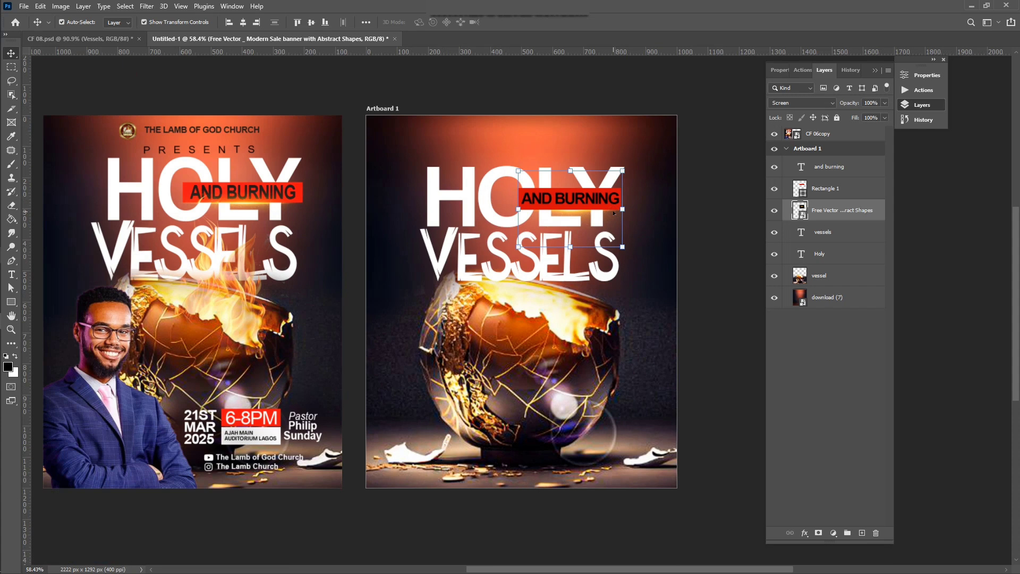
pyautogui.press('e')
pyautogui.click(621, 222)
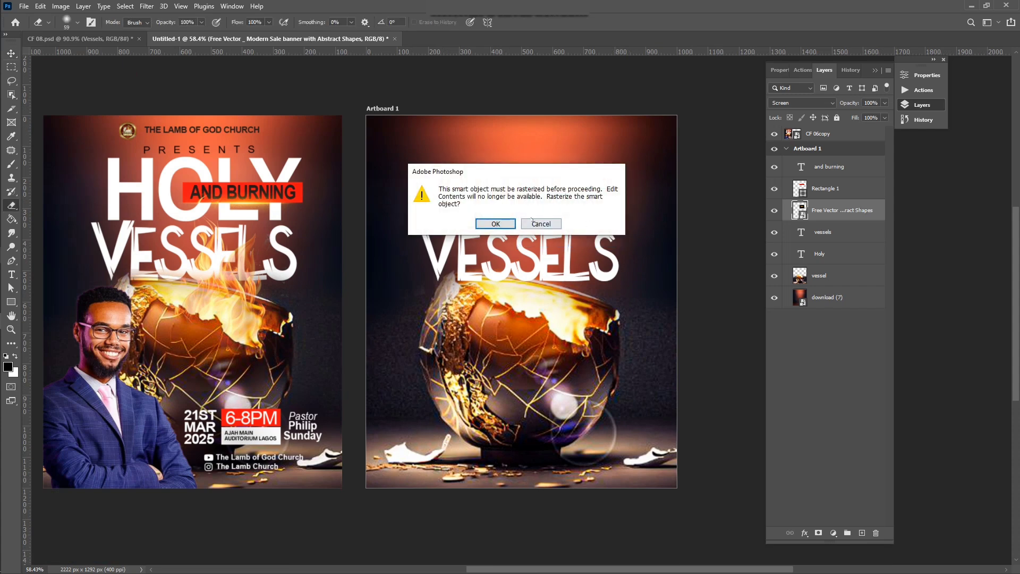
pyautogui.click(503, 223)
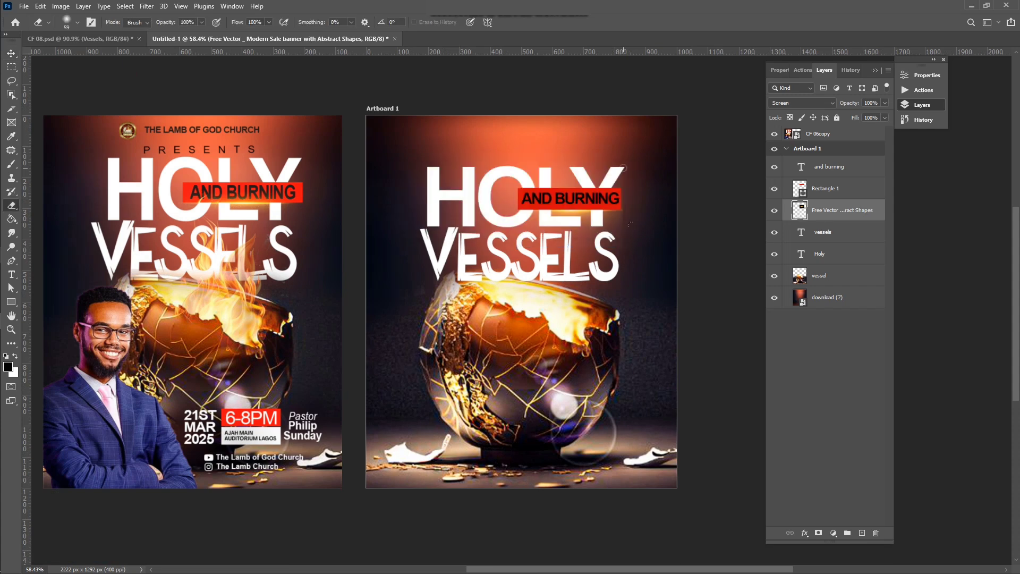
pyautogui.moveTo(624, 196); pyautogui.dragTo(605, 257)
pyautogui.press('v')
pyautogui.click(704, 206)
pyautogui.scroll(-1, 488, 275)
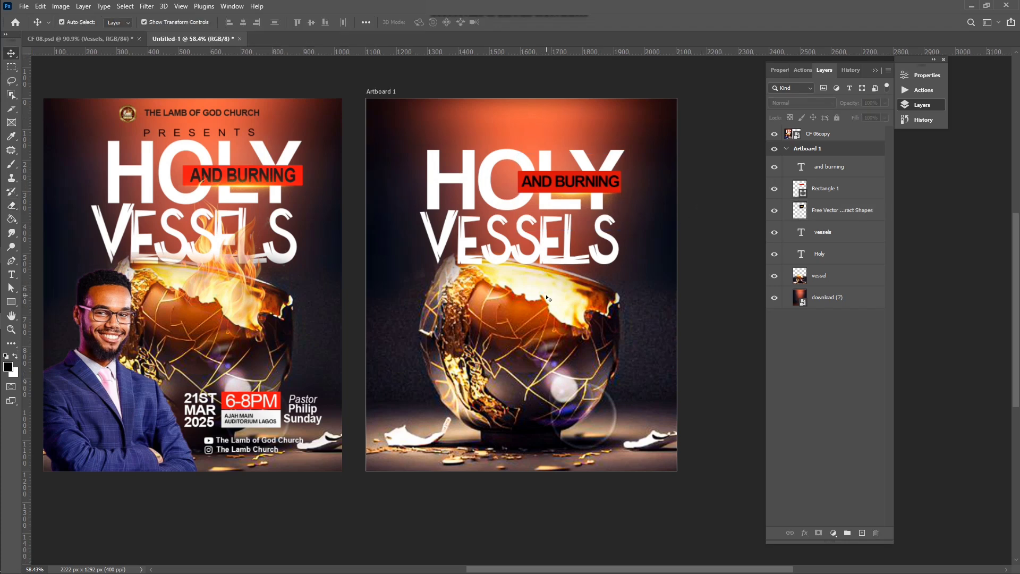
pyautogui.scroll(1, 488, 275)
pyautogui.hscroll(-3, 276, 261)
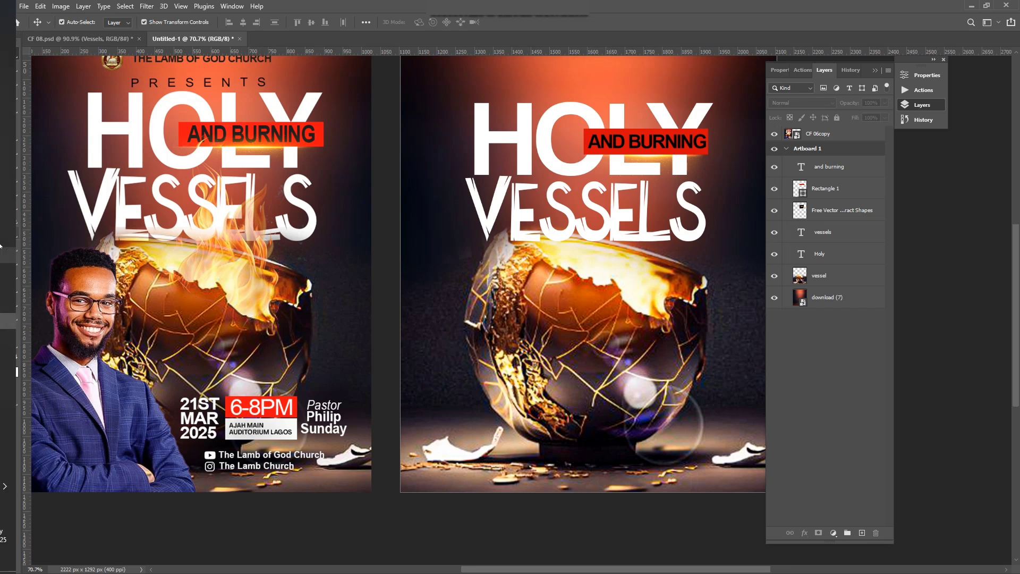
# Step: Drag the Realistic fire flame image from Flyer 06 into the Photoshop document
pyautogui.click(24, 256)
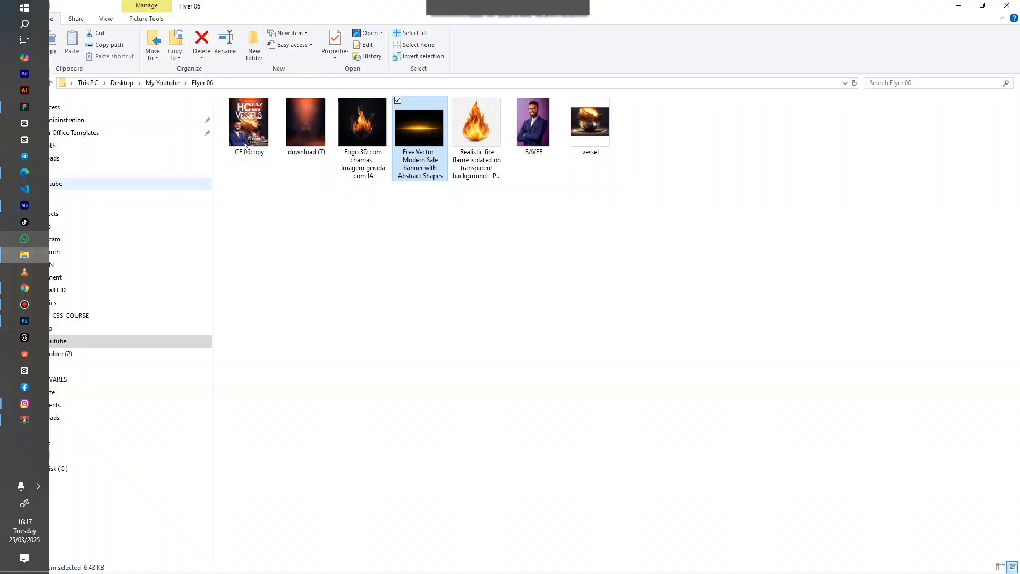
pyautogui.click(478, 132)
pyautogui.moveTo(481, 127); pyautogui.dragTo(639, 224)
pyautogui.scroll(-2, 528, 248)
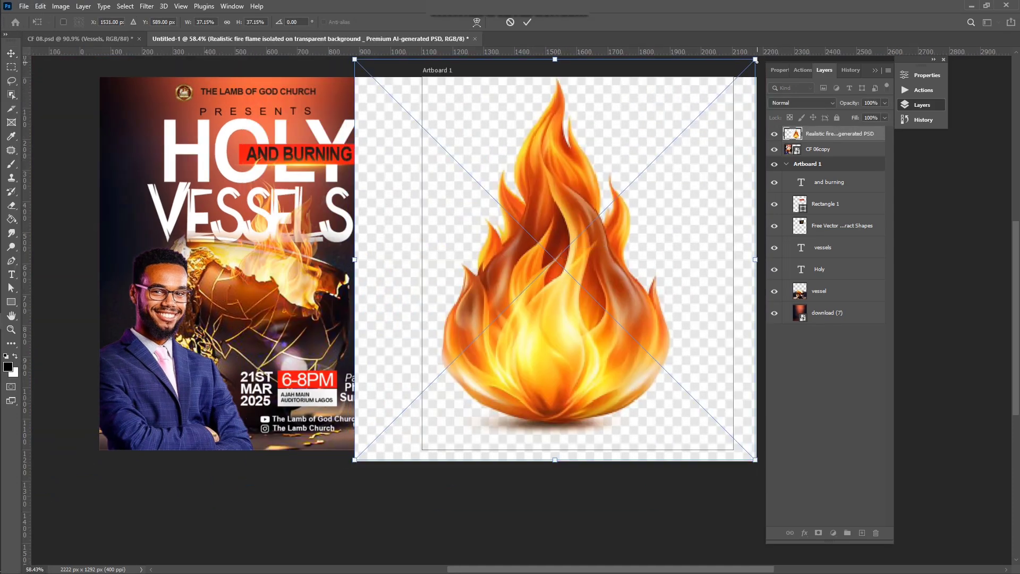
# Step: Place the flame at 27%, copy it to its own layer with Select Subject, and delete the extra fire layer
pyautogui.moveTo(756, 60); pyautogui.dragTo(700, 115)
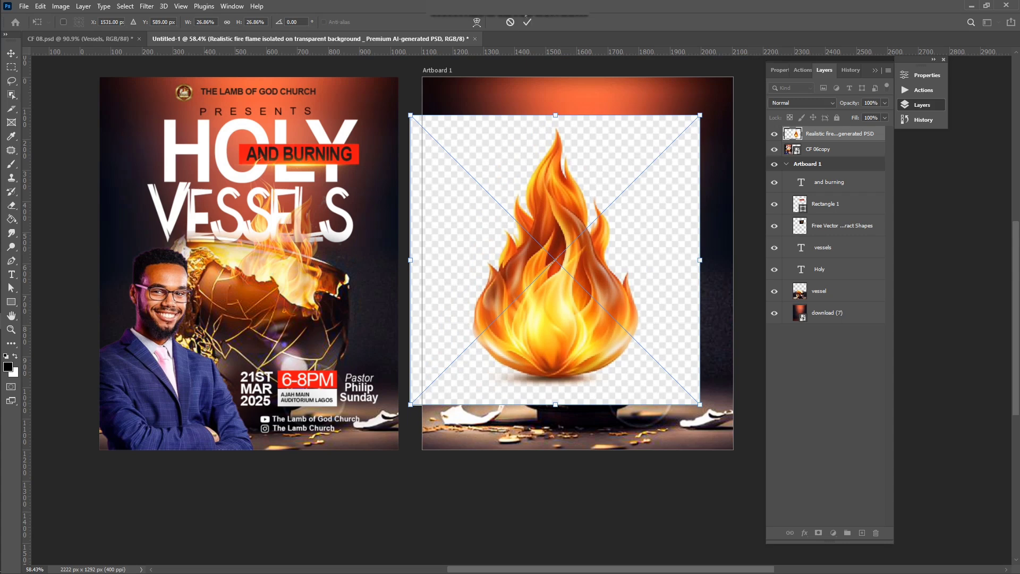
pyautogui.click(527, 21)
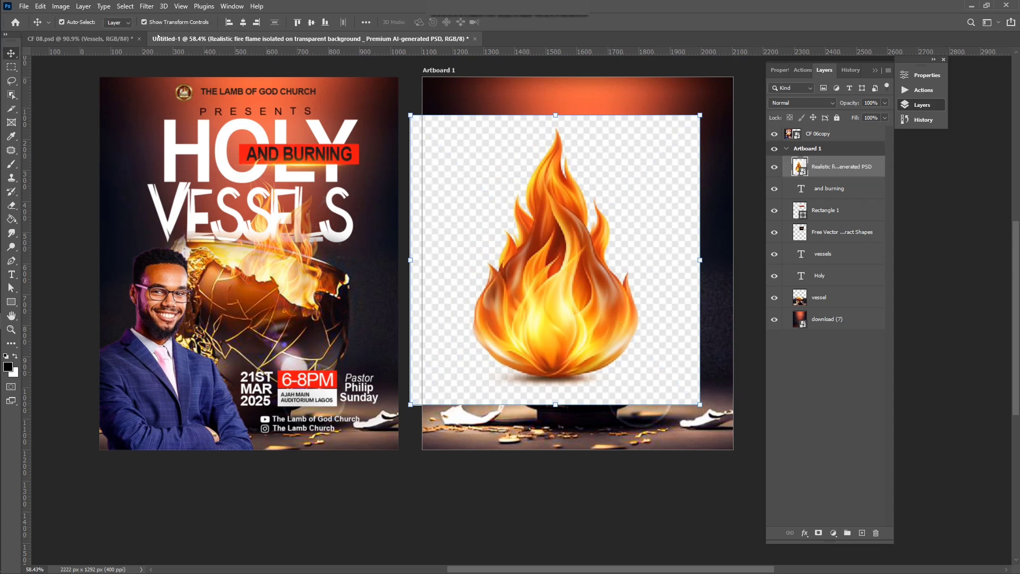
pyautogui.click(126, 6)
pyautogui.click(148, 130)
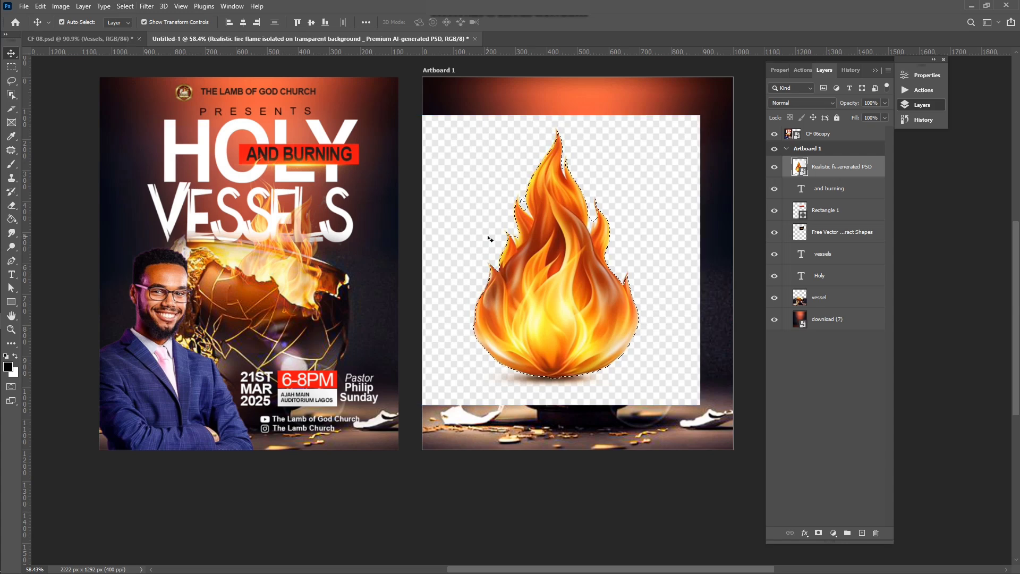
pyautogui.hotkey('ctrl', 'j')
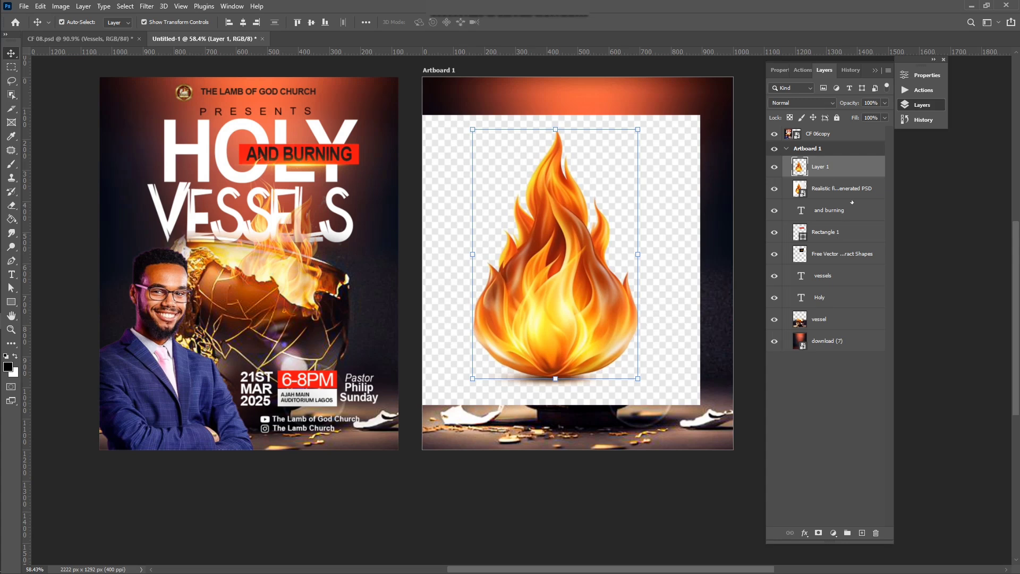
pyautogui.click(832, 189)
pyautogui.press('Delete')
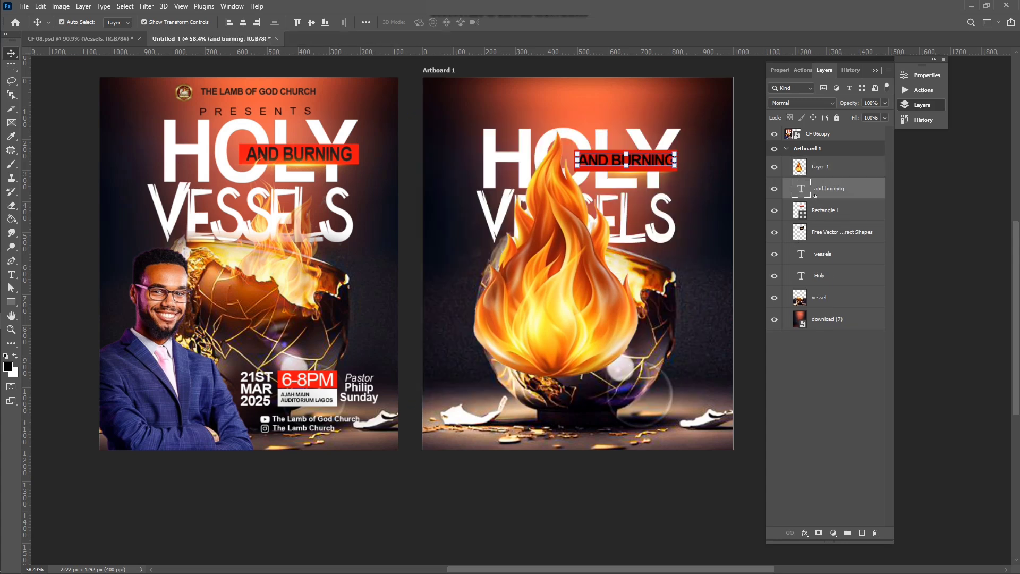
# Step: Scale the flame to about 53%, tilt it 24°, and position it over the vessel
pyautogui.moveTo(588, 318); pyautogui.dragTo(621, 292)
pyautogui.moveTo(672, 104); pyautogui.dragTo(609, 200)
pyautogui.moveTo(581, 290); pyautogui.dragTo(622, 259)
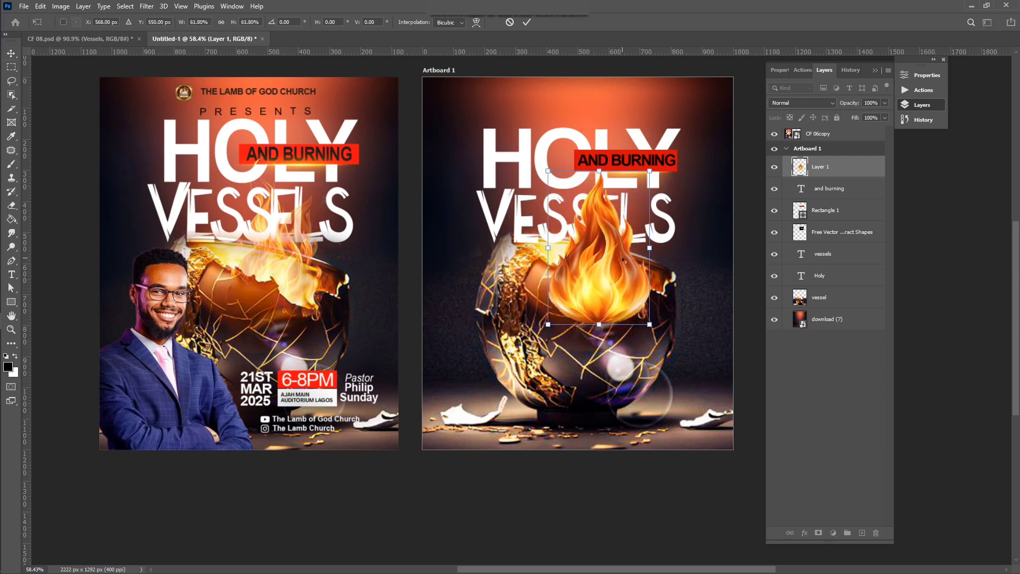
pyautogui.scroll(3, 622, 258)
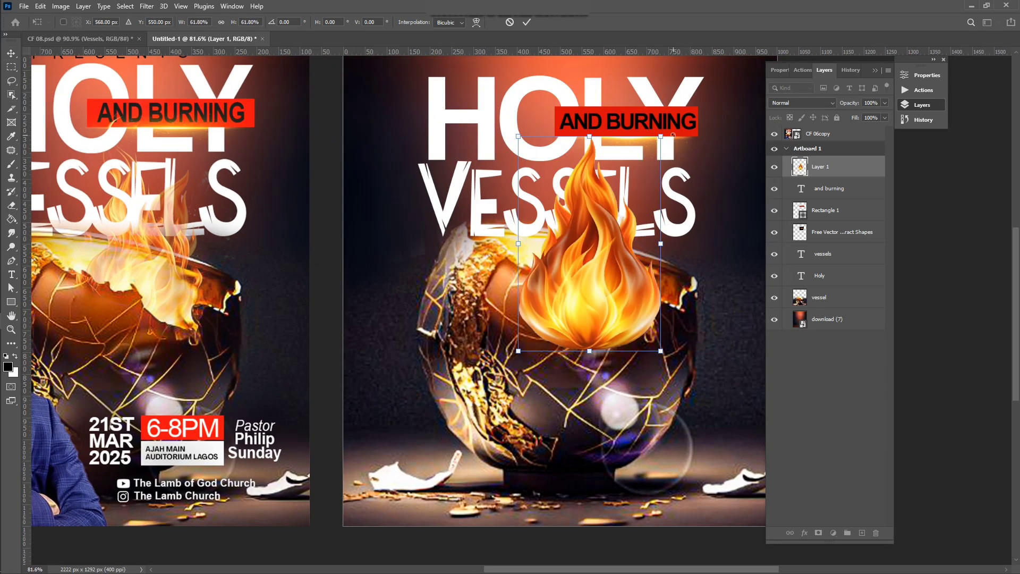
pyautogui.moveTo(672, 134); pyautogui.dragTo(710, 177)
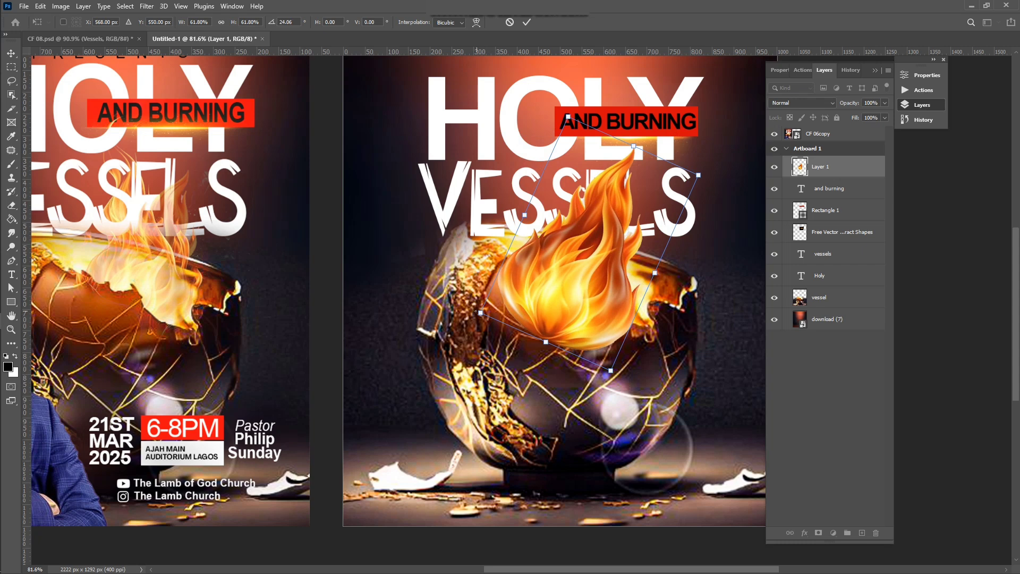
pyautogui.moveTo(476, 311); pyautogui.dragTo(509, 291)
pyautogui.moveTo(586, 276); pyautogui.dragTo(591, 299)
pyautogui.scroll(4, 627, 295)
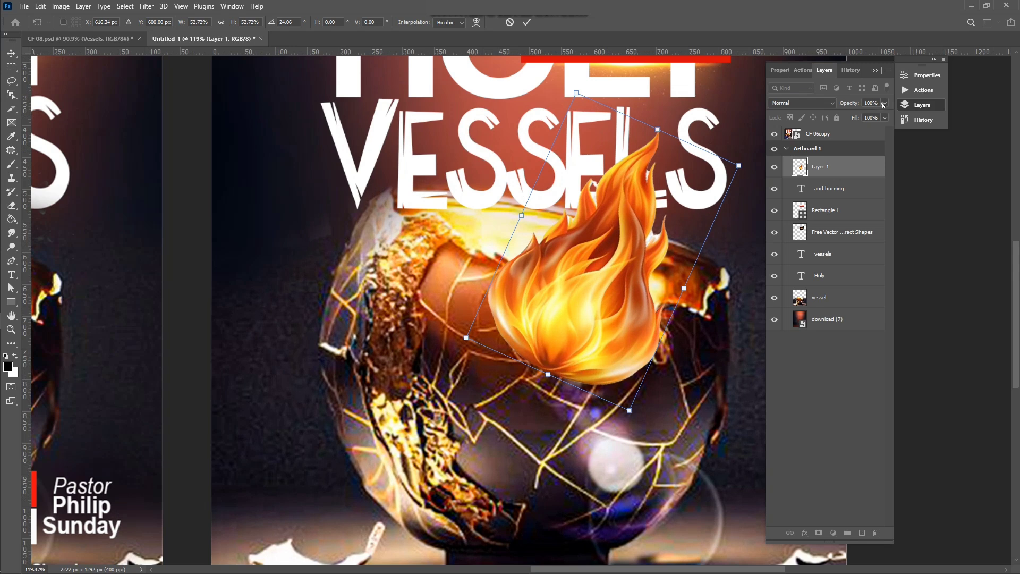
# Step: Lower the flame layer's opacity to 39% and commit the transform
pyautogui.click(884, 104)
pyautogui.click(856, 115)
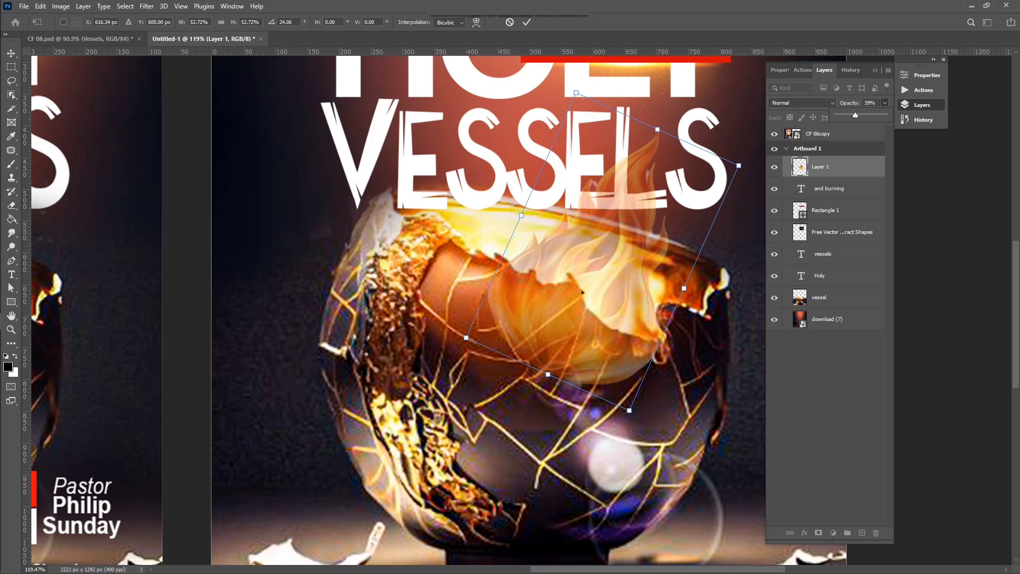
pyautogui.scroll(1, 577, 319)
pyautogui.hscroll(2, 574, 323)
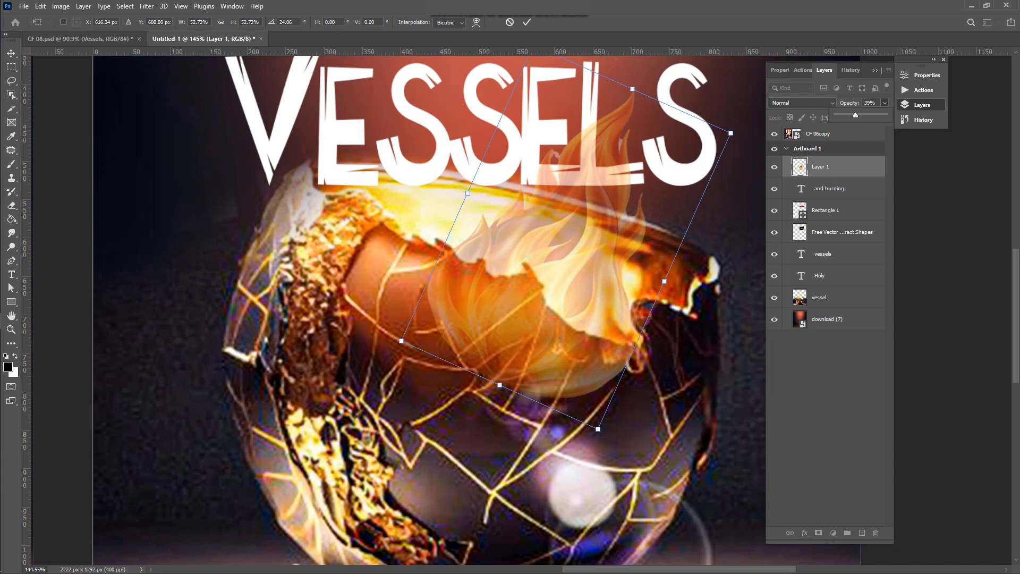
pyautogui.click(526, 22)
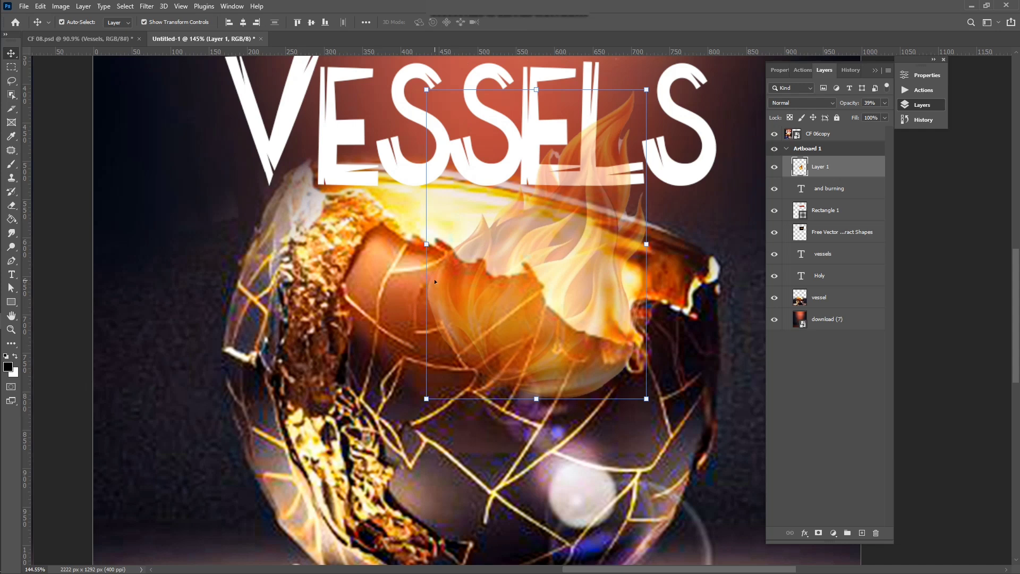
# Step: Trace a closed Pen-tool path (Path mode) around the cracked vessel's front and rim
pyautogui.press('p')
pyautogui.click(79, 21)
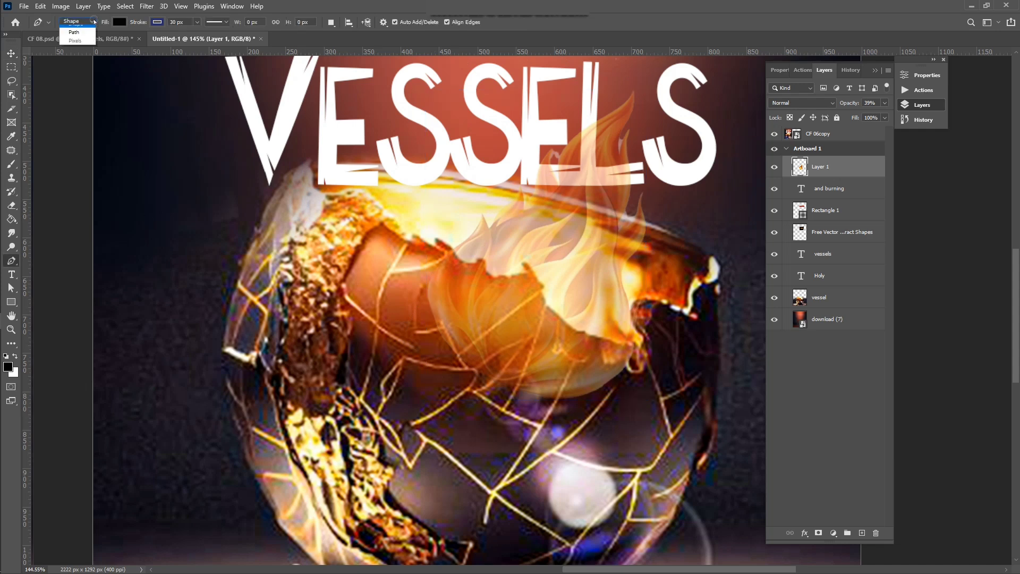
pyautogui.click(77, 37)
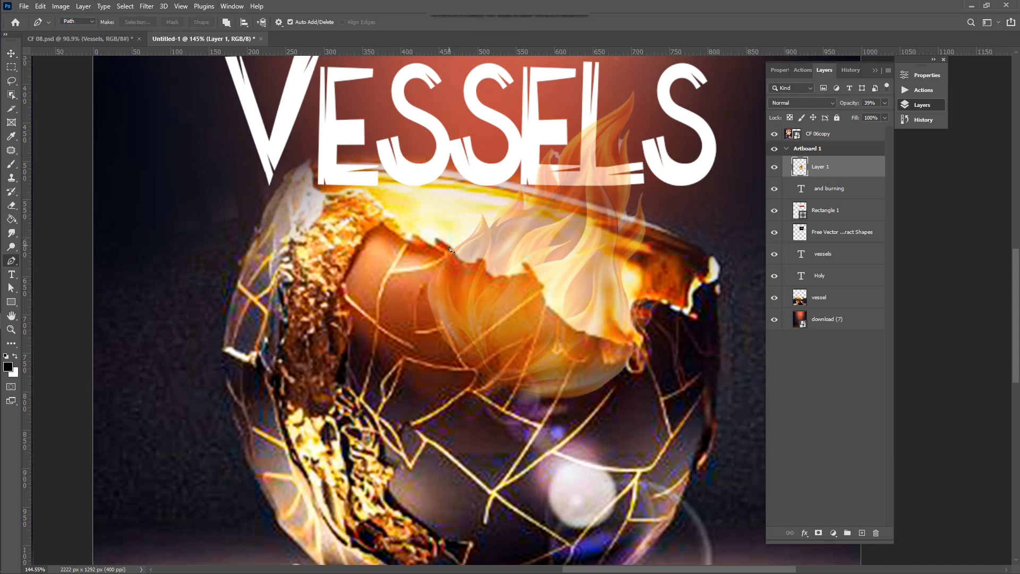
pyautogui.click(451, 253)
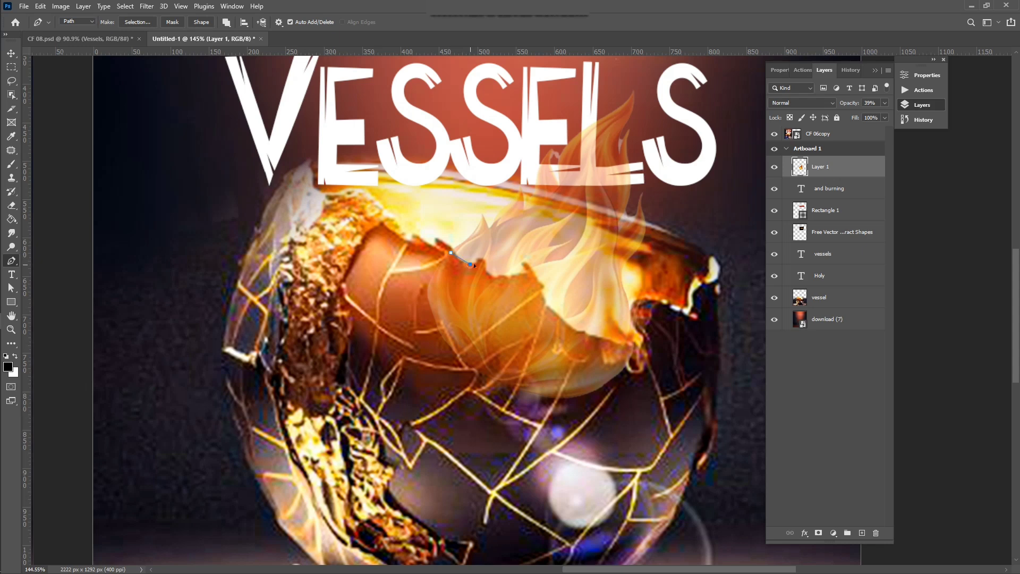
pyautogui.moveTo(462, 265); pyautogui.dragTo(522, 273)
pyautogui.click(522, 262)
pyautogui.click(534, 271)
pyautogui.moveTo(544, 287); pyautogui.dragTo(628, 319)
pyautogui.click(641, 295)
pyautogui.moveTo(686, 371); pyautogui.dragTo(579, 470)
pyautogui.click(379, 395)
pyautogui.click(370, 293)
pyautogui.moveTo(402, 248); pyautogui.dragTo(452, 253)
pyautogui.click(452, 253)
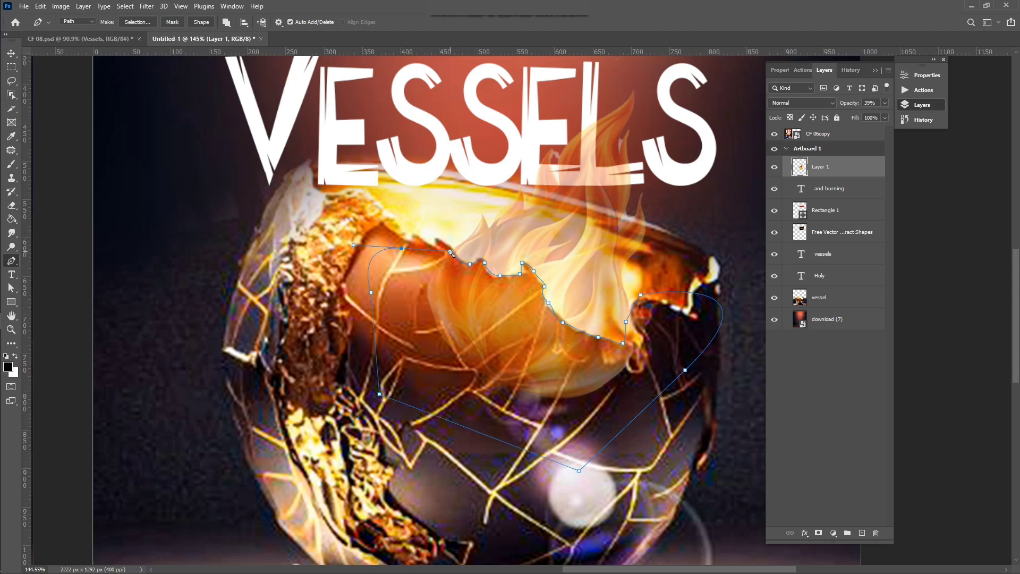
# Step: Turn the path into a selection, cut the flame away inside it, and deselect
pyautogui.rightClick(454, 323)
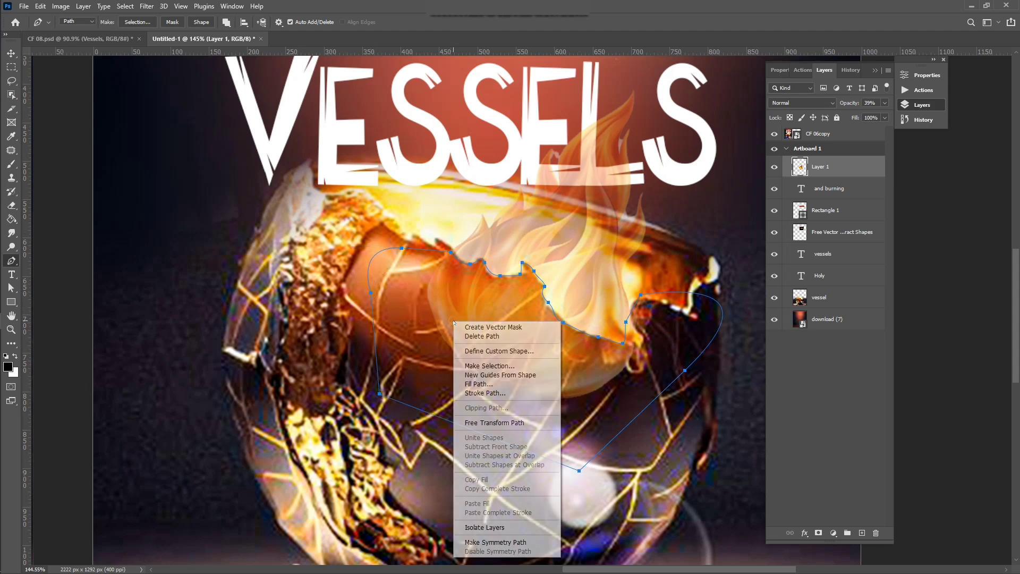
pyautogui.click(488, 365)
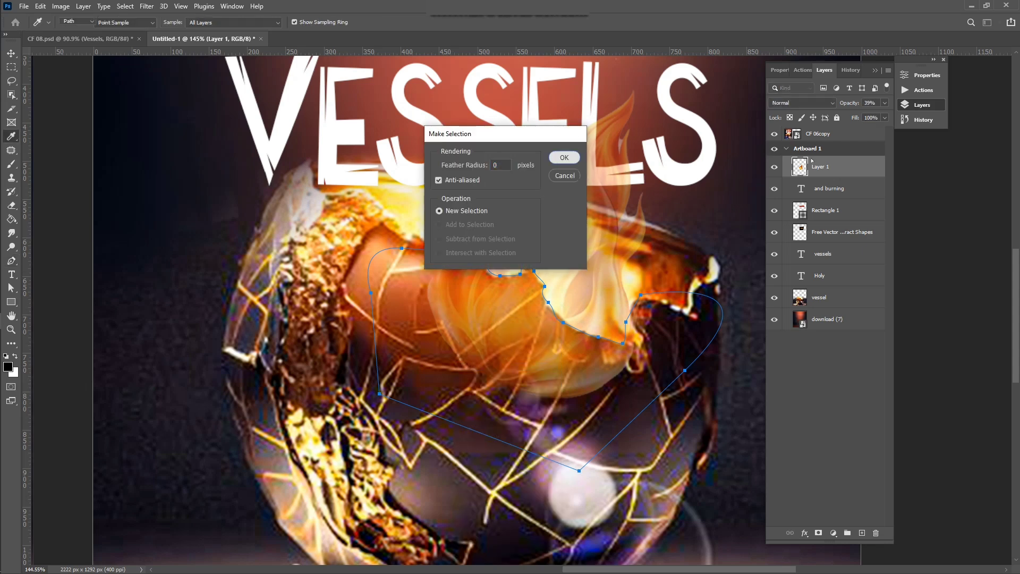
pyautogui.press('Return')
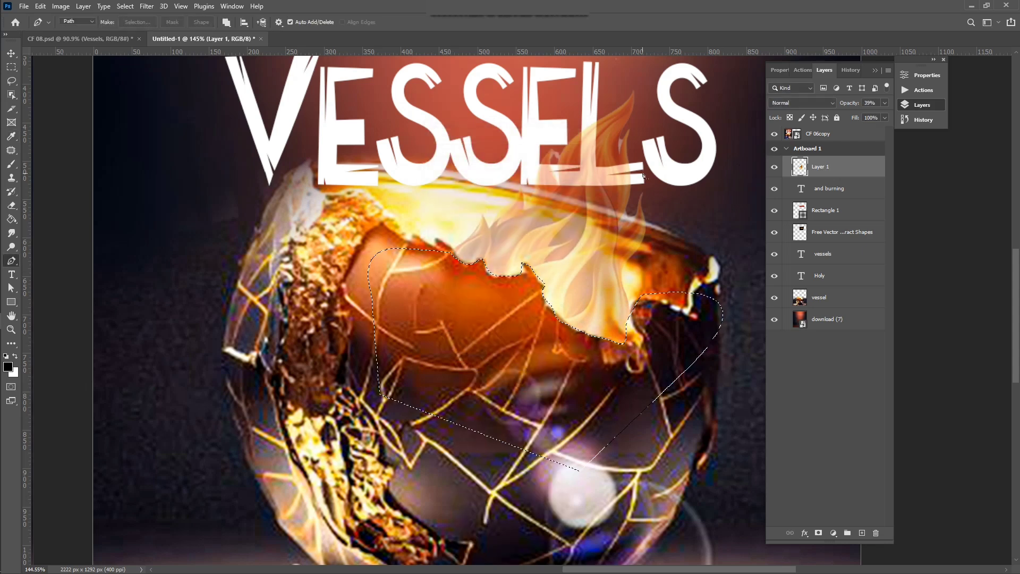
pyautogui.hotkey('ctrl', 'd')
pyautogui.scroll(-5, 483, 260)
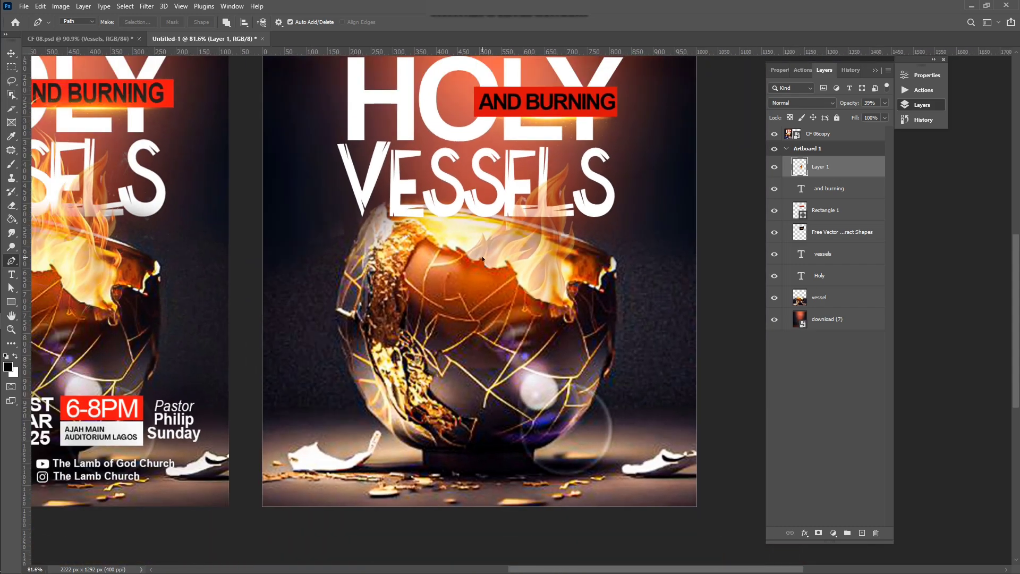
pyautogui.scroll(-2, 483, 259)
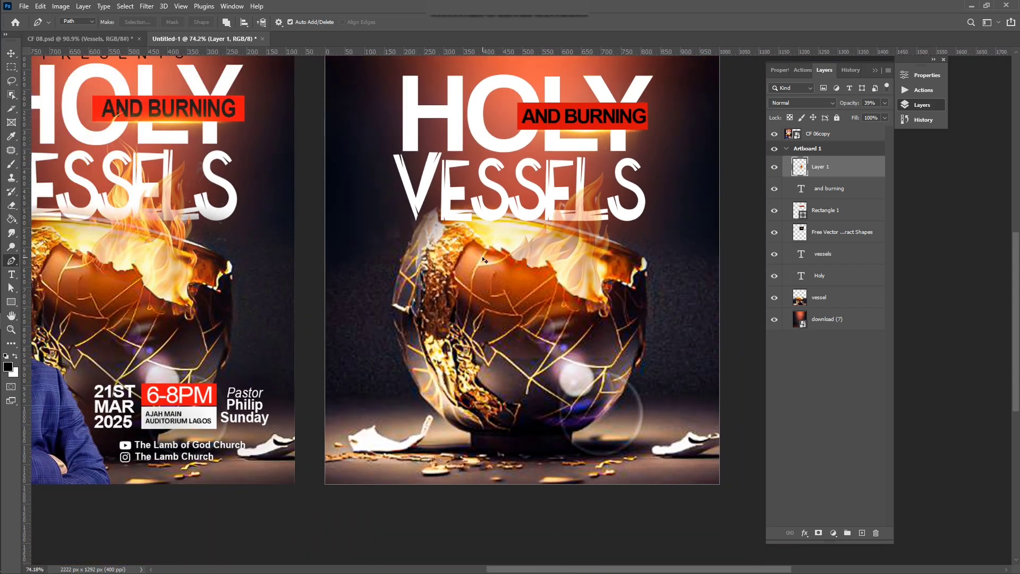
# Step: Deselect the flame layer, then drag the Fogo 3D image from Flyer 06 into Photoshop
pyautogui.press('v')
pyautogui.click(746, 145)
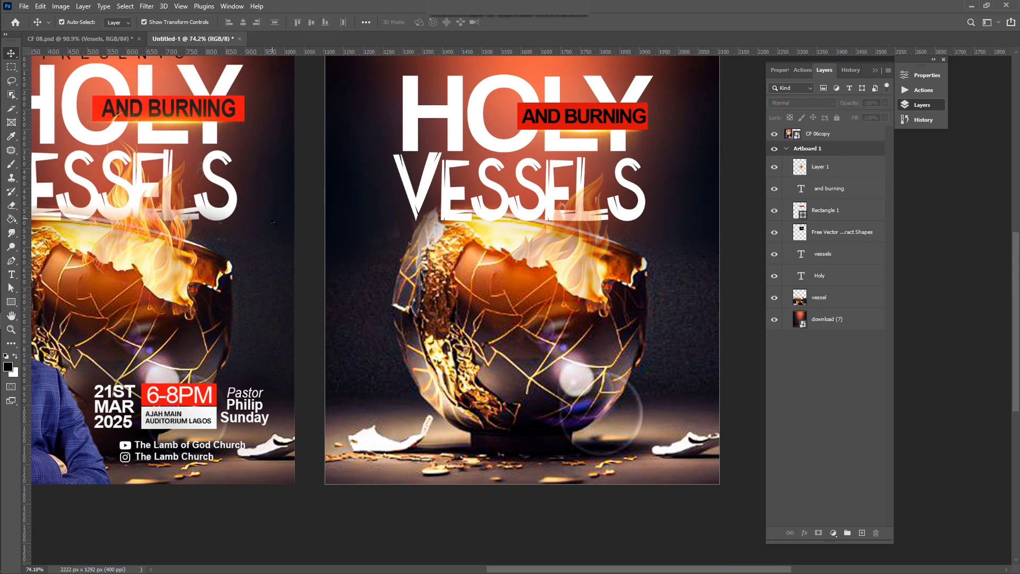
pyautogui.moveTo(0, 351)
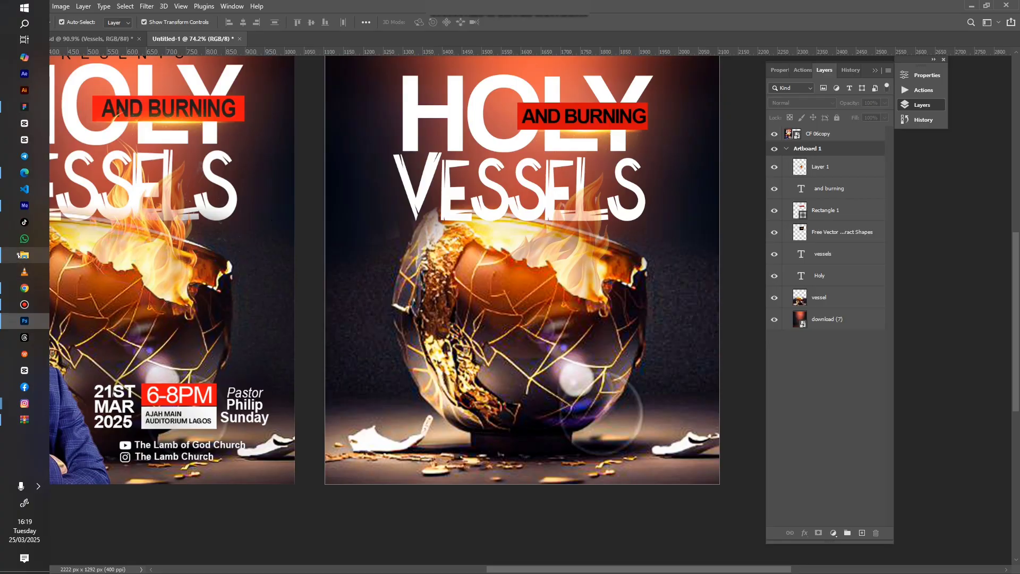
pyautogui.click(24, 255)
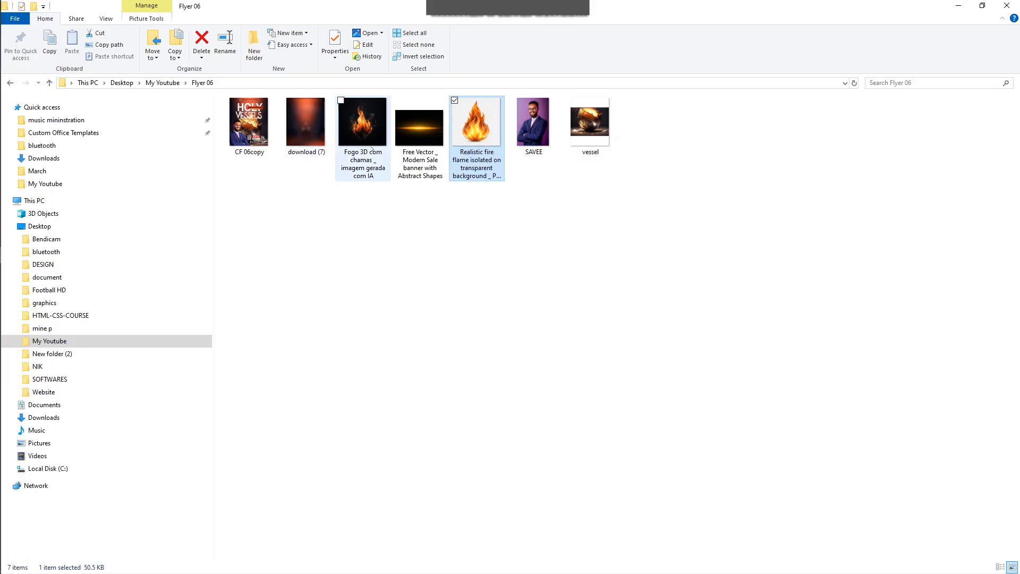
pyautogui.click(367, 142)
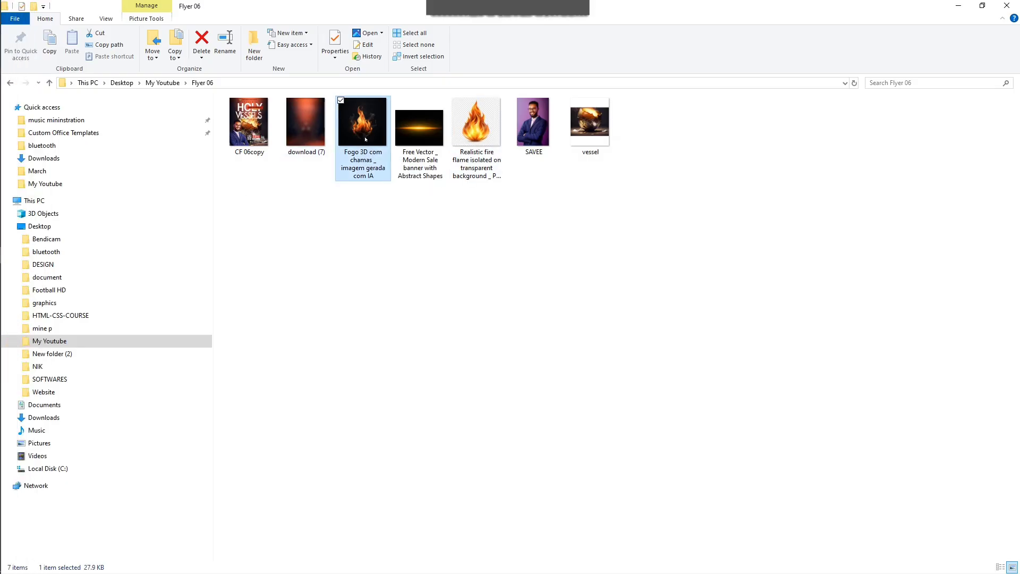
pyautogui.moveTo(362, 133); pyautogui.dragTo(486, 228)
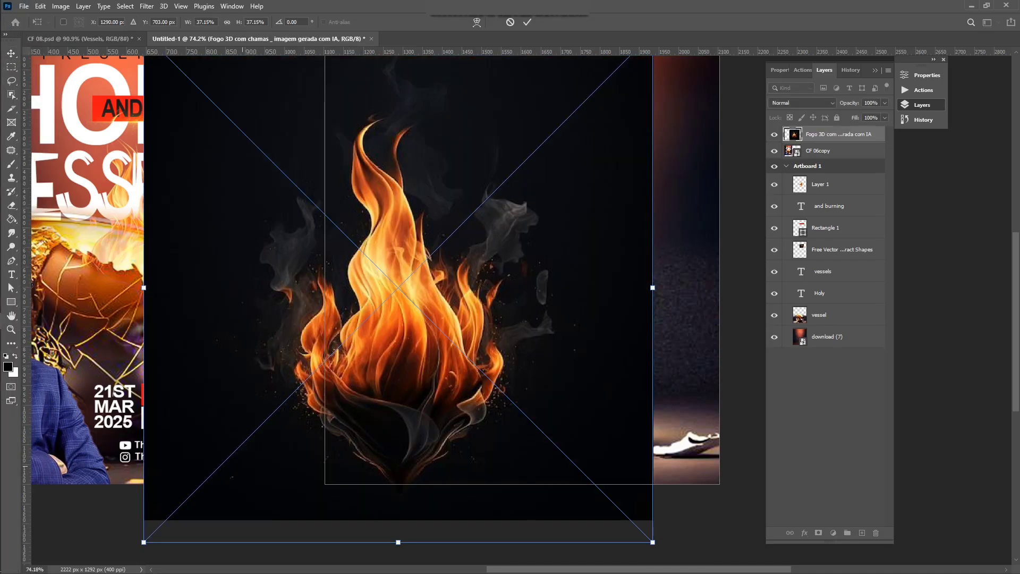
# Step: Scale the placed fire image to about 22% over the vessel and commit it
pyautogui.moveTo(143, 545); pyautogui.dragTo(371, 358)
pyautogui.moveTo(456, 243); pyautogui.dragTo(519, 293)
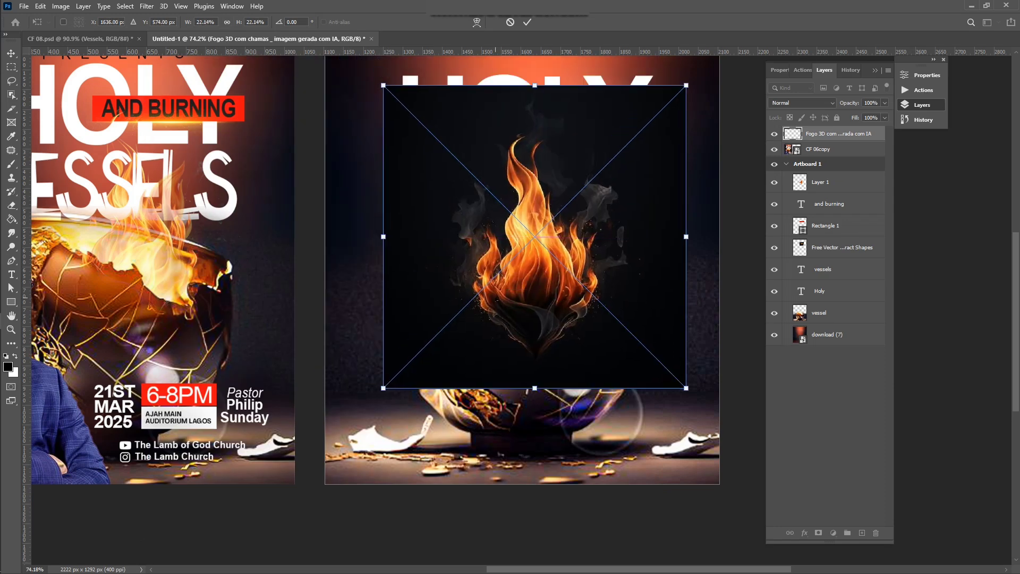
pyautogui.click(528, 22)
# Step: Set the fire layer to Screen blend mode and nudge it onto the vessel's rim
pyautogui.click(801, 102)
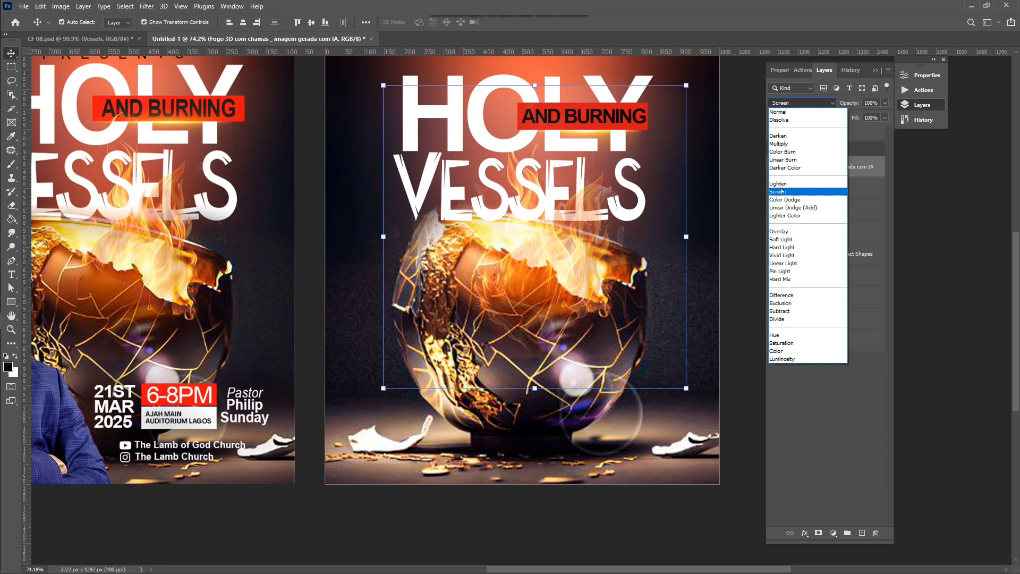
pyautogui.click(781, 190)
pyautogui.moveTo(524, 274); pyautogui.dragTo(527, 256)
pyautogui.scroll(2, 528, 257)
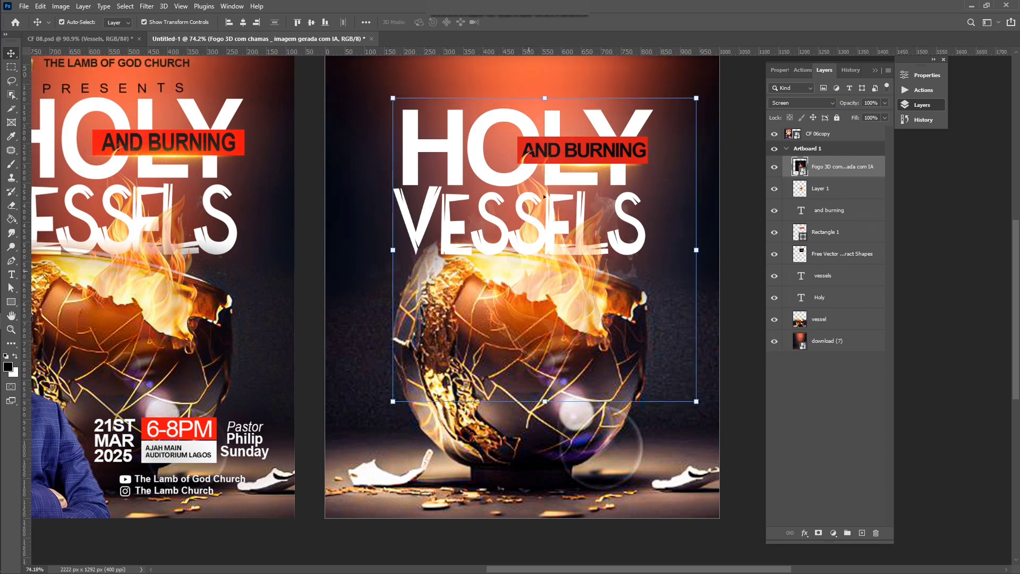
pyautogui.click(727, 130)
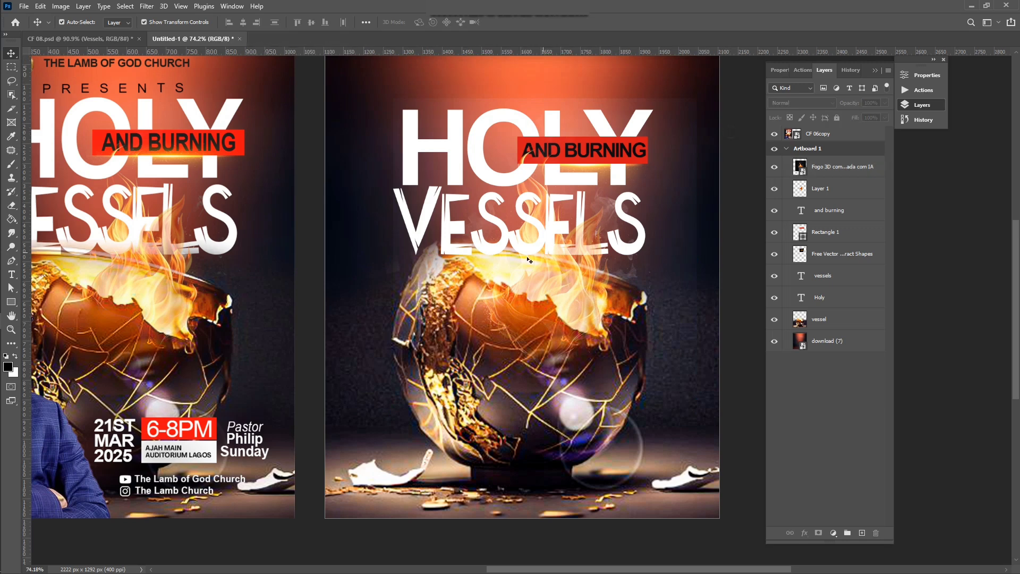
pyautogui.click(492, 282)
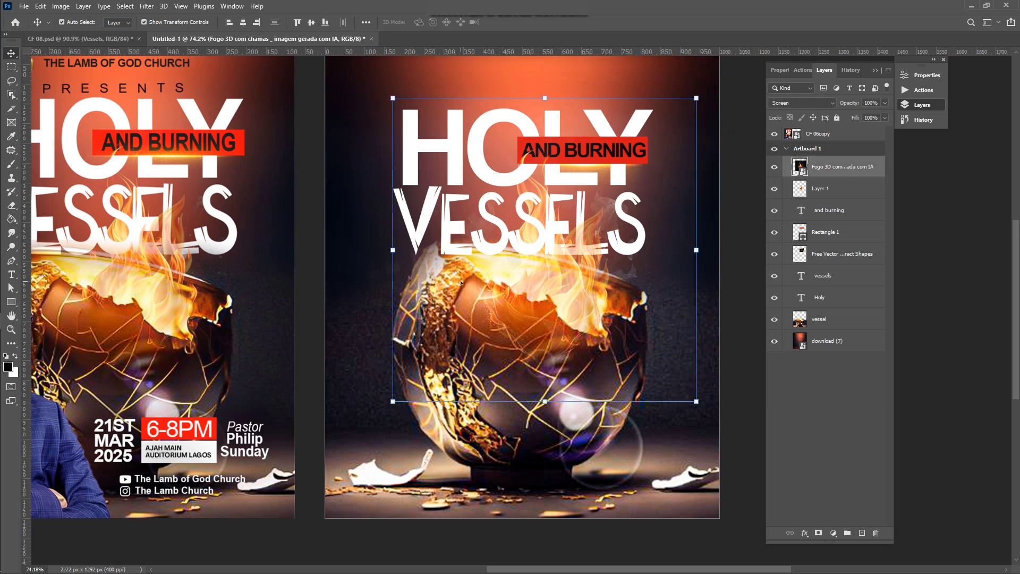
pyautogui.press('e')
pyautogui.click(466, 116)
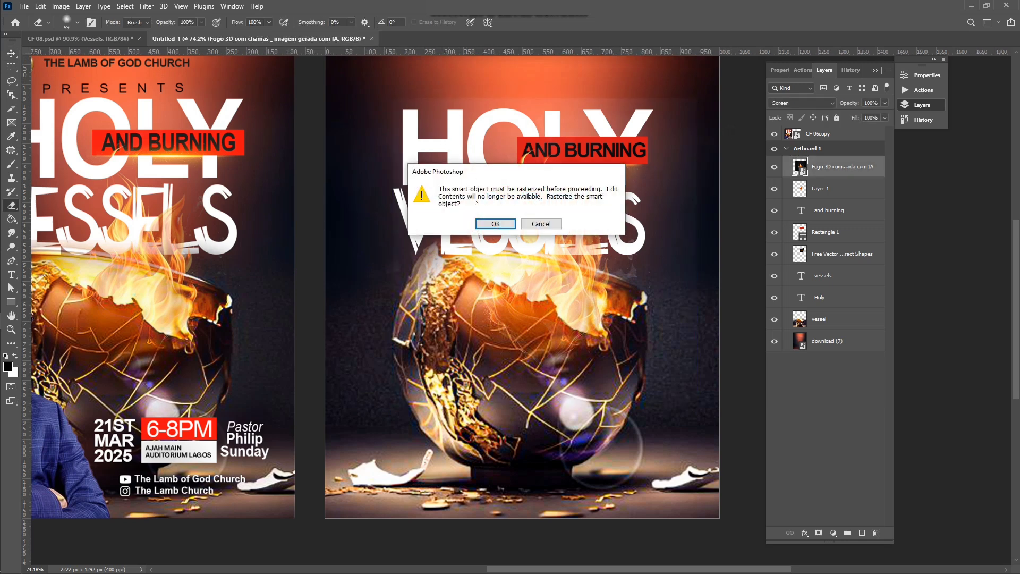
pyautogui.click(496, 224)
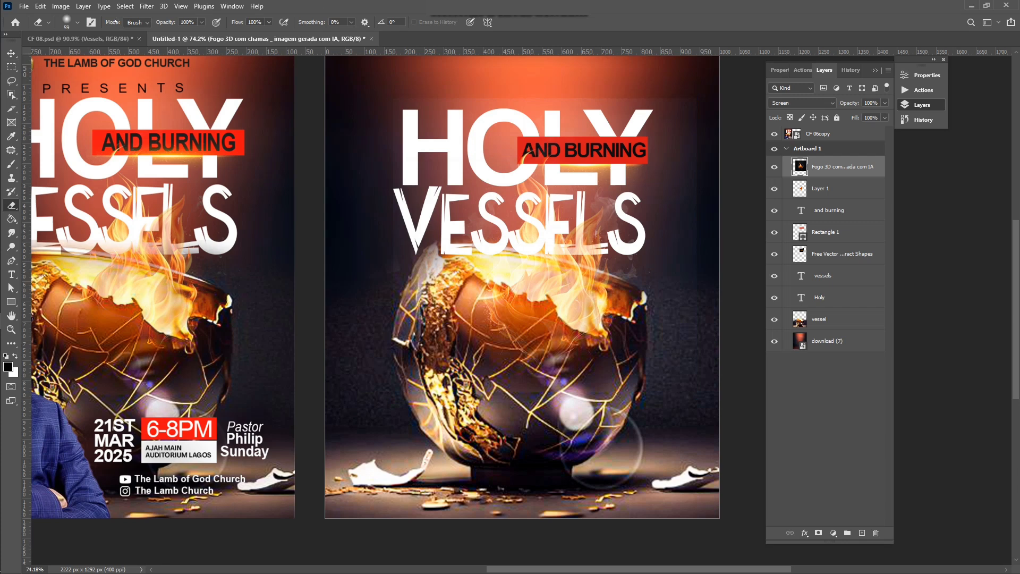
pyautogui.click(77, 24)
pyautogui.moveTo(93, 57); pyautogui.dragTo(99, 57)
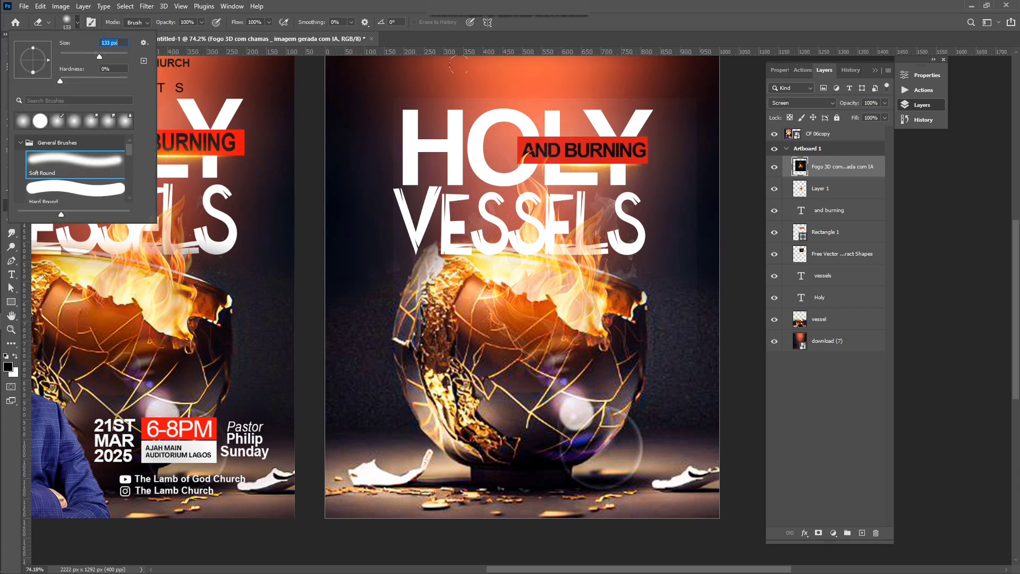
pyautogui.click(670, 117)
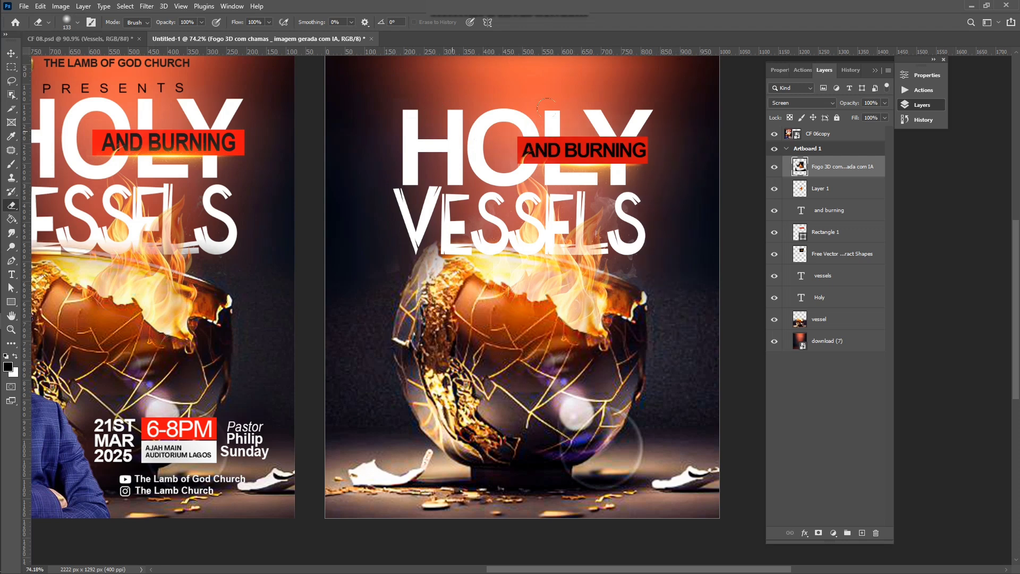
pyautogui.moveTo(626, 168); pyautogui.dragTo(611, 178)
pyautogui.moveTo(588, 188); pyautogui.dragTo(590, 167)
pyautogui.hotkey('ctrl', 'z')
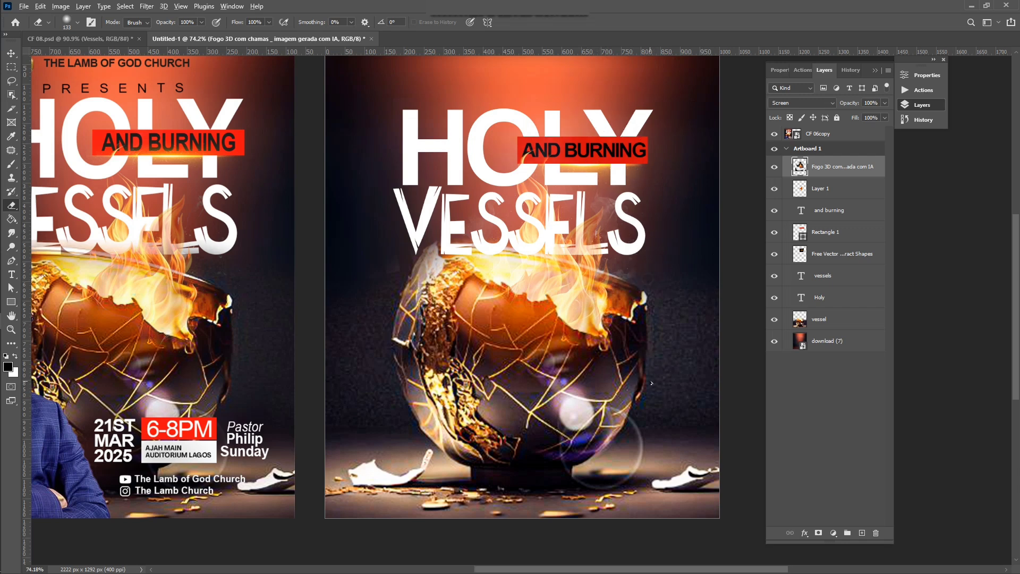
pyautogui.scroll(-3, 632, 404)
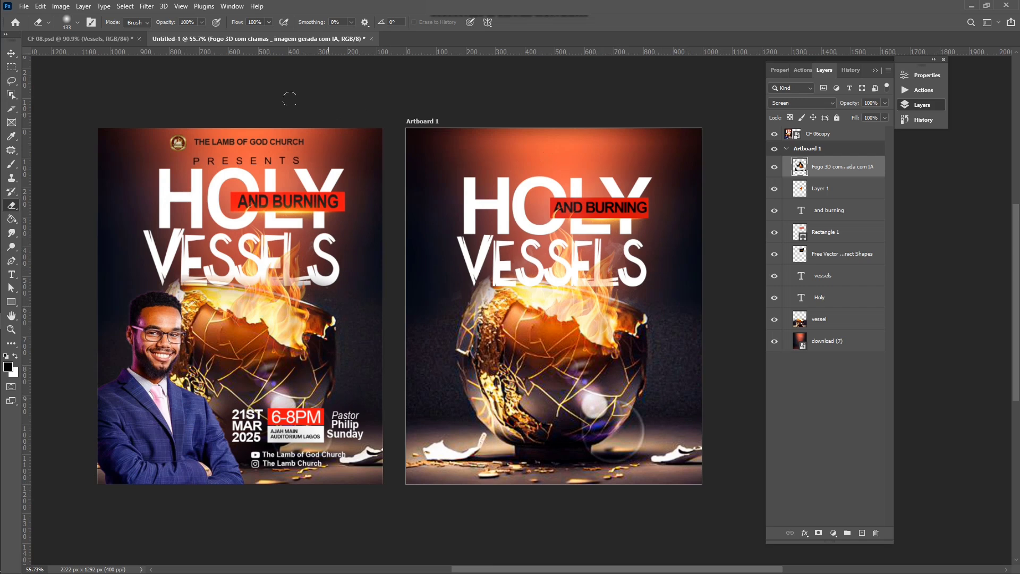
pyautogui.click(10, 53)
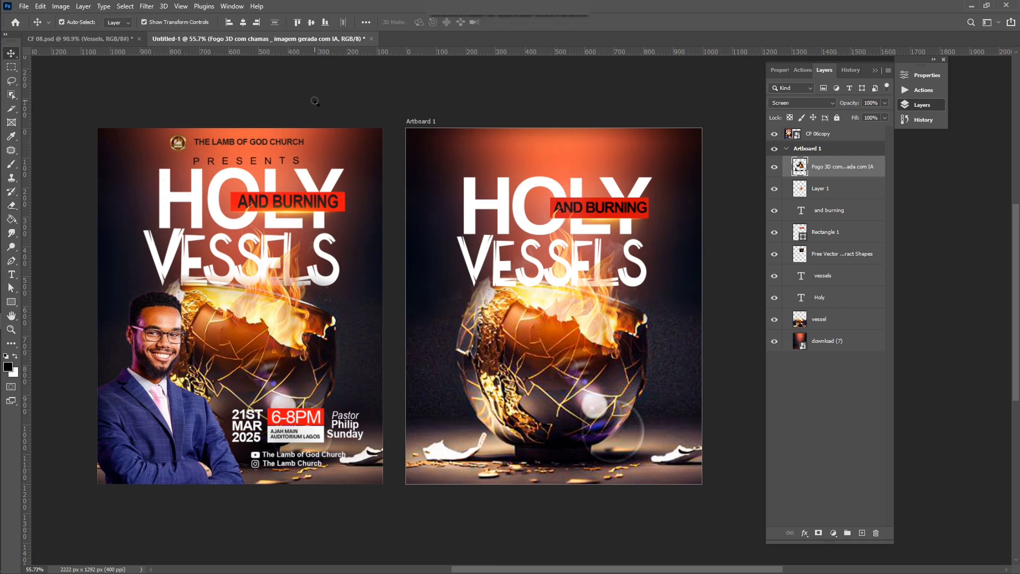
pyautogui.click(617, 322)
pyautogui.scroll(1, 665, 352)
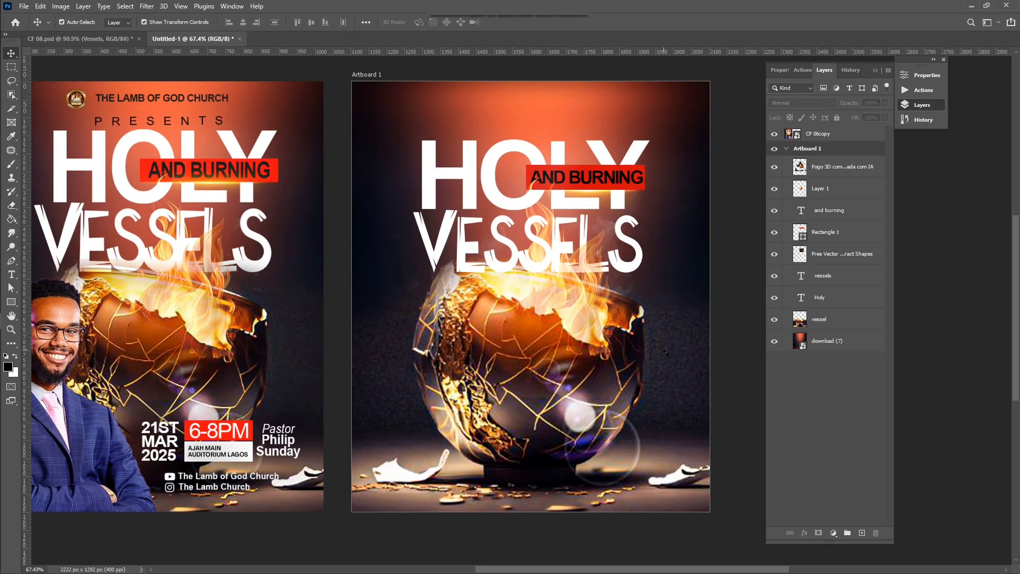
pyautogui.scroll(-1, 665, 353)
pyautogui.hscroll(1, 666, 352)
pyautogui.scroll(3, 535, 165)
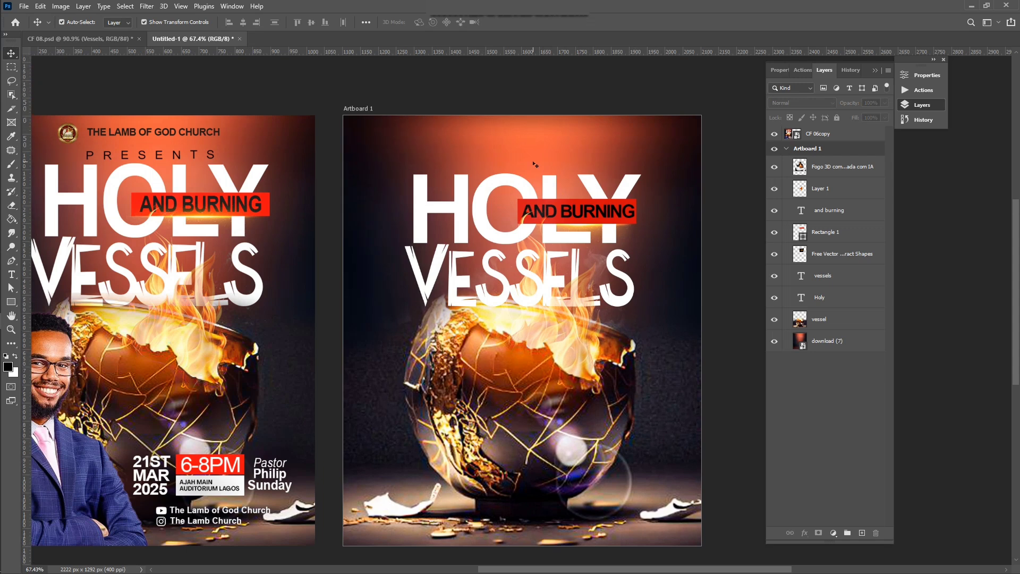
pyautogui.scroll(1, 536, 165)
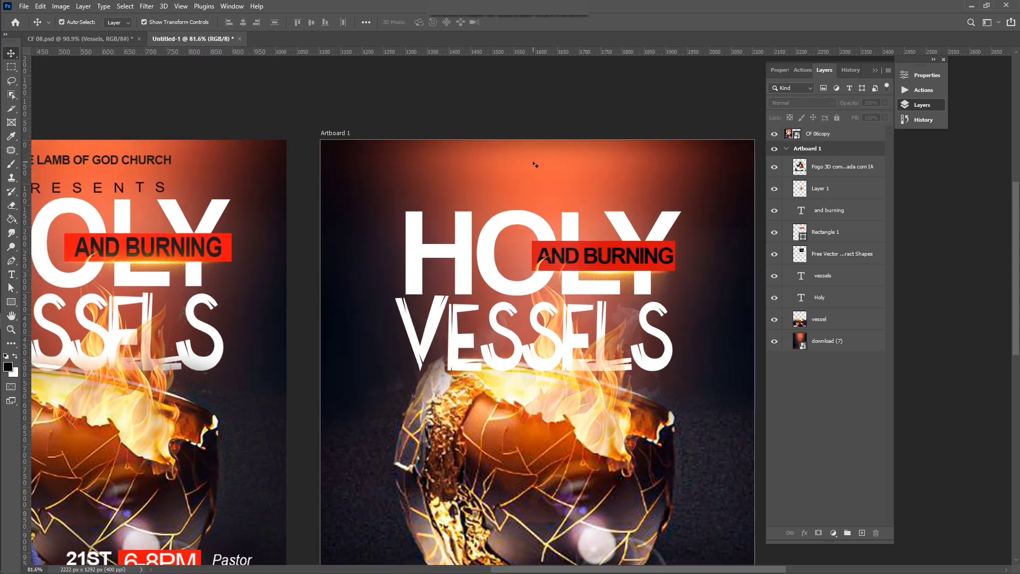
# Step: Type PRESENTS above the HOLY title and set it to Arial Regular
pyautogui.press('t')
pyautogui.click(483, 194)
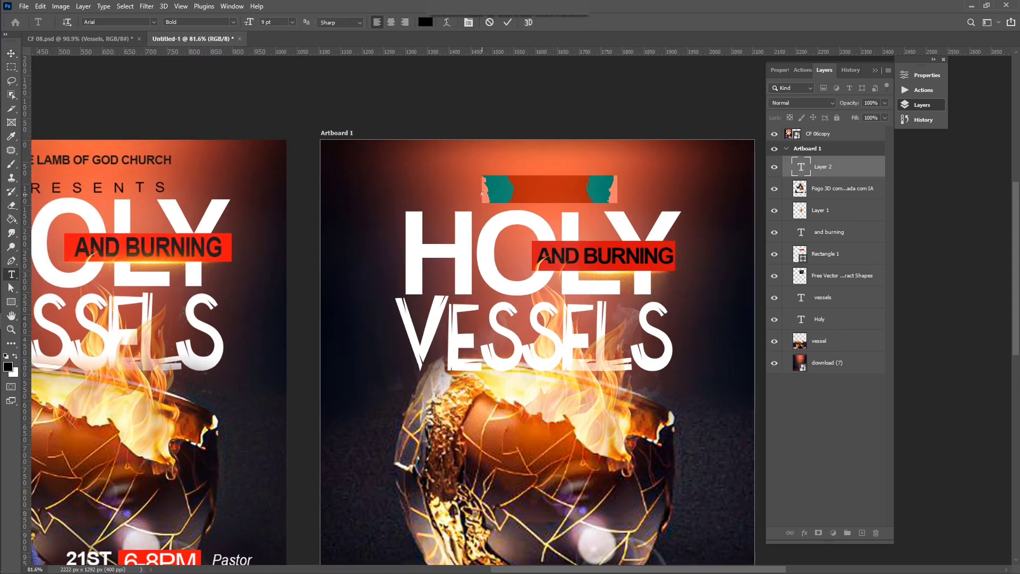
pyautogui.write('PRESE')
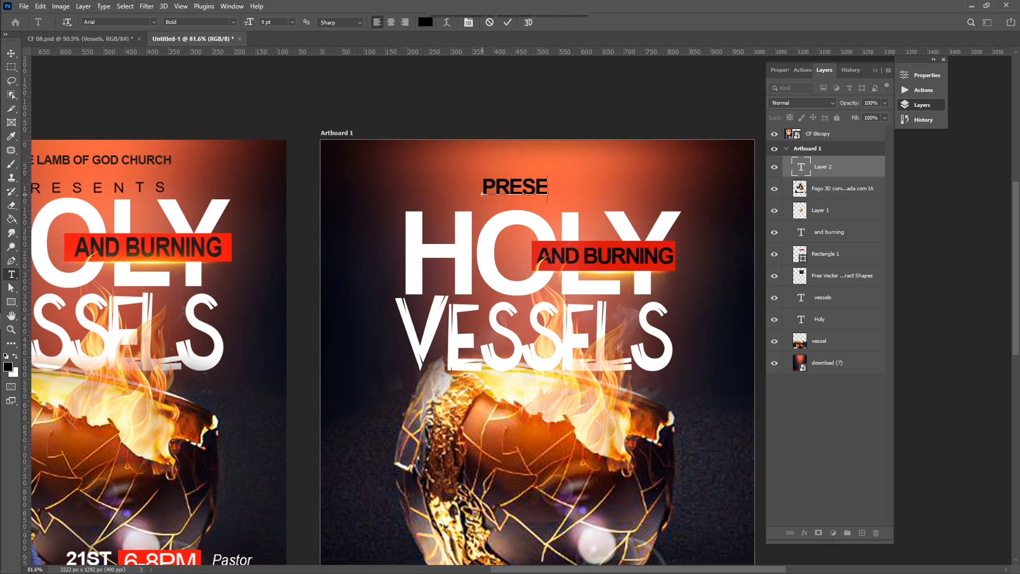
pyautogui.write('NTS')
pyautogui.click(508, 22)
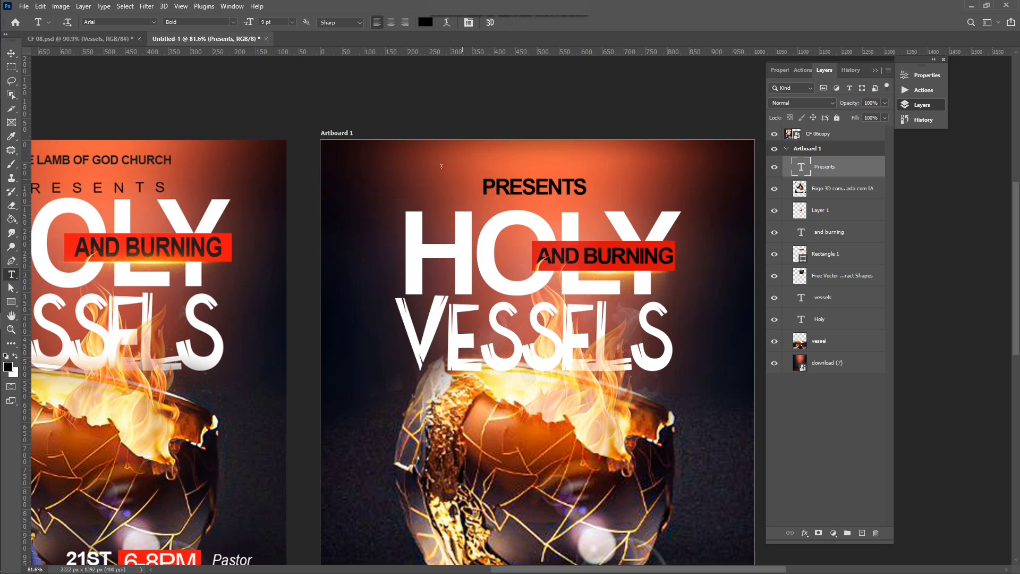
pyautogui.click(233, 22)
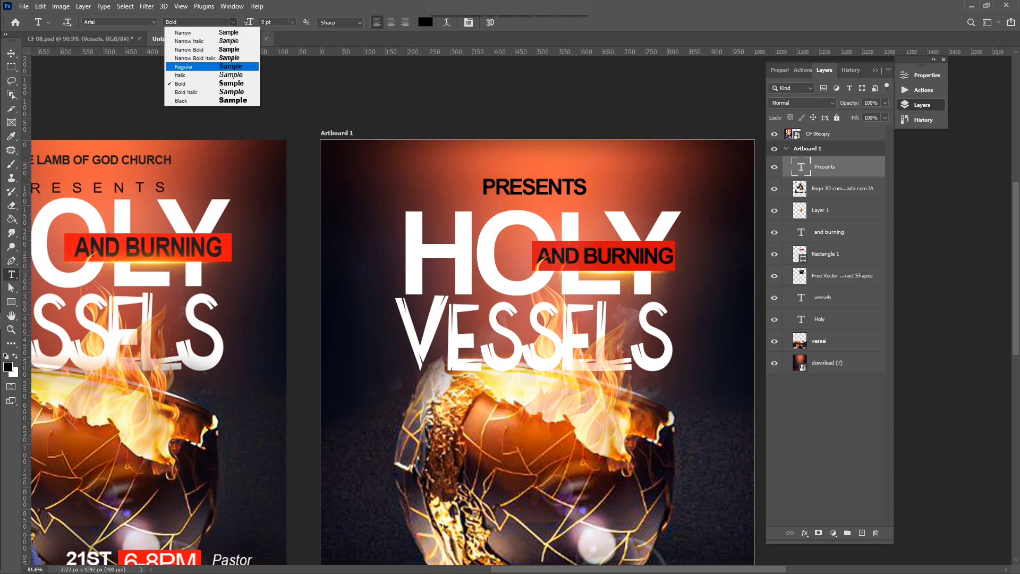
pyautogui.click(216, 67)
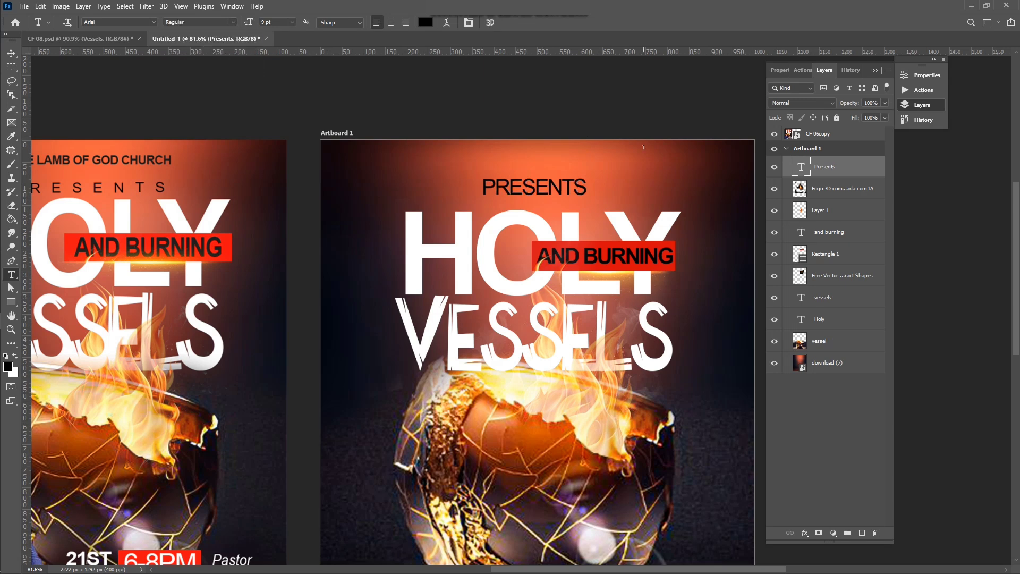
# Step: Shrink PRESENTS, give it 600 letter-spacing, and centre it over HOLY
pyautogui.press('v')
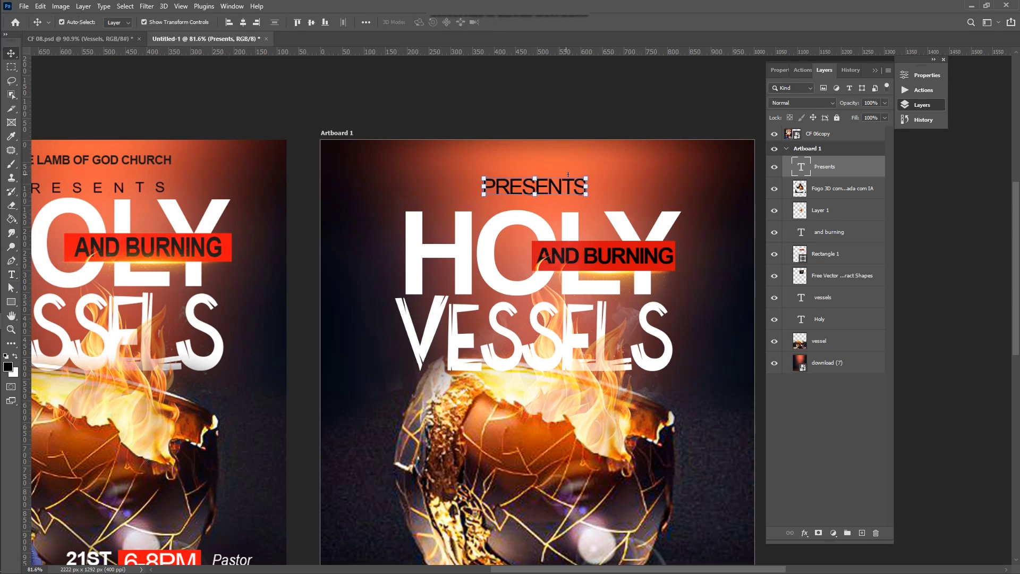
pyautogui.moveTo(589, 176); pyautogui.dragTo(490, 198)
pyautogui.press('Return')
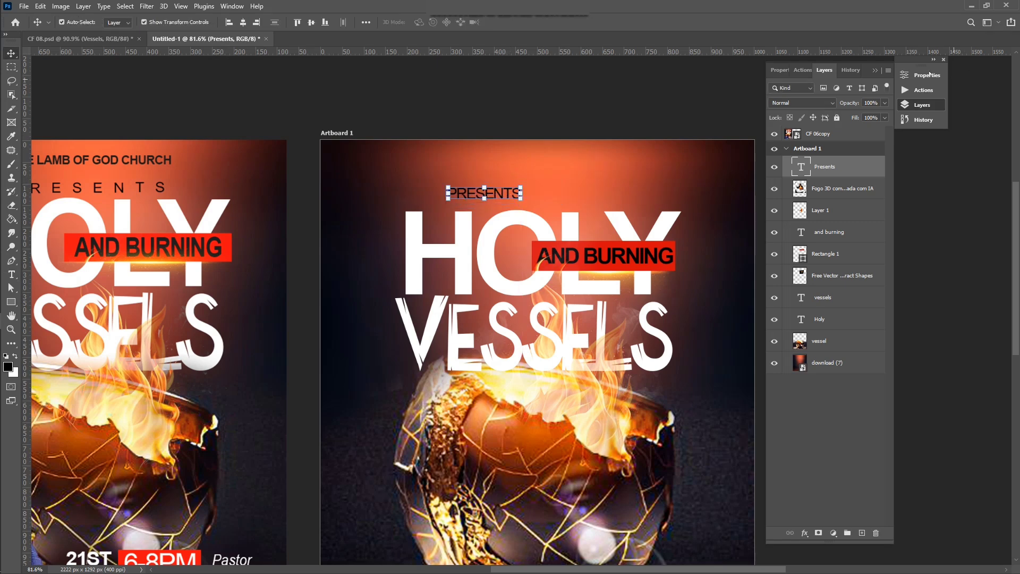
pyautogui.click(928, 75)
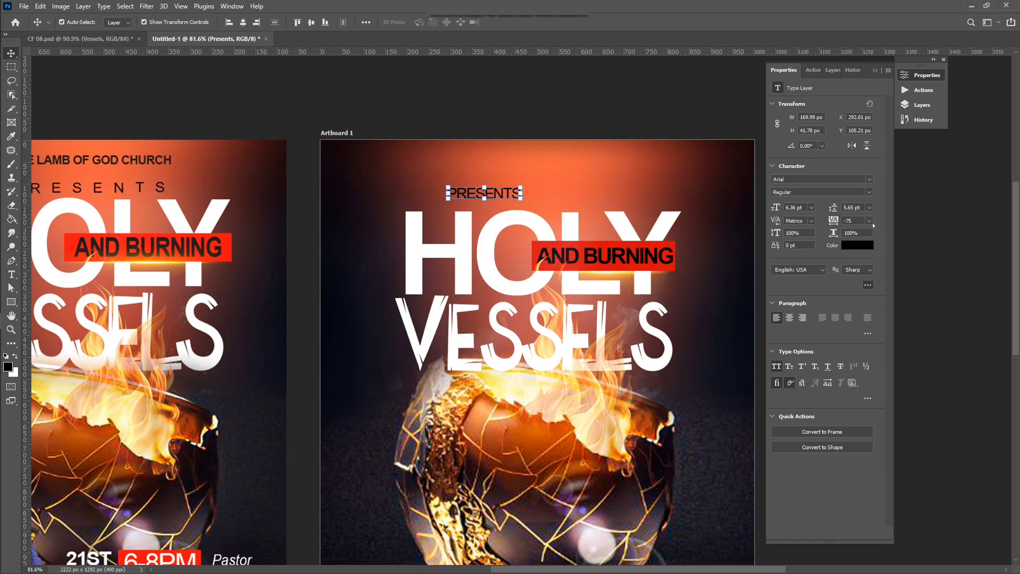
pyautogui.click(870, 221)
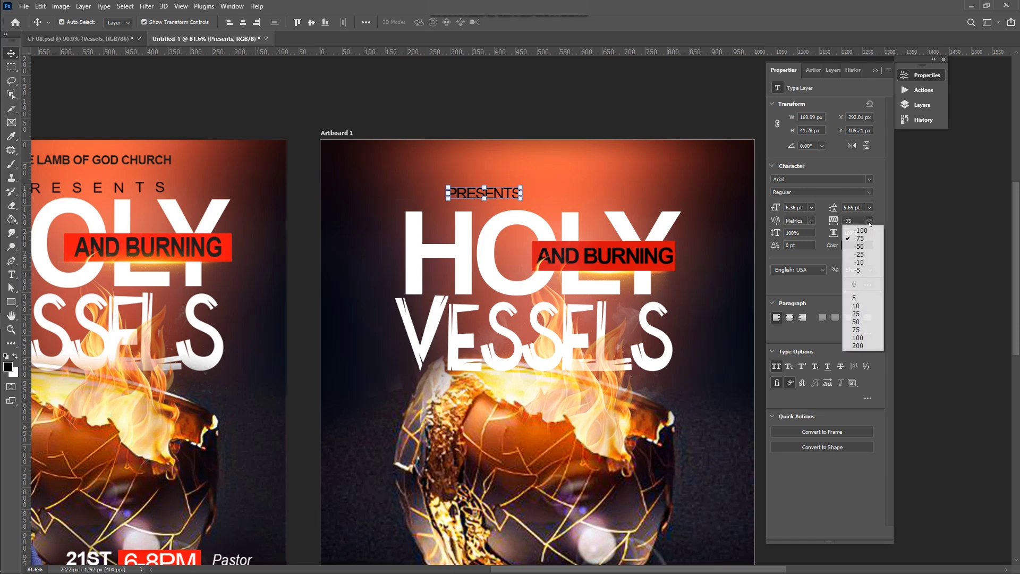
pyautogui.click(860, 345)
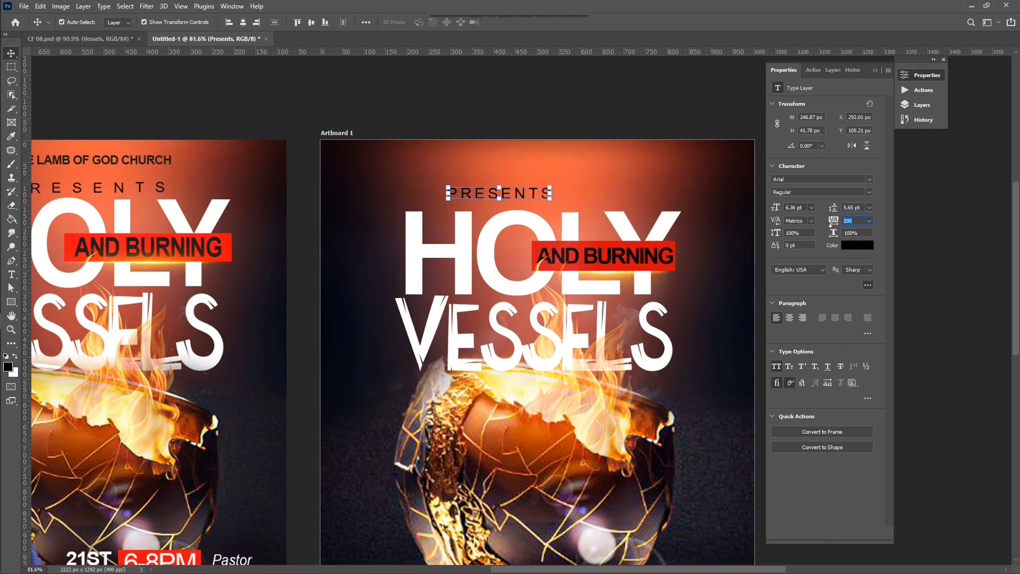
pyautogui.press('Return')
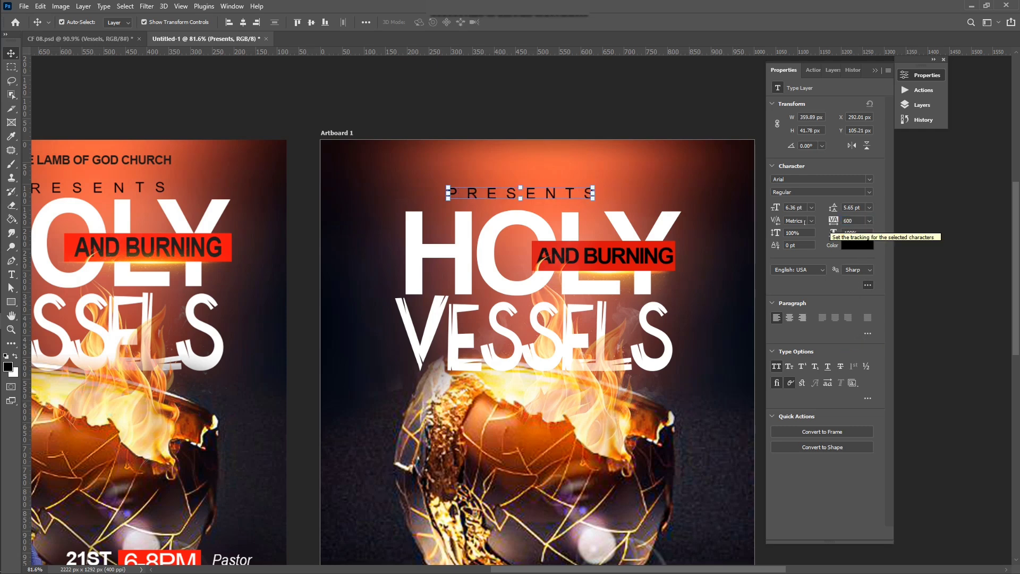
pyautogui.moveTo(529, 196); pyautogui.dragTo(551, 195)
pyautogui.click(567, 114)
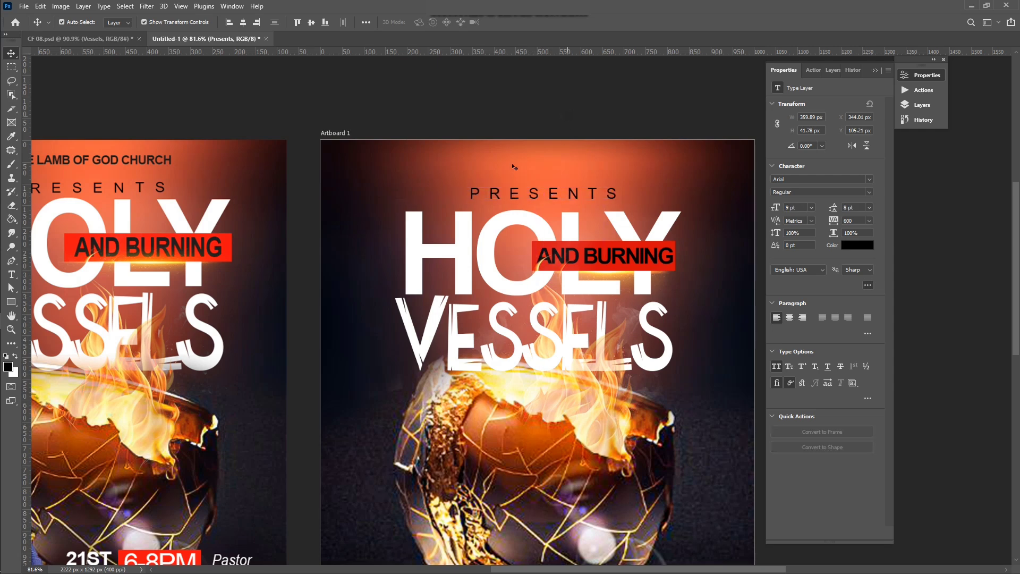
pyautogui.scroll(-1, 449, 205)
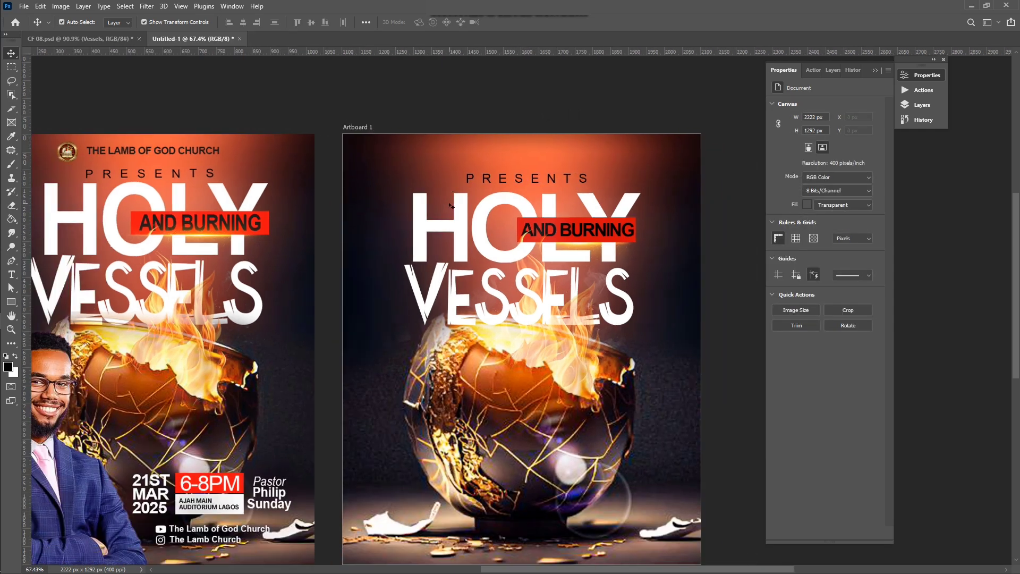
# Step: In File Explorer, move from Flyer 06 to Flyer 05 and select the Church Crest Design image
pyautogui.scroll(-1, 450, 206)
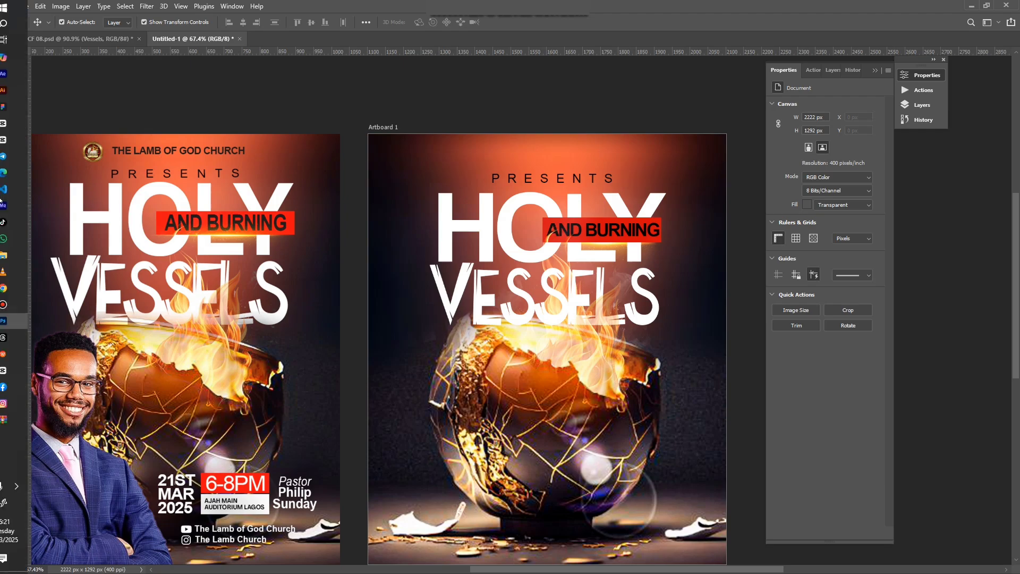
pyautogui.click(21, 256)
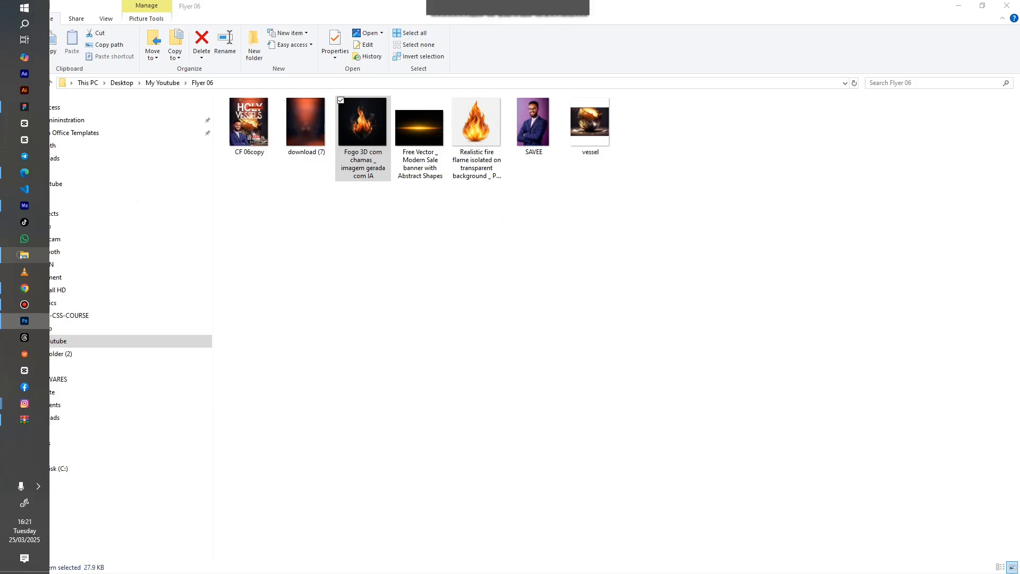
pyautogui.click(411, 222)
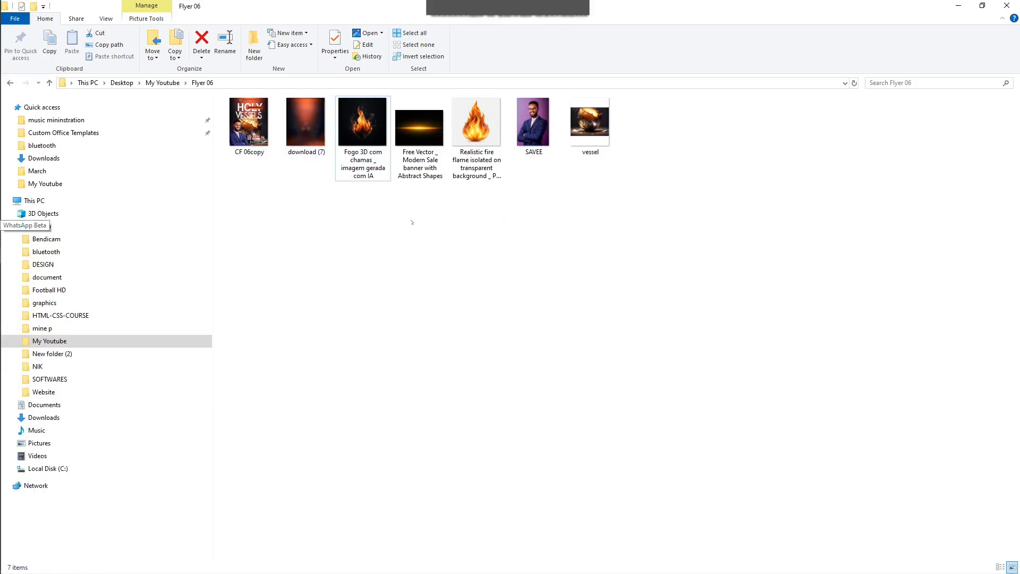
pyautogui.click(162, 82)
pyautogui.doubleClick(272, 137)
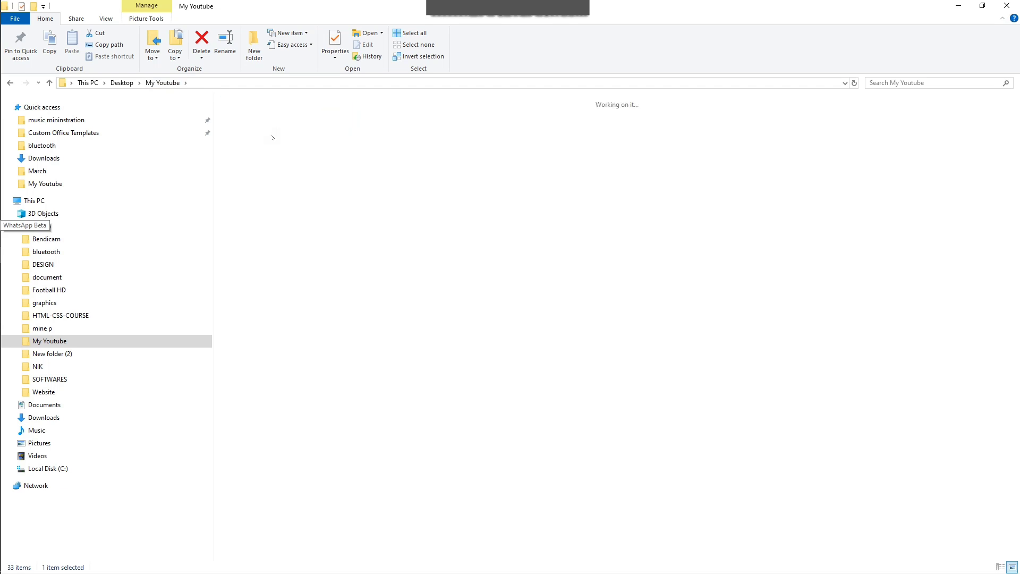
pyautogui.click(468, 134)
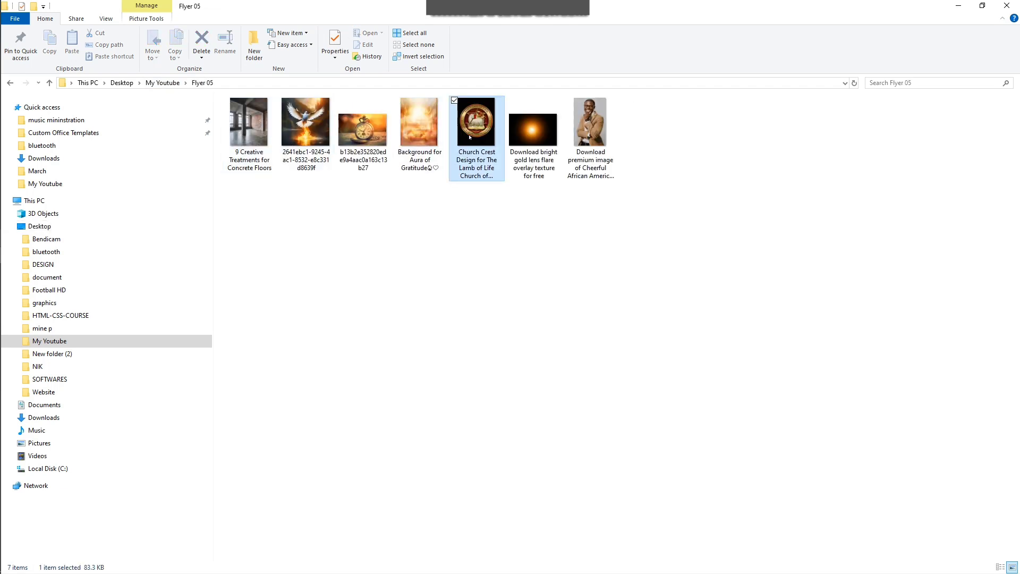
# Step: Place the church crest image into the flyer, scaled down to about a tenth
pyautogui.moveTo(469, 137); pyautogui.dragTo(527, 263)
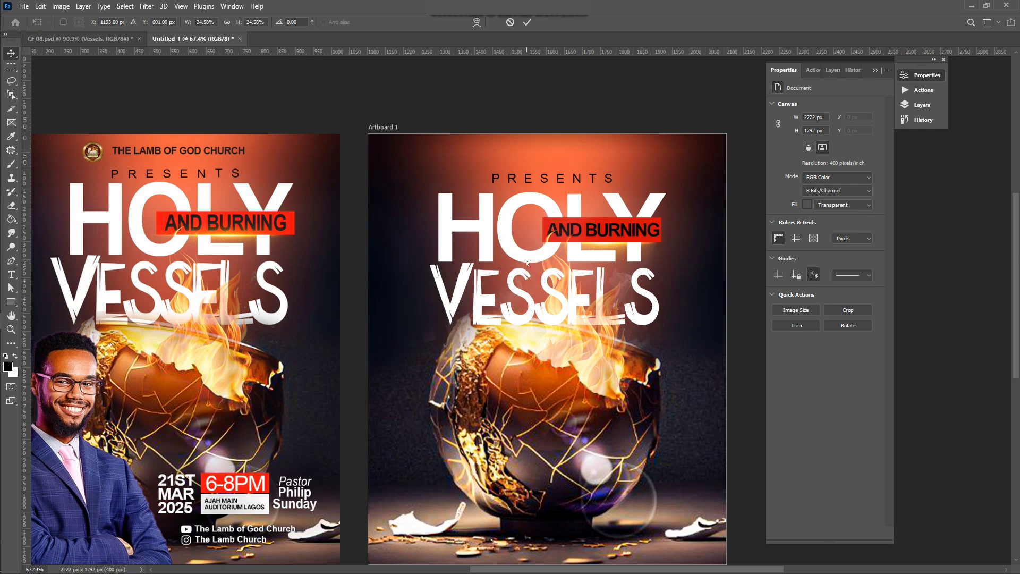
pyautogui.moveTo(362, 419); pyautogui.dragTo(496, 402)
pyautogui.moveTo(714, 101); pyautogui.dragTo(542, 308)
pyautogui.hotkey('ctrl', 'z')
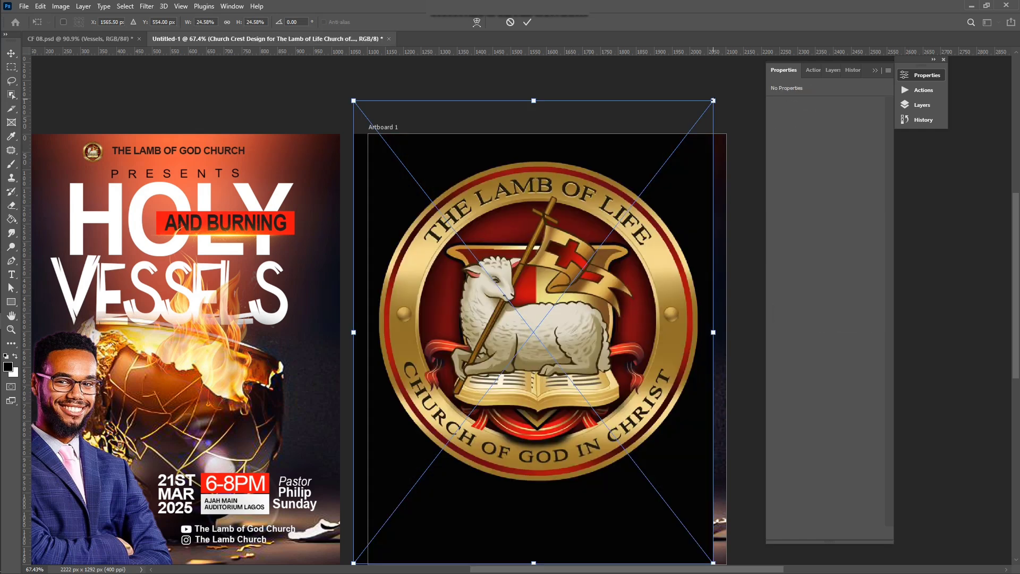
pyautogui.moveTo(713, 101); pyautogui.dragTo(603, 228)
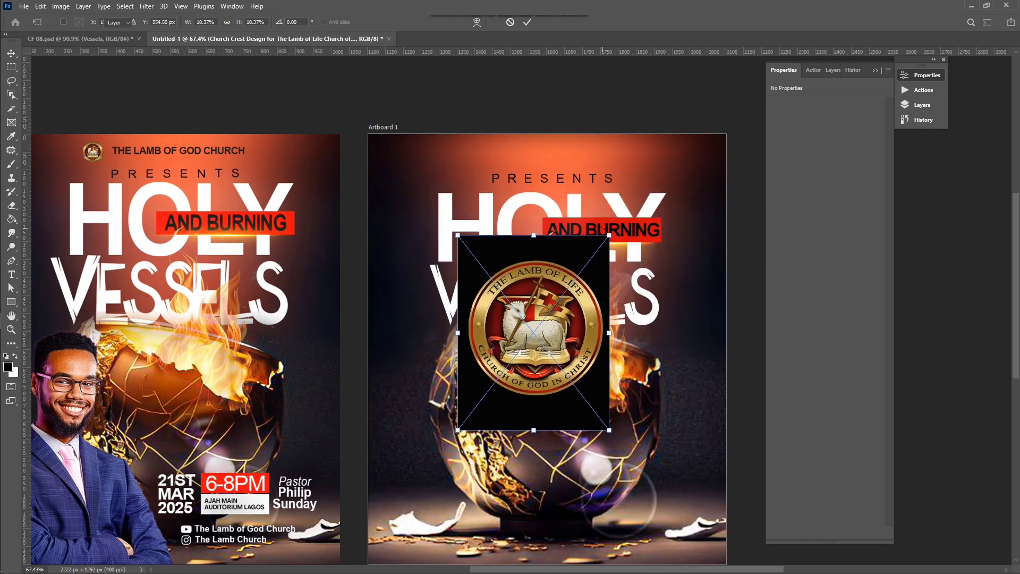
pyautogui.press('Return')
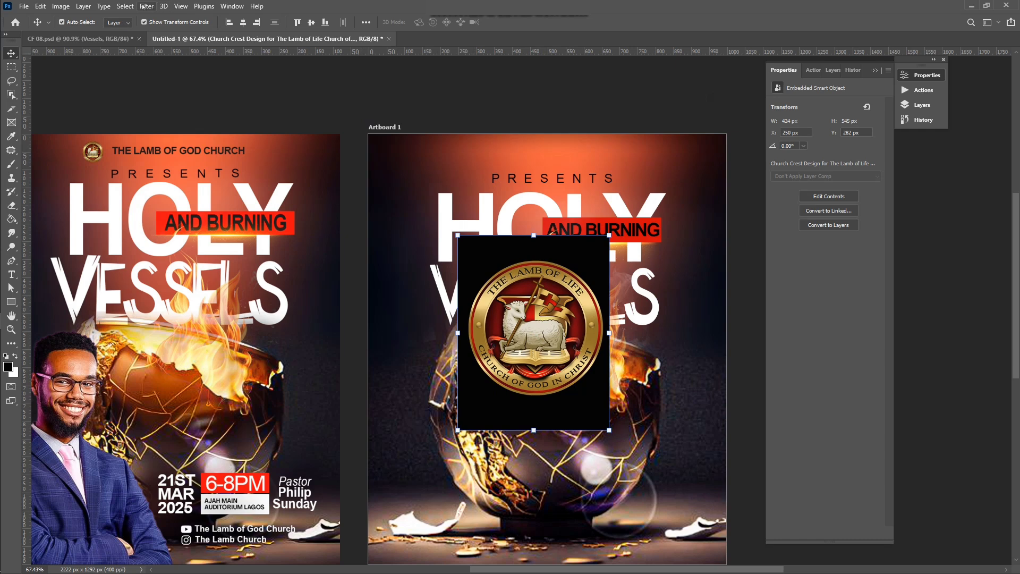
# Step: Remove the crest's black background: copy its selected subject to a new layer, delete the original
pyautogui.click(125, 6)
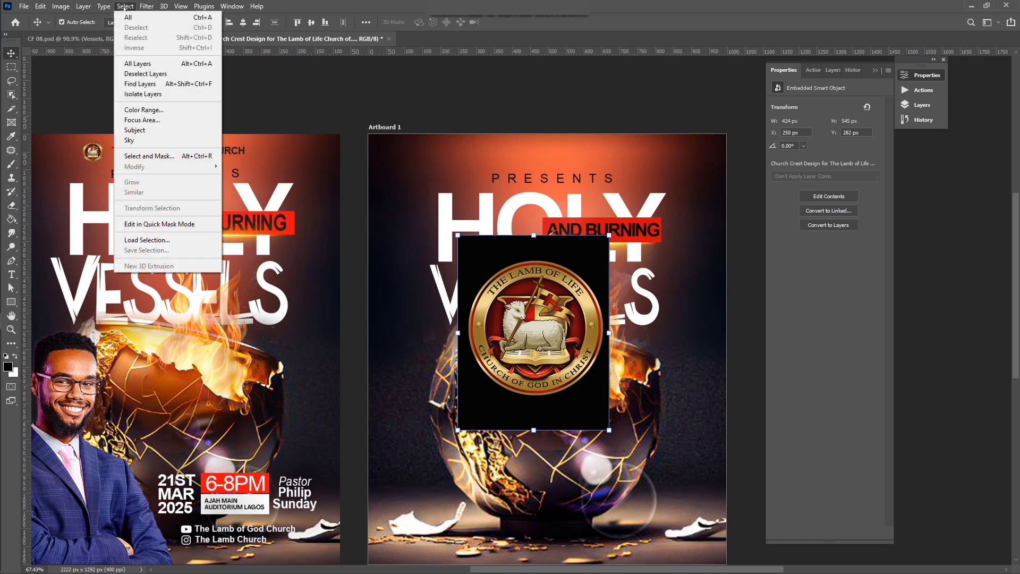
pyautogui.click(141, 130)
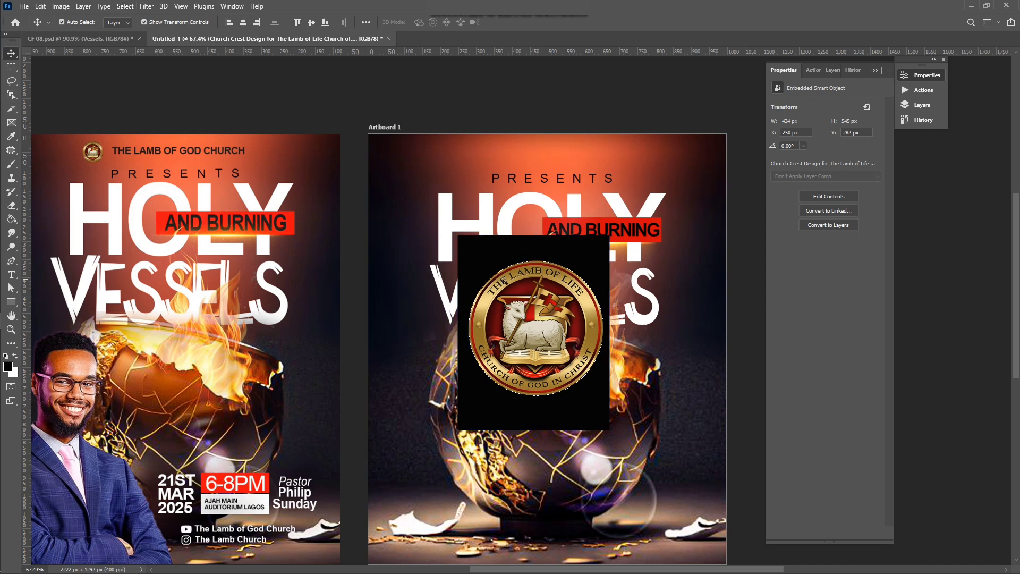
pyautogui.hotkey('ctrl', 'j')
pyautogui.click(560, 422)
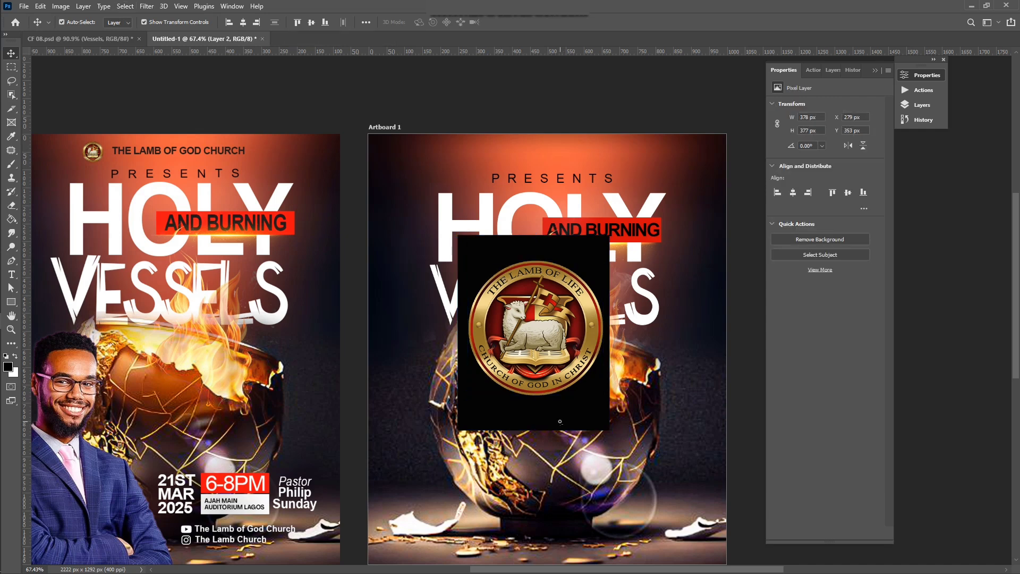
pyautogui.press('Delete')
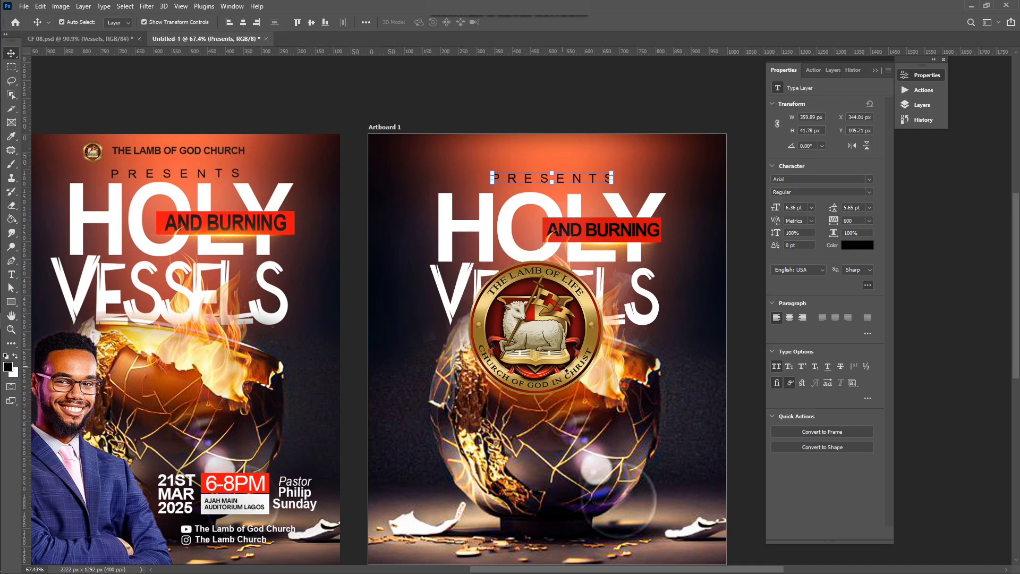
# Step: Shrink the cut-out crest into a small badge at the artboard's top-left
pyautogui.click(566, 371)
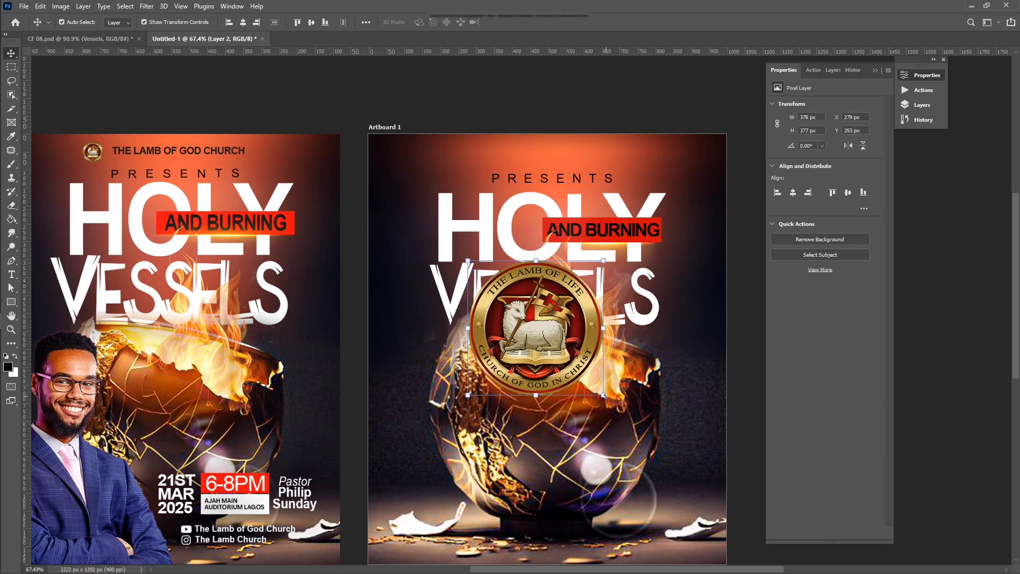
pyautogui.hotkey('ctrl', 't')
pyautogui.moveTo(604, 395); pyautogui.dragTo(453, 153)
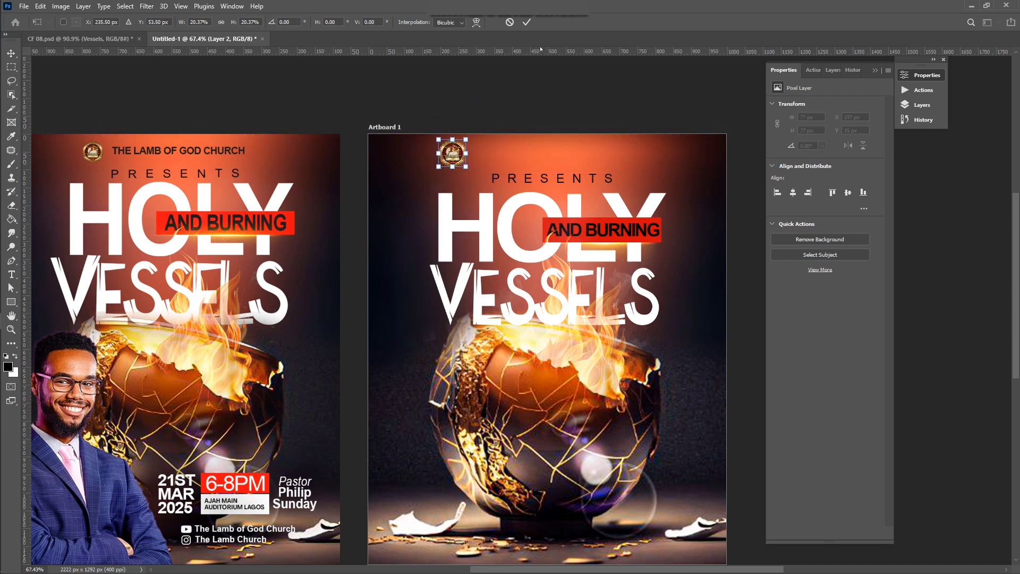
# Step: Commit the crest, then type THE LAMB OF GOD CHURCH near the top with 0 letter-spacing
pyautogui.click(527, 22)
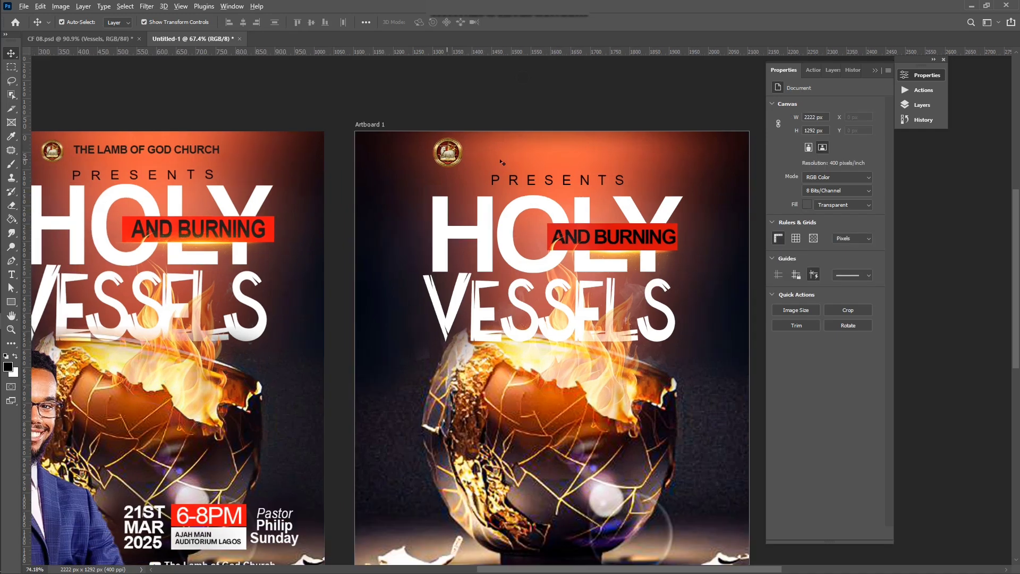
pyautogui.scroll(3, 501, 161)
pyautogui.press('t')
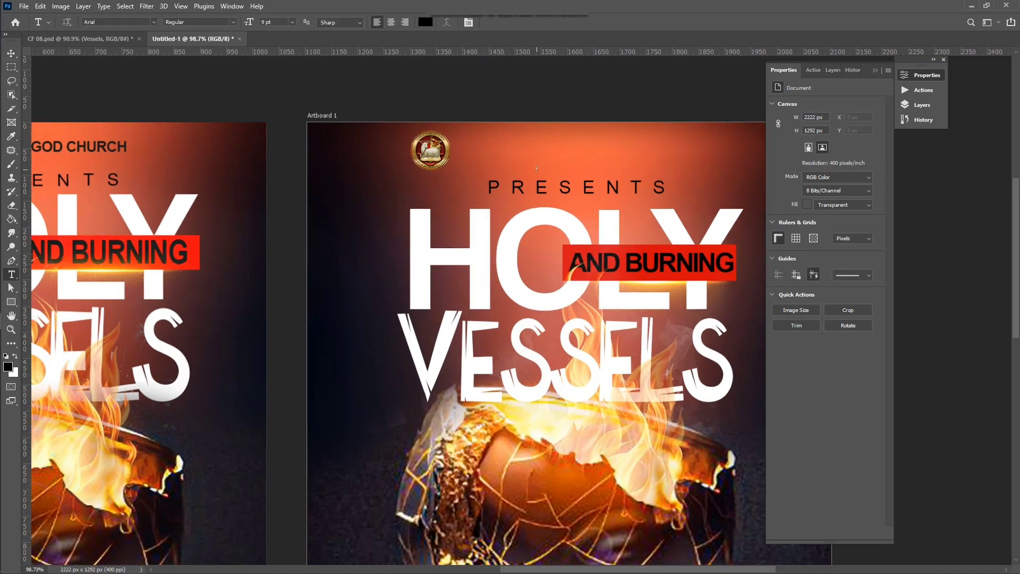
pyautogui.click(494, 147)
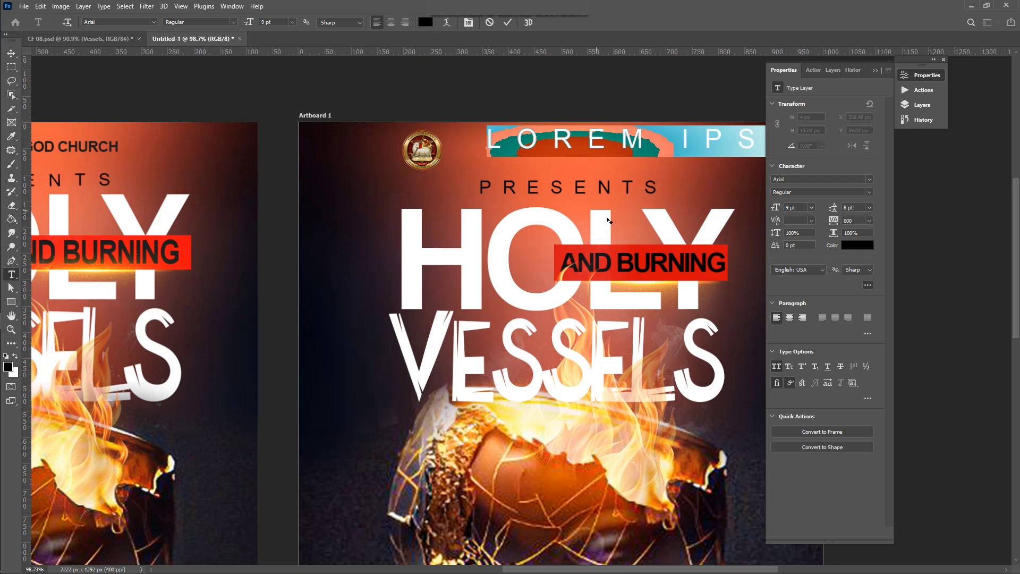
pyautogui.click(869, 222)
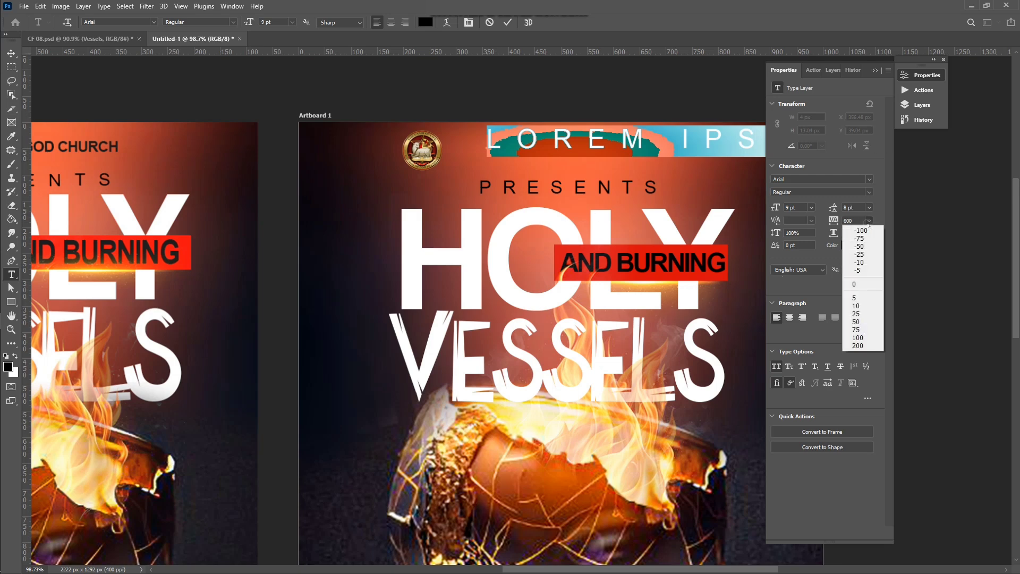
pyautogui.click(856, 283)
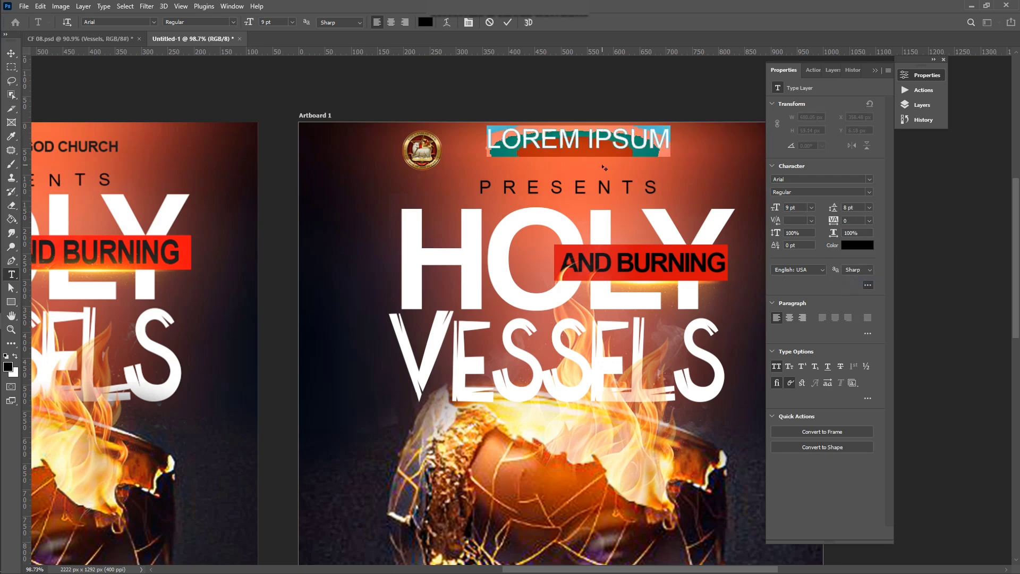
pyautogui.write('T')
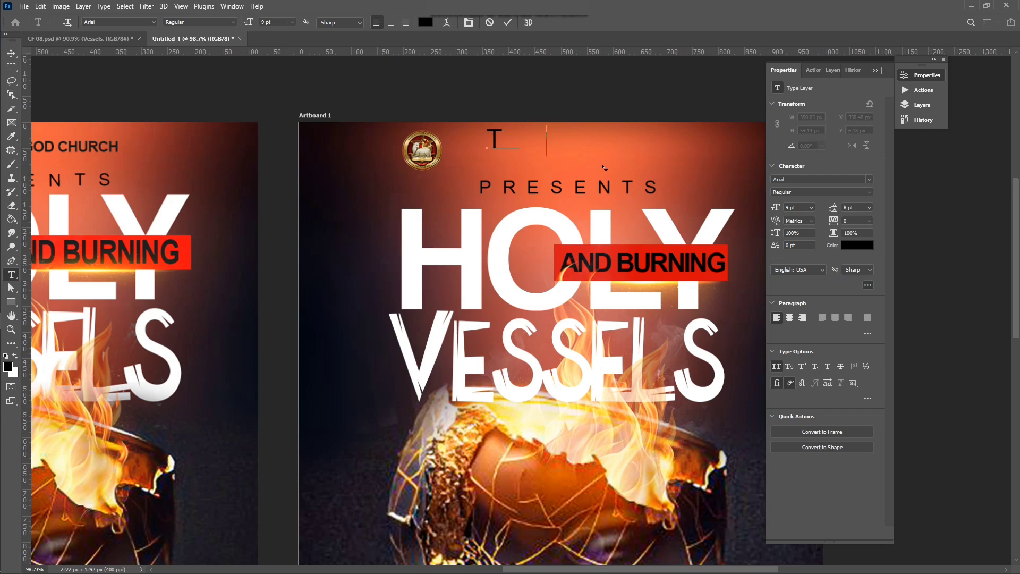
pyautogui.write('HE LAM')
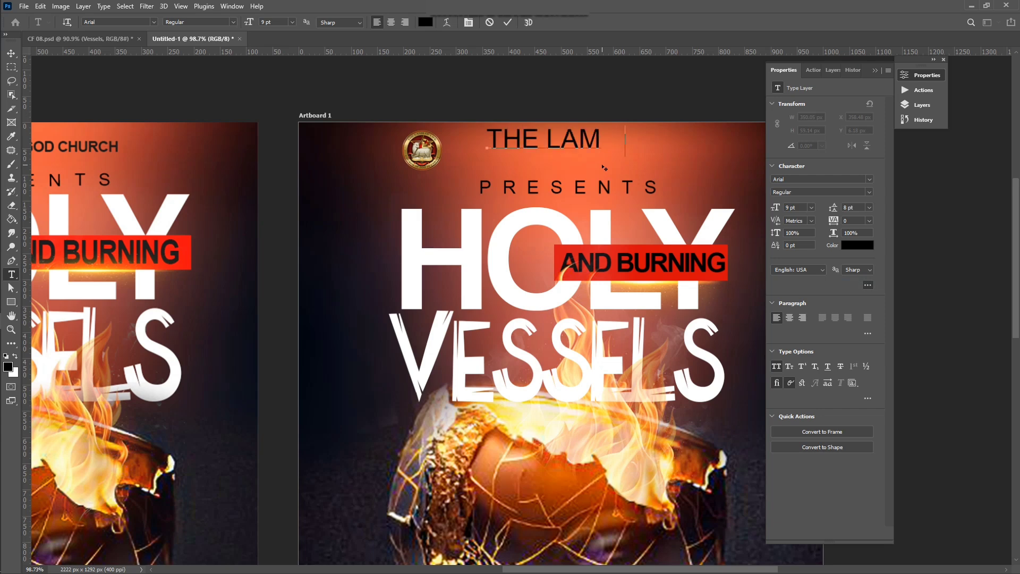
pyautogui.write('B OF')
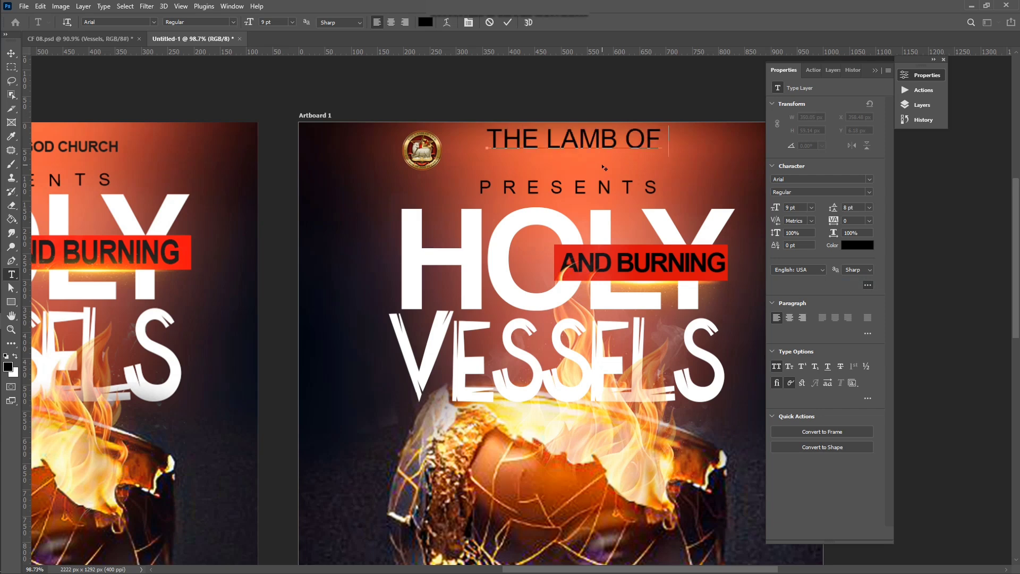
pyautogui.write(' GOD CH')
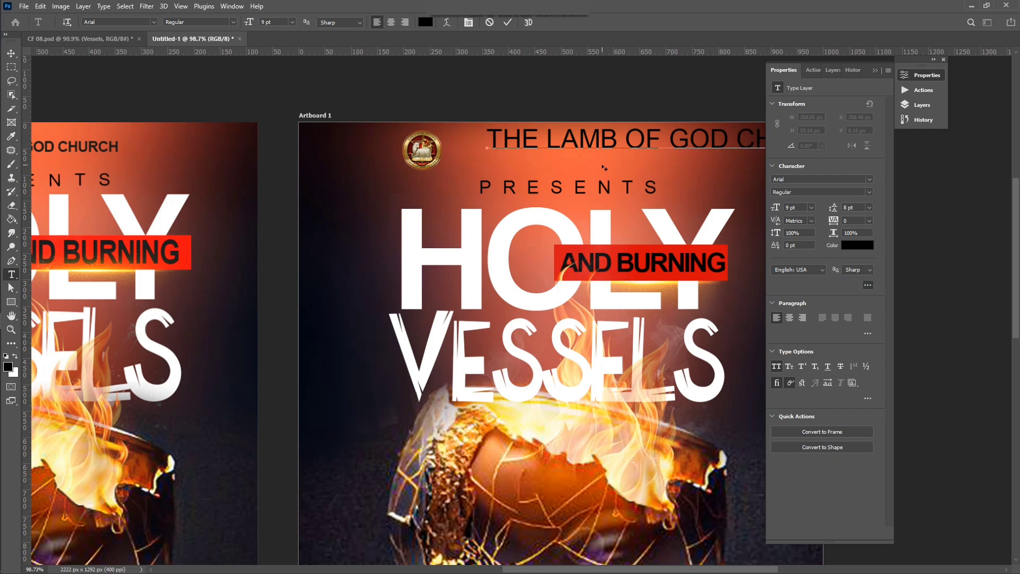
pyautogui.scroll(-3, 603, 167)
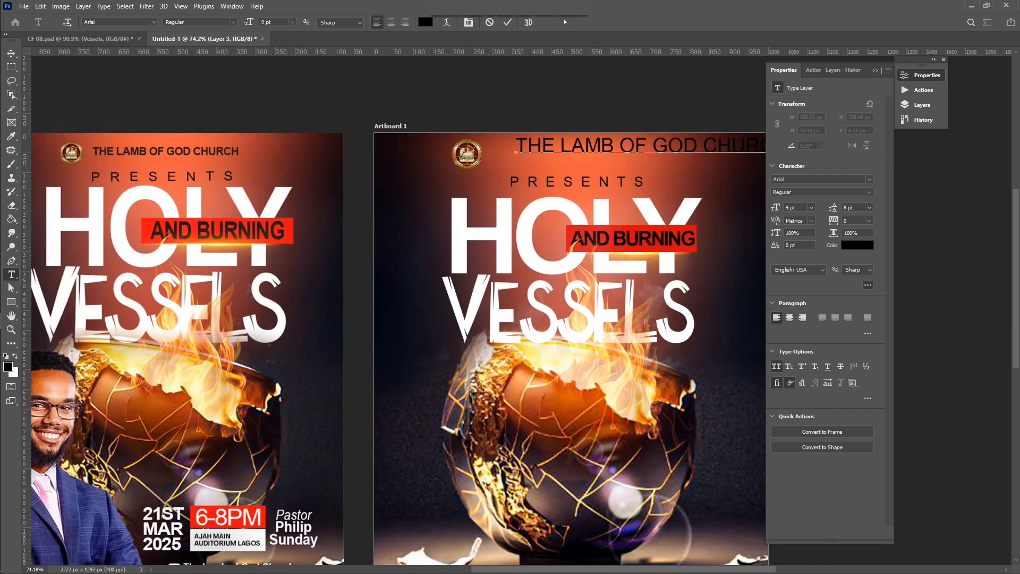
pyautogui.click(510, 22)
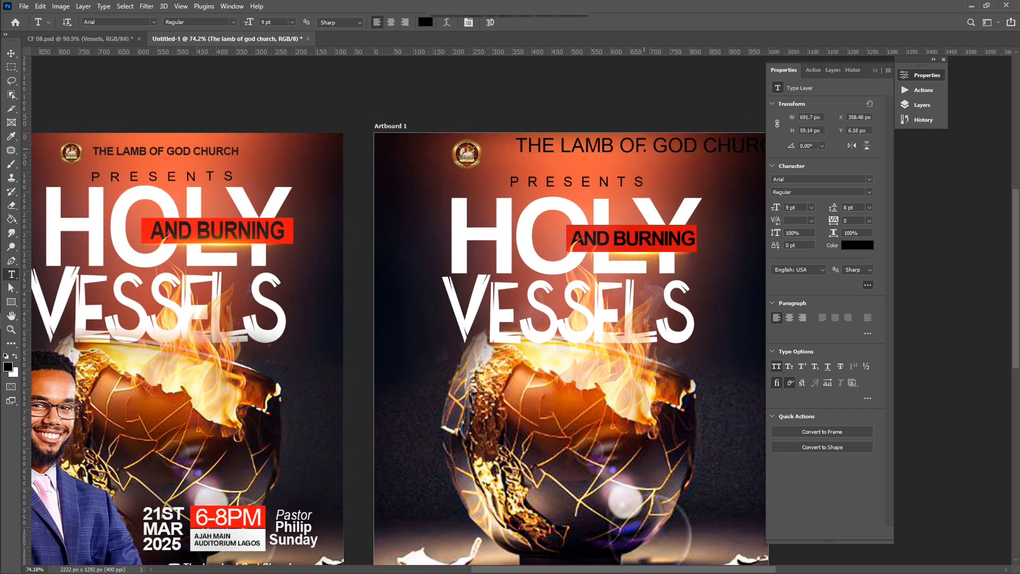
# Step: Move and scale the church name beside the crest and make it Bold
pyautogui.press('v')
pyautogui.moveTo(657, 151); pyautogui.dragTo(616, 158)
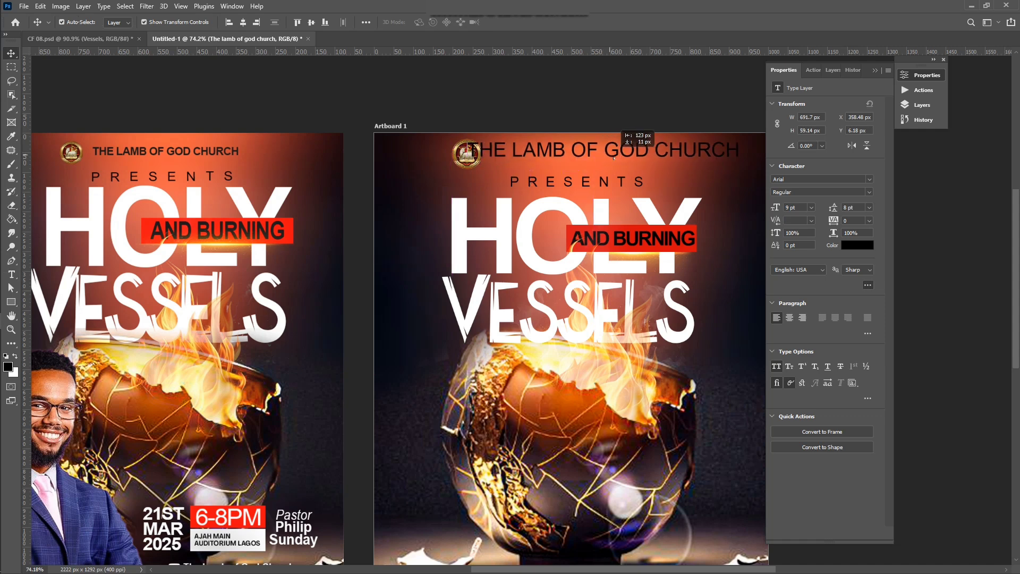
pyautogui.moveTo(744, 145); pyautogui.dragTo(640, 158)
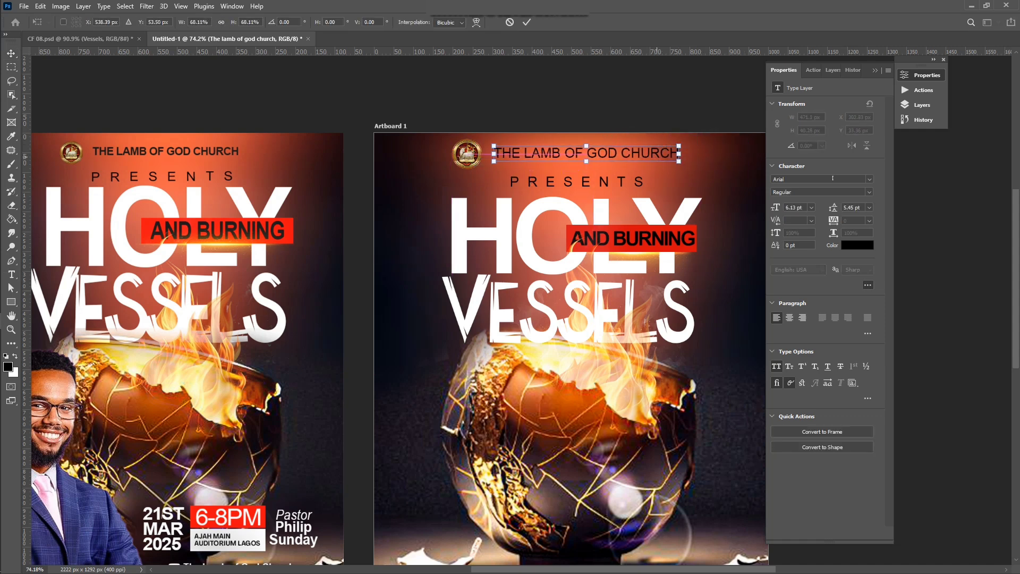
pyautogui.click(527, 23)
pyautogui.click(871, 192)
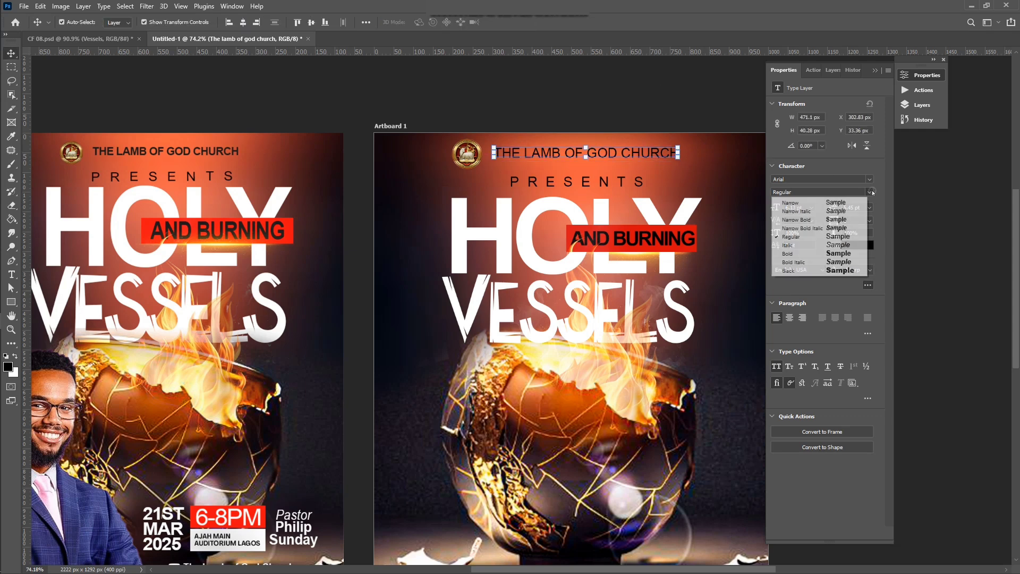
pyautogui.click(808, 253)
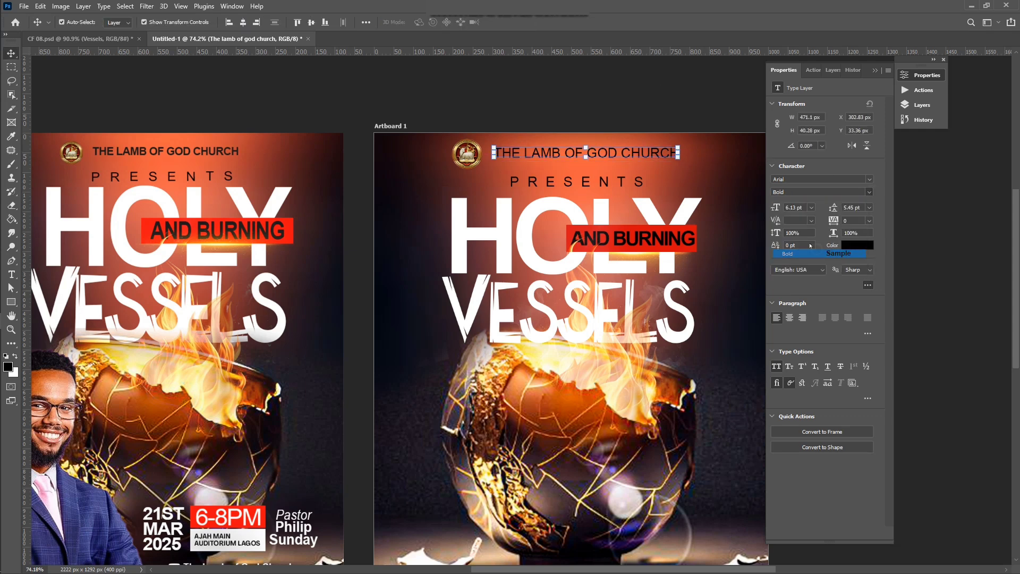
pyautogui.click(712, 108)
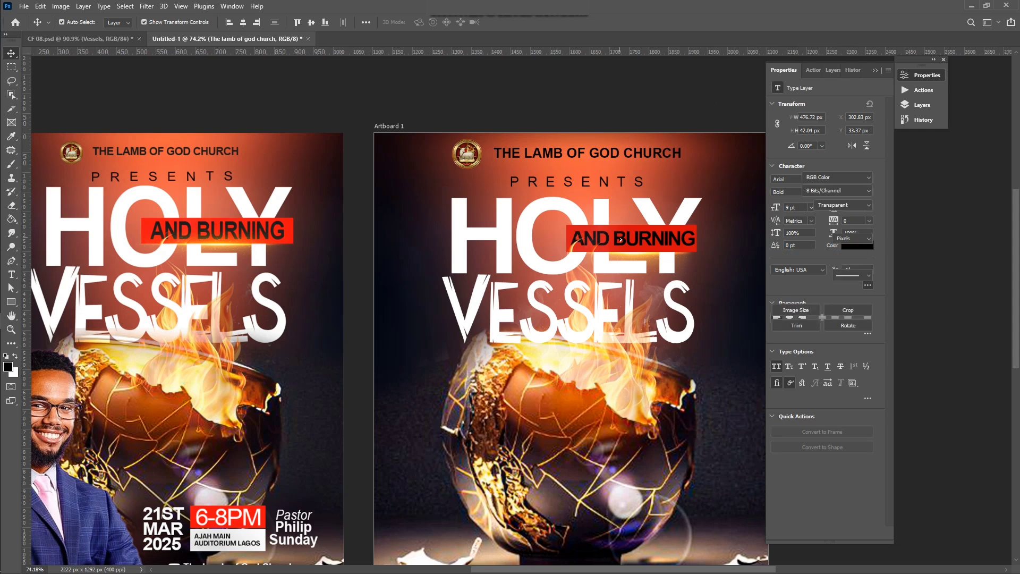
pyautogui.scroll(-3, 621, 240)
# Step: In File Explorer, go back to the Flyer 06 folder and select the SAVEE portrait
pyautogui.scroll(-3, 620, 240)
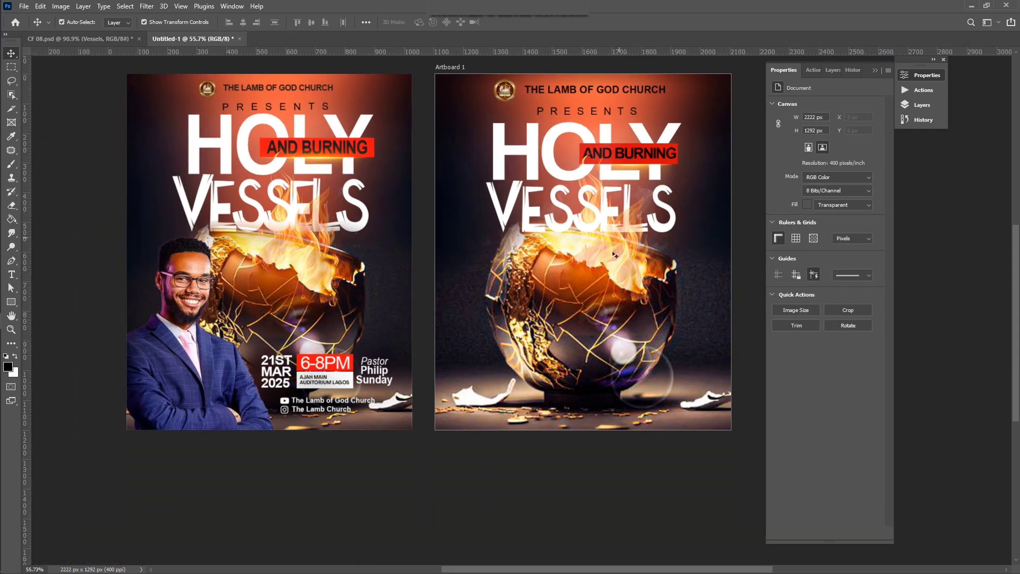
pyautogui.scroll(-1, 605, 297)
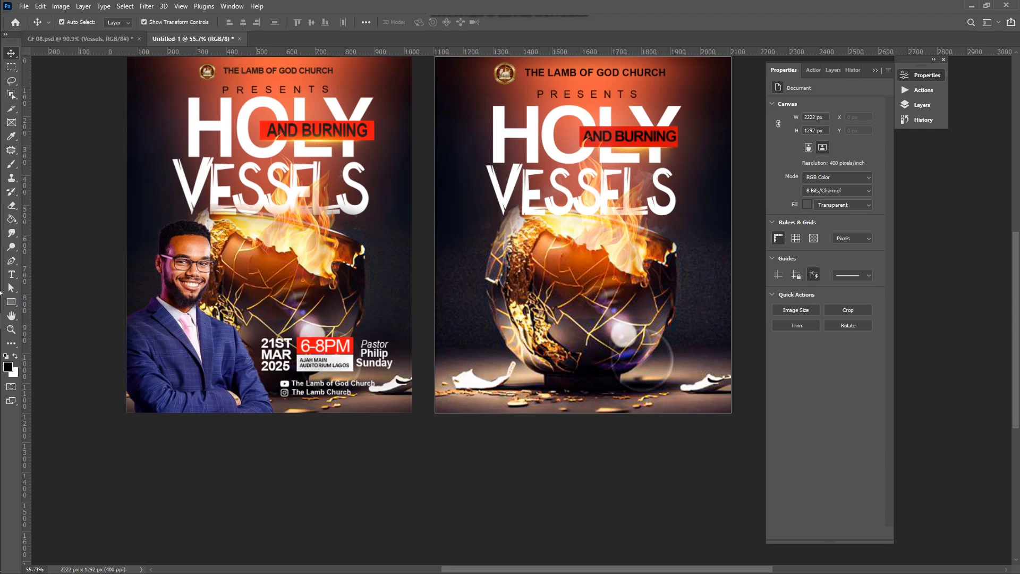
pyautogui.click(9, 255)
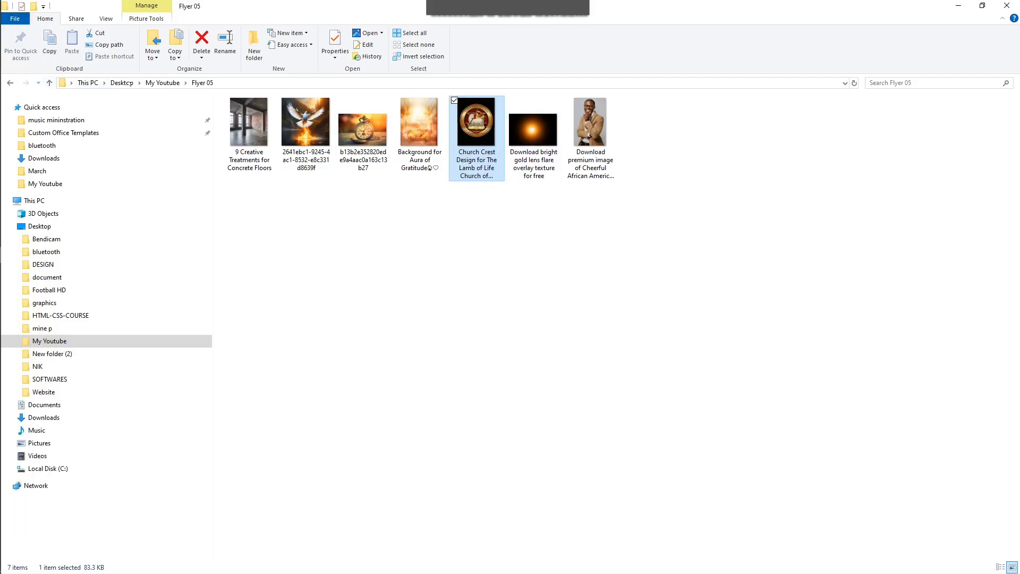
pyautogui.click(162, 83)
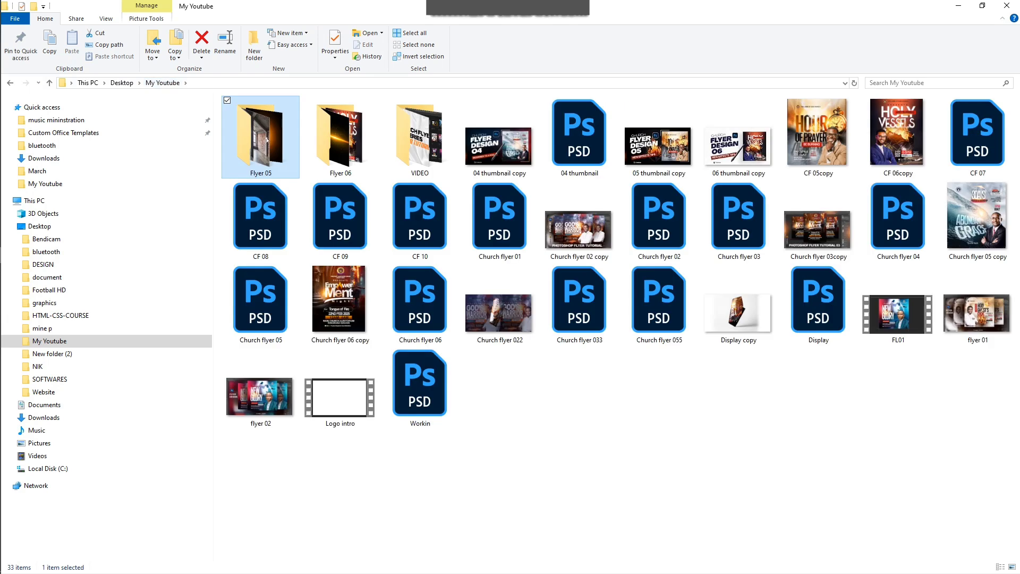
pyautogui.doubleClick(307, 141)
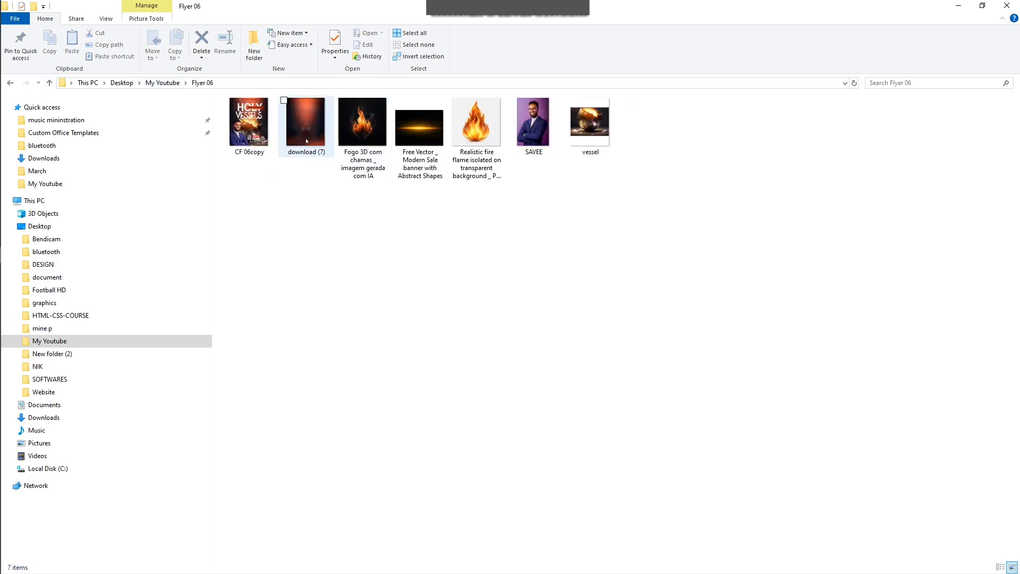
pyautogui.click(528, 131)
# Step: Place the SAVEE portrait at about 29% size, nudge it, and run Select > Subject on him
pyautogui.moveTo(528, 132); pyautogui.dragTo(610, 230)
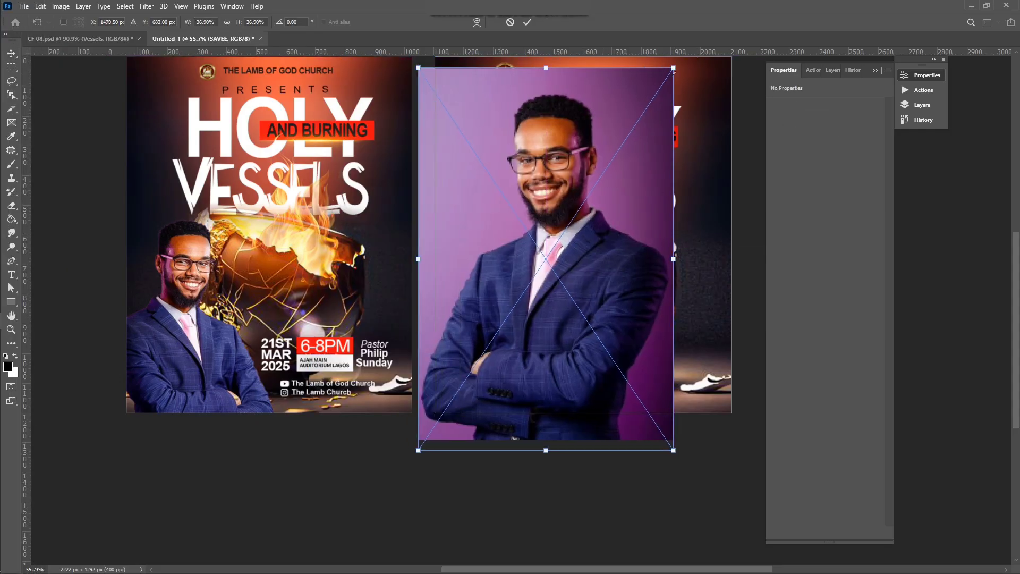
pyautogui.moveTo(673, 67); pyautogui.dragTo(646, 108)
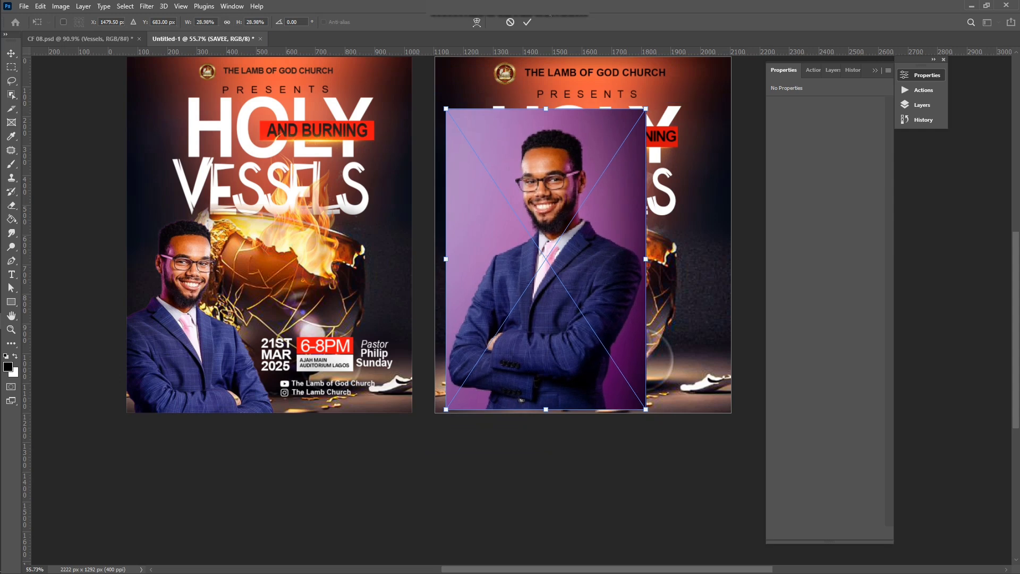
pyautogui.click(528, 20)
pyautogui.moveTo(537, 171); pyautogui.dragTo(539, 167)
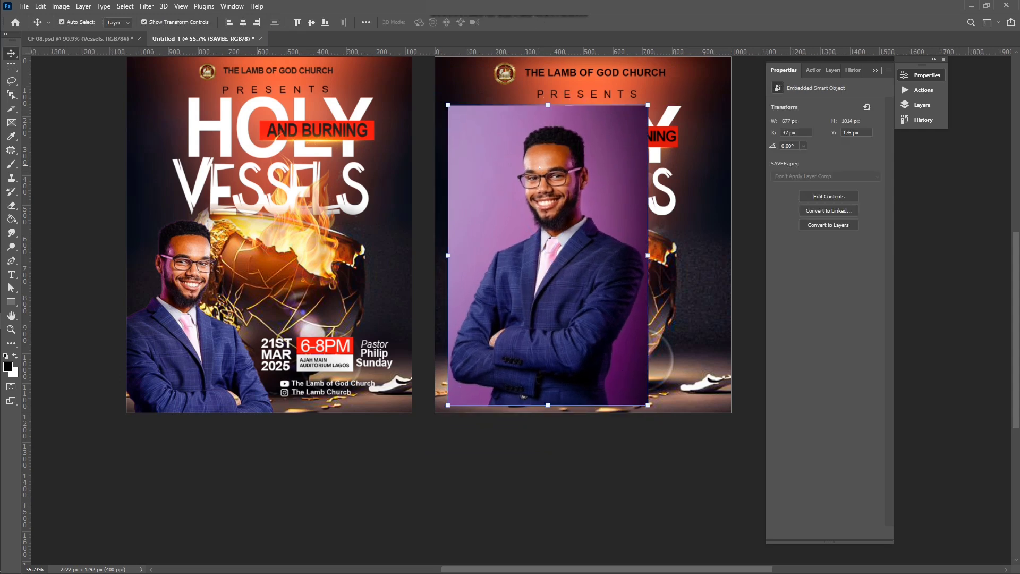
pyautogui.click(126, 6)
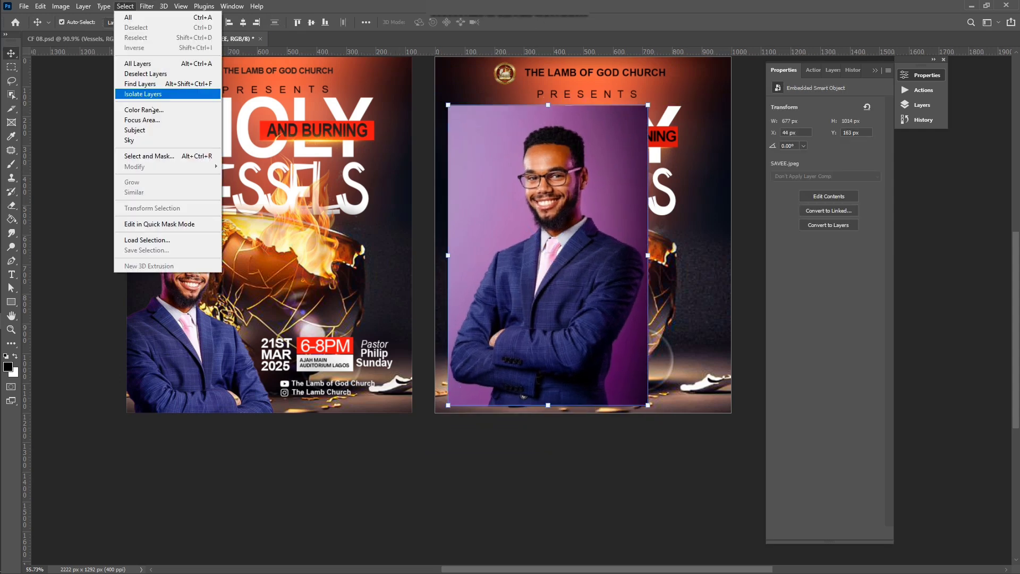
pyautogui.click(154, 128)
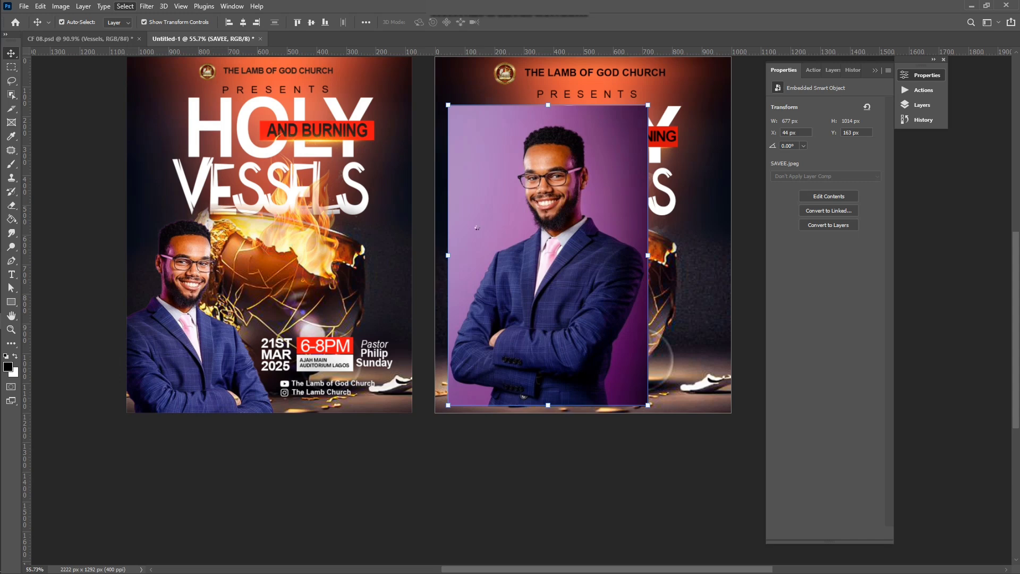
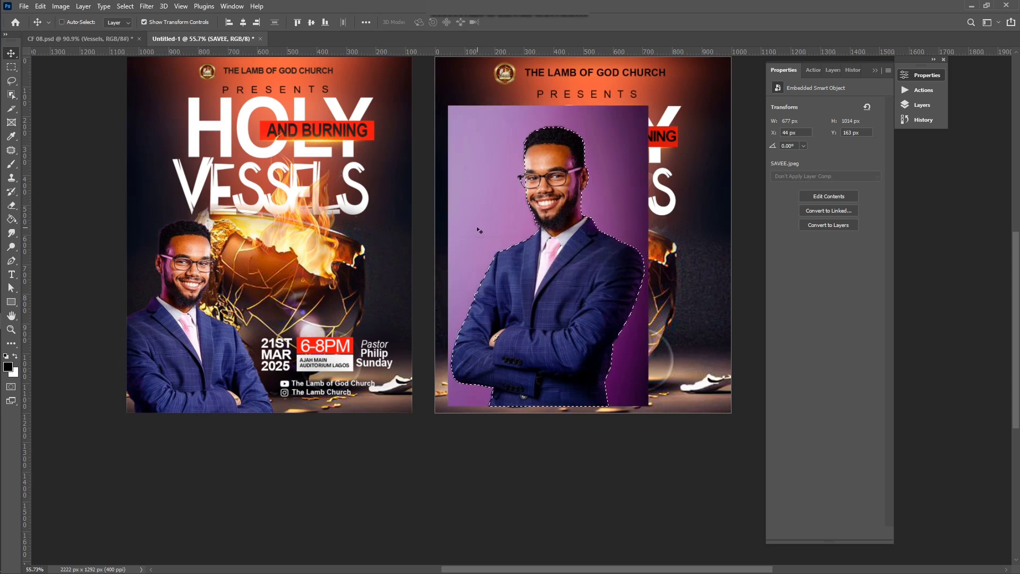
# Step: Copy the selected pastor onto his own layer and delete the purple-background photo
pyautogui.hotkey('ctrl', 'j')
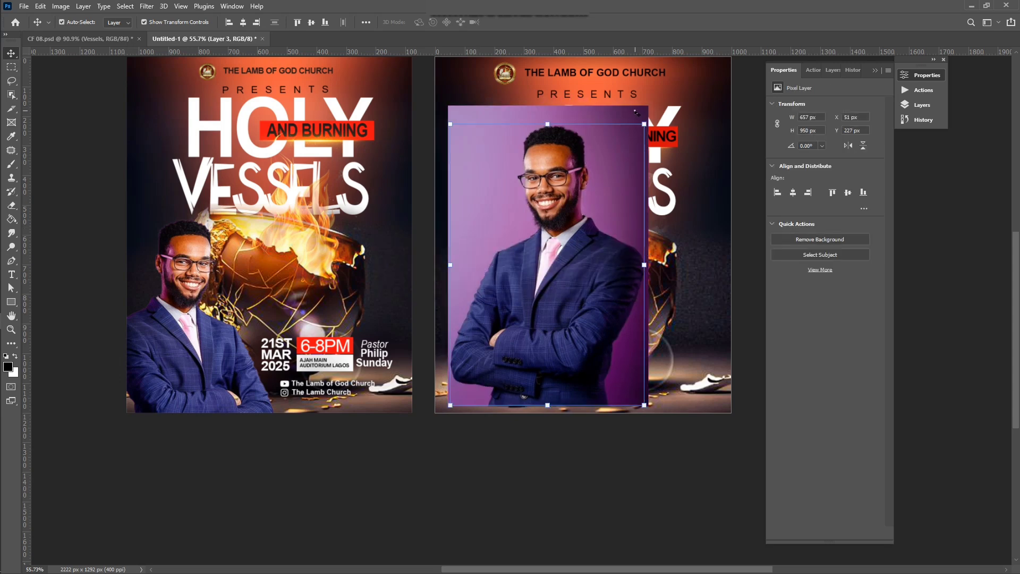
pyautogui.click(635, 111)
pyautogui.press('Delete')
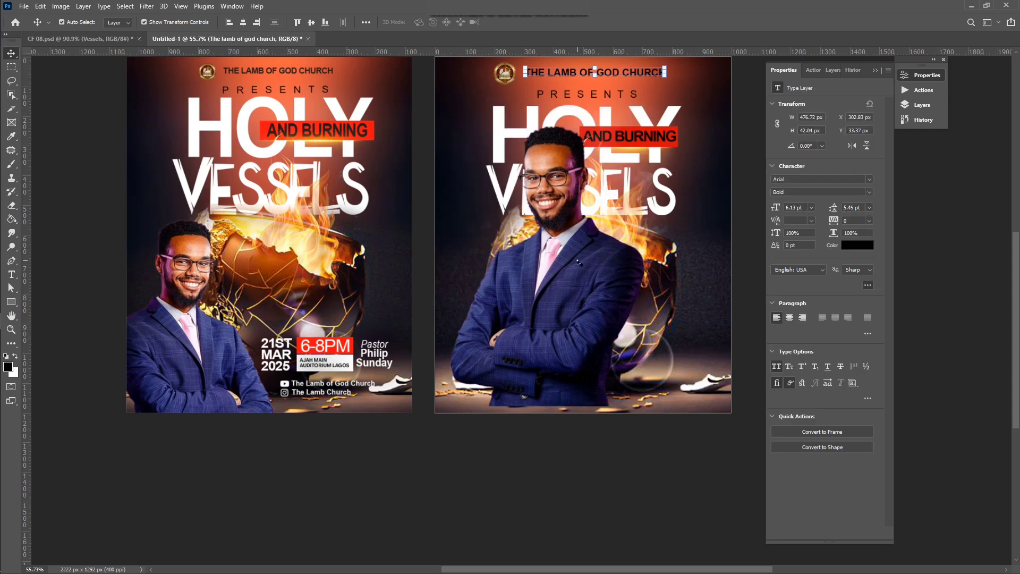
# Step: Scale the pastor cutout to about 94% and move it down-left
pyautogui.click(579, 262)
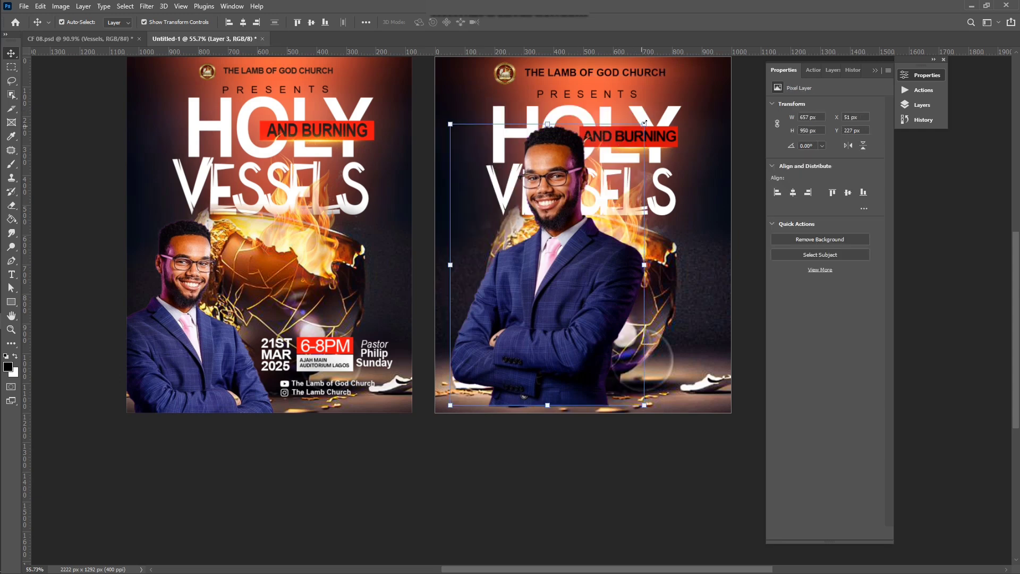
pyautogui.moveTo(645, 121); pyautogui.dragTo(632, 141)
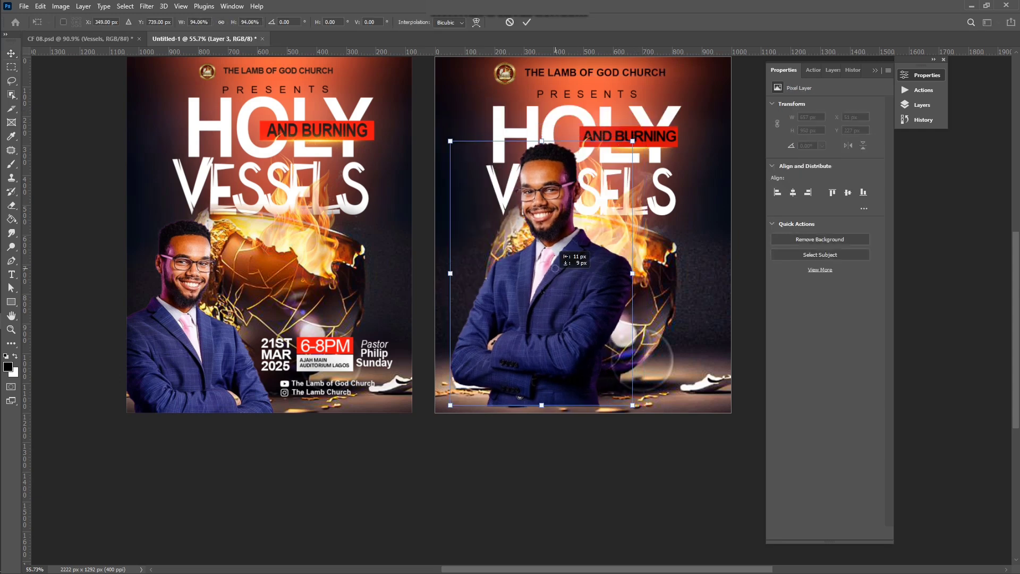
pyautogui.moveTo(555, 272); pyautogui.dragTo(522, 321)
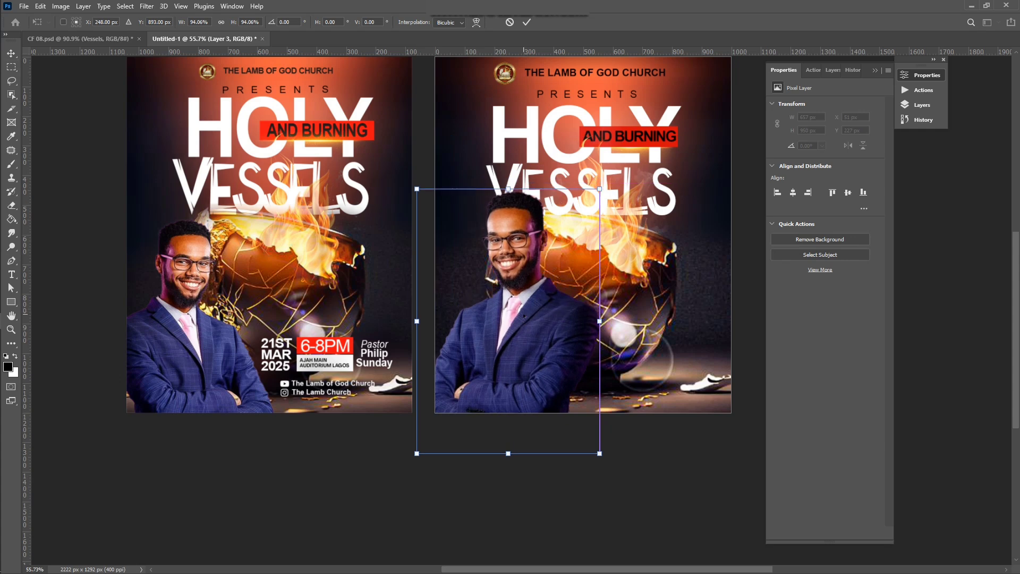
pyautogui.click(524, 23)
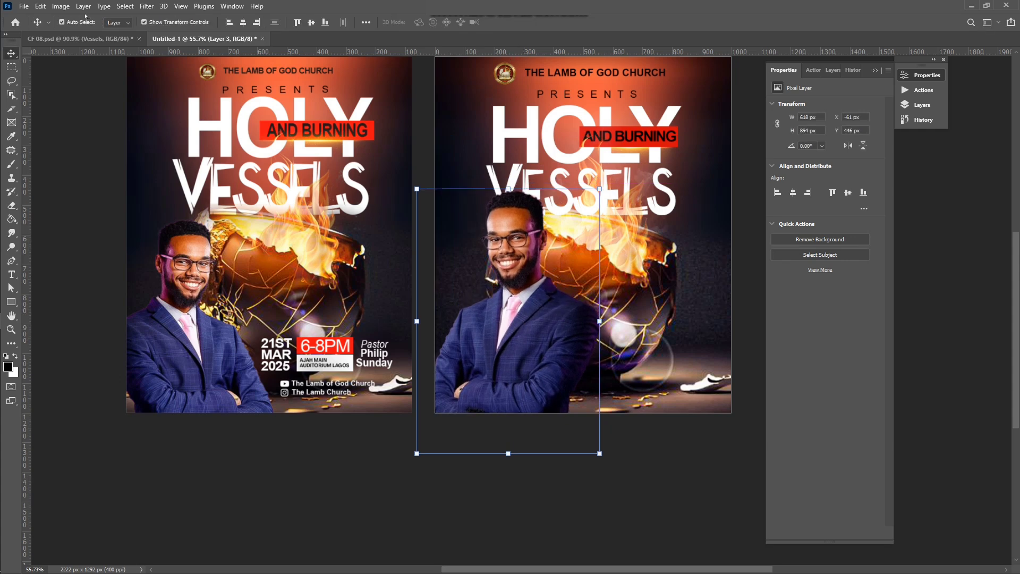
# Step: Flip the pastor cutout horizontally and move it slightly lower
pyautogui.click(41, 6)
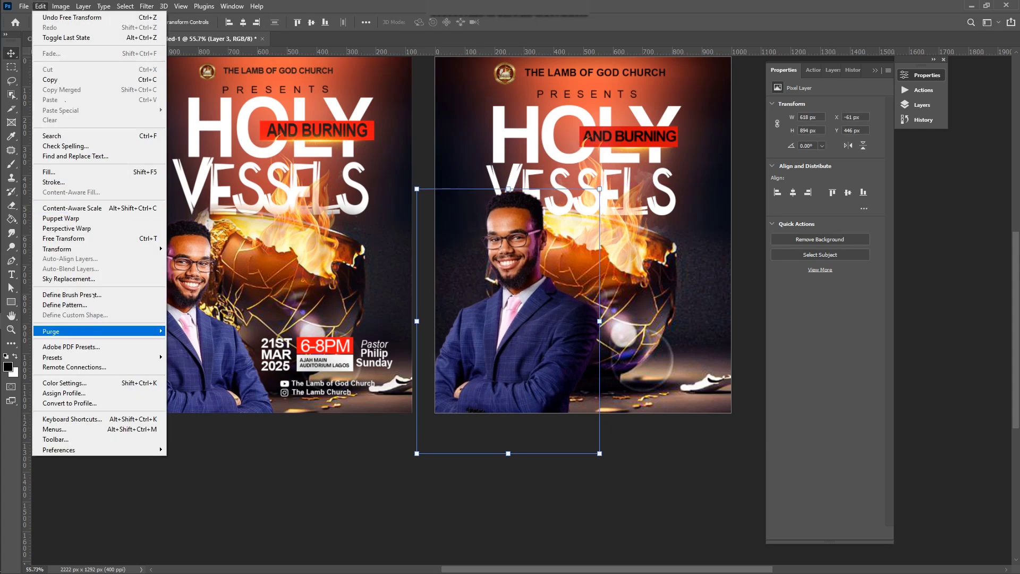
pyautogui.moveTo(106, 249)
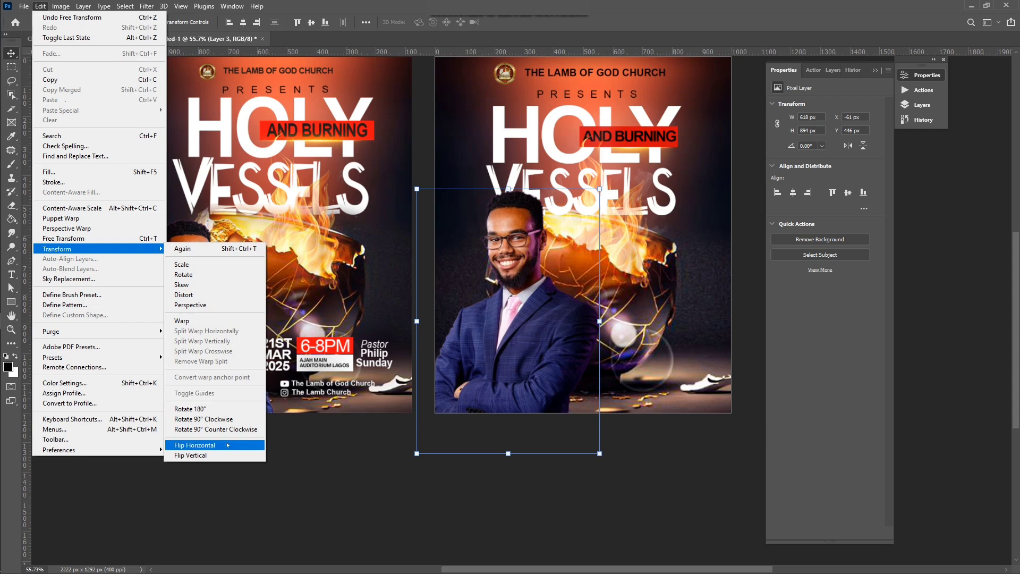
pyautogui.click(227, 445)
pyautogui.moveTo(496, 308); pyautogui.dragTo(497, 319)
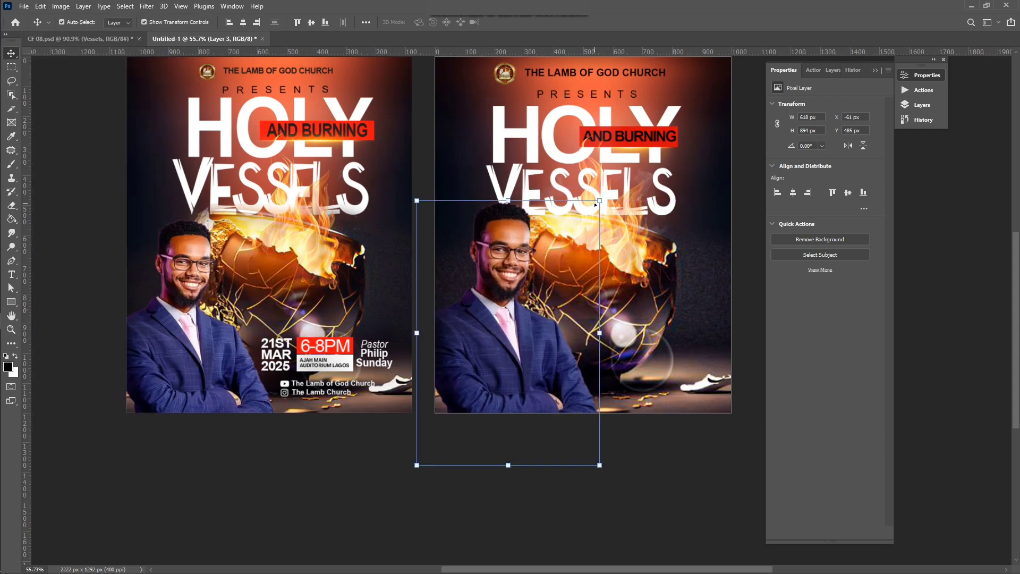
# Step: Shrink the pastor cutout to 597×863 px and commit it
pyautogui.click(590, 250)
pyautogui.click(522, 298)
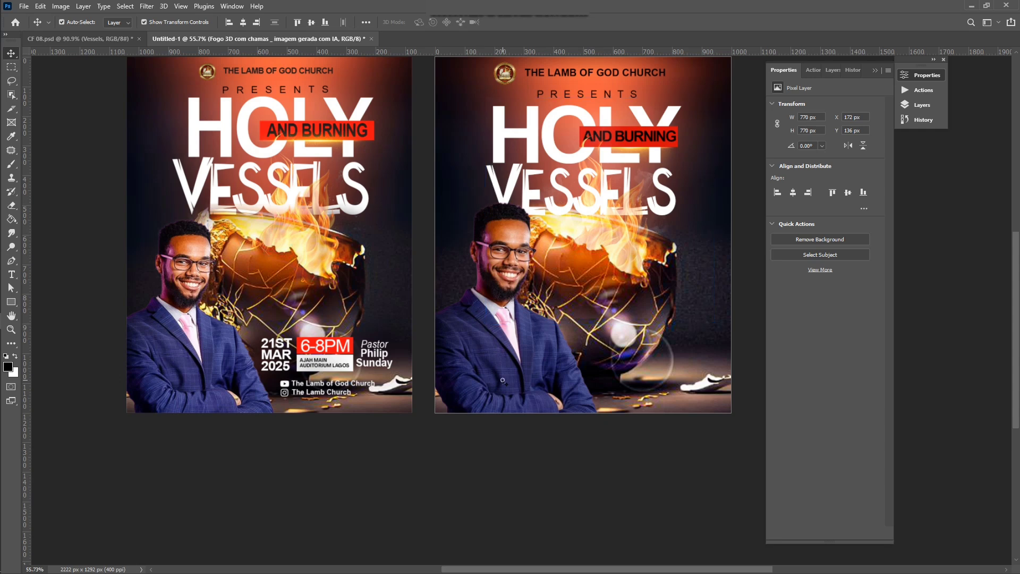
pyautogui.moveTo(598, 204); pyautogui.dragTo(594, 213)
pyautogui.press('Return')
pyautogui.scroll(-1, 471, 242)
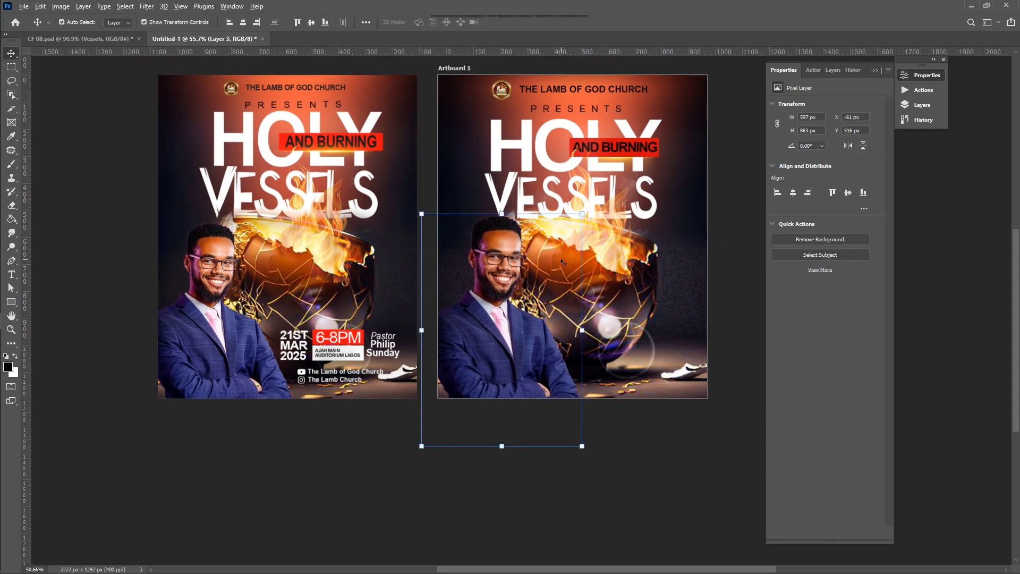
pyautogui.scroll(2, 694, 162)
pyautogui.click(739, 161)
pyautogui.scroll(2, 568, 291)
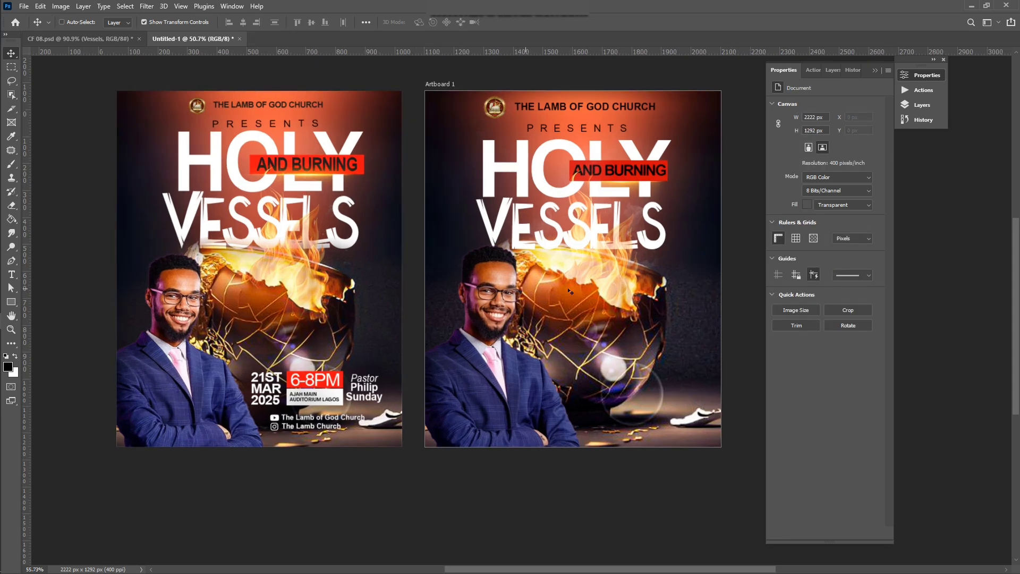
pyautogui.click(478, 369)
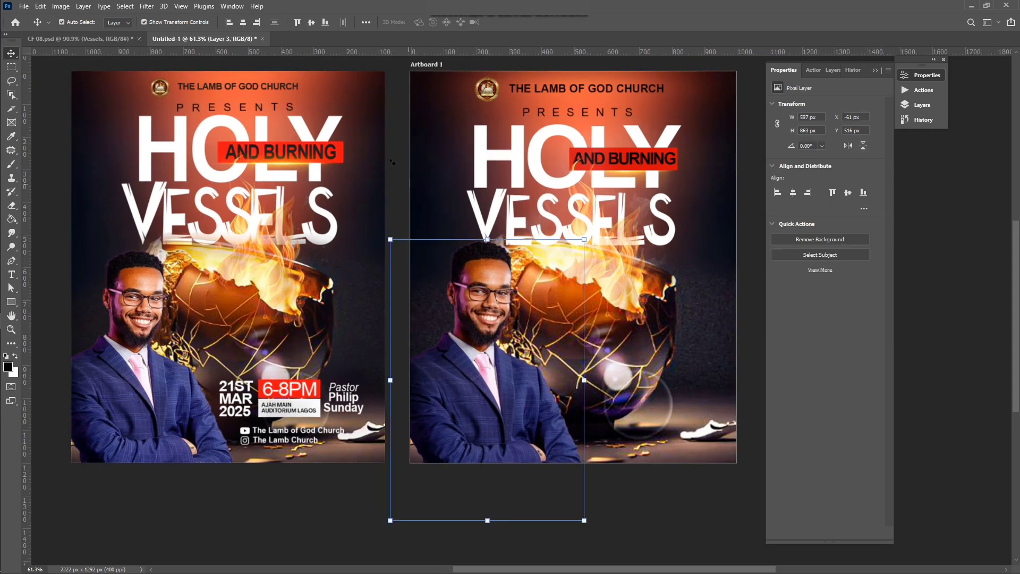
# Step: Brighten the pastor with the Camera Raw Filter, raising Exposure to +0.70
pyautogui.click(147, 6)
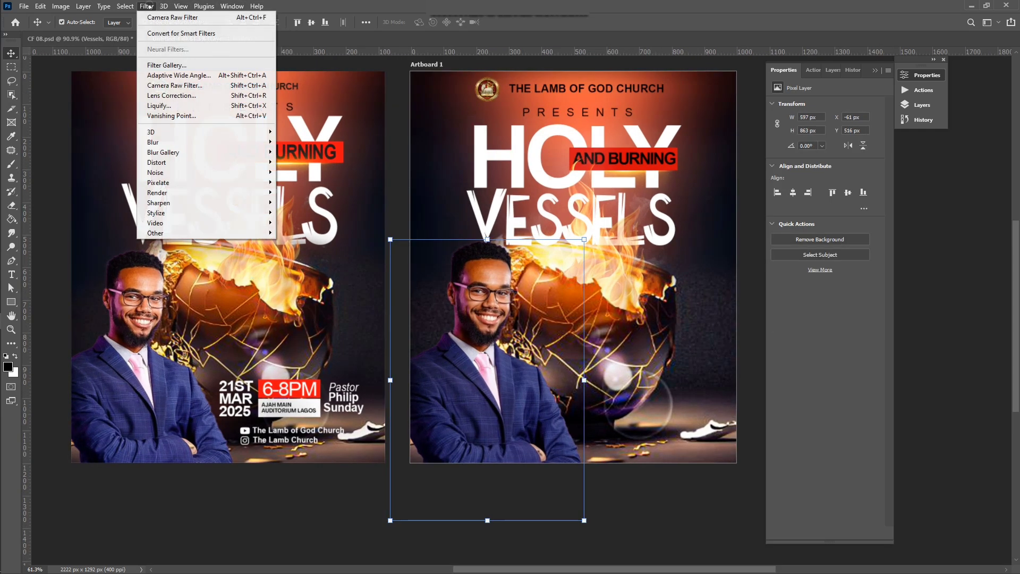
pyautogui.click(193, 95)
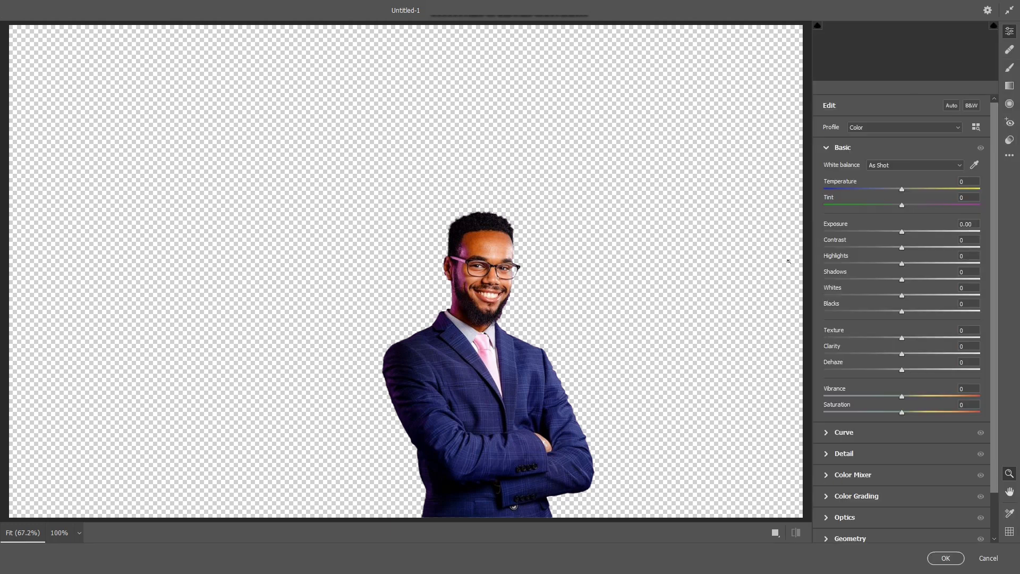
pyautogui.click(911, 232)
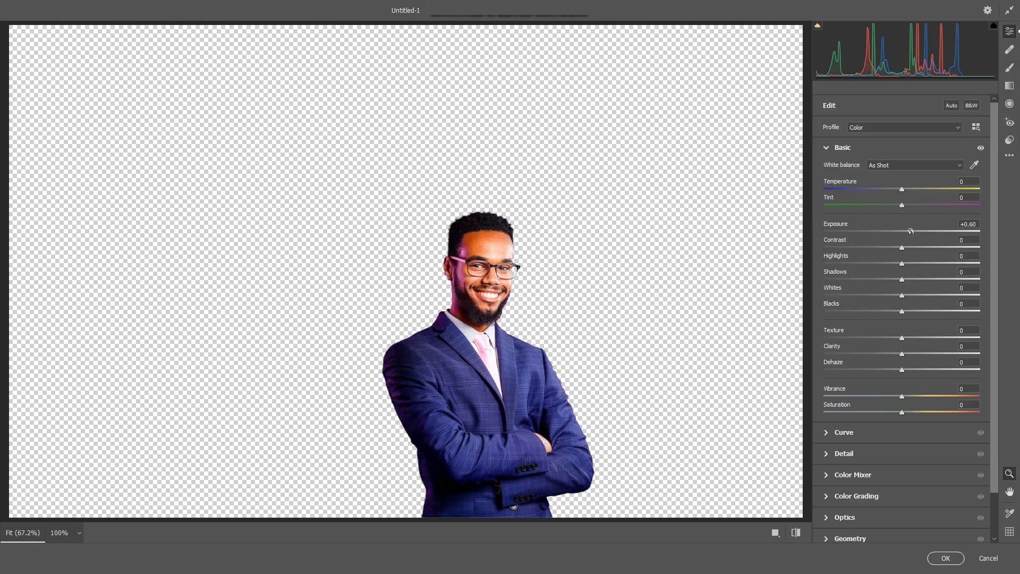
pyautogui.moveTo(911, 231); pyautogui.dragTo(913, 232)
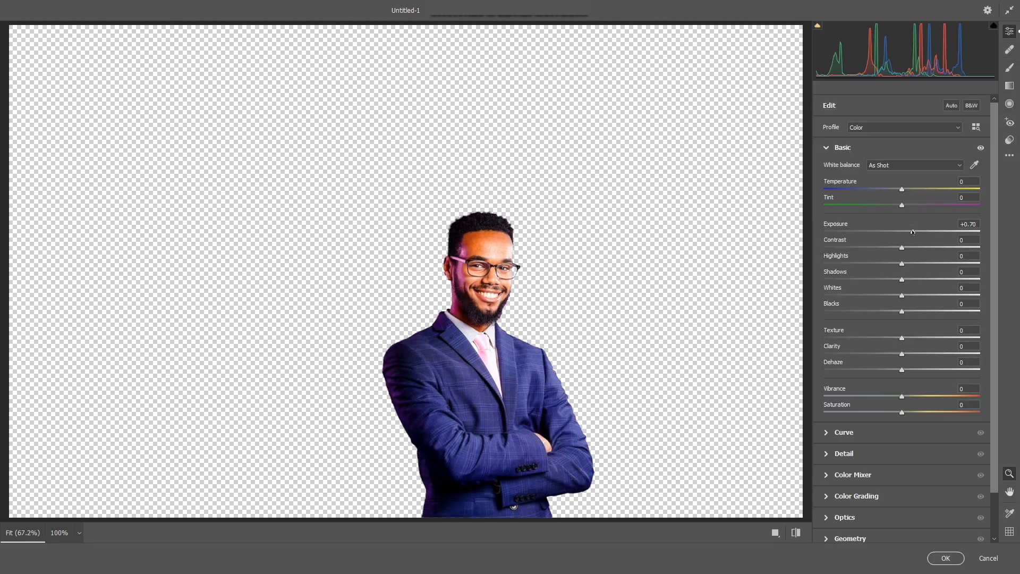
pyautogui.click(946, 559)
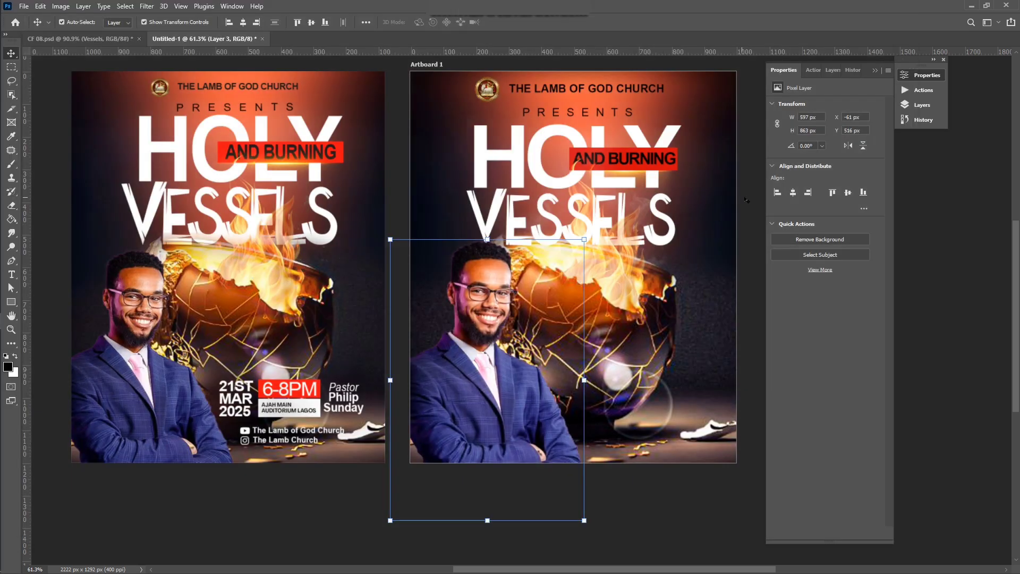
pyautogui.click(747, 200)
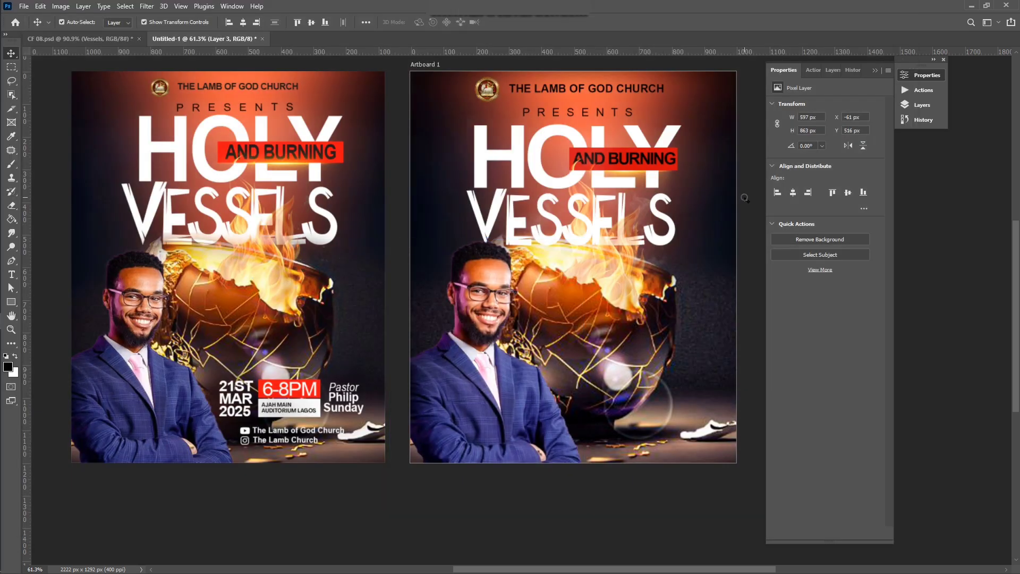
# Step: Add date text reading 21ST, MAR, 2025 on three lines over the vessel's base
pyautogui.click(485, 352)
pyautogui.hscroll(5, 666, 267)
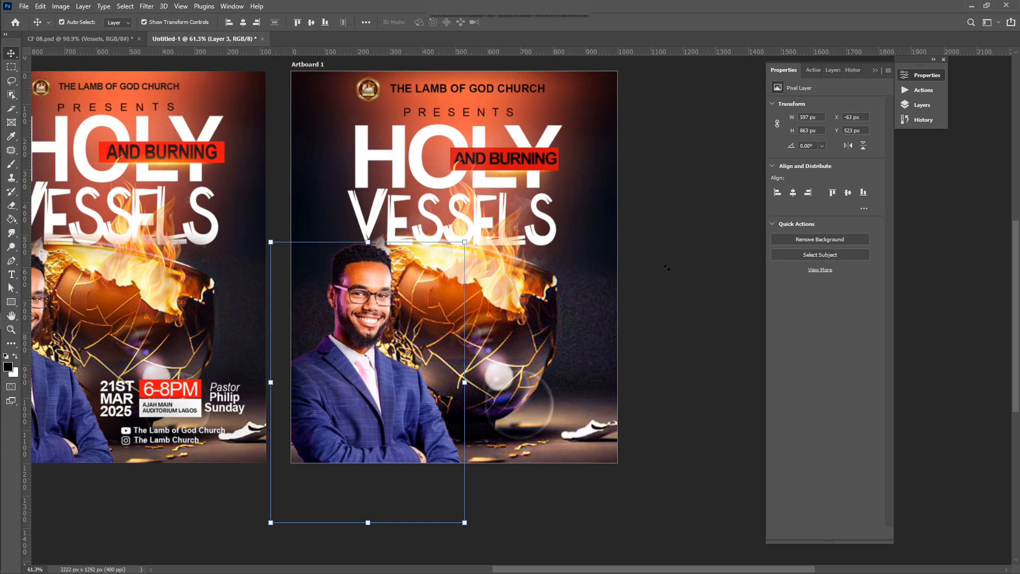
pyautogui.click(707, 260)
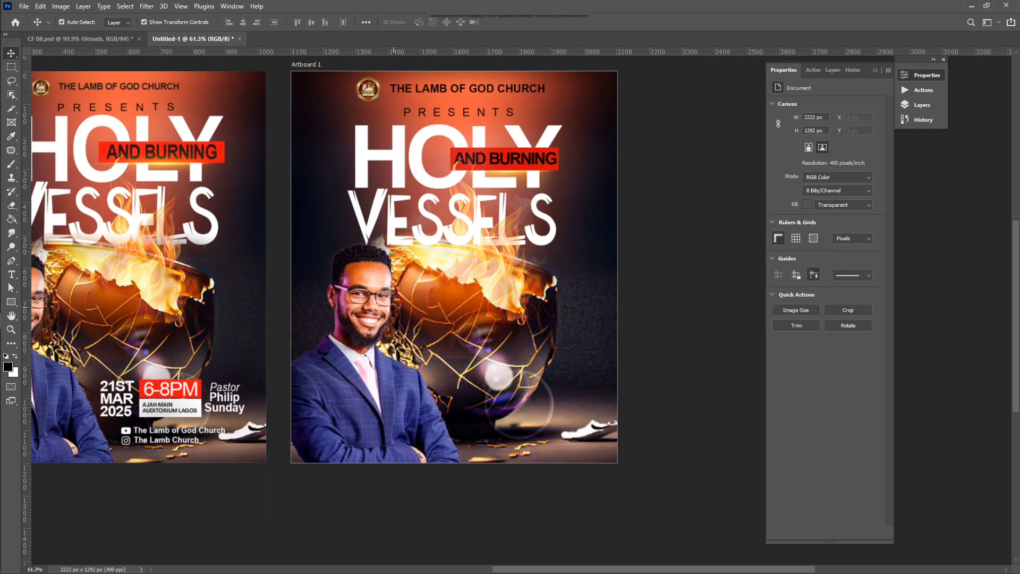
pyautogui.scroll(1, 394, 311)
pyautogui.hscroll(3, 395, 310)
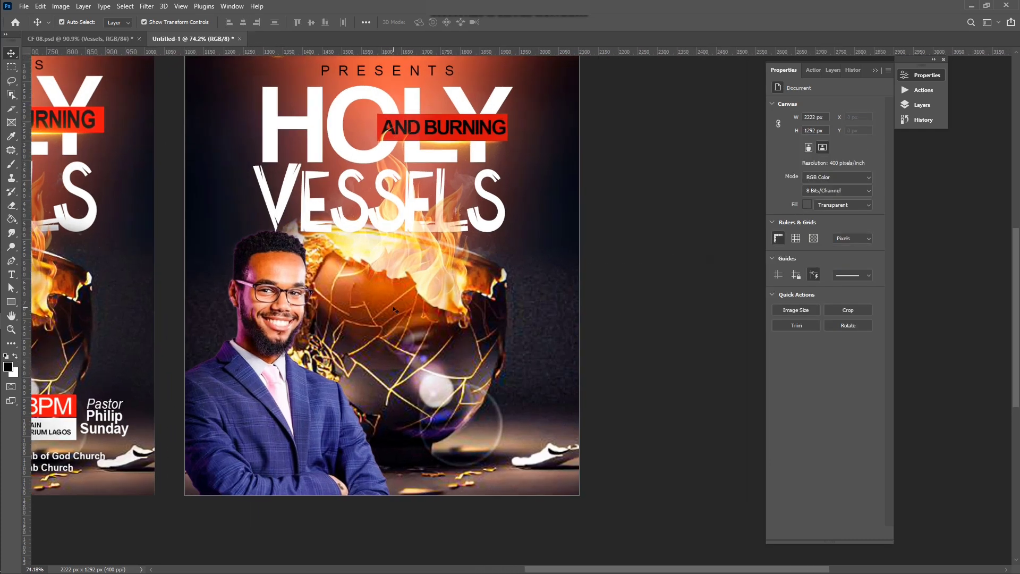
pyautogui.hscroll(-5, 394, 312)
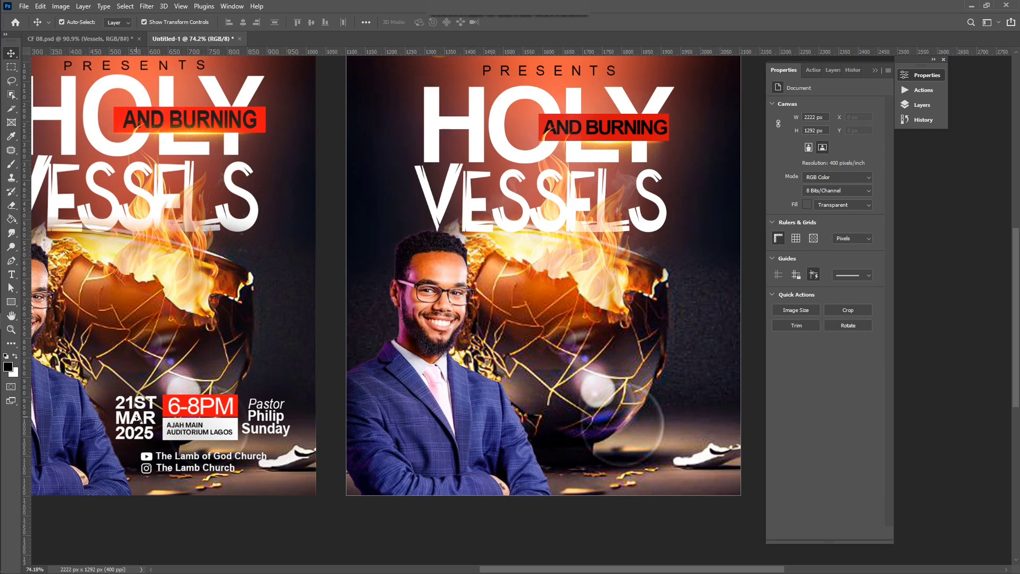
pyautogui.click(139, 420)
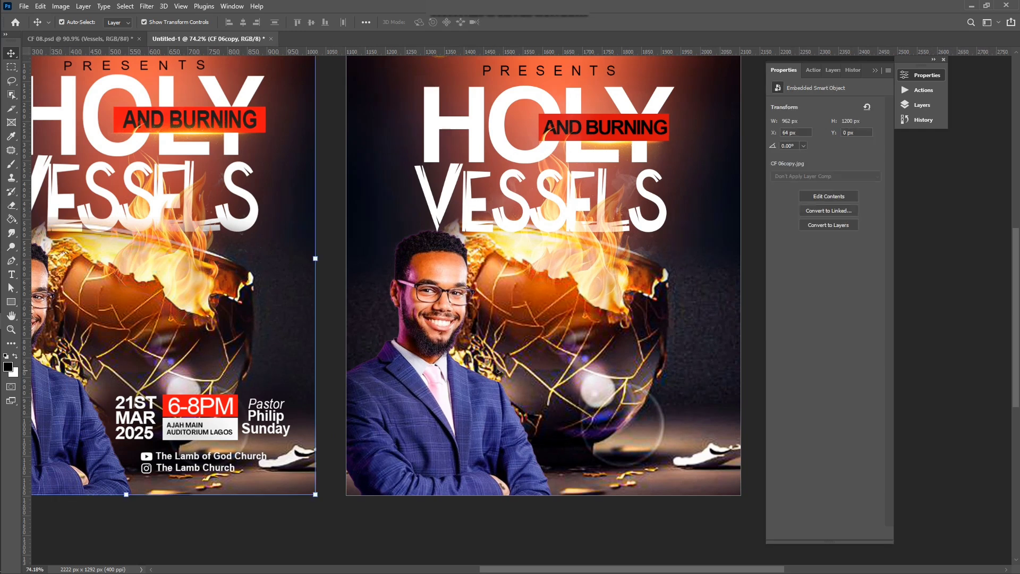
pyautogui.press('t')
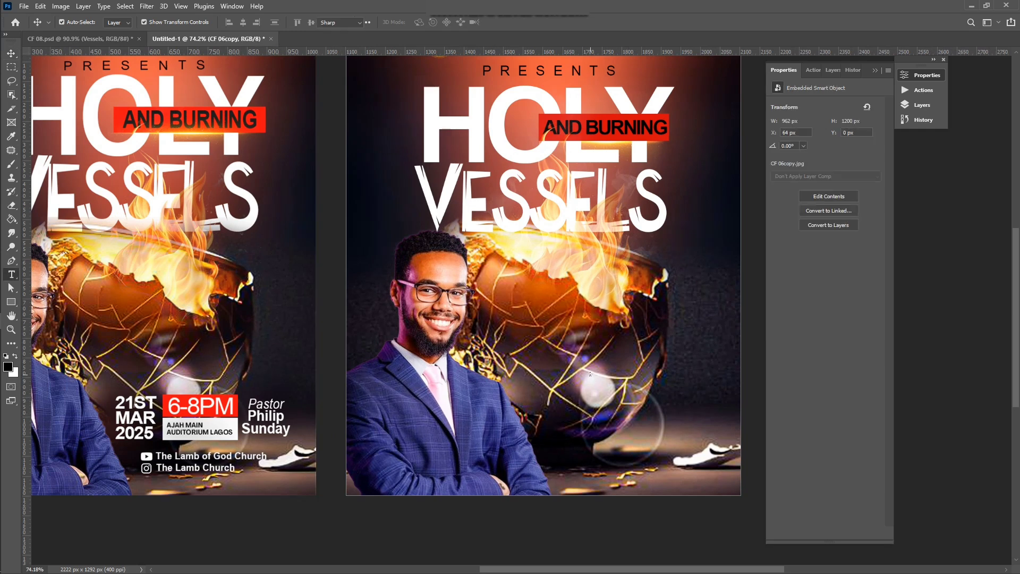
pyautogui.click(525, 390)
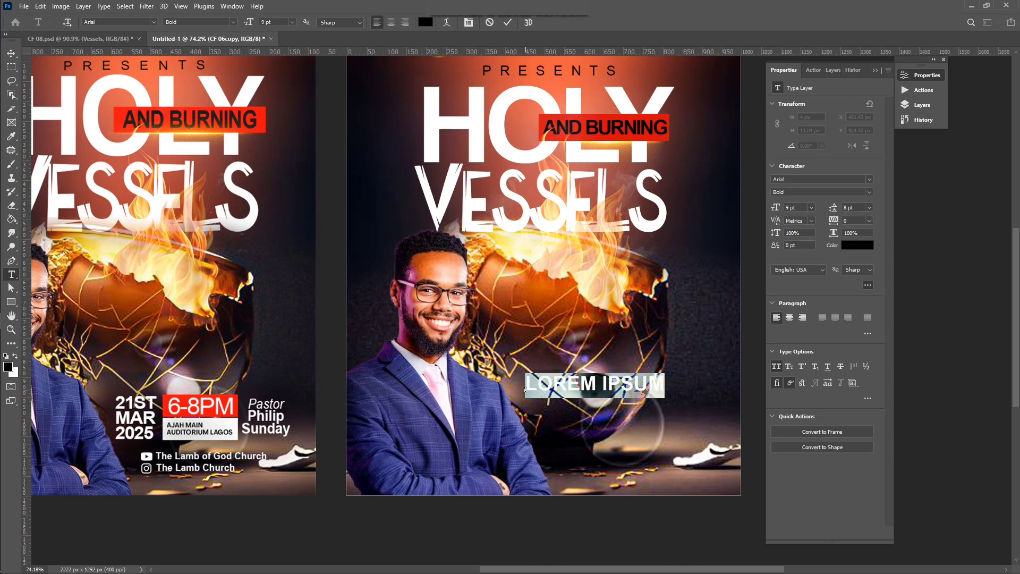
pyautogui.write('21')
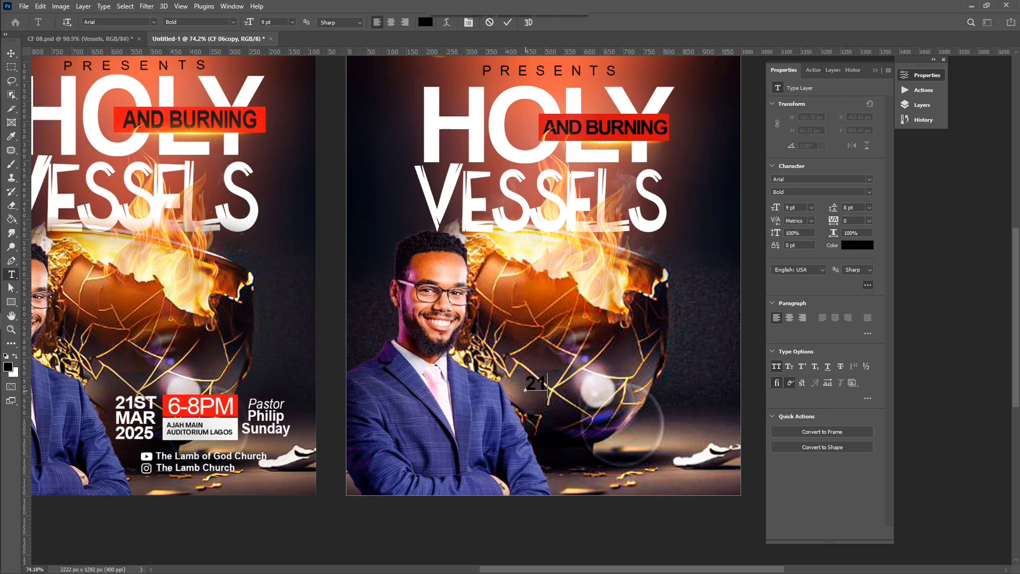
pyautogui.write('ST')
pyautogui.press('Return')
pyautogui.write('MAR')
pyautogui.press('Return')
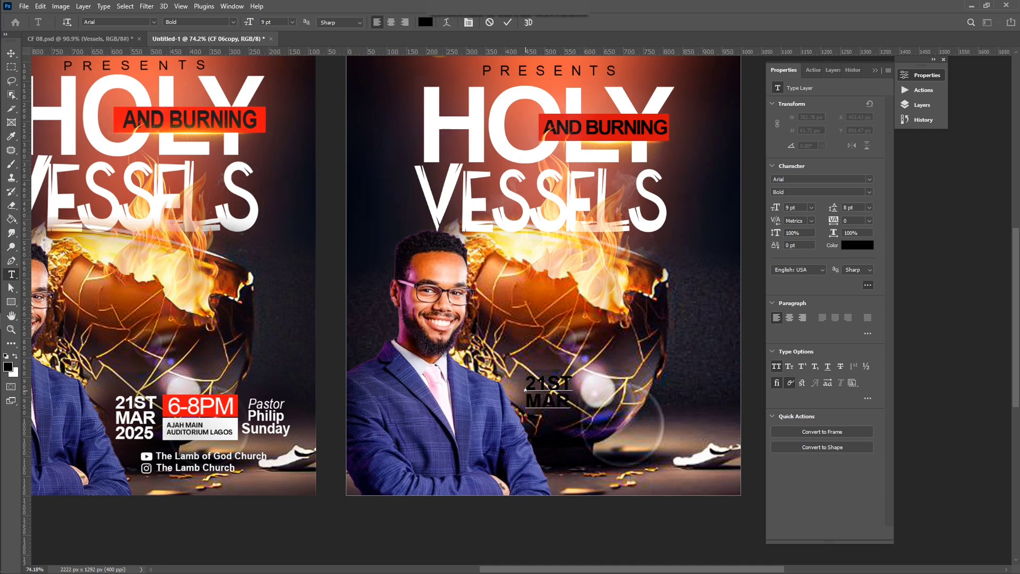
pyautogui.write('2025')
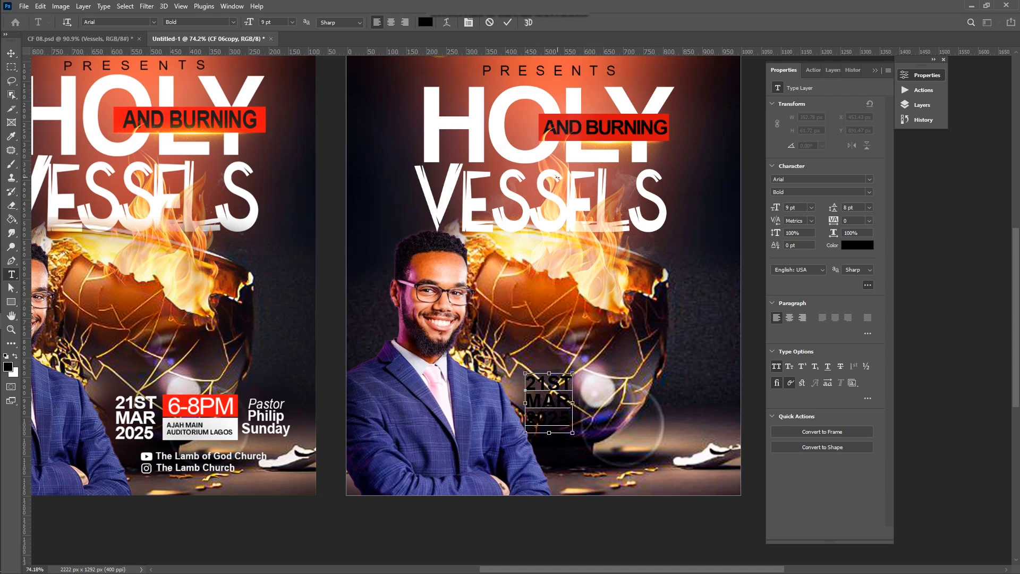
# Step: Make all the date text white (ffffff) and commit it
pyautogui.hotkey('ctrl', 'a')
pyautogui.click(429, 23)
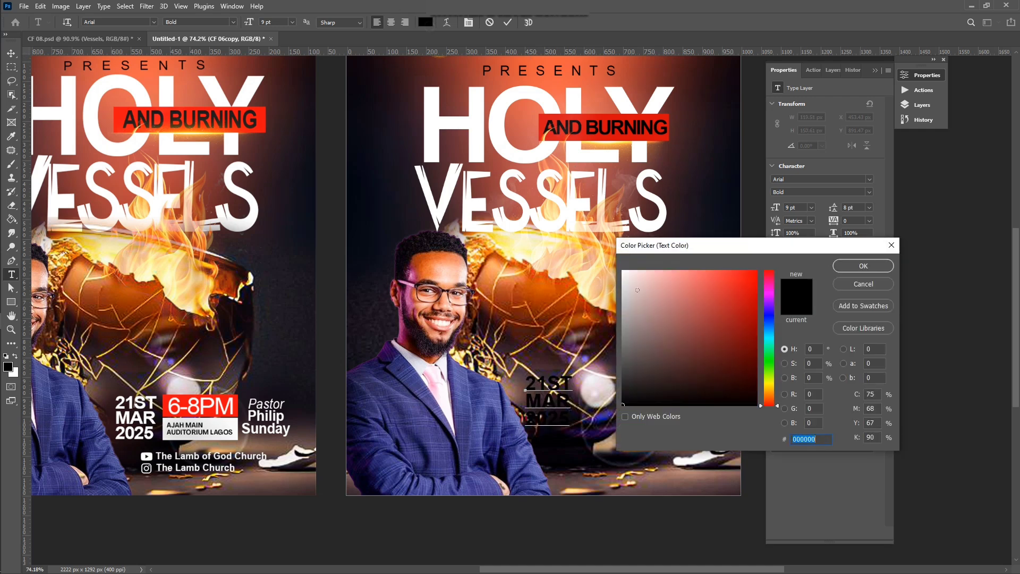
pyautogui.write('ffffff')
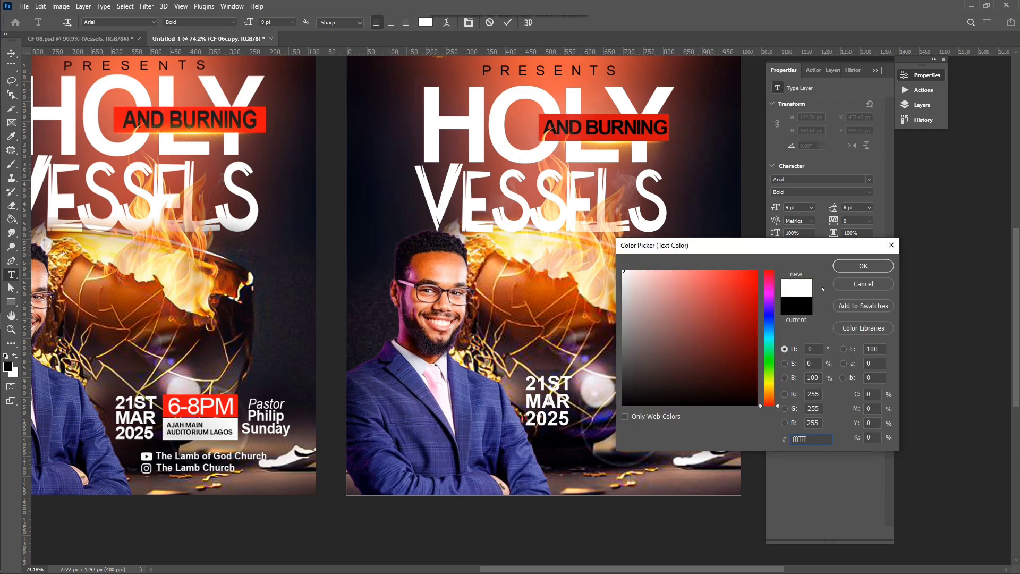
pyautogui.click(853, 267)
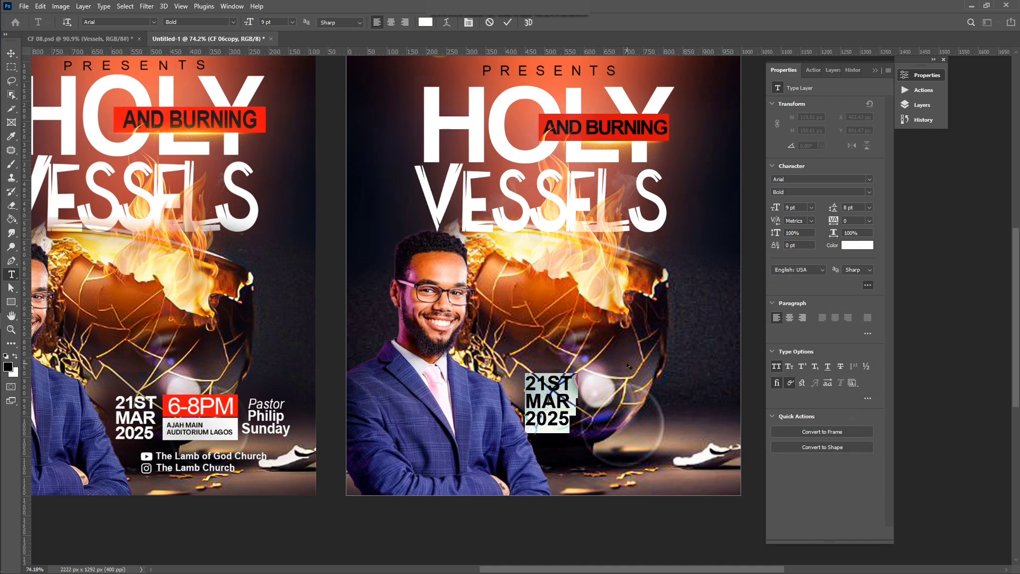
pyautogui.write('v')
pyautogui.hotkey('ctrl', 'z')
pyautogui.click(508, 22)
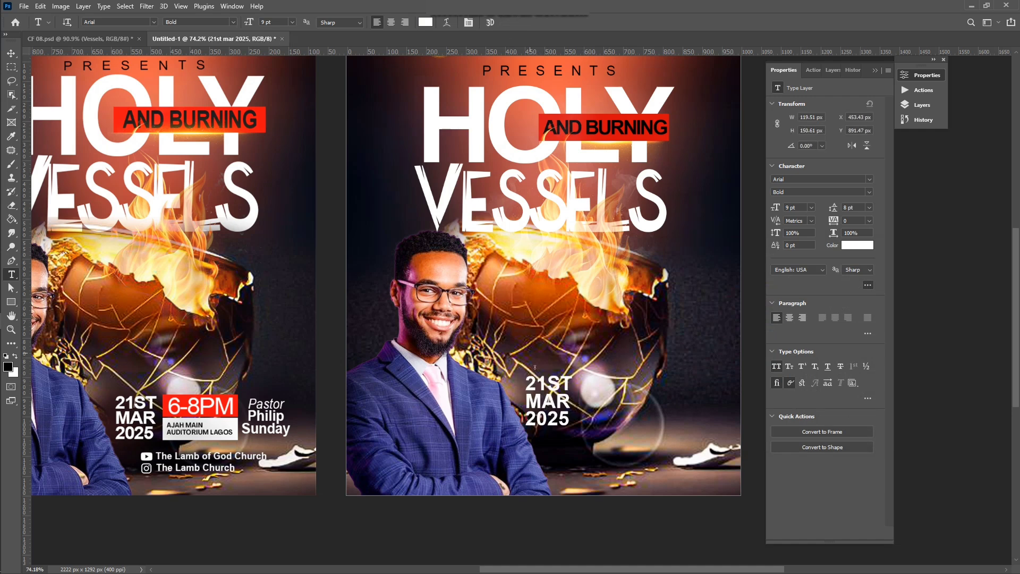
# Step: Nudge the date text slightly right and down
pyautogui.press('v')
pyautogui.moveTo(546, 402); pyautogui.dragTo(565, 410)
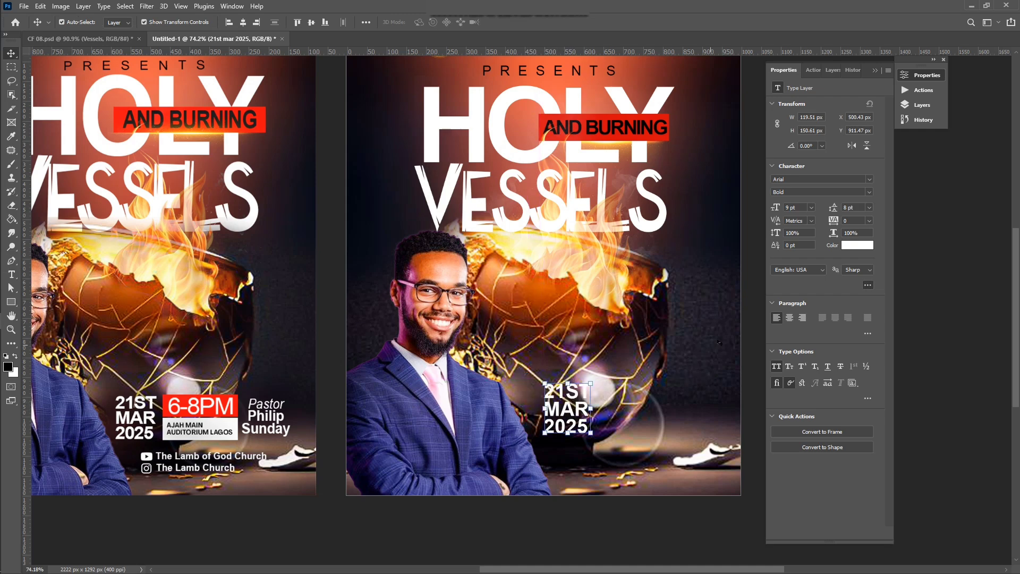
pyautogui.click(748, 324)
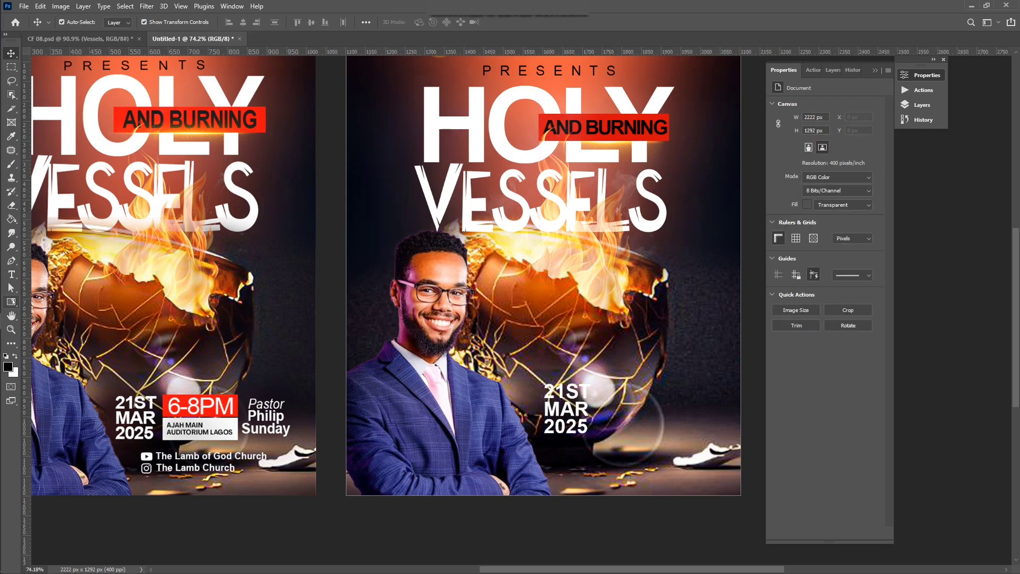
# Step: Draw a 213×57 px rectangle to the right of the date
pyautogui.click(12, 302)
pyautogui.scroll(2, 660, 405)
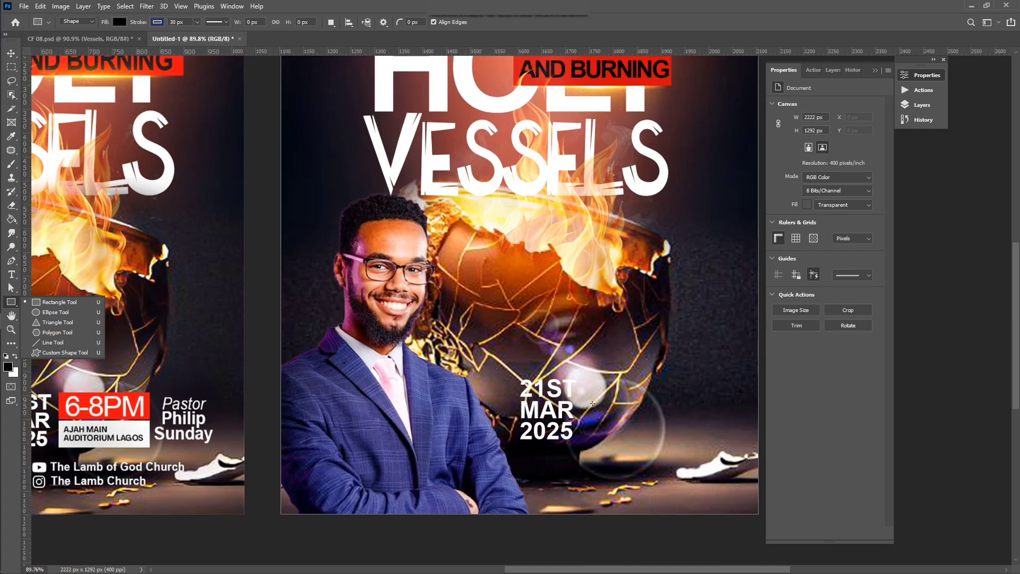
pyautogui.moveTo(579, 382); pyautogui.dragTo(682, 409)
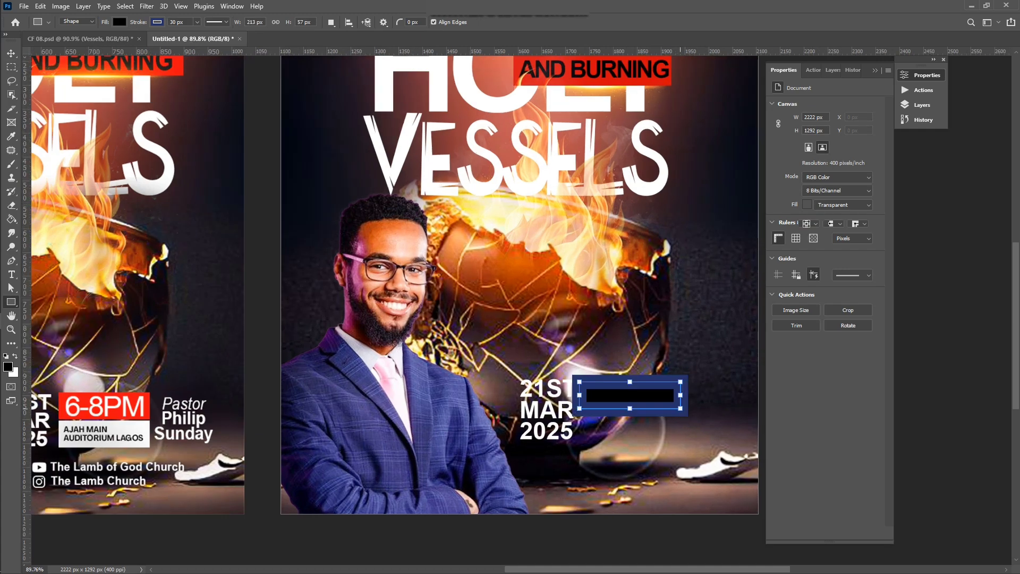
# Step: Give the rectangle a red fill and no stroke
pyautogui.click(806, 196)
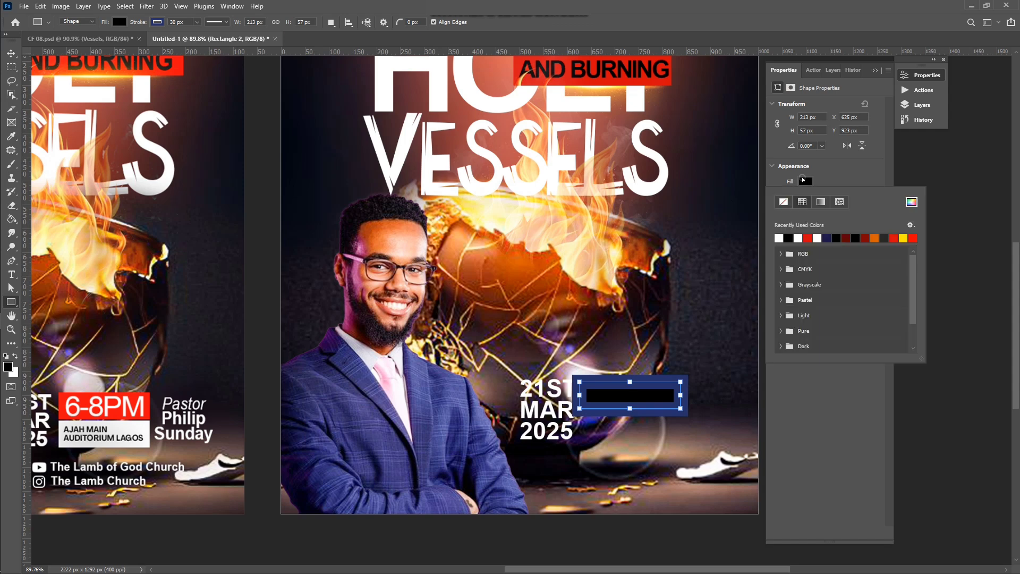
pyautogui.click(810, 237)
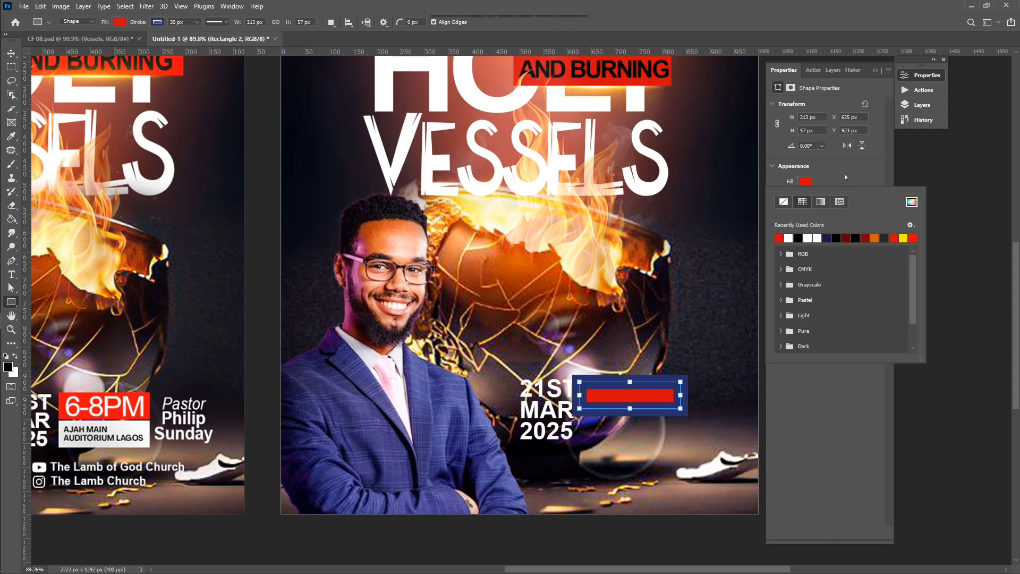
pyautogui.click(806, 196)
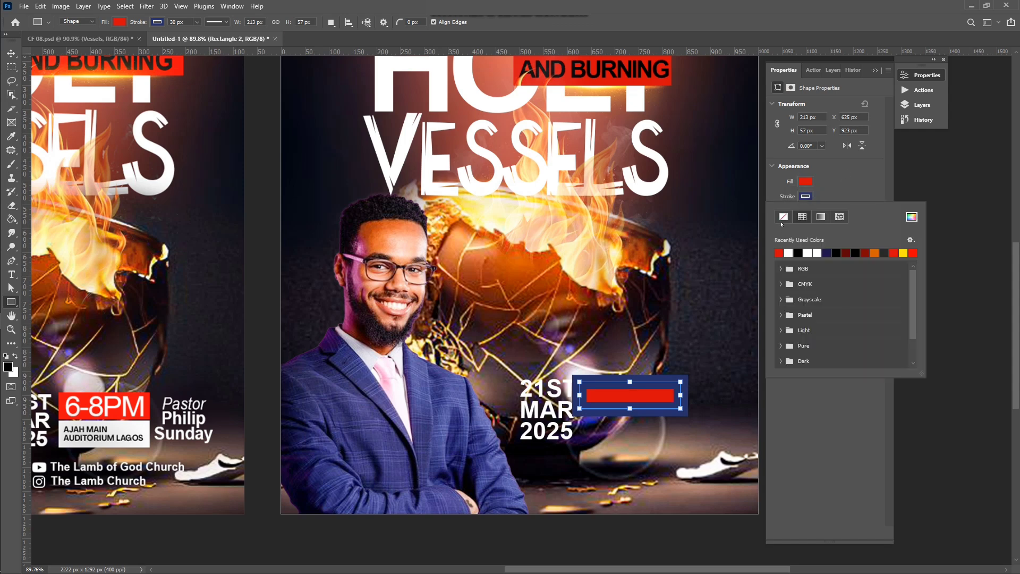
pyautogui.click(784, 217)
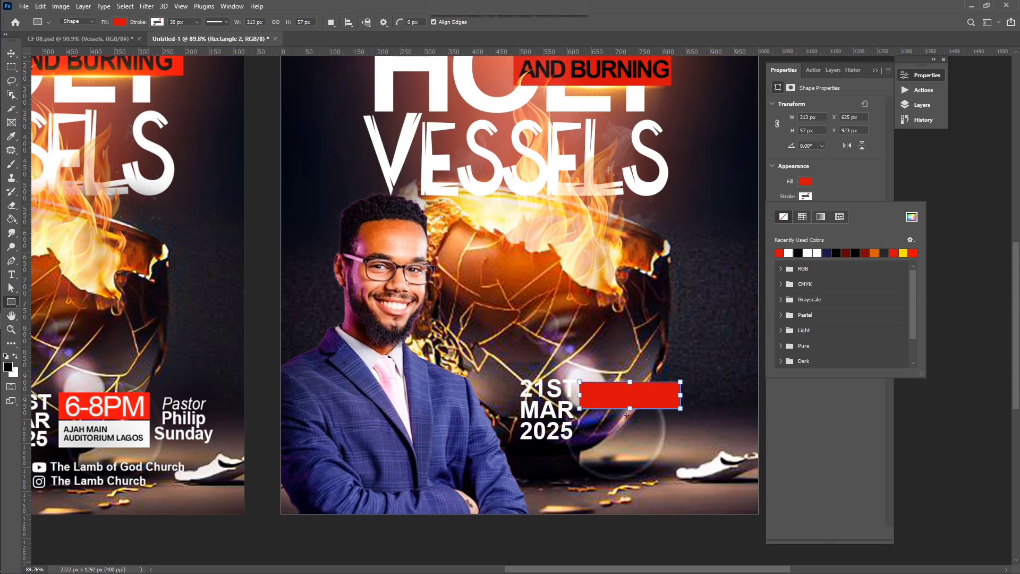
pyautogui.press('Escape')
# Step: Duplicate the red rectangle directly below it and fill the copy white
pyautogui.press('v')
pyautogui.moveTo(638, 395); pyautogui.dragTo(643, 424)
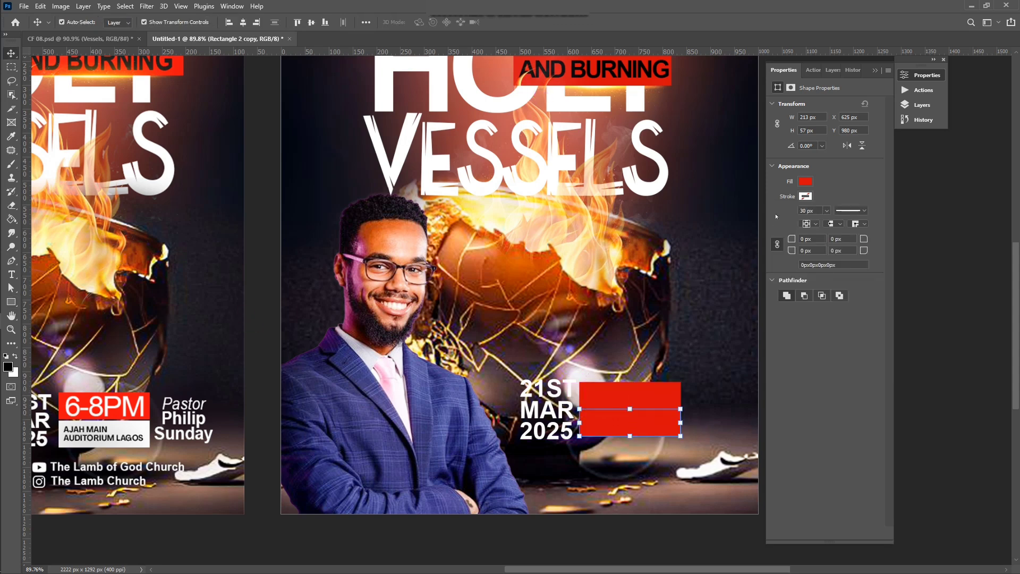
pyautogui.click(803, 182)
pyautogui.click(791, 238)
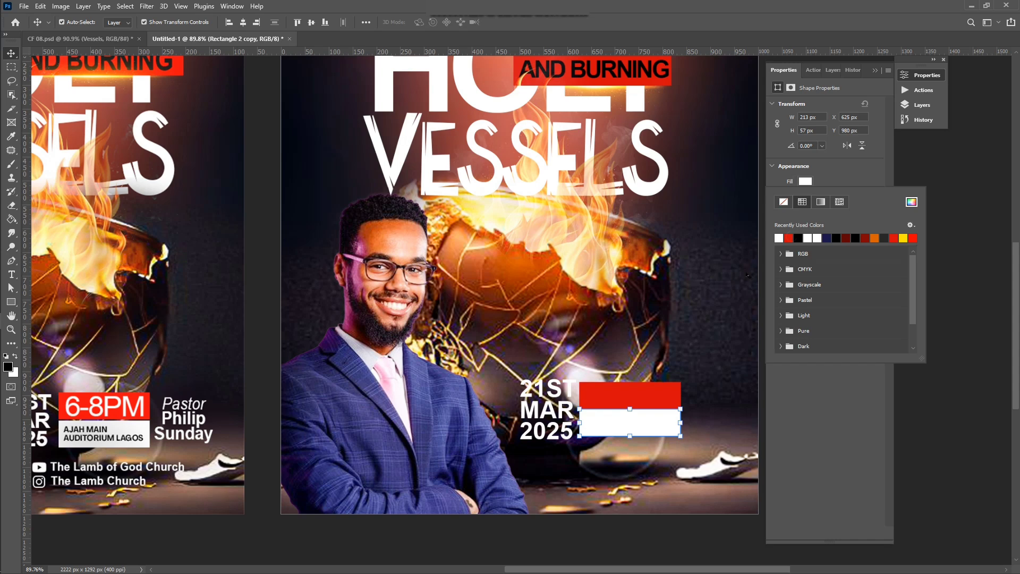
pyautogui.click(728, 321)
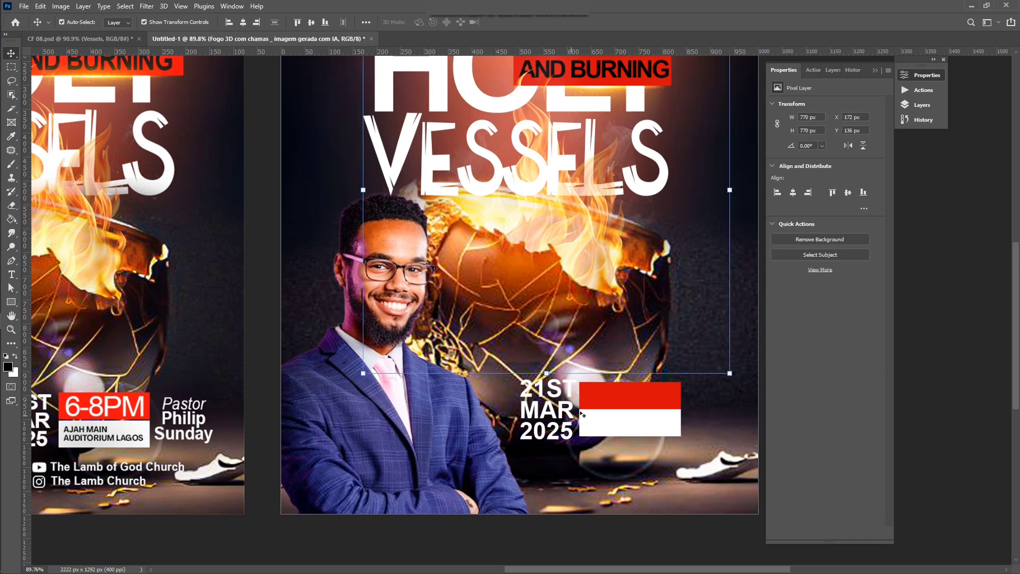
pyautogui.scroll(1, 600, 411)
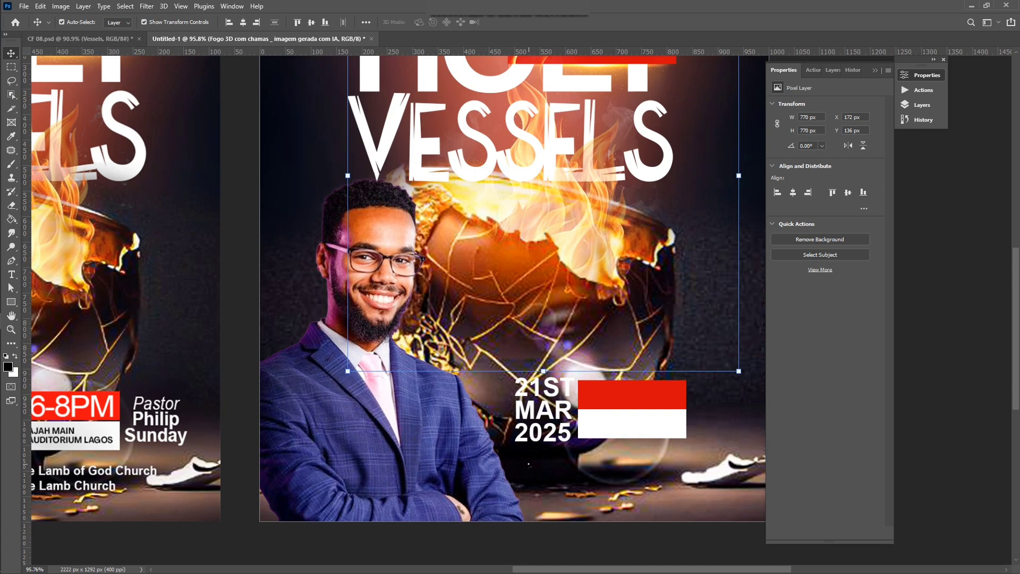
pyautogui.click(530, 466)
pyautogui.press('e')
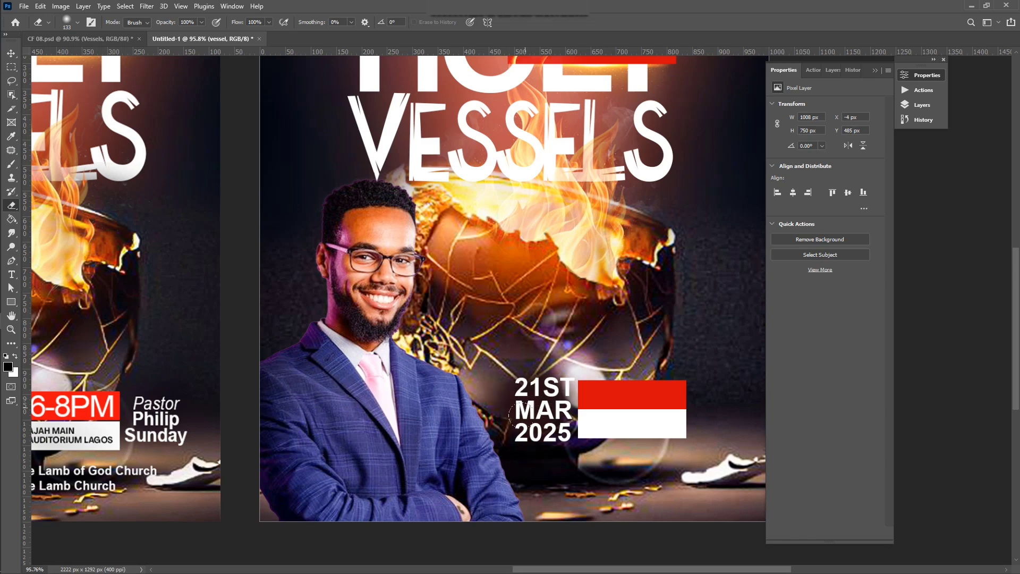
pyautogui.scroll(-2, 545, 398)
pyautogui.press('v')
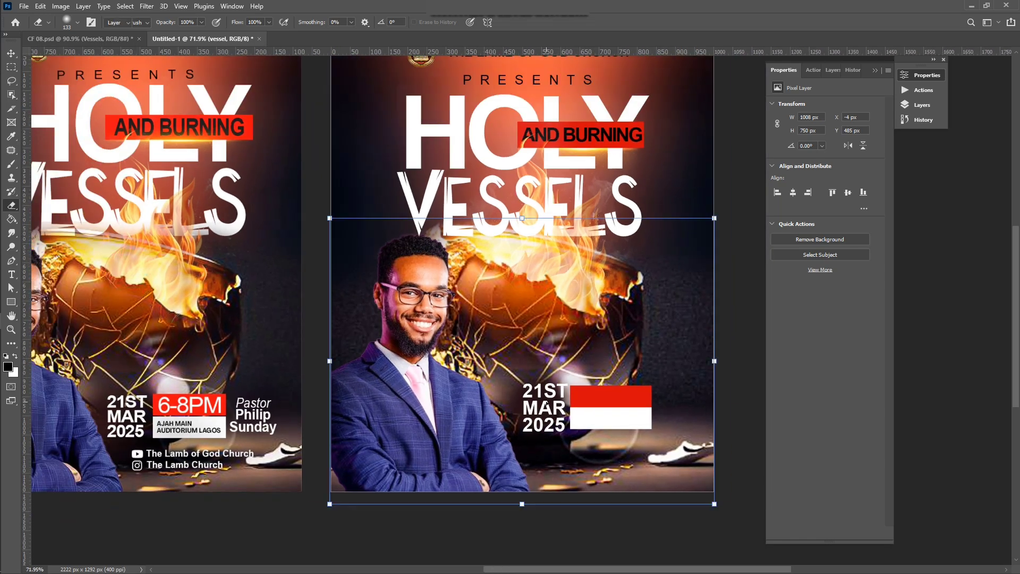
pyautogui.scroll(-1, 547, 404)
pyautogui.click(730, 229)
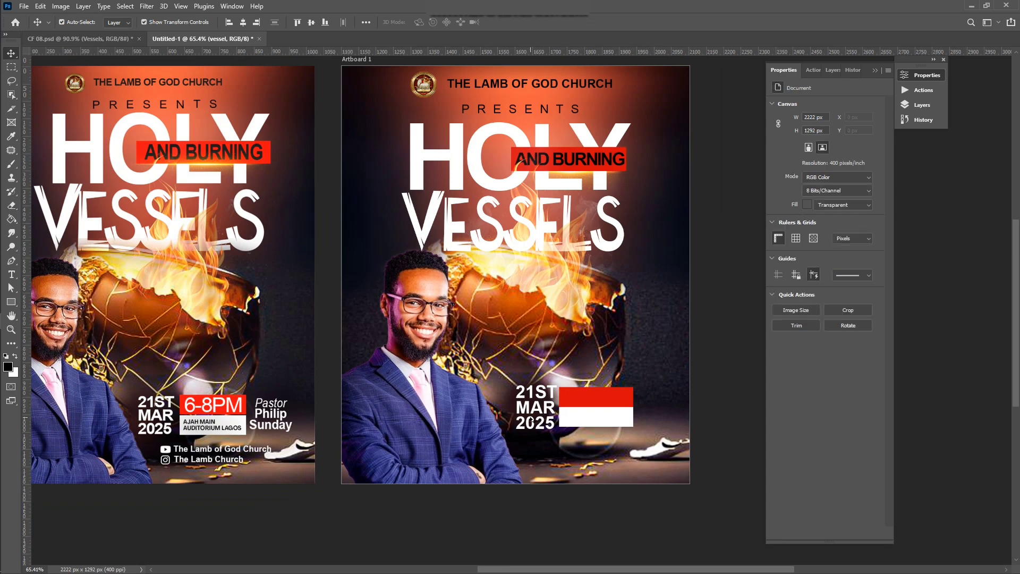
pyautogui.scroll(2, 532, 421)
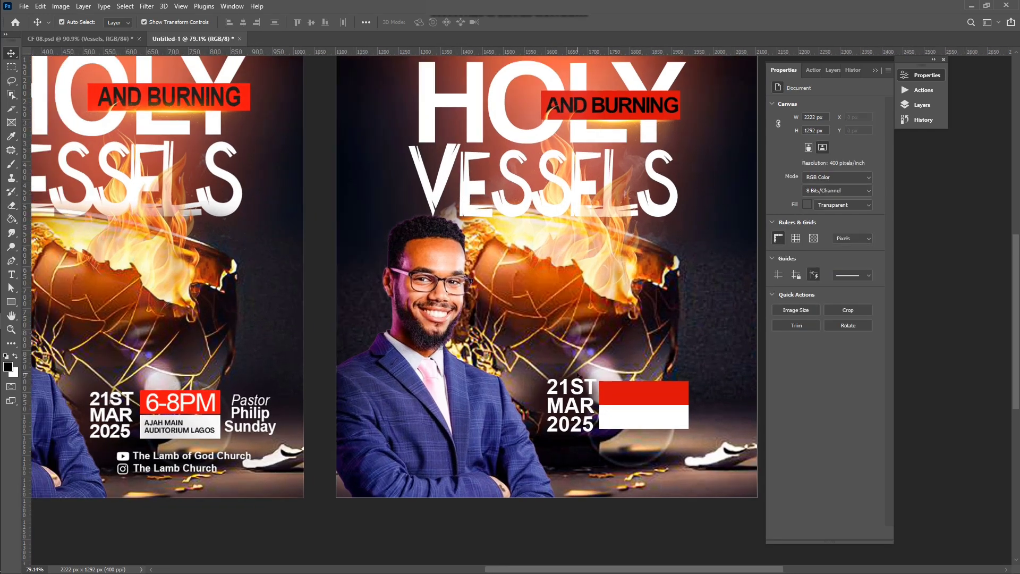
pyautogui.hscroll(-3, 578, 374)
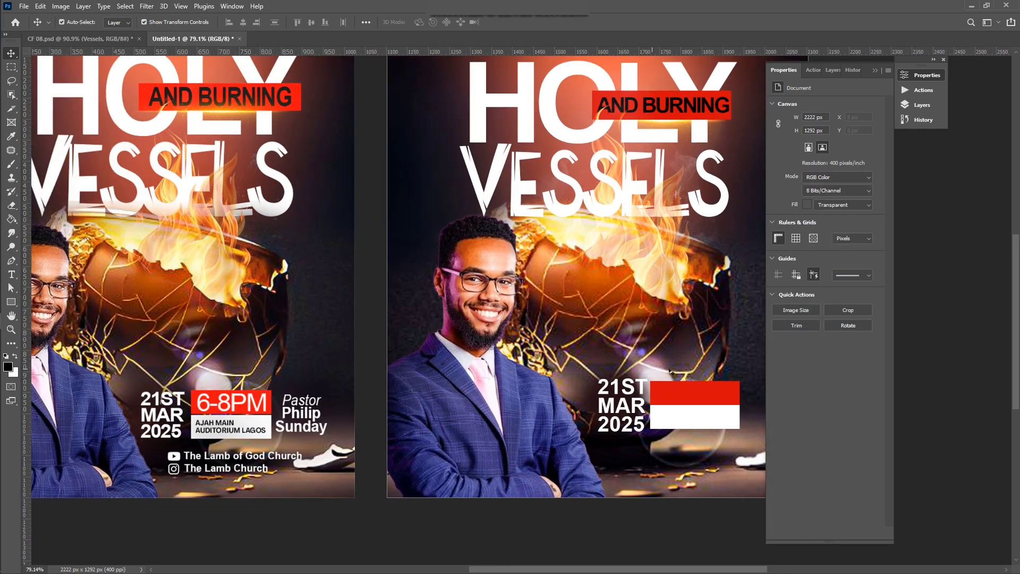
pyautogui.hscroll(4, 670, 371)
pyautogui.press('t')
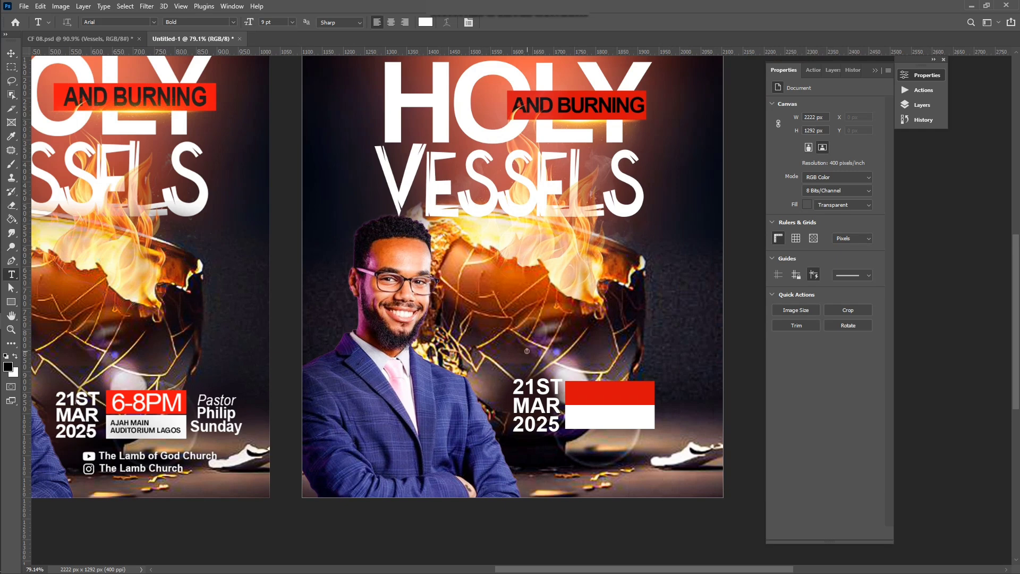
# Step: Add white 6-8PM text above the date
pyautogui.click(527, 351)
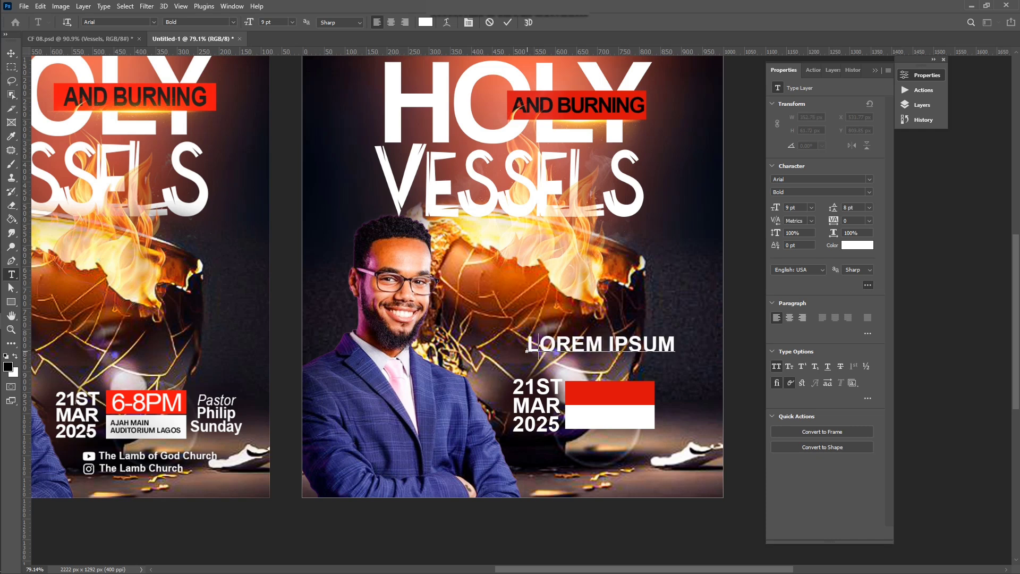
pyautogui.write('6-8')
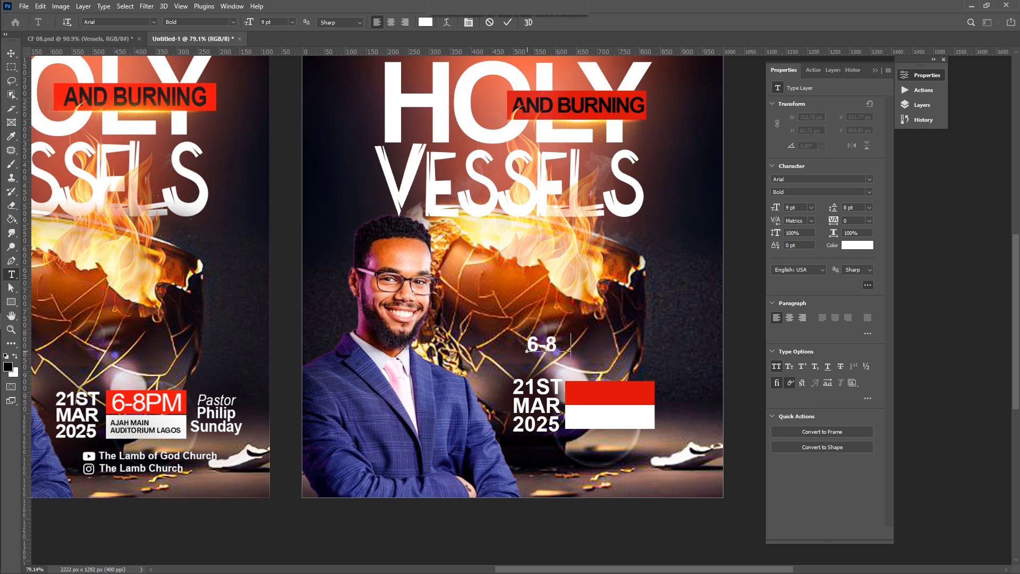
pyautogui.write('PM')
pyautogui.click(508, 23)
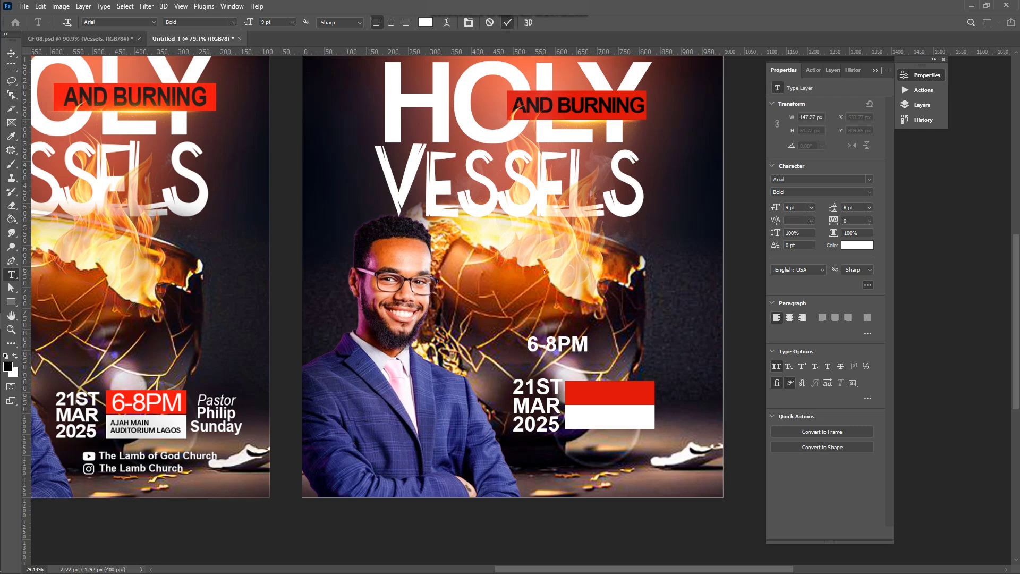
# Step: Place a copy of the 6-8PM text on the red box and start editing the upper copy
pyautogui.press('v')
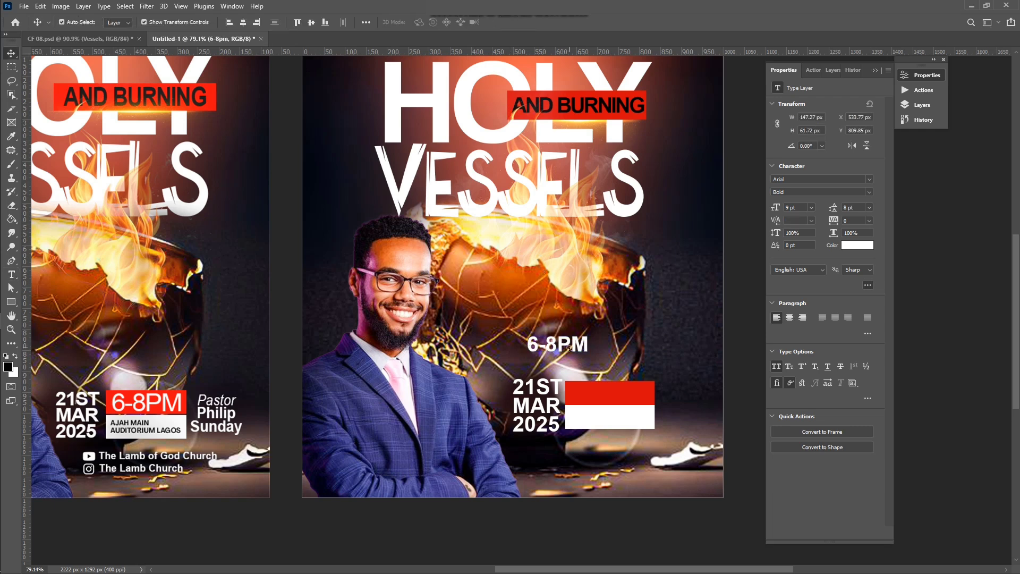
pyautogui.moveTo(568, 350)
pyautogui.mouseDown()
pyautogui.moveTo(623, 398)
pyautogui.moveTo(577, 333)
pyautogui.mouseUp()
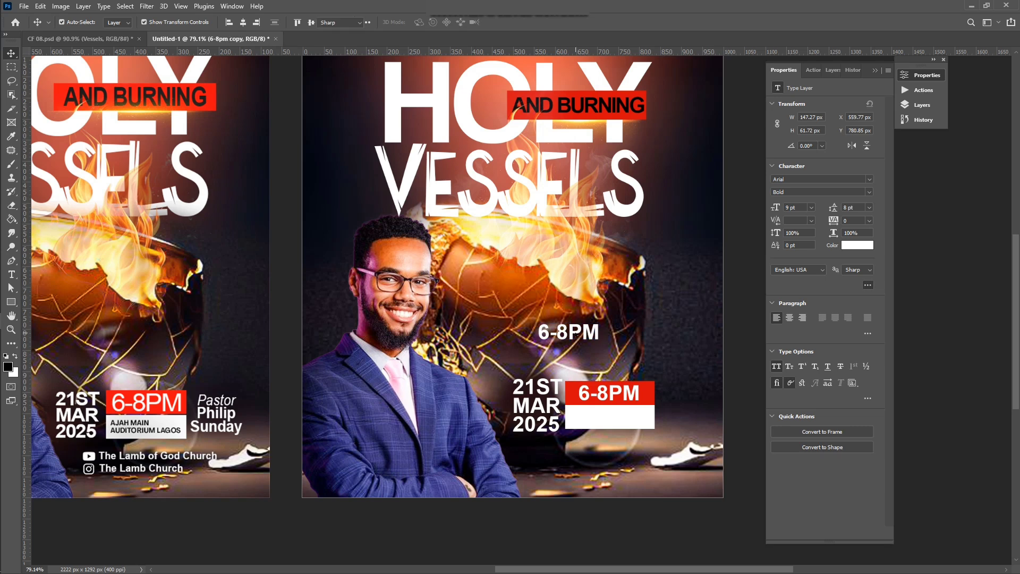
pyautogui.press('t')
pyautogui.click(538, 335)
# Step: Retype the copy as 'Ajah main' / 'Auditorium Lagos' without all caps and shrink it to about 54%
pyautogui.write('AH')
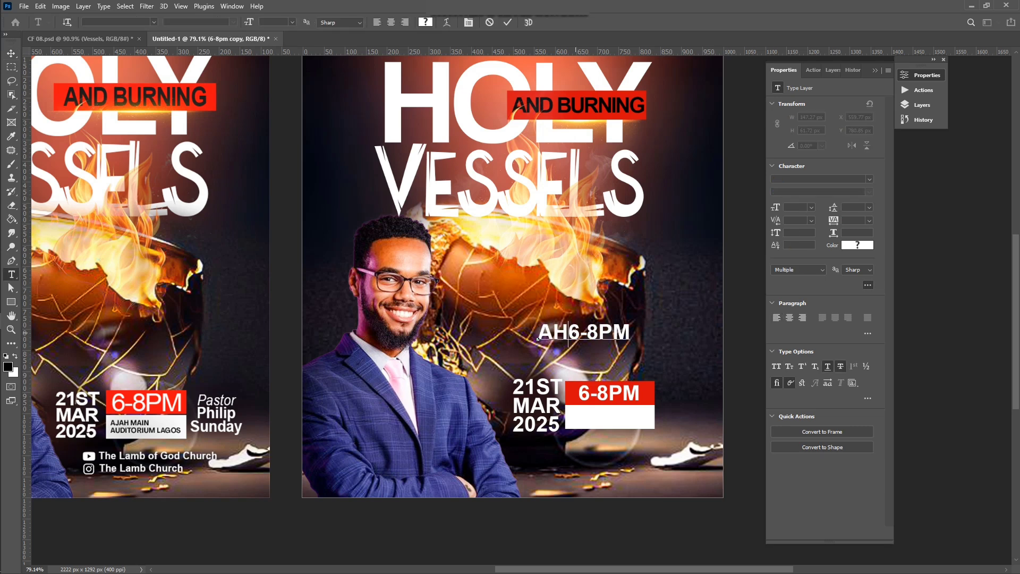
pyautogui.hotkey('ctrl', 'a')
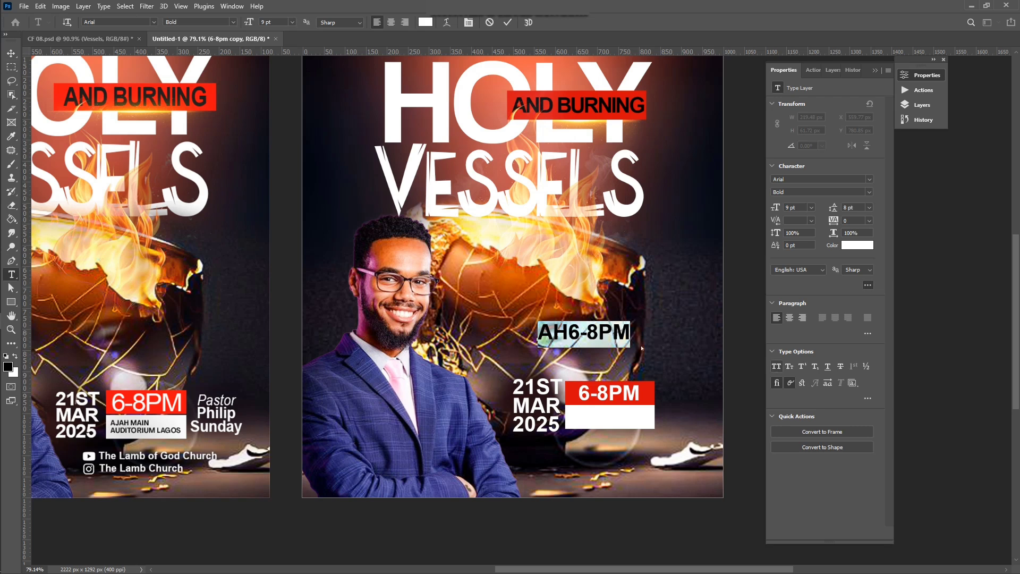
pyautogui.click(777, 367)
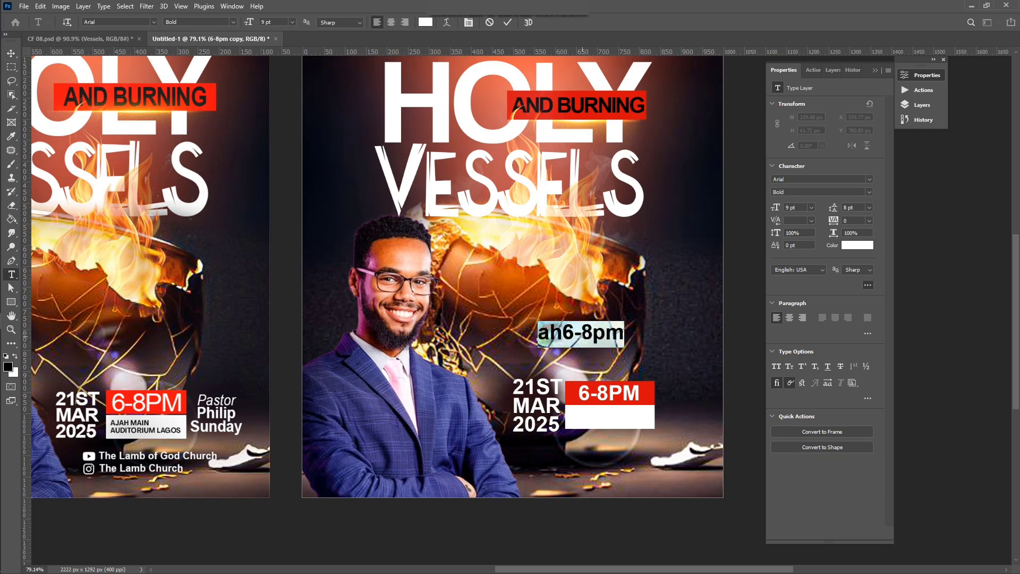
pyautogui.write('Aja')
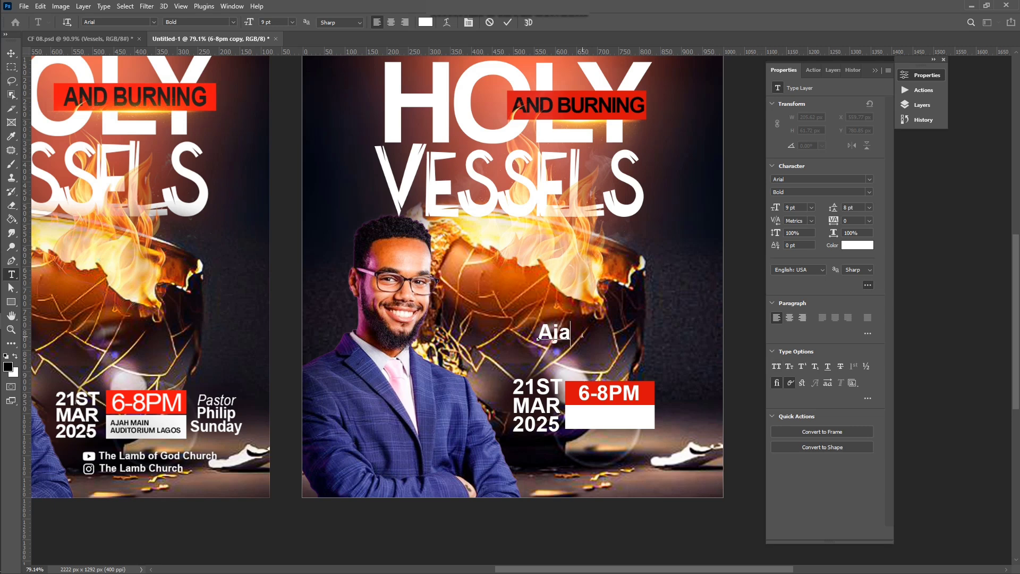
pyautogui.write('h main')
pyautogui.press('Return')
pyautogui.write('A')
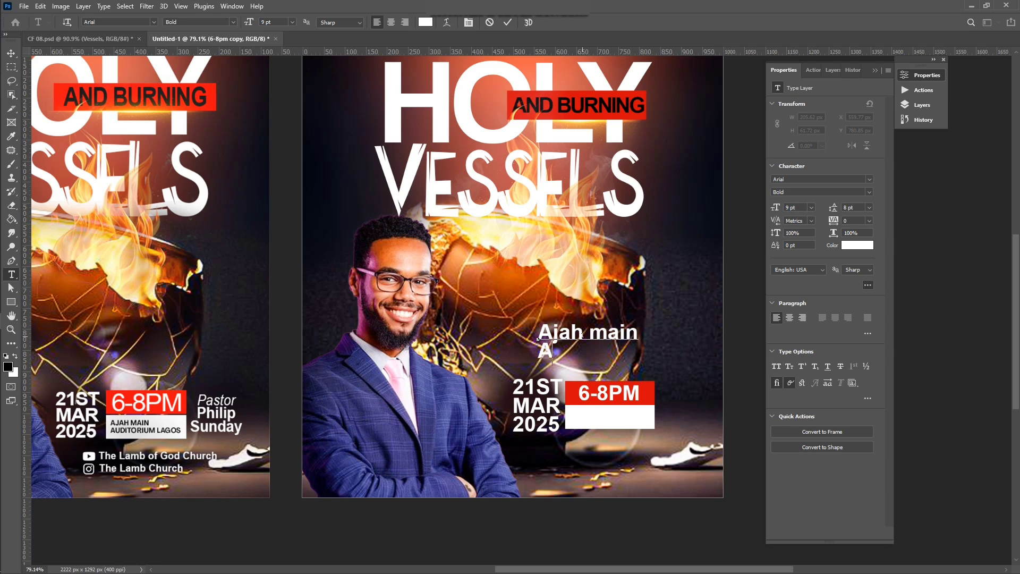
pyautogui.write('uditori')
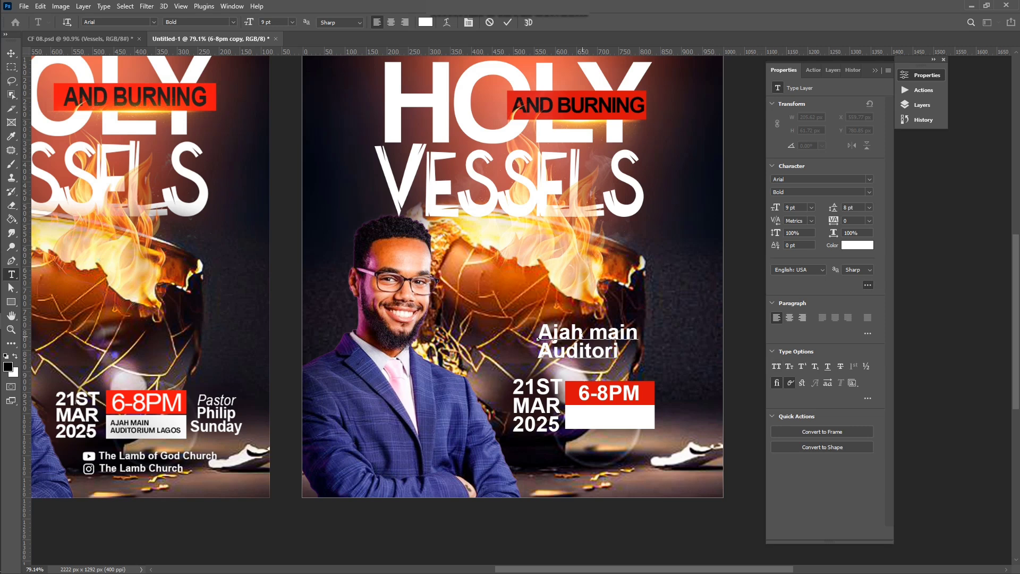
pyautogui.write('um La')
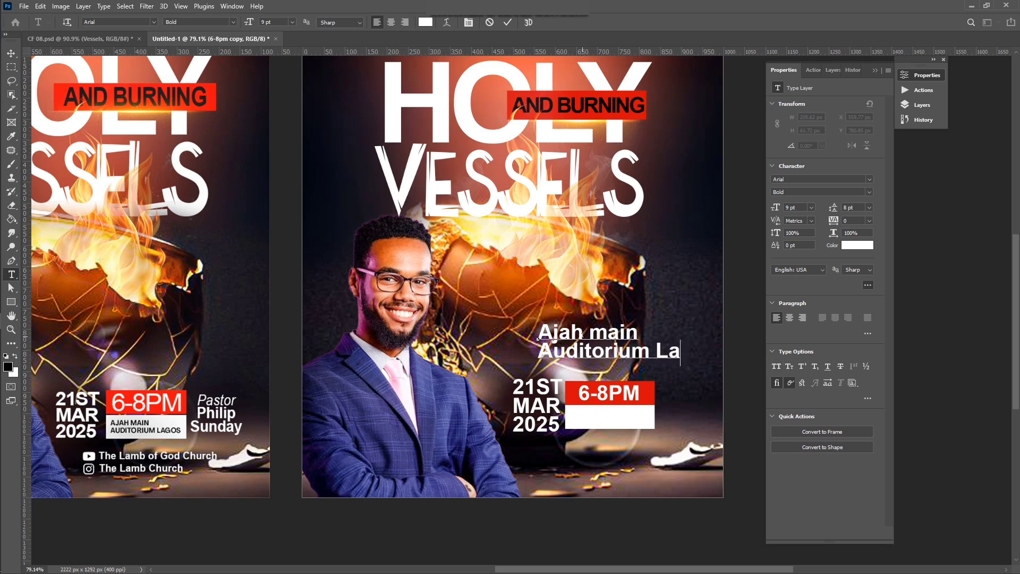
pyautogui.write('gos')
pyautogui.click(508, 22)
pyautogui.press('v')
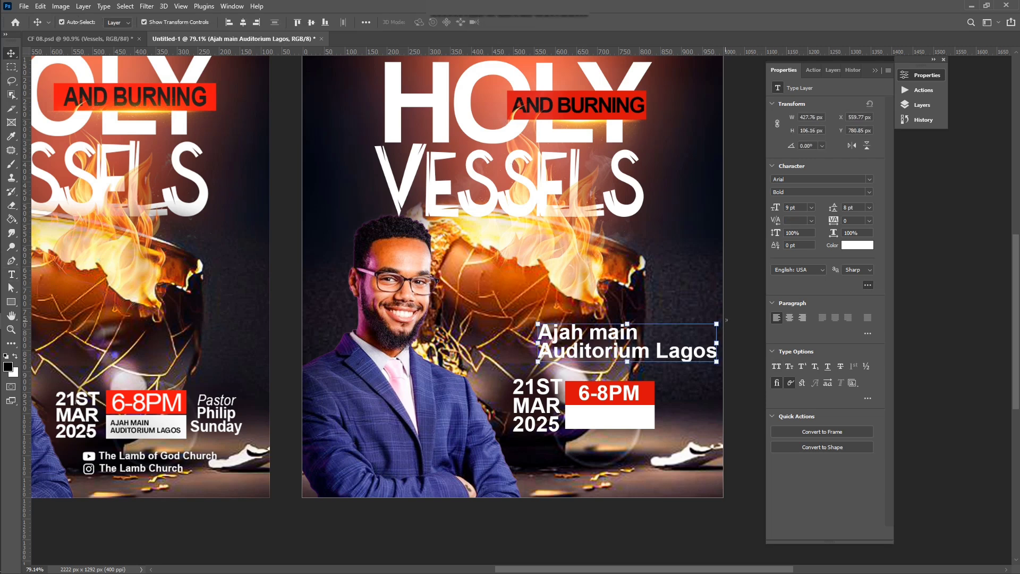
pyautogui.moveTo(719, 322); pyautogui.dragTo(625, 413)
# Step: Apply the venue text resize and colour it black (000000)
pyautogui.scroll(4, 625, 413)
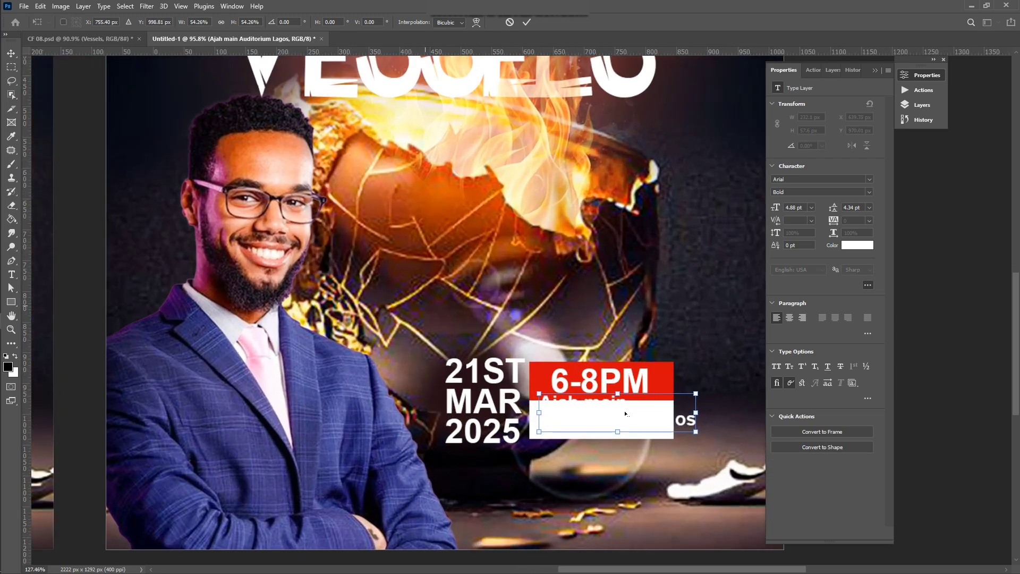
pyautogui.scroll(-1, 625, 414)
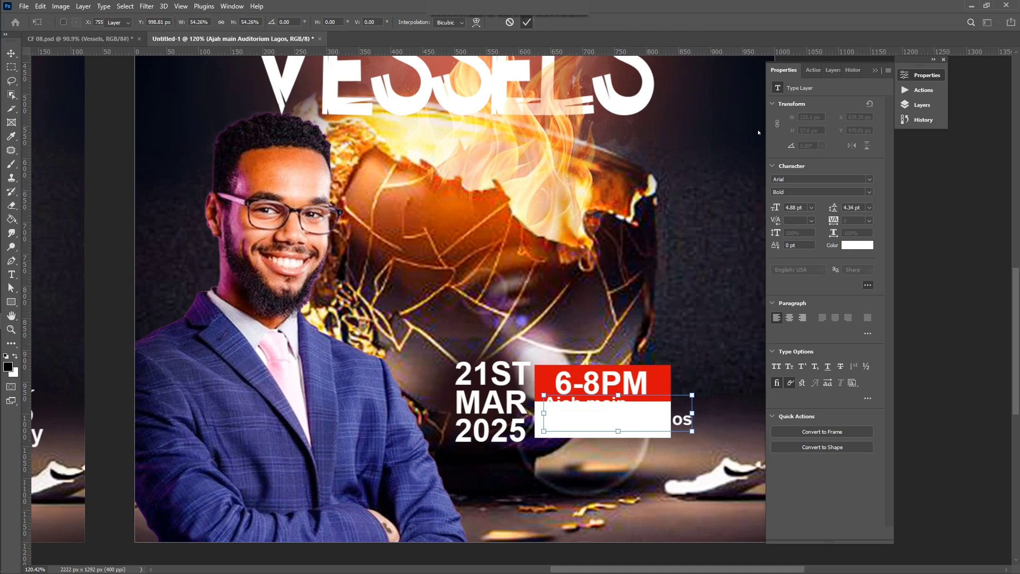
pyautogui.click(526, 22)
pyautogui.click(857, 242)
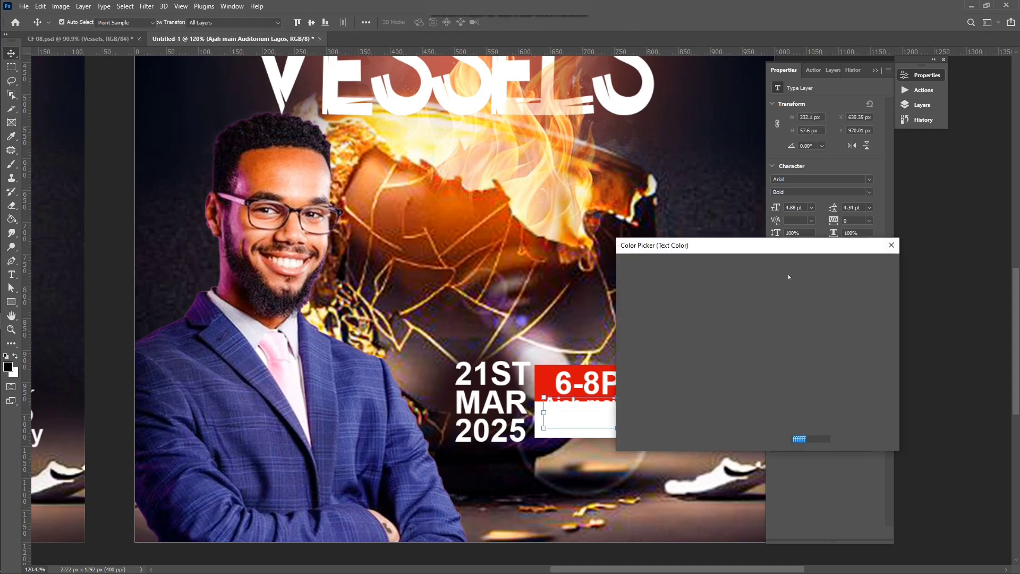
pyautogui.write('000000')
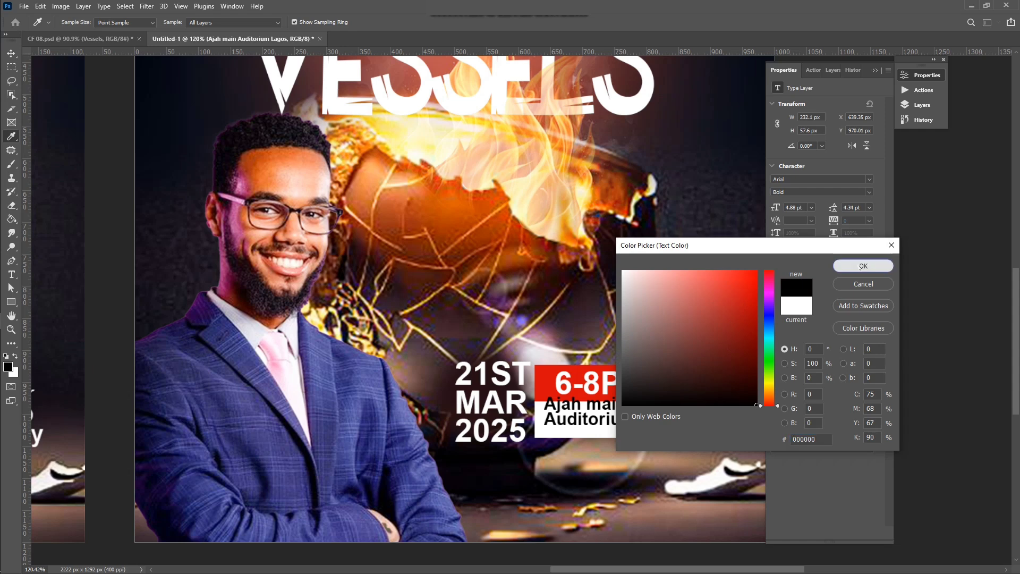
pyautogui.click(862, 266)
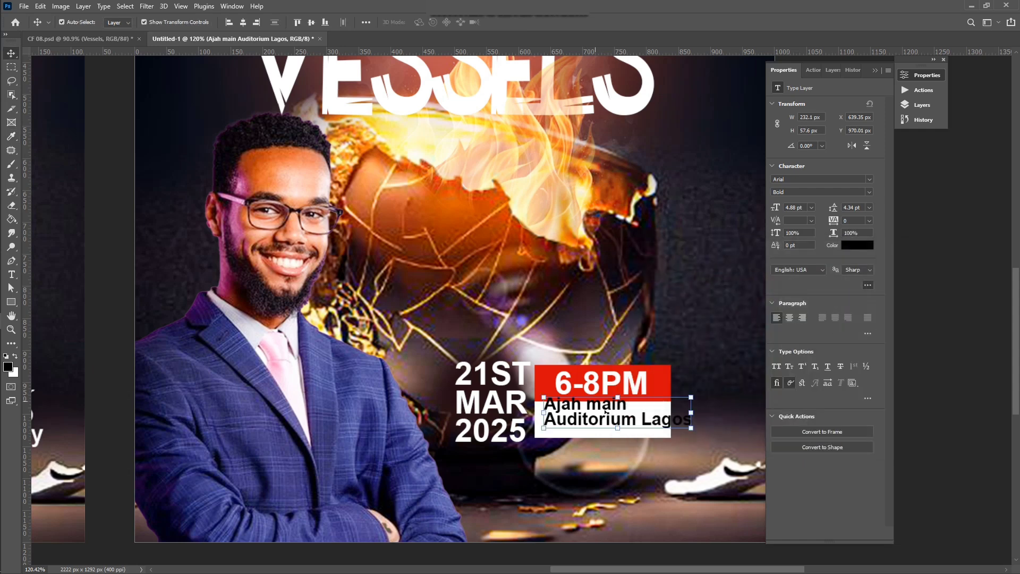
# Step: Fit the venue text into the white box in All Caps, scaled to about 76%
pyautogui.moveTo(614, 424); pyautogui.dragTo(611, 428)
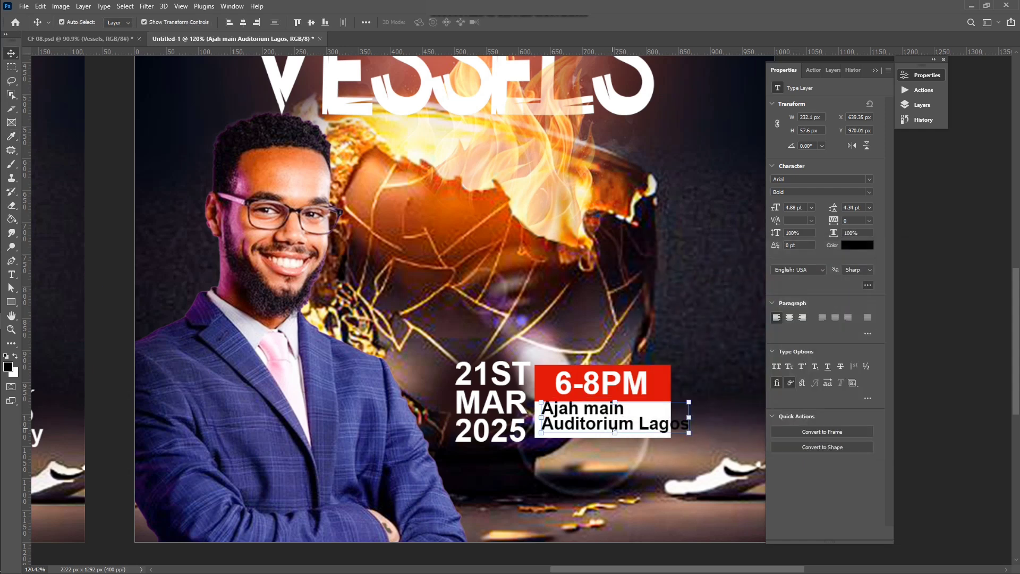
pyautogui.click(777, 367)
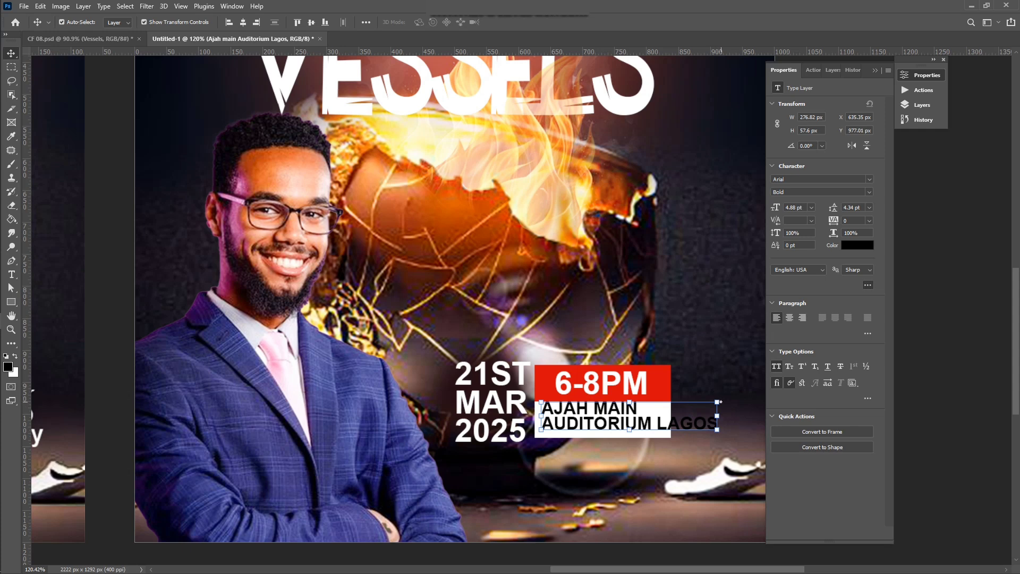
pyautogui.moveTo(718, 403); pyautogui.dragTo(659, 411)
pyautogui.press('Return')
pyautogui.press('Up')
pyautogui.press('Up')
pyautogui.press('Up')
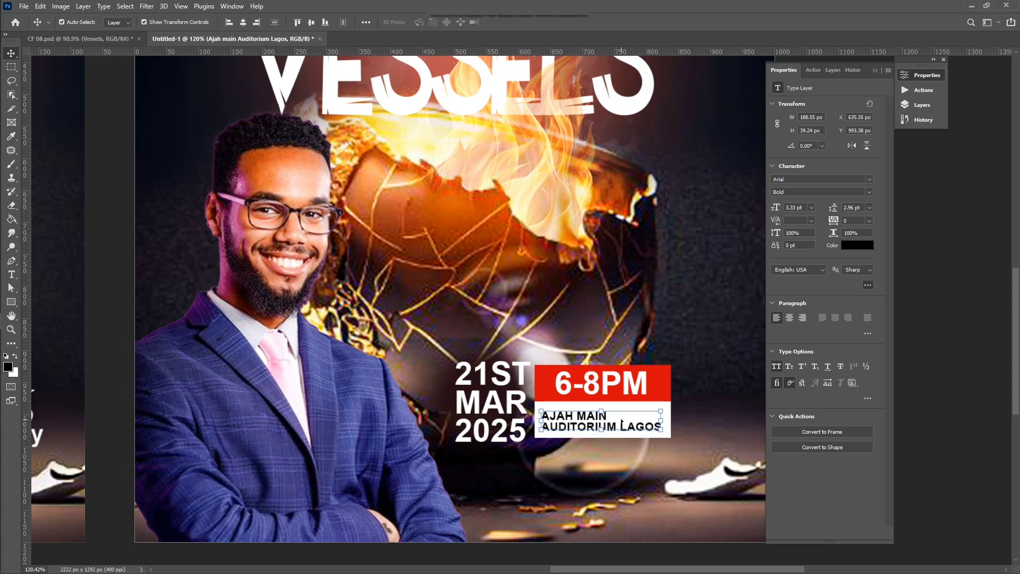
# Step: Move the pastor photo slightly left
pyautogui.scroll(-3, 622, 421)
pyautogui.scroll(-2, 621, 421)
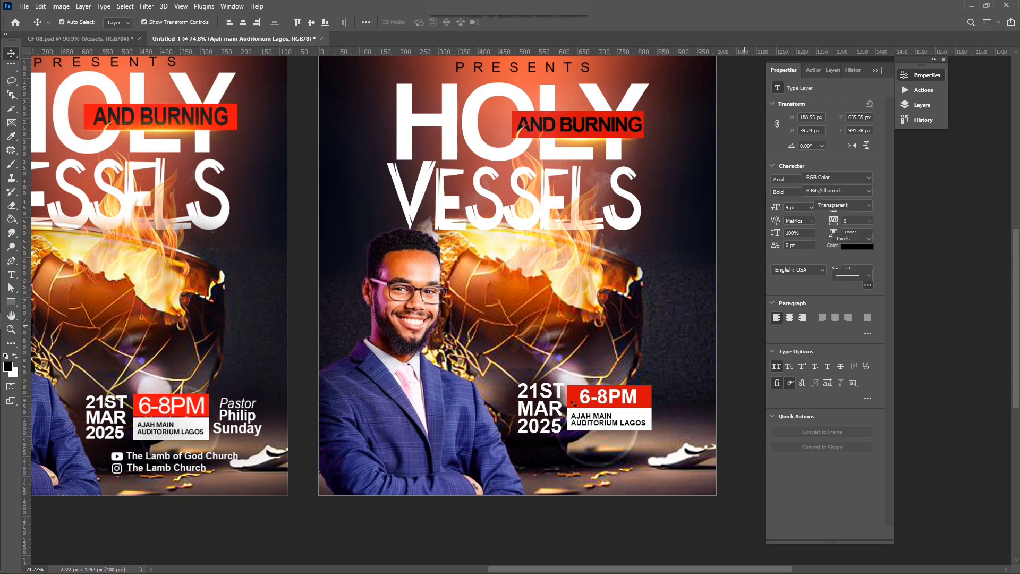
pyautogui.click(465, 427)
pyautogui.moveTo(451, 430); pyautogui.dragTo(438, 430)
# Step: Move the 21ST MAR 2025 date left, then nudge the box, 6-8pm and venue layers left
pyautogui.click(536, 408)
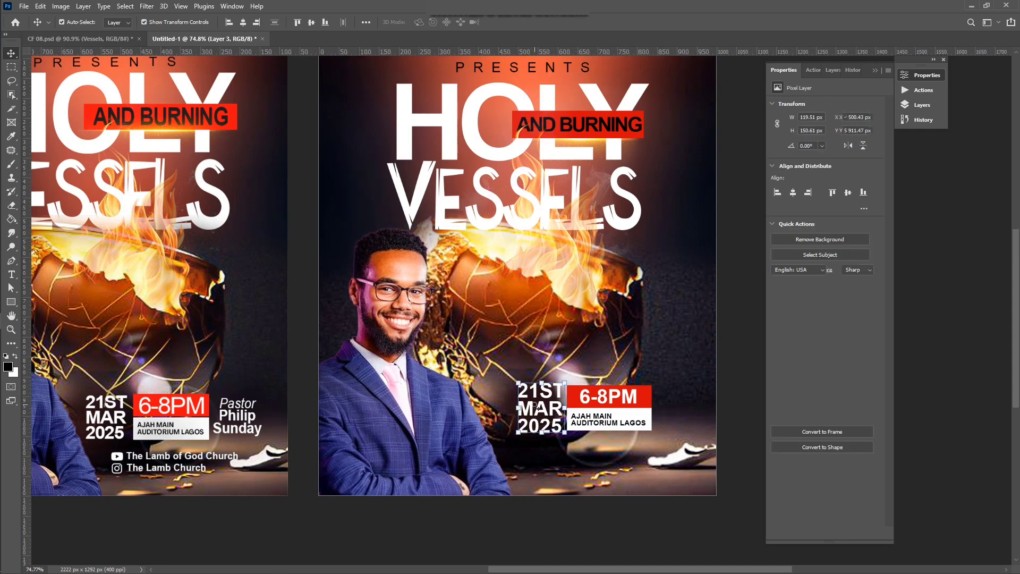
pyautogui.moveTo(535, 408); pyautogui.dragTo(520, 407)
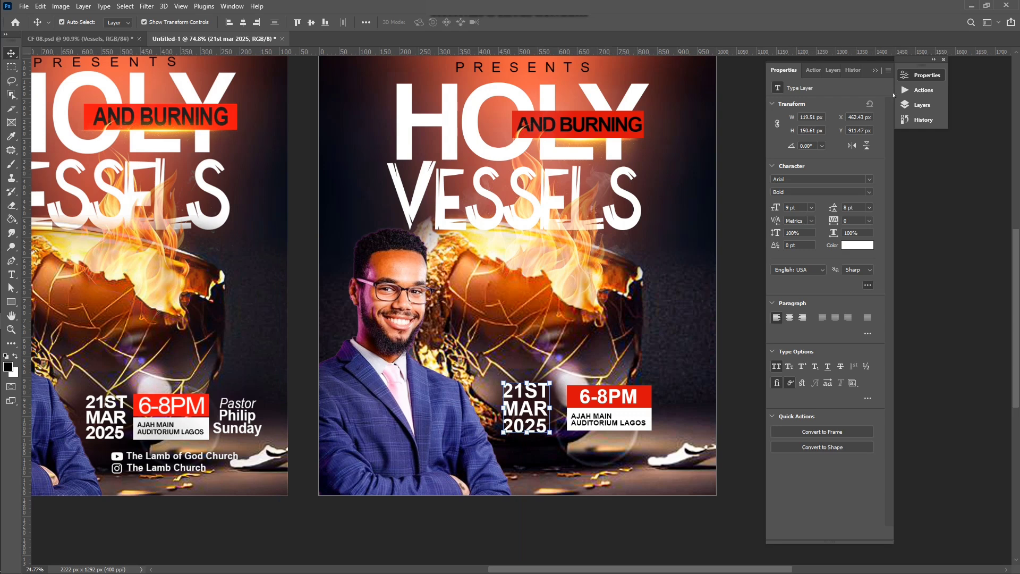
pyautogui.click(907, 107)
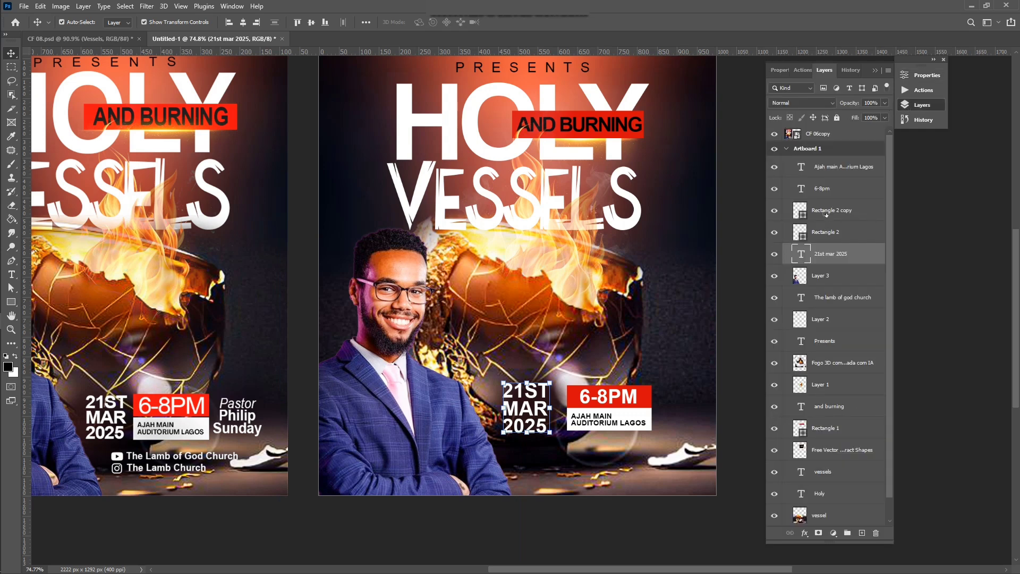
pyautogui.keyDown('shift'); pyautogui.click(827, 213); pyautogui.keyUp('shift')
pyautogui.keyDown('shift'); pyautogui.click(827, 183); pyautogui.keyUp('shift')
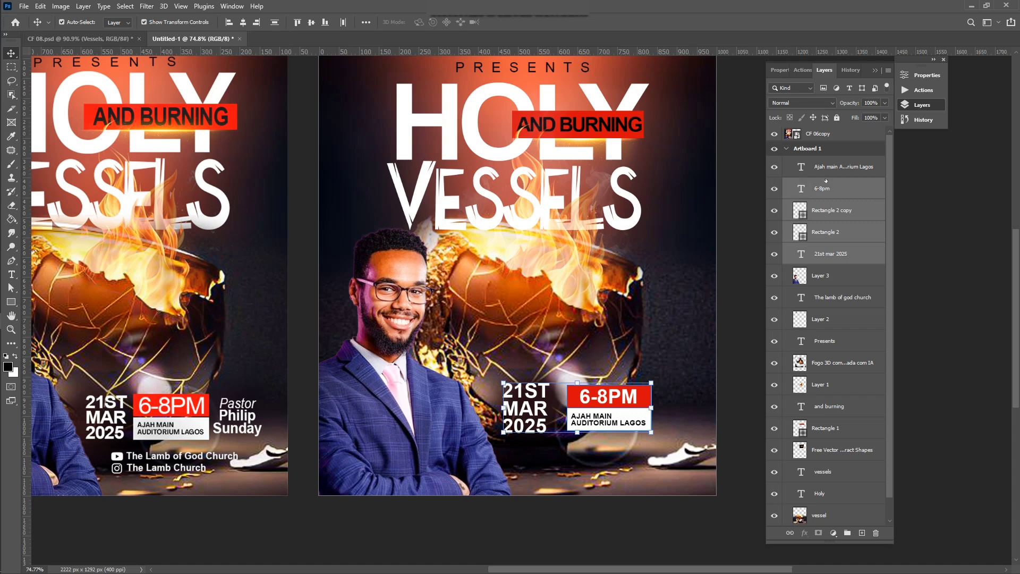
pyautogui.keyDown('shift'); pyautogui.click(824, 174); pyautogui.keyUp('shift')
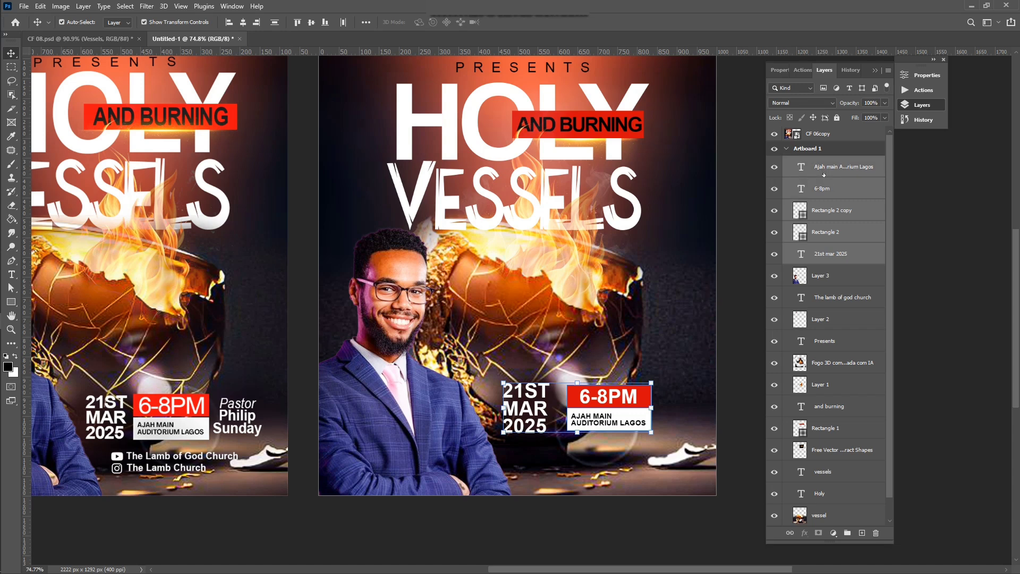
pyautogui.click(804, 233)
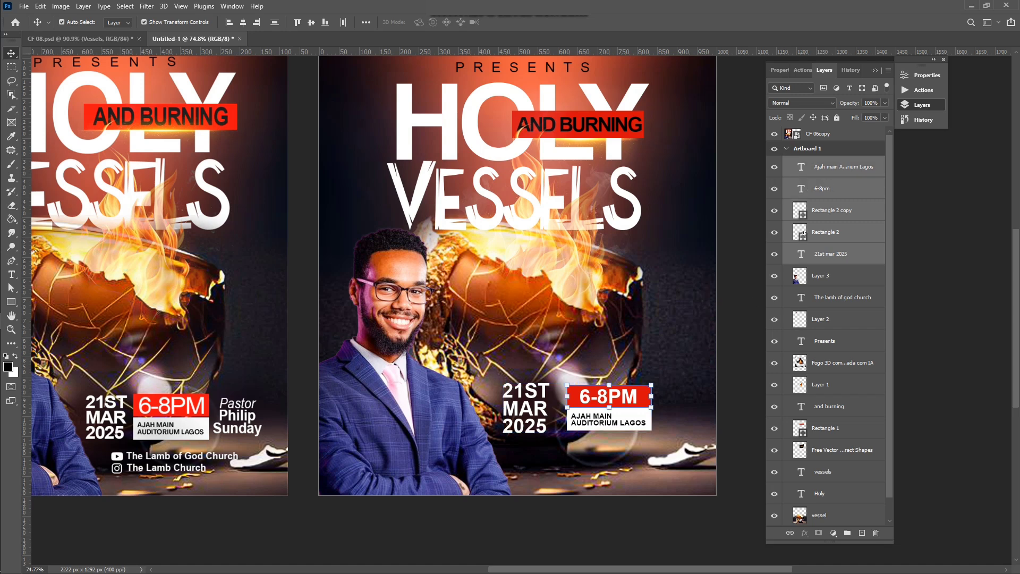
pyautogui.keyDown('shift'); pyautogui.click(837, 172); pyautogui.keyUp('shift')
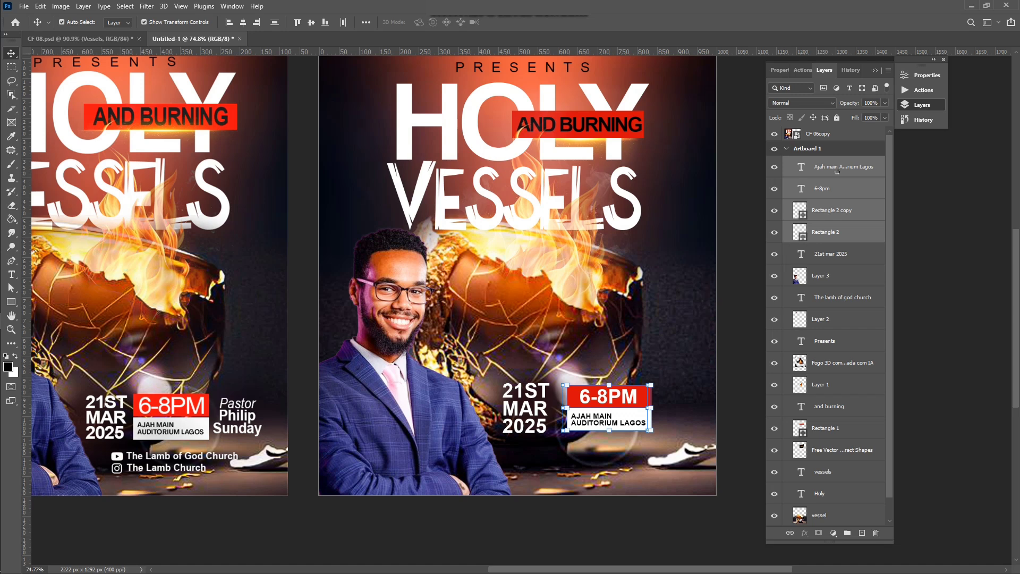
pyautogui.hotkey('shift', 'Left')
pyautogui.hotkey('shift', 'Left')
pyautogui.hotkey('shift', 'Left')
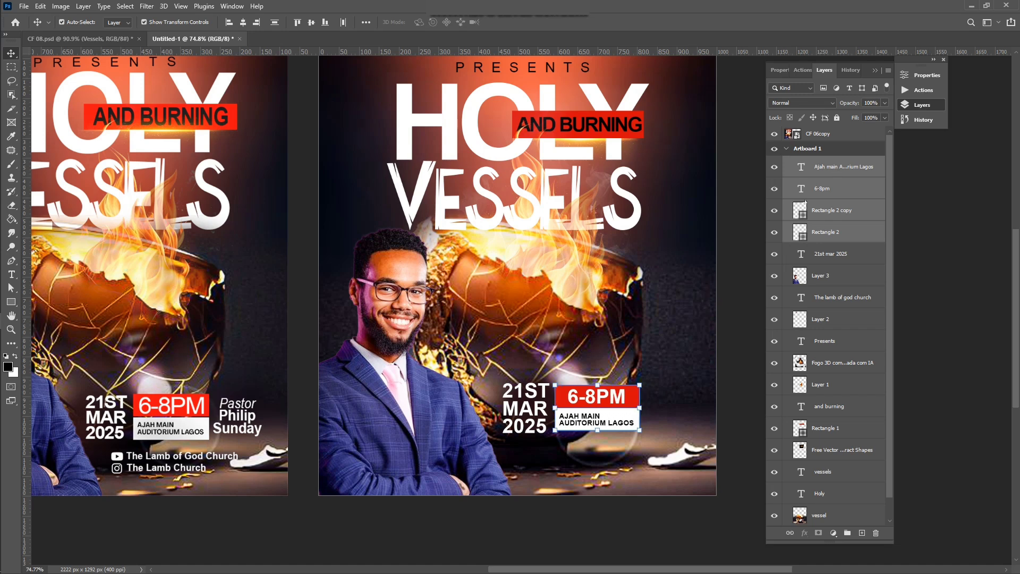
pyautogui.click(729, 356)
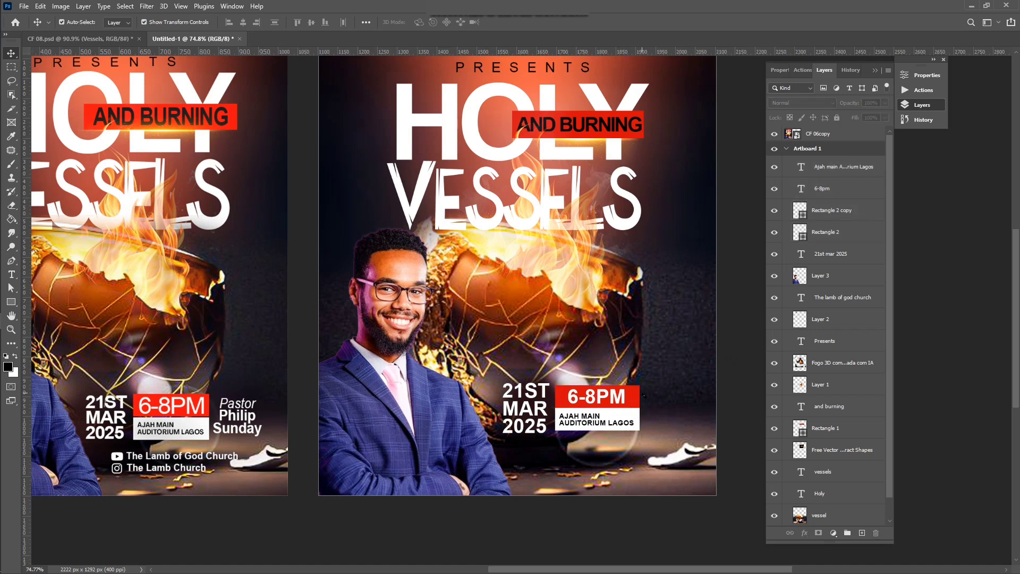
pyautogui.click(538, 417)
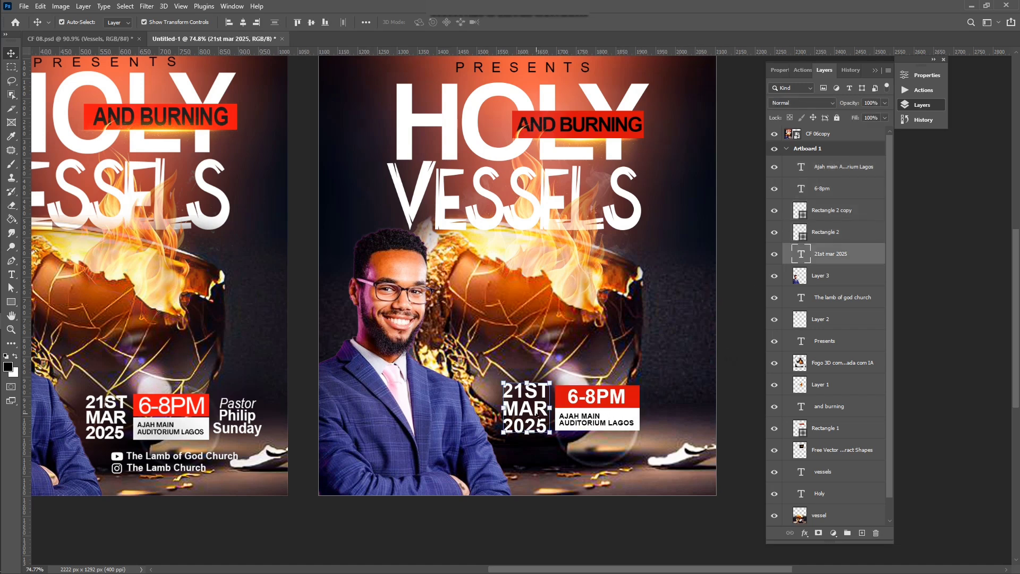
pyautogui.click(744, 311)
pyautogui.press('t')
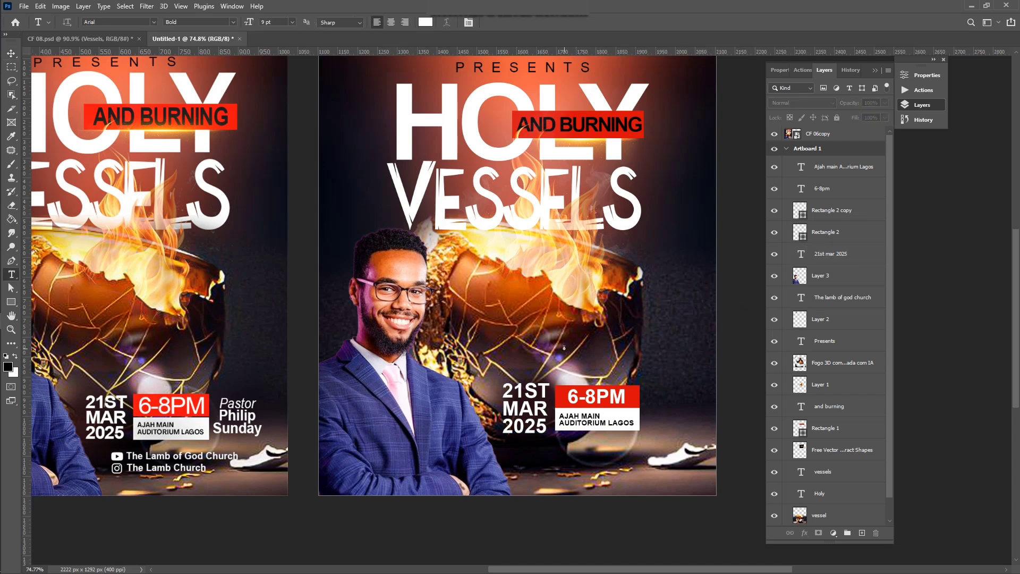
pyautogui.click(564, 348)
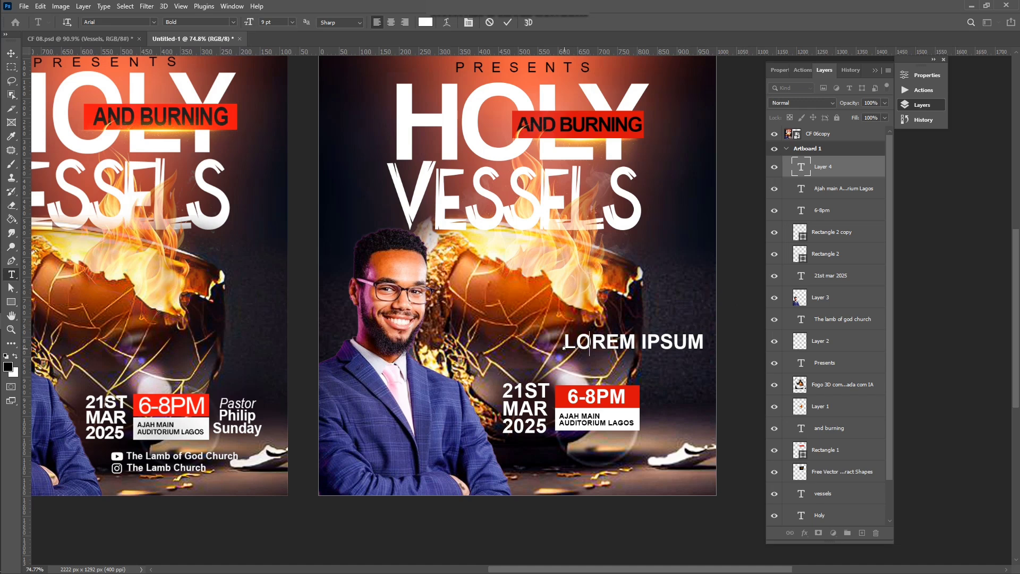
pyautogui.write('PASTOR')
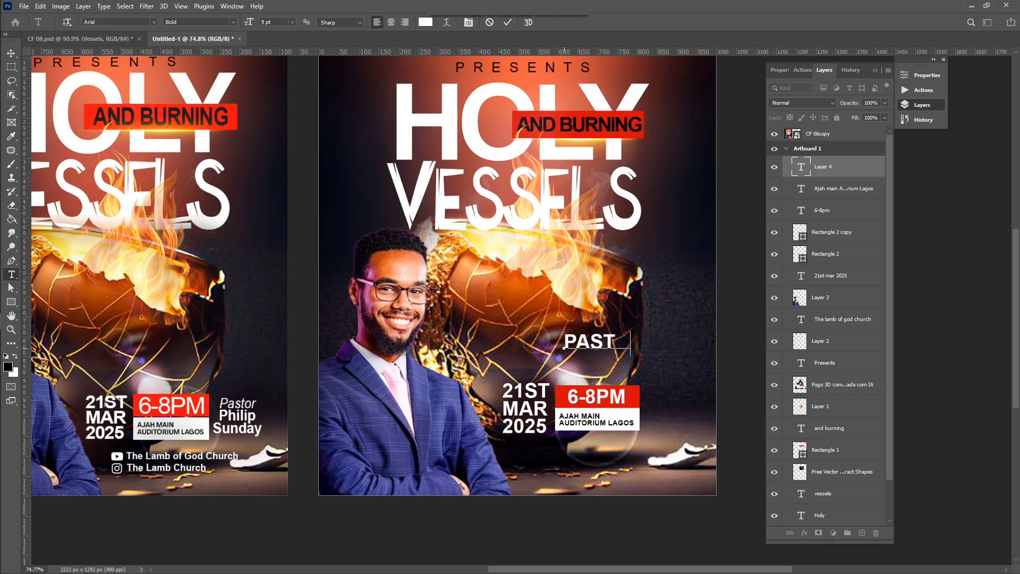
pyautogui.hotkey('ctrl', 'a')
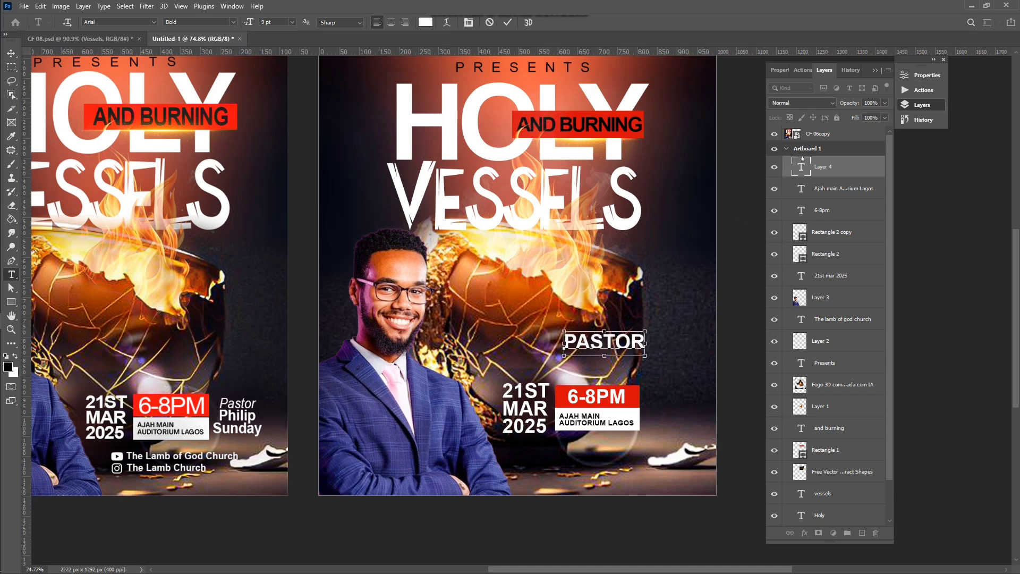
pyautogui.click(922, 75)
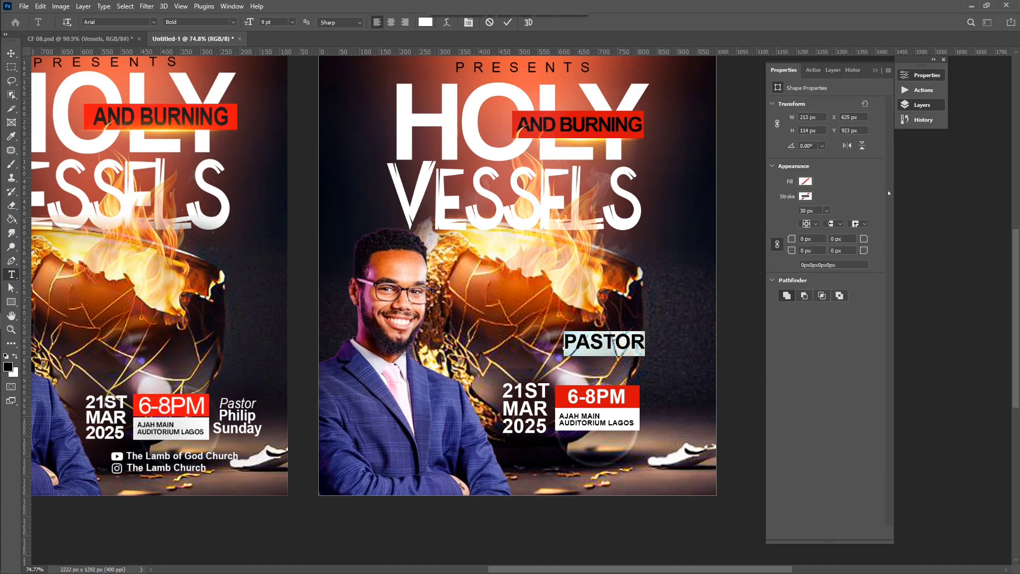
pyautogui.click(775, 366)
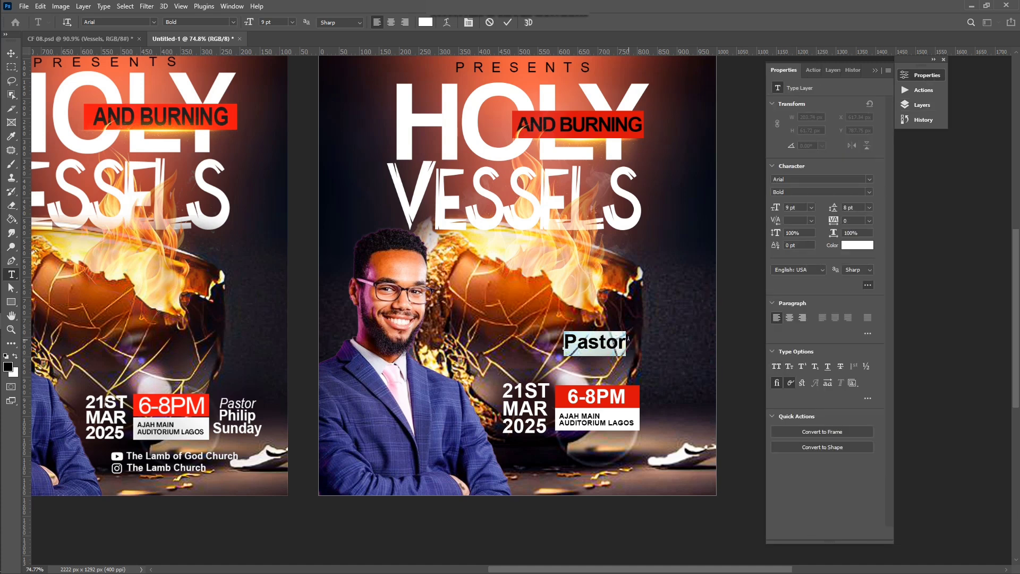
pyautogui.click(628, 340)
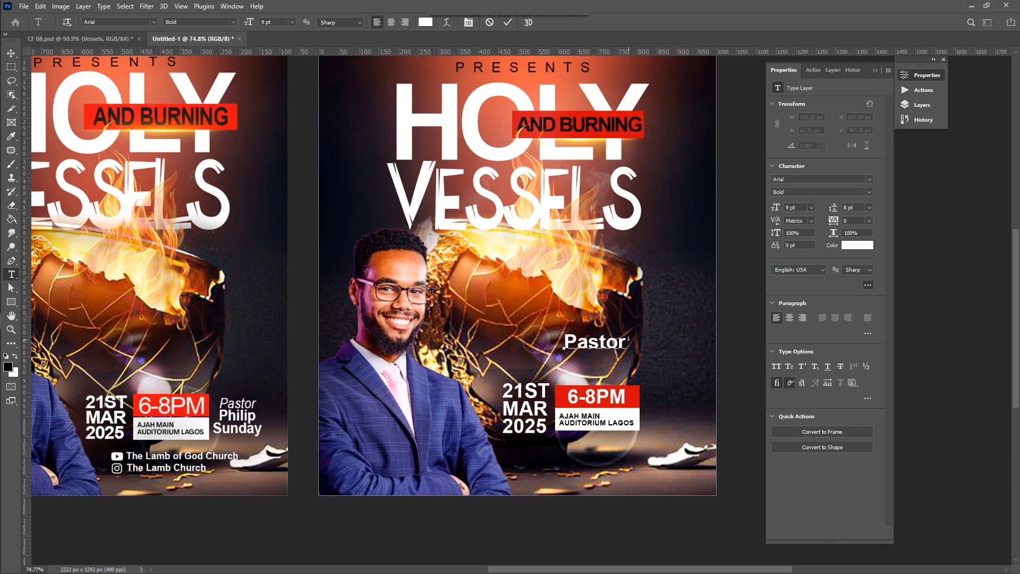
pyautogui.press('Return')
pyautogui.press('Return')
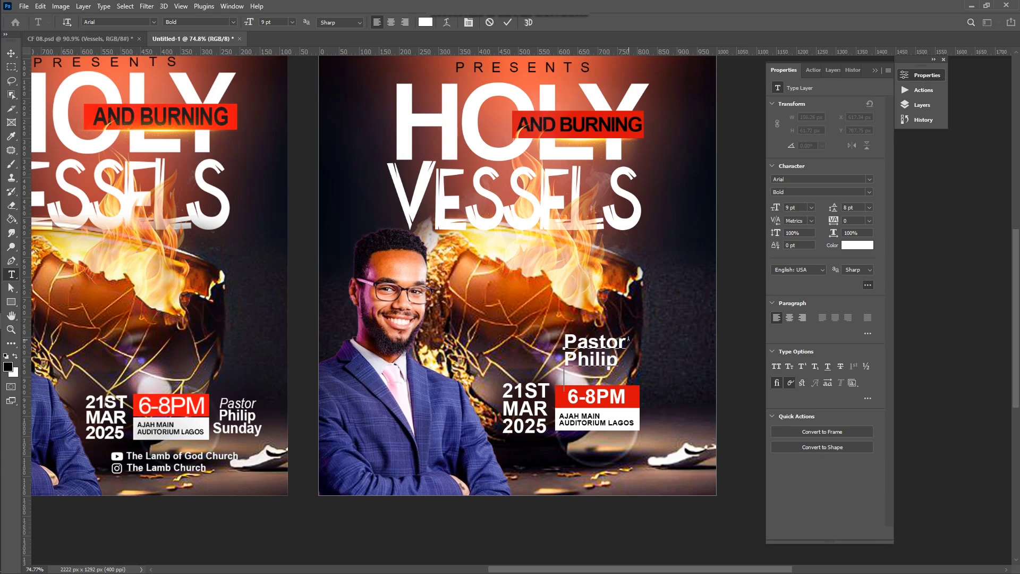
pyautogui.click(508, 23)
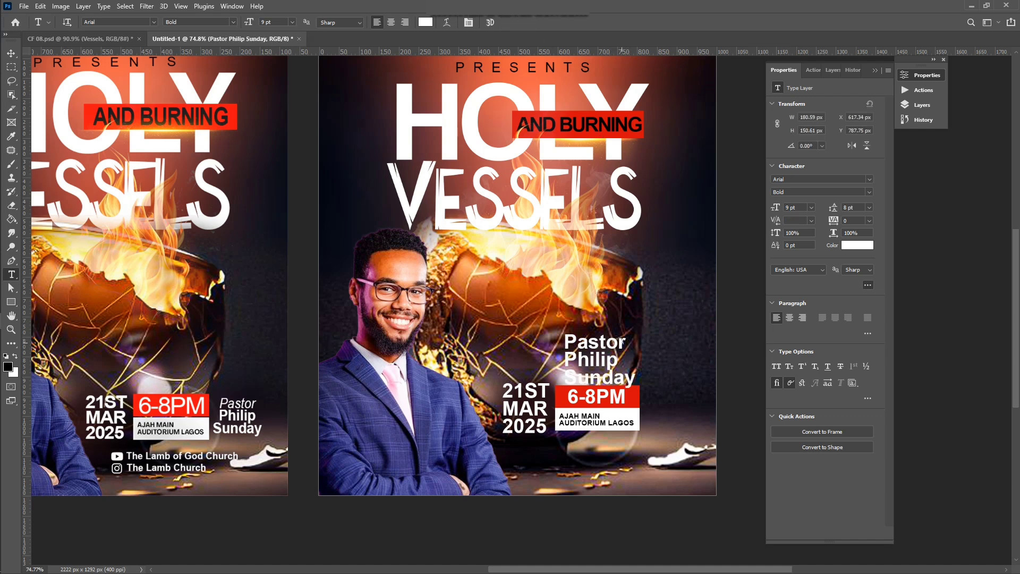
# Step: Set the word Pastor in italic
pyautogui.moveTo(623, 341); pyautogui.dragTo(562, 343)
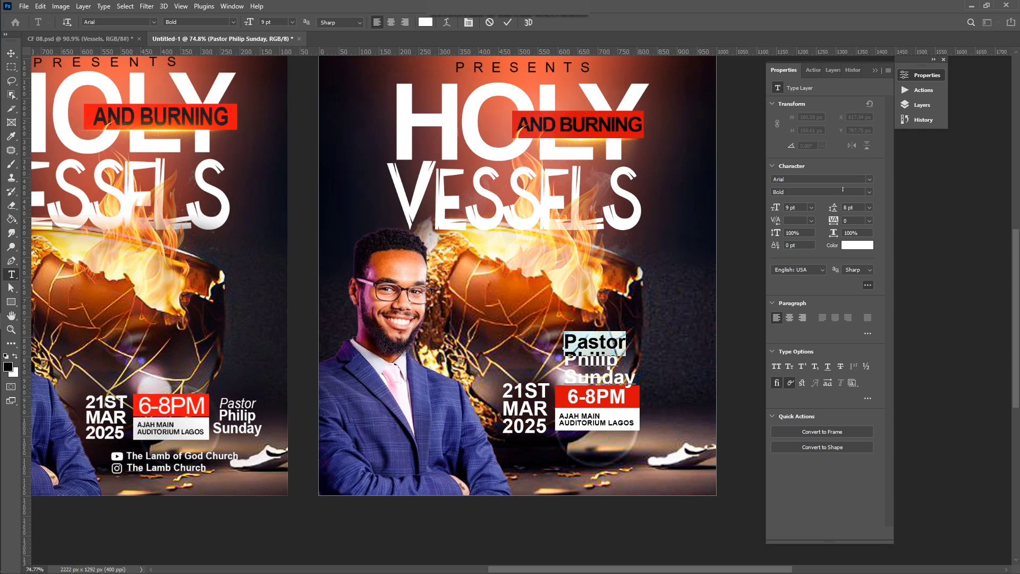
pyautogui.click(871, 192)
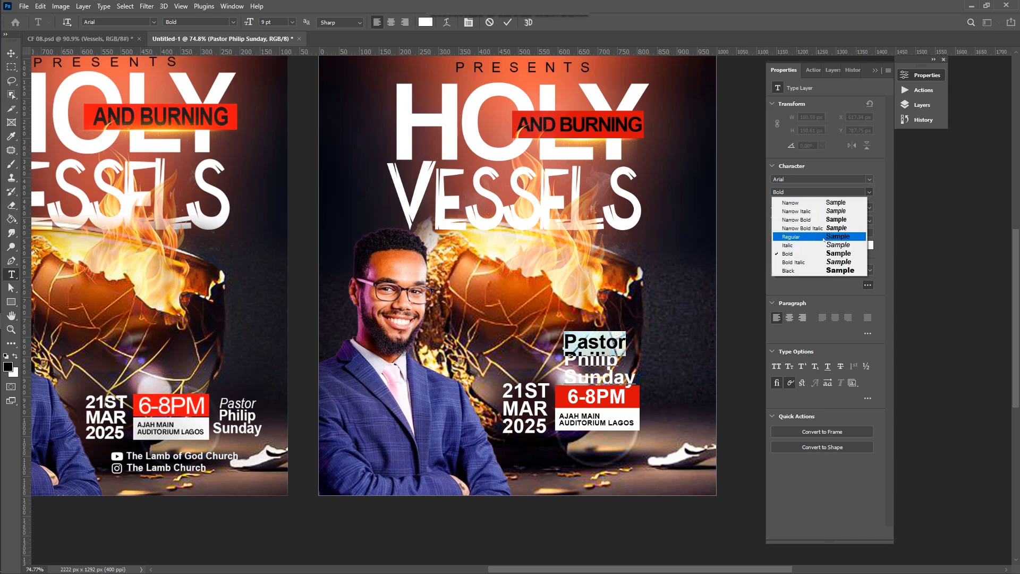
pyautogui.click(797, 245)
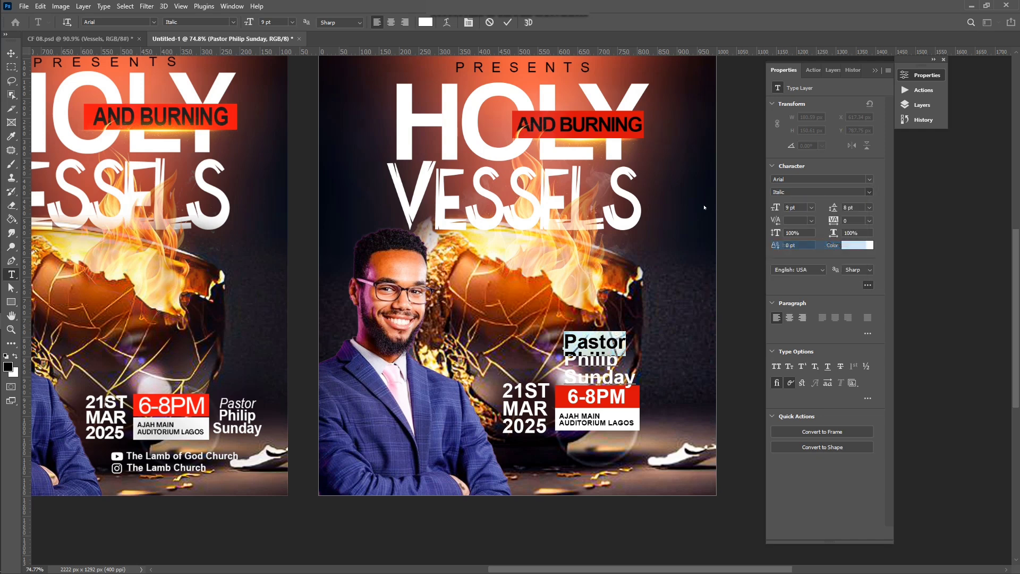
pyautogui.click(507, 22)
# Step: Scale the pastor text to about 74% and nudge it into place right of the 6-8PM box
pyautogui.press('v')
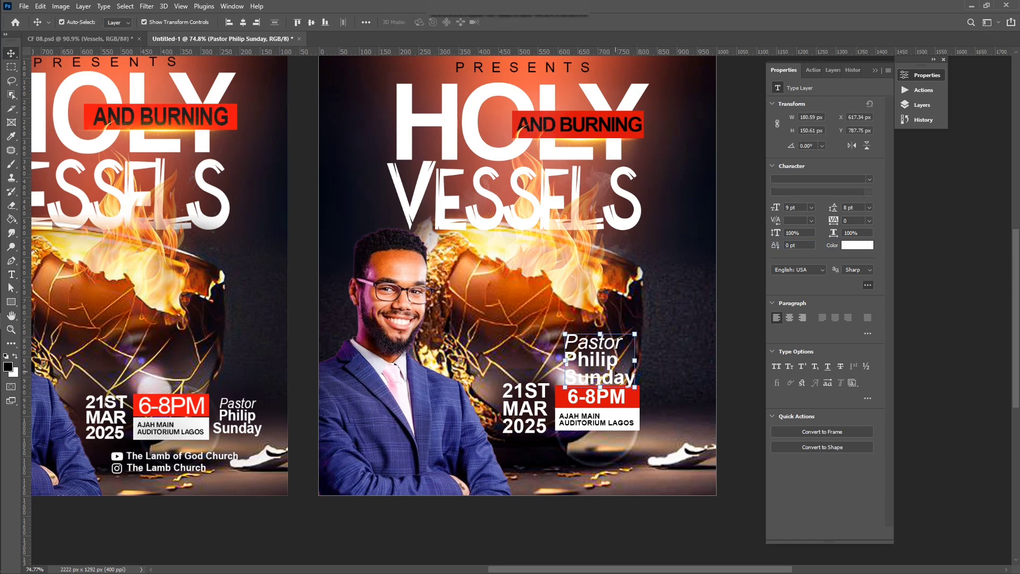
pyautogui.moveTo(636, 335); pyautogui.dragTo(675, 396)
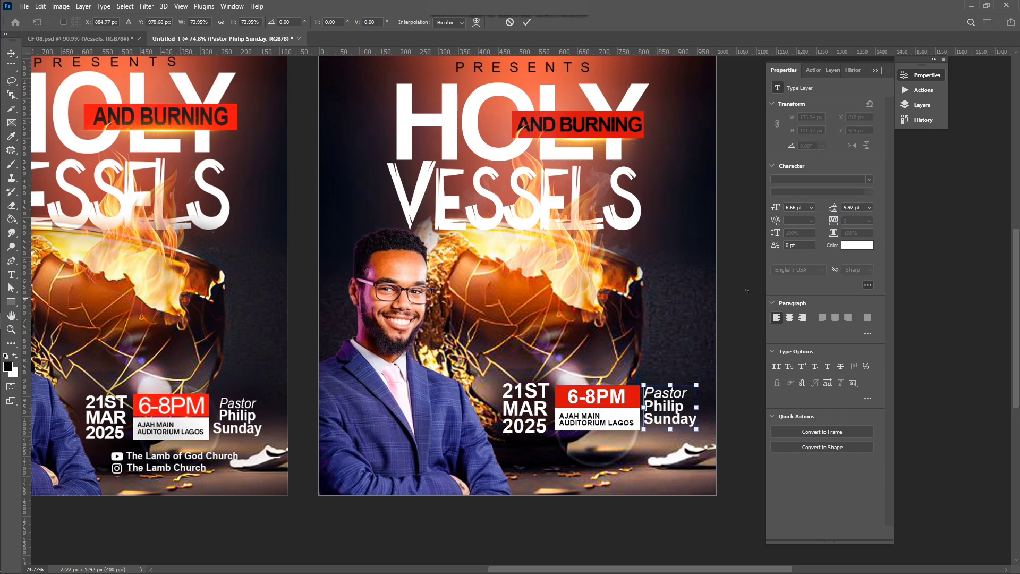
pyautogui.click(527, 22)
pyautogui.press('Down')
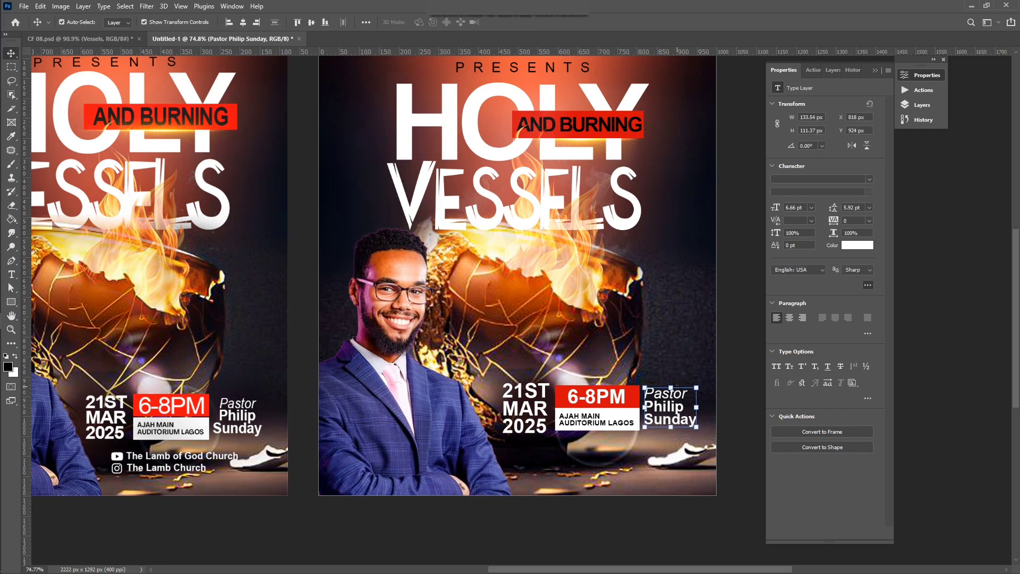
pyautogui.press('Right')
pyautogui.press('Down')
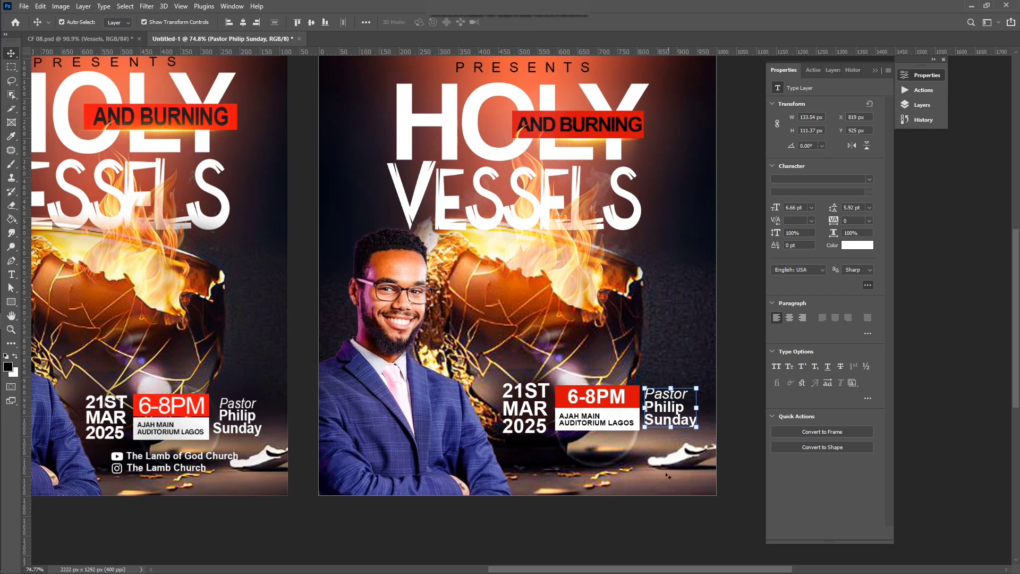
pyautogui.click(725, 354)
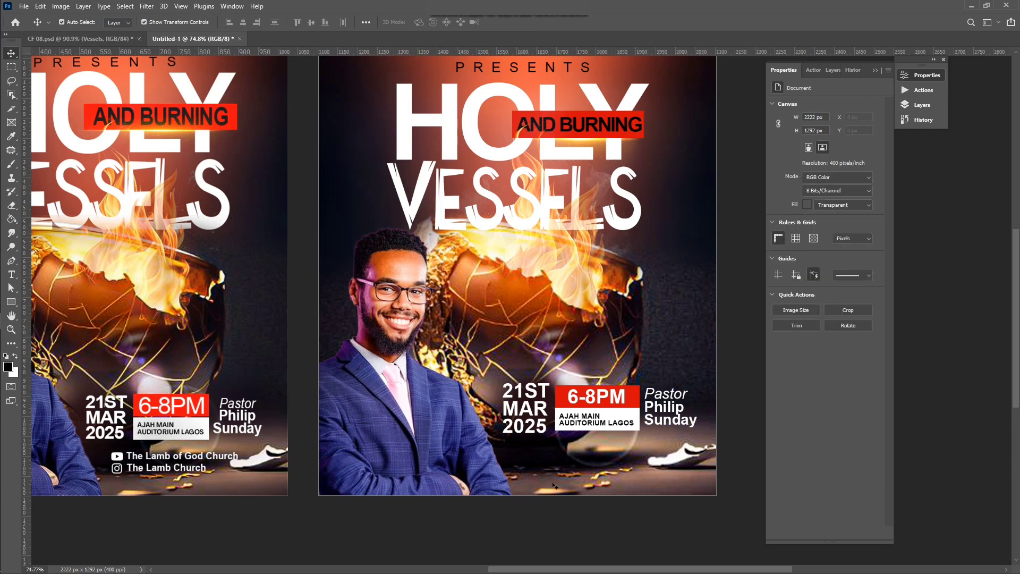
# Step: Alt-drag a copy of the pastor text below the date and retype it as 'The Lamb of God Church'
pyautogui.scroll(1, 555, 486)
pyautogui.scroll(1, 555, 485)
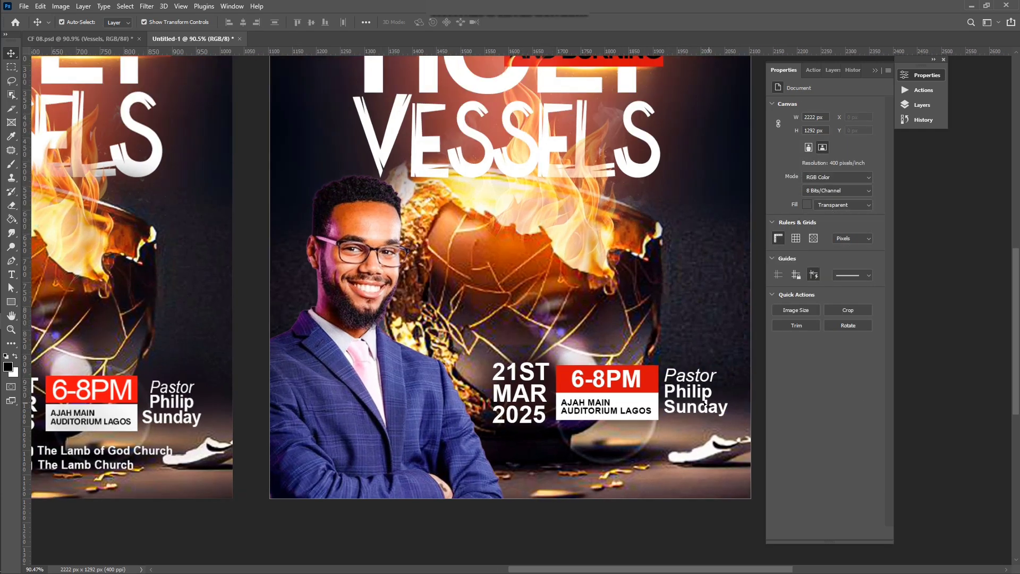
pyautogui.moveTo(699, 402); pyautogui.dragTo(575, 466)
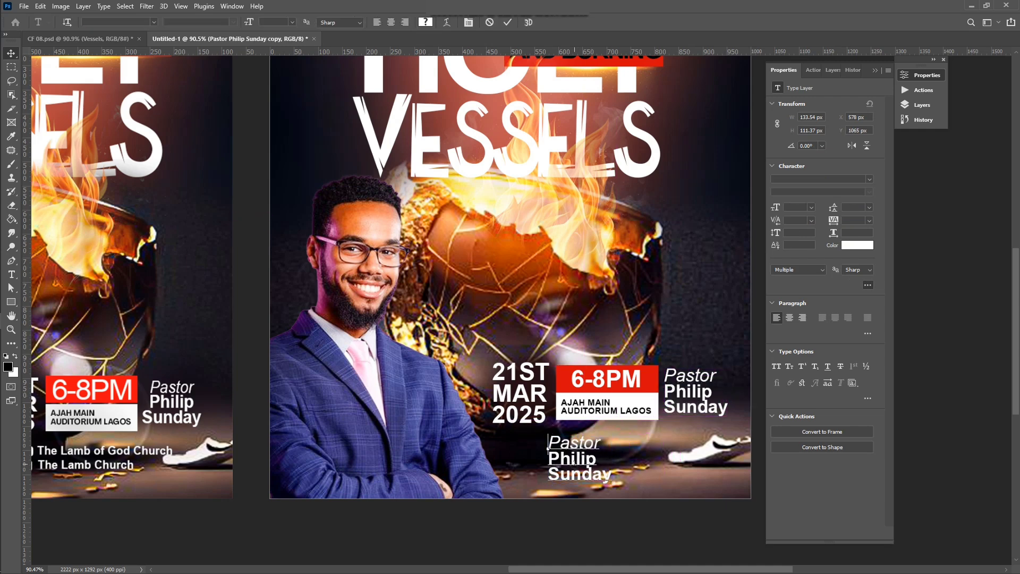
pyautogui.doubleClick(555, 442)
pyautogui.write('The')
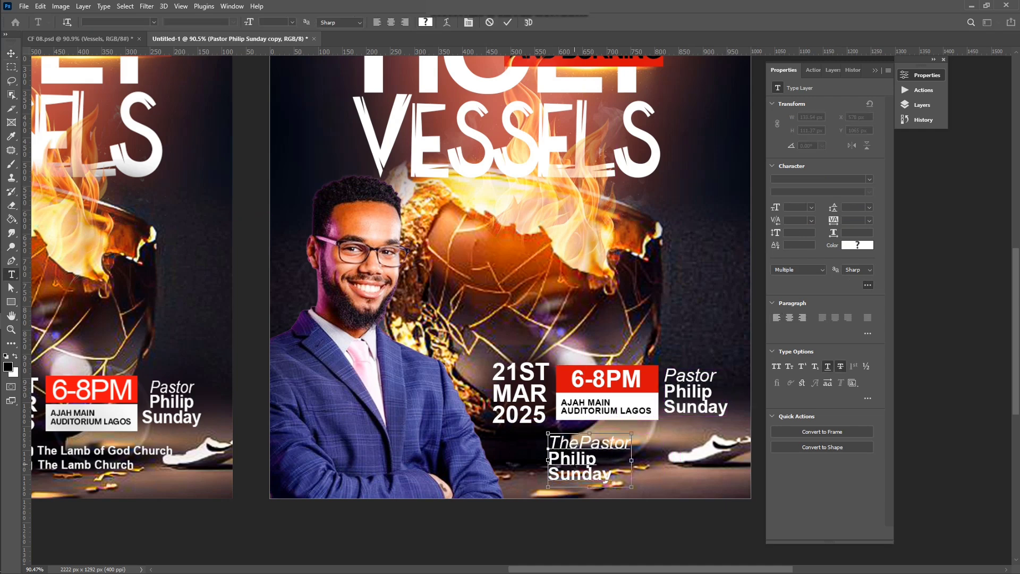
pyautogui.hotkey('ctrl', 'a')
pyautogui.write('The')
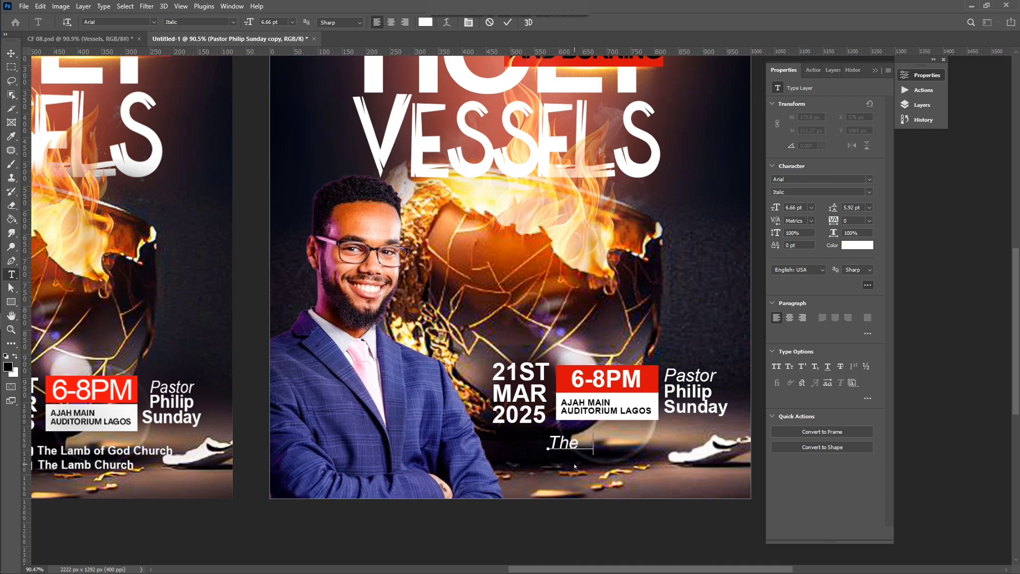
pyautogui.write(' Lamb of God')
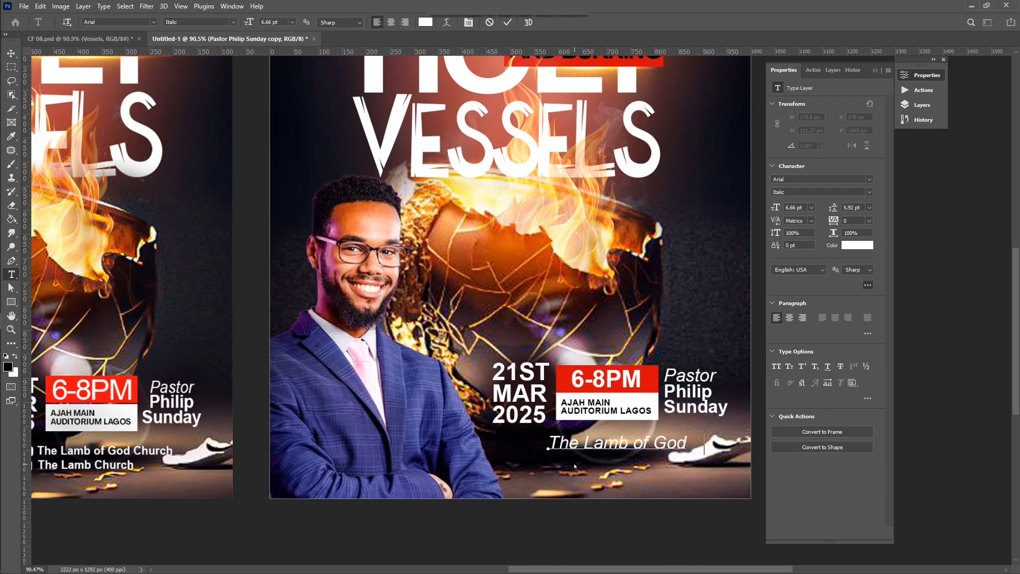
pyautogui.write(' Church')
pyautogui.click(508, 22)
# Step: Move the church name under the date, set it to All Caps, scale it down and make it Bold
pyautogui.press('v')
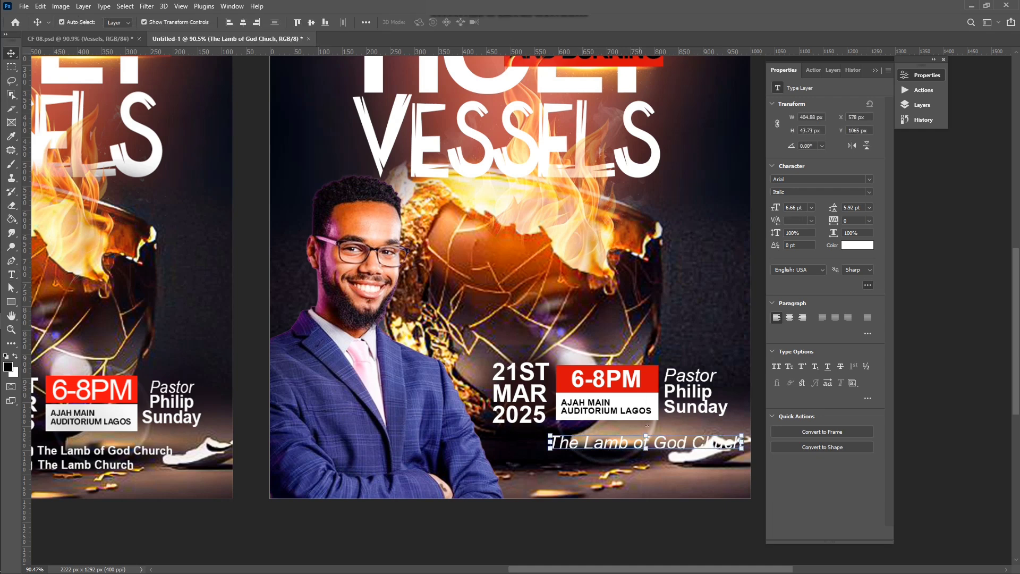
pyautogui.moveTo(655, 444); pyautogui.dragTo(626, 451)
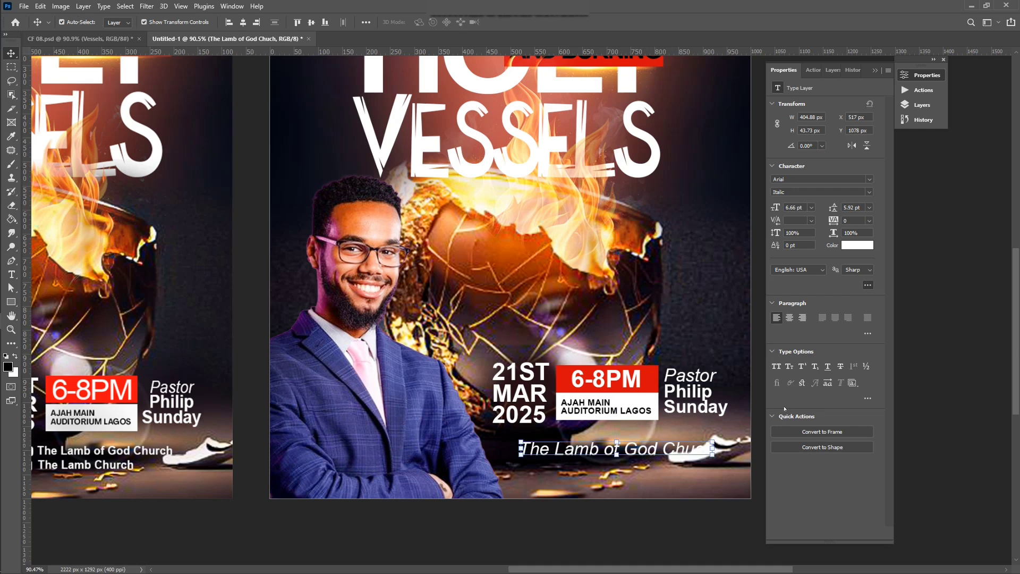
pyautogui.click(777, 366)
pyautogui.moveTo(752, 440); pyautogui.dragTo(673, 451)
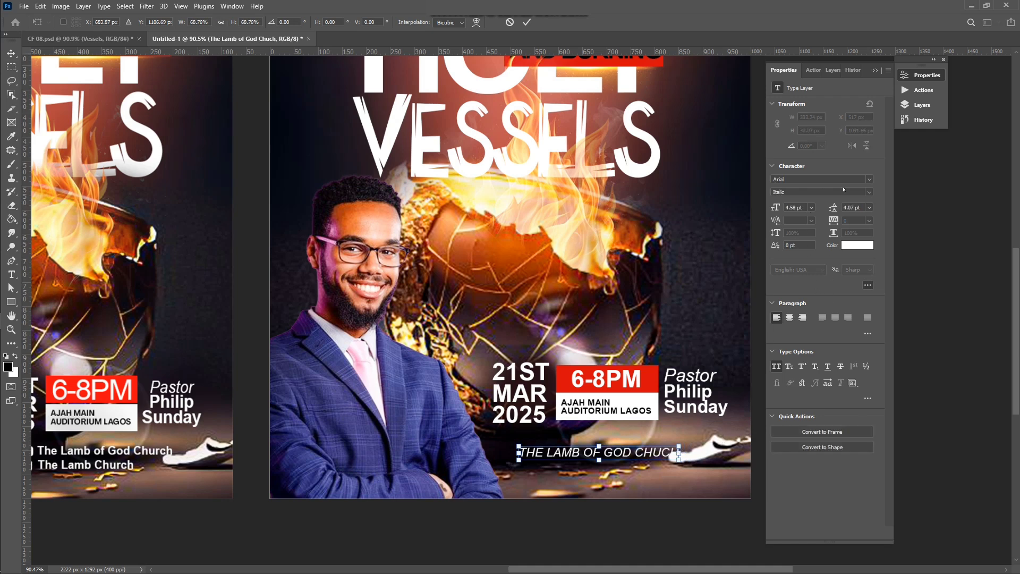
pyautogui.click(527, 21)
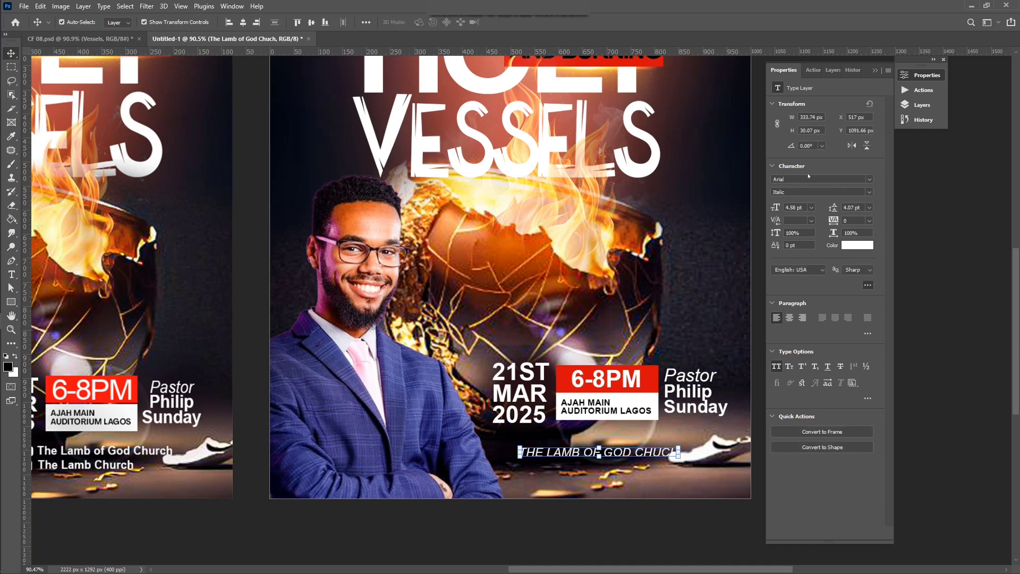
pyautogui.click(870, 192)
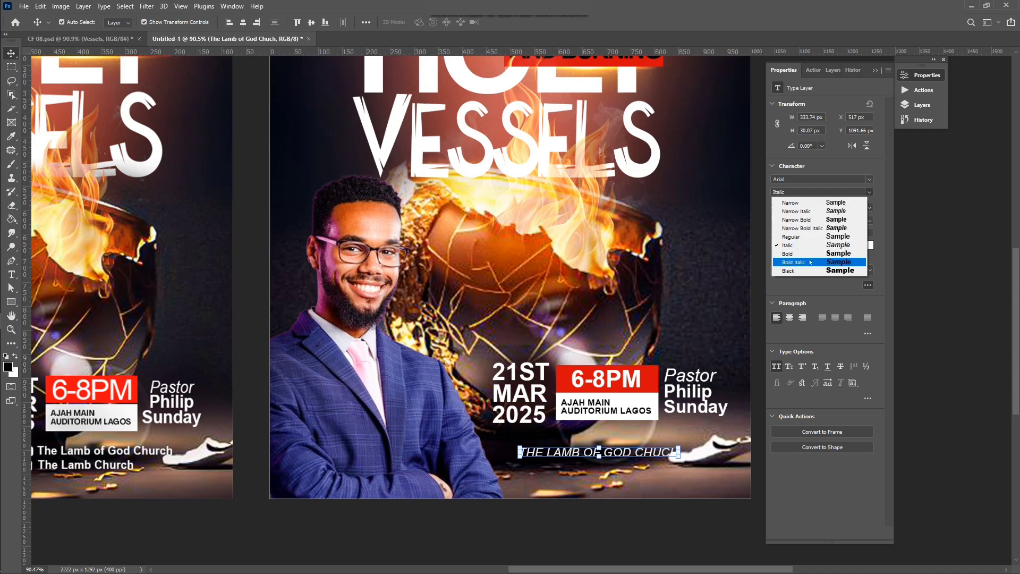
pyautogui.click(792, 258)
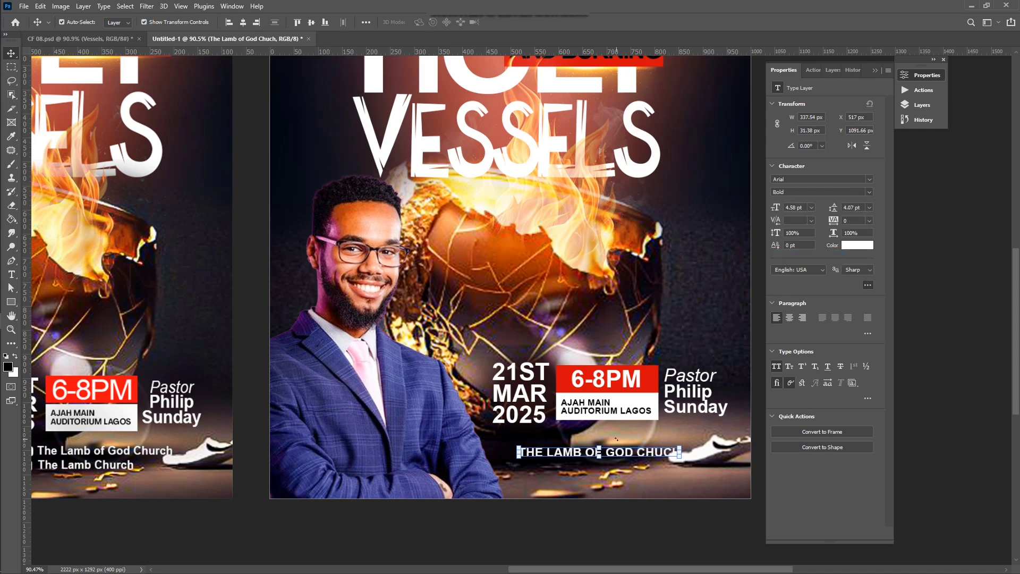
pyautogui.scroll(-1, 620, 434)
pyautogui.click(659, 496)
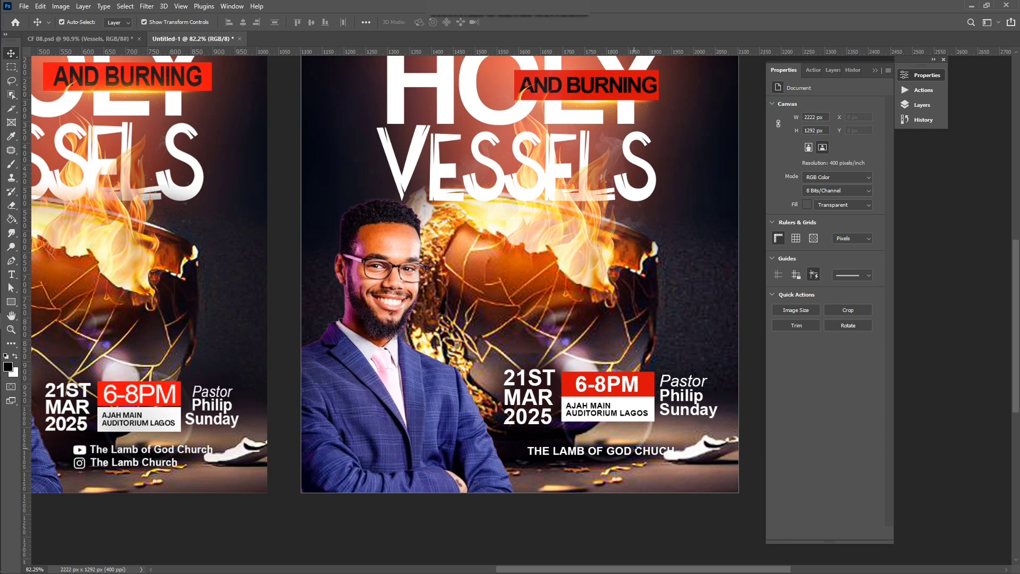
# Step: Try duplicating the church name line just beneath itself, then undo the copy
pyautogui.doubleClick(639, 451)
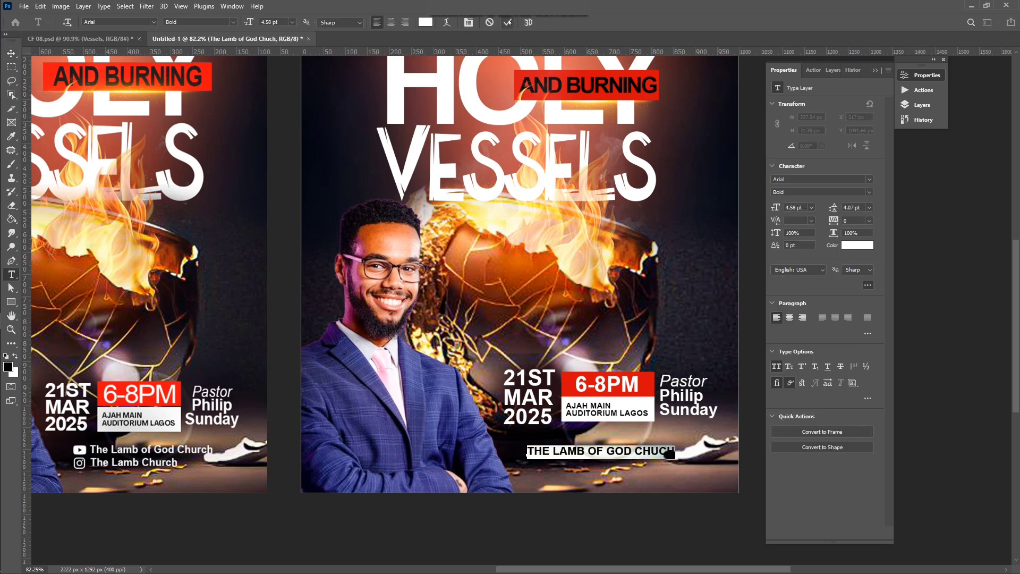
pyautogui.click(508, 22)
pyautogui.press('v')
pyautogui.scroll(4, 613, 493)
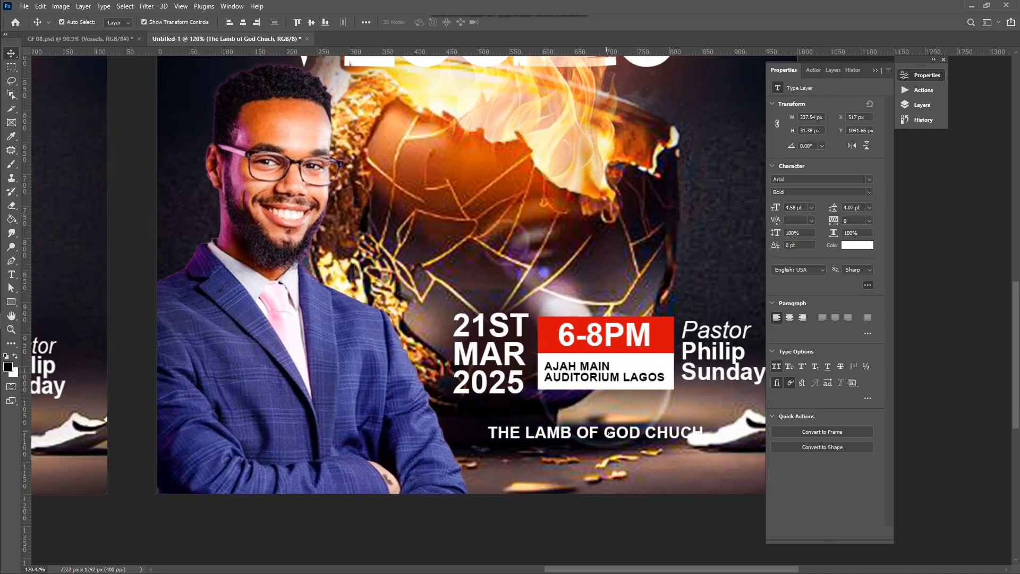
pyautogui.moveTo(609, 433)
pyautogui.mouseDown()
pyautogui.moveTo(613, 464)
pyautogui.moveTo(612, 446)
pyautogui.moveTo(612, 457)
pyautogui.moveTo(595, 451)
pyautogui.moveTo(610, 430)
pyautogui.moveTo(617, 450)
pyautogui.mouseUp()
pyautogui.hotkey('ctrl', 'z')
pyautogui.hotkey('ctrl', 'z')
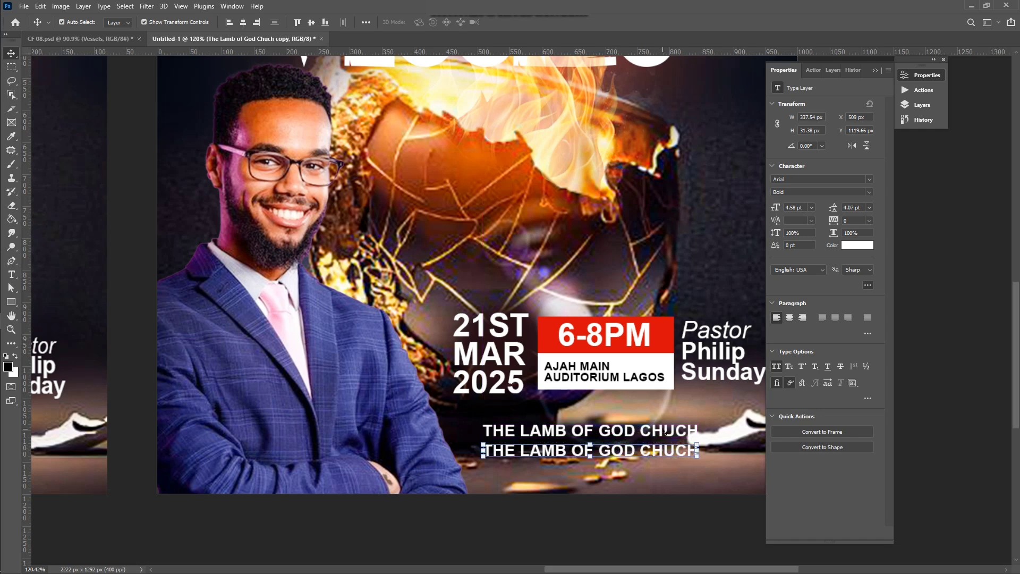
# Step: Select both church name lines and scale them down together beneath the time-and-venue box
pyautogui.keyDown('shift'); pyautogui.click(666, 433); pyautogui.keyUp('shift')
pyautogui.moveTo(698, 456); pyautogui.dragTo(648, 444)
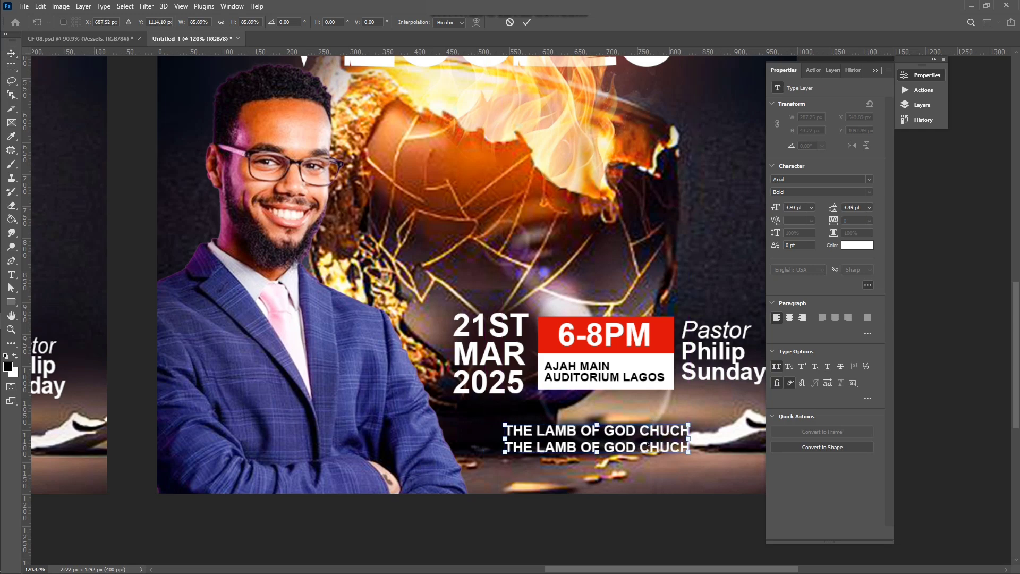
pyautogui.press('Return')
pyautogui.scroll(-3, 462, 421)
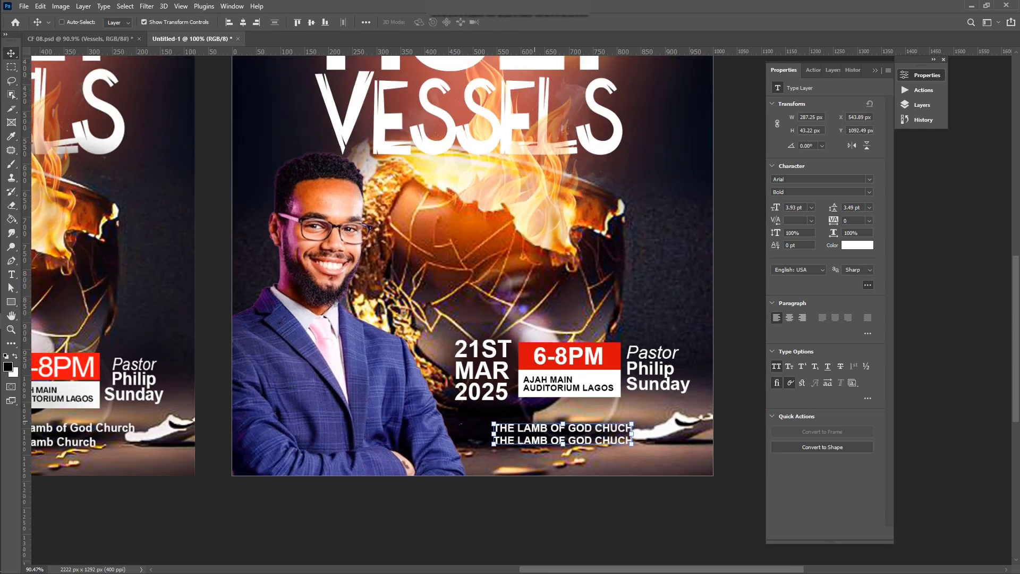
pyautogui.hscroll(1, 461, 425)
pyautogui.hscroll(-5, 350, 336)
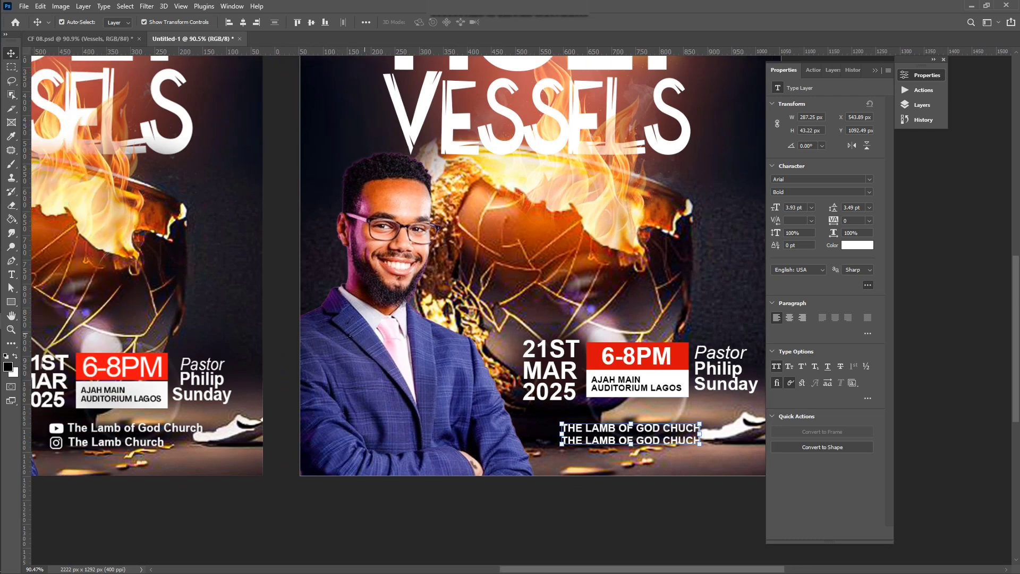
pyautogui.hscroll(-3, 349, 336)
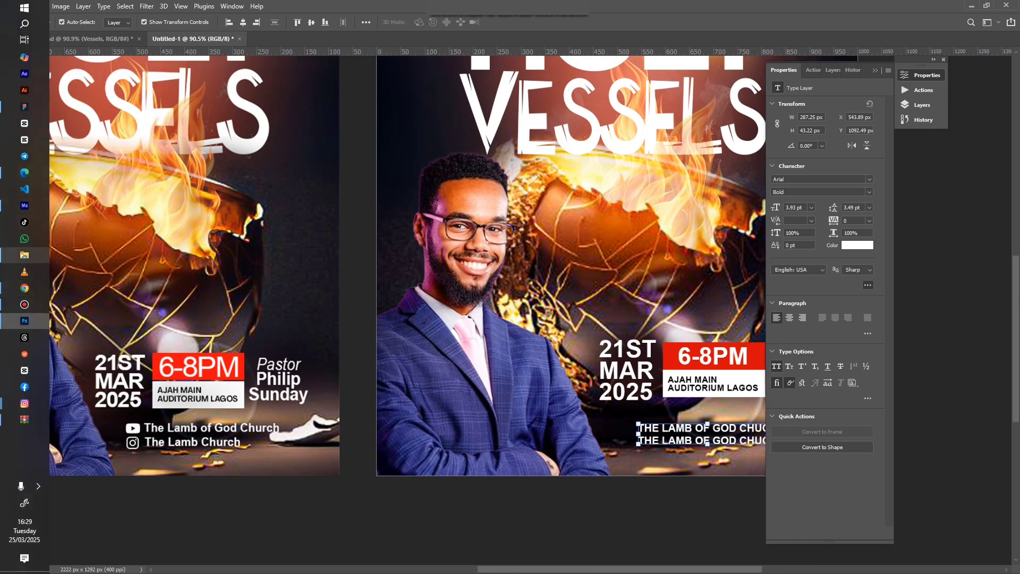
# Step: Open DESIGN › CHURCH FLYER O3 and select the white YouTube and Instagram icon files
pyautogui.click(24, 255)
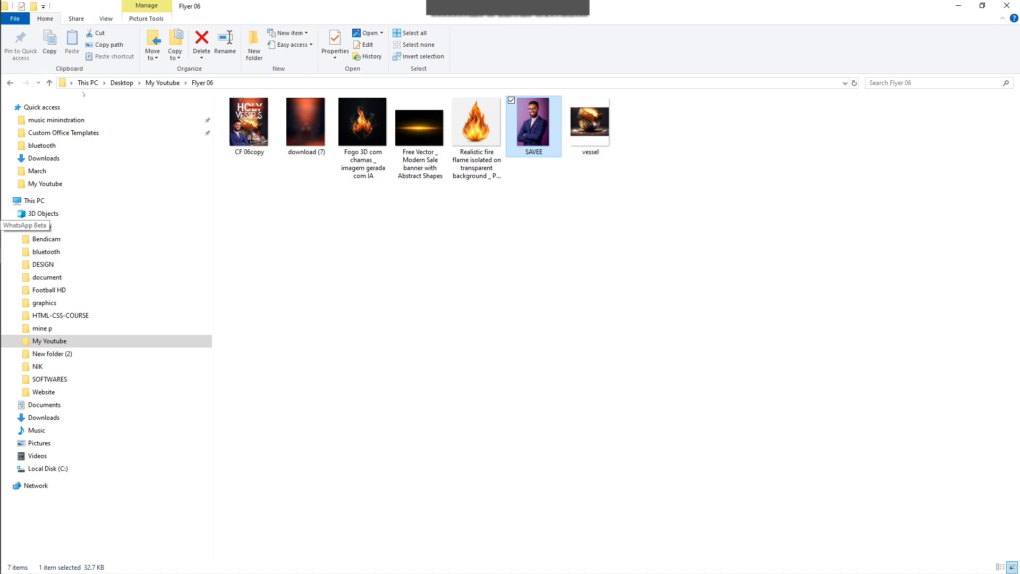
pyautogui.click(12, 84)
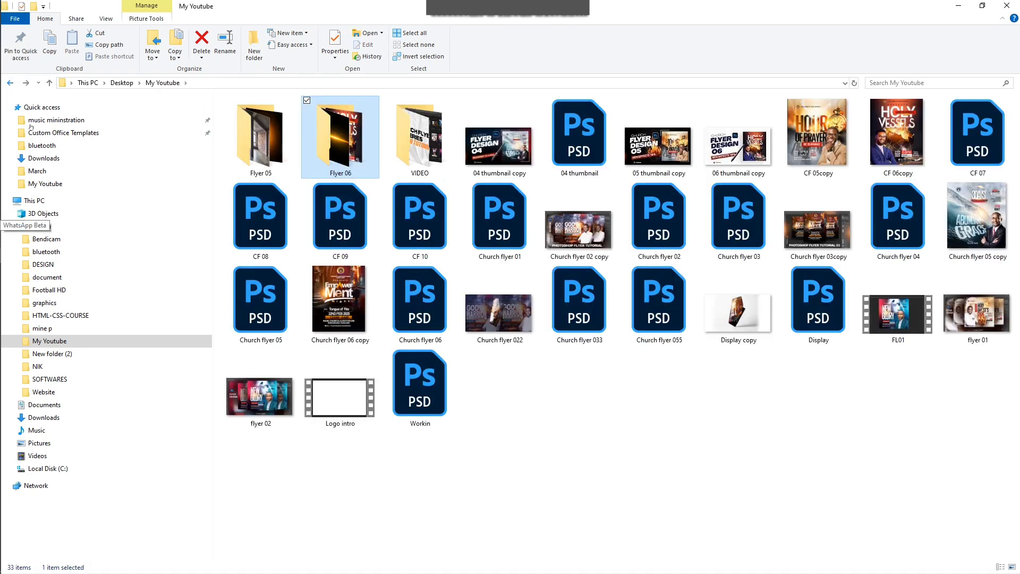
pyautogui.click(43, 264)
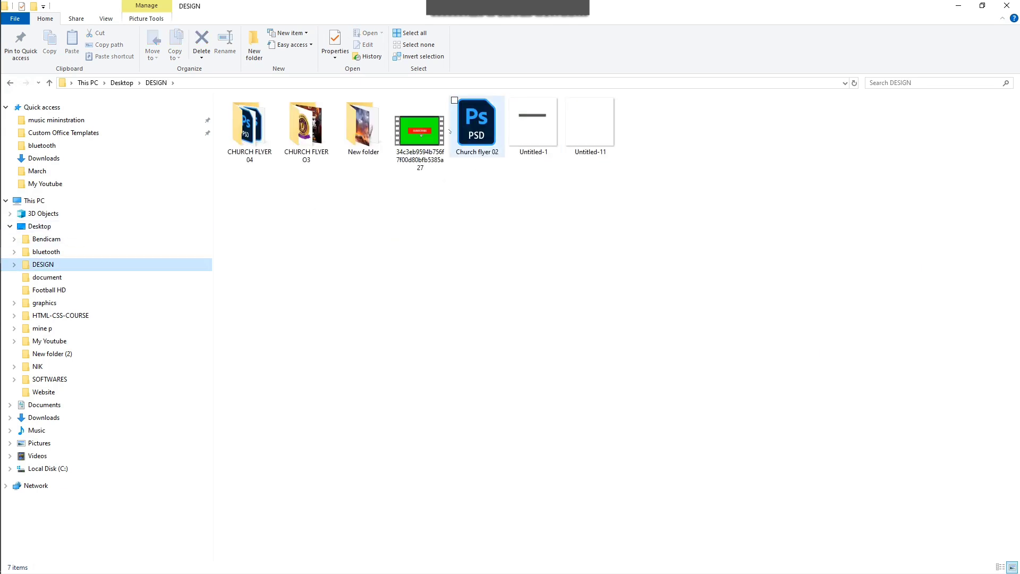
pyautogui.doubleClick(313, 137)
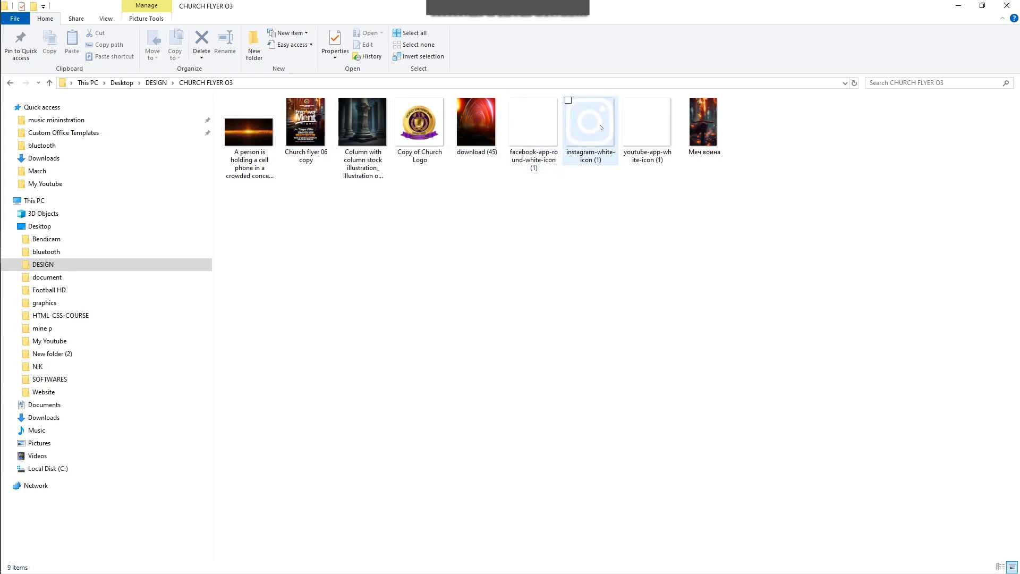
pyautogui.click(658, 126)
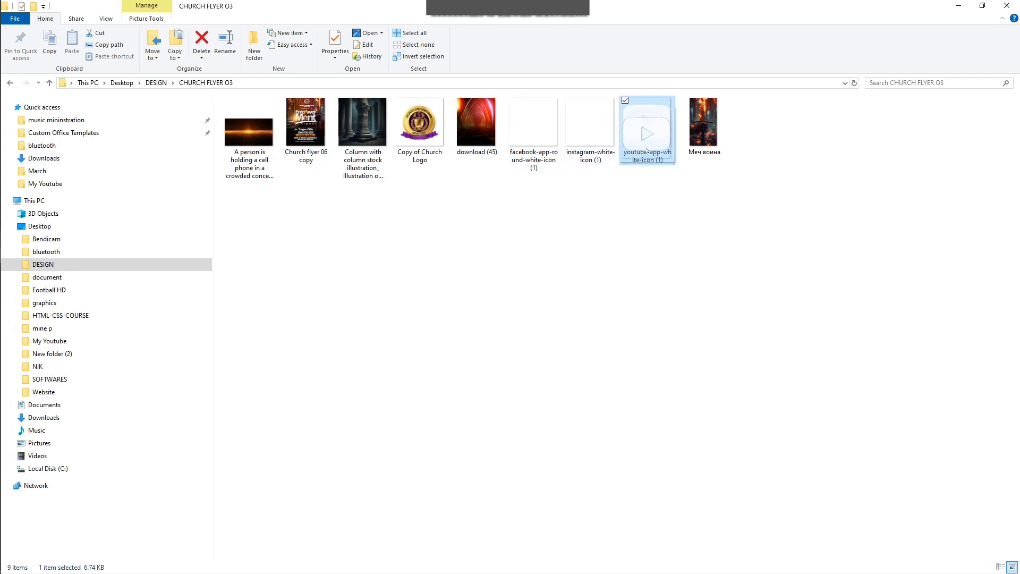
pyautogui.keyDown('ctrl'); pyautogui.click(597, 133); pyautogui.keyUp('ctrl')
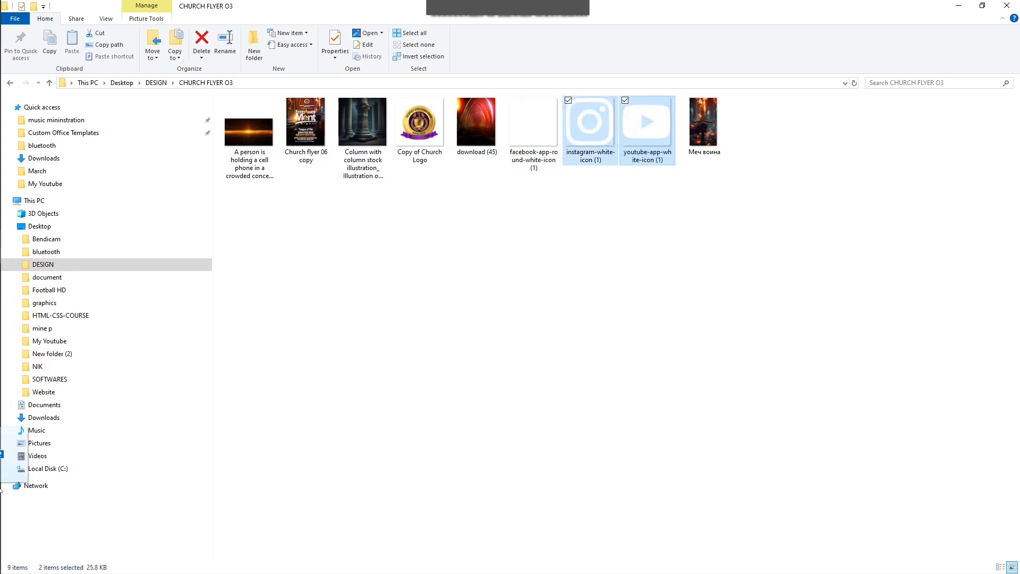
# Step: Drag both white icon files from File Explorer onto the flyer canvas
pyautogui.moveTo(23, 325); pyautogui.dragTo(550, 286)
pyautogui.scroll(-7, 550, 286)
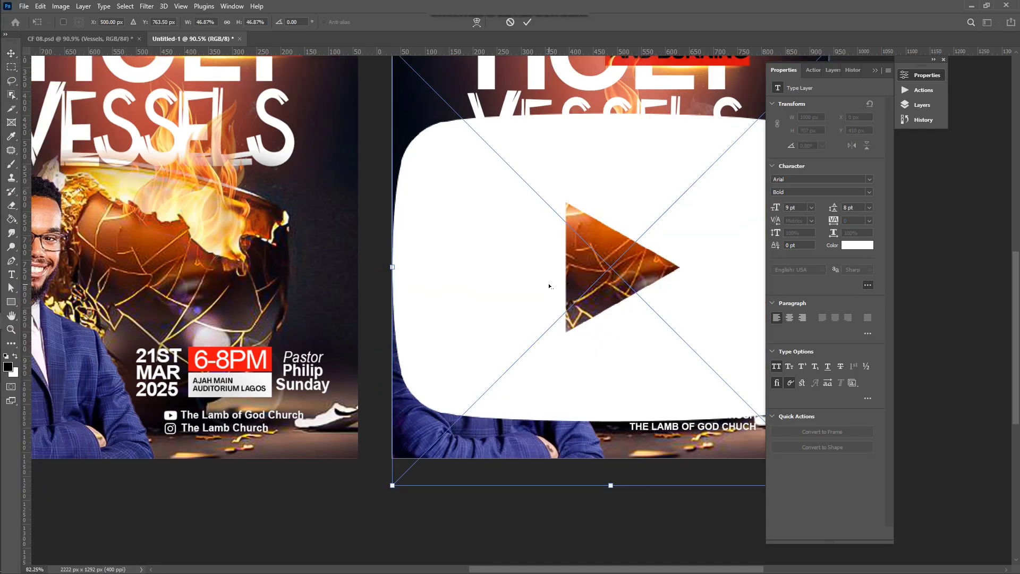
pyautogui.hscroll(-2, 550, 286)
pyautogui.hscroll(3, 549, 286)
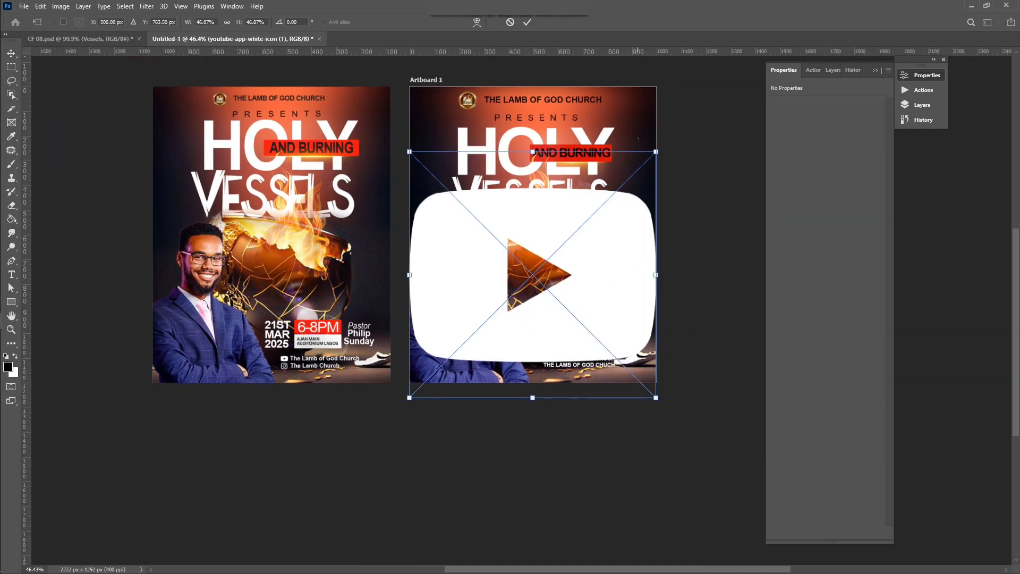
# Step: Shrink the YouTube icon from 13% to about 4% and set it left of the first church line
pyautogui.moveTo(656, 152); pyautogui.dragTo(564, 347)
pyautogui.scroll(4, 564, 347)
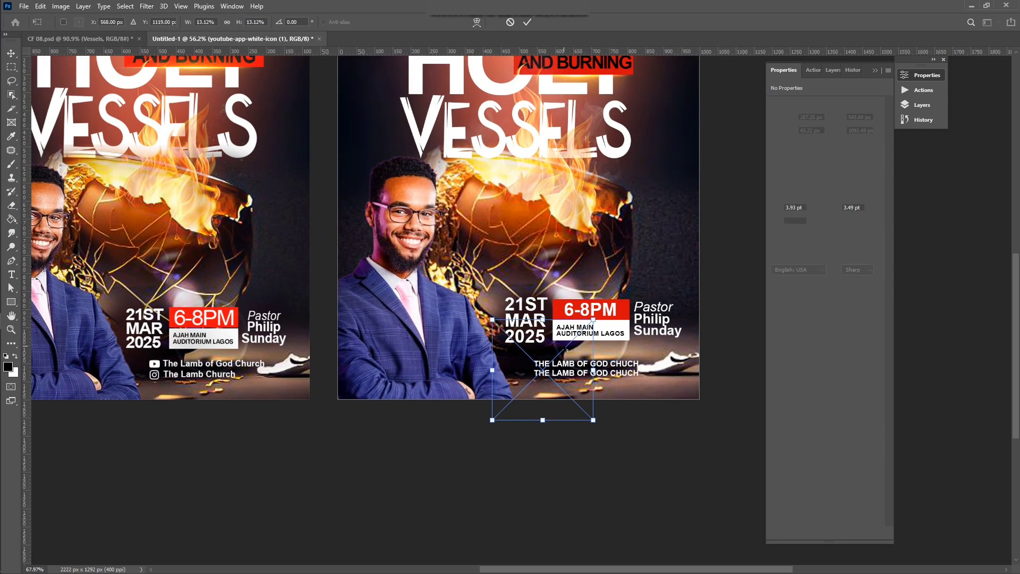
pyautogui.scroll(5, 565, 347)
pyautogui.hscroll(-1, 613, 301)
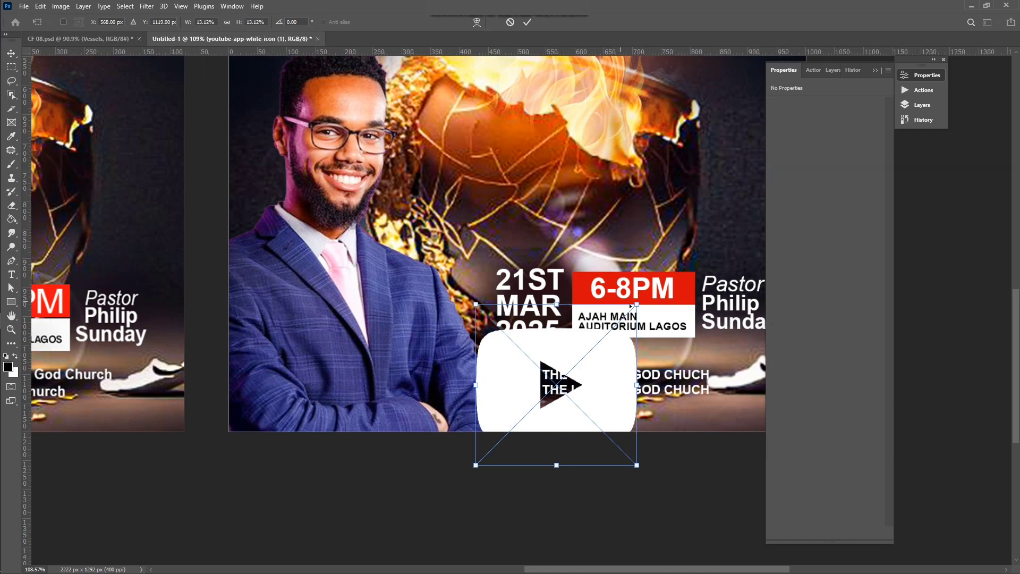
pyautogui.moveTo(637, 306); pyautogui.dragTo(529, 375)
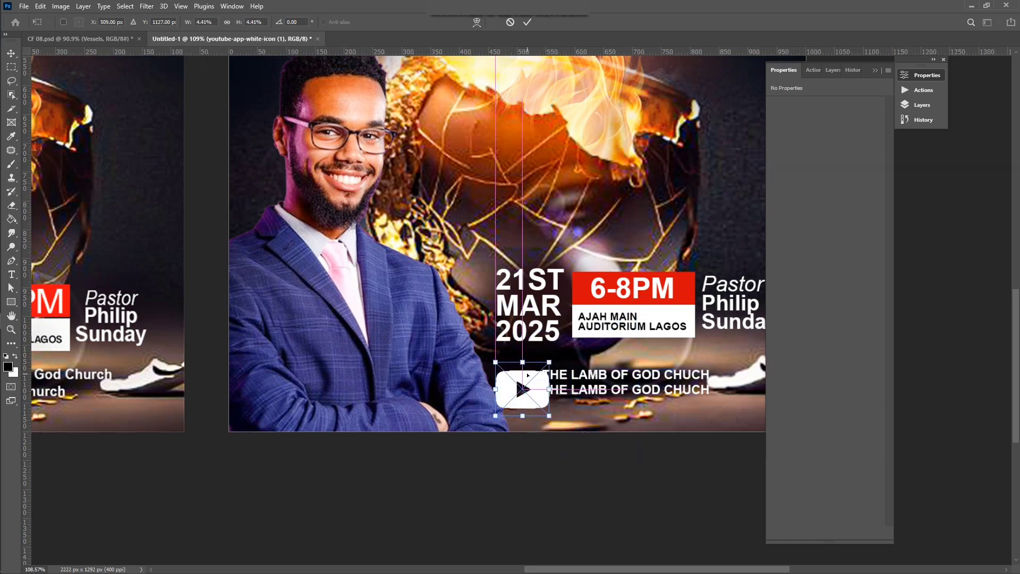
pyautogui.scroll(4, 530, 375)
pyautogui.scroll(4, 528, 376)
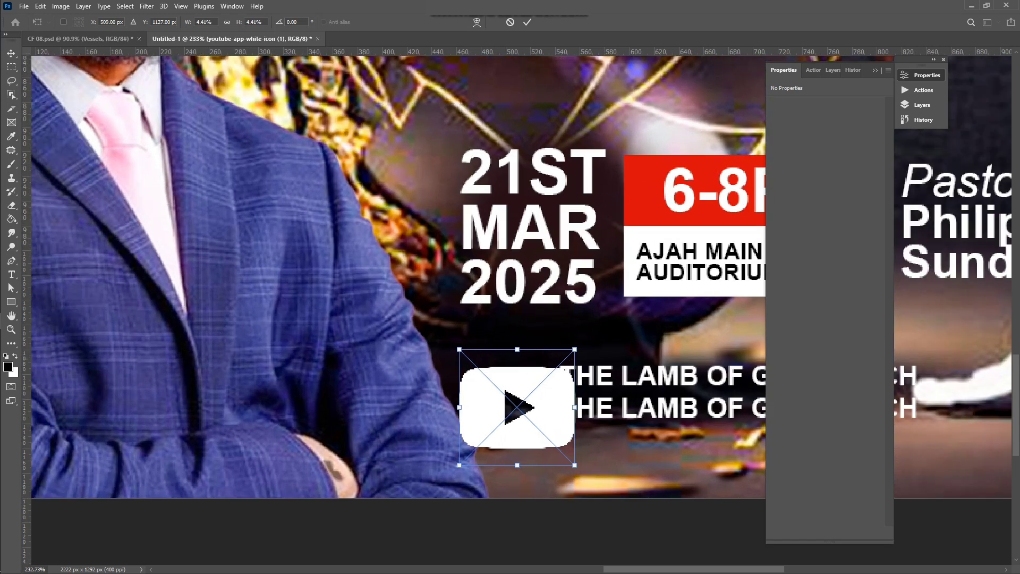
pyautogui.moveTo(574, 351); pyautogui.dragTo(499, 398)
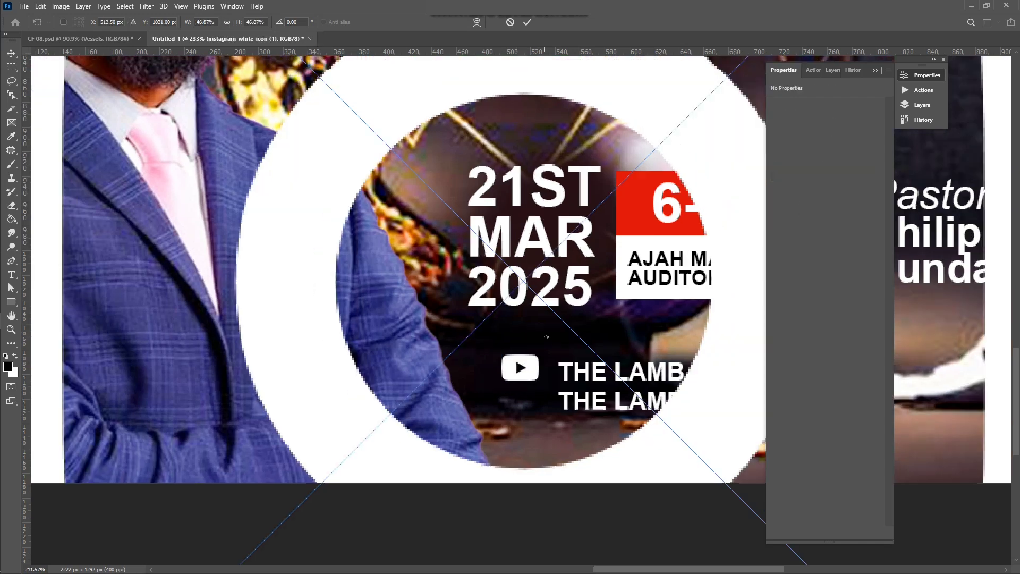
pyautogui.scroll(-3, 547, 336)
# Step: Shrink the Instagram icon to 26 px and place it below the YouTube icon beside the second church line
pyautogui.scroll(-5, 548, 336)
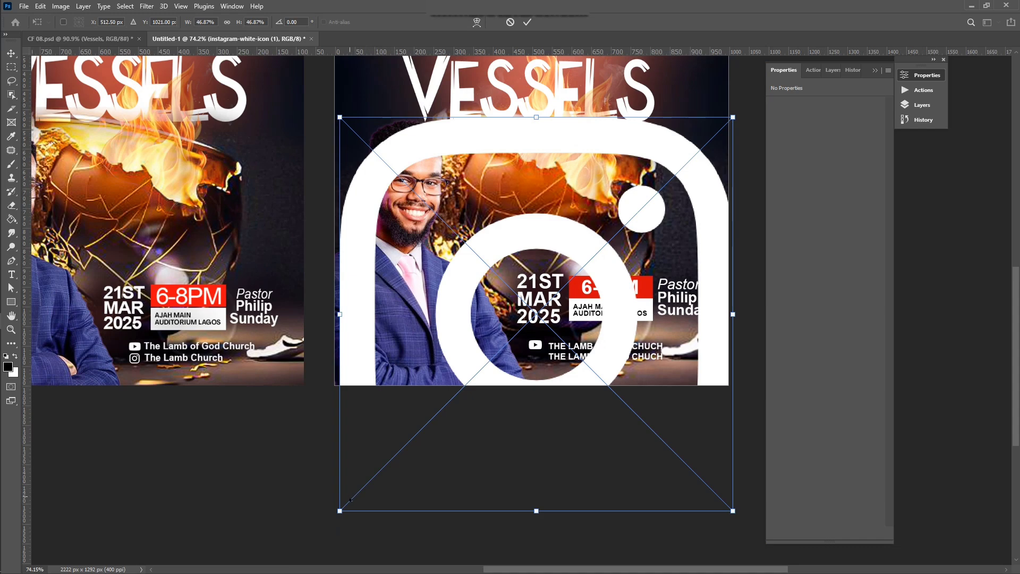
pyautogui.moveTo(340, 511); pyautogui.dragTo(510, 342)
pyautogui.scroll(4, 523, 354)
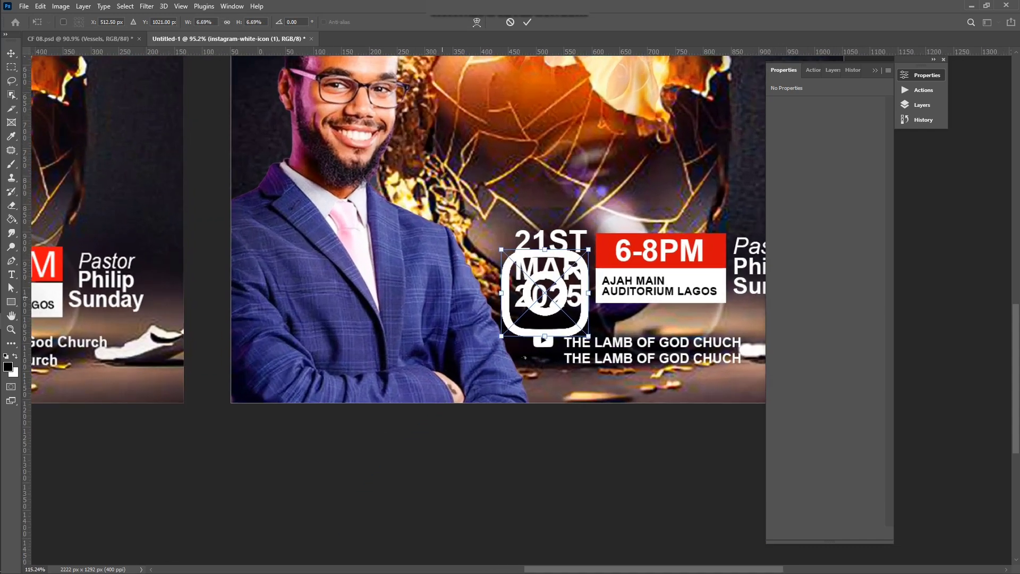
pyautogui.scroll(3, 525, 357)
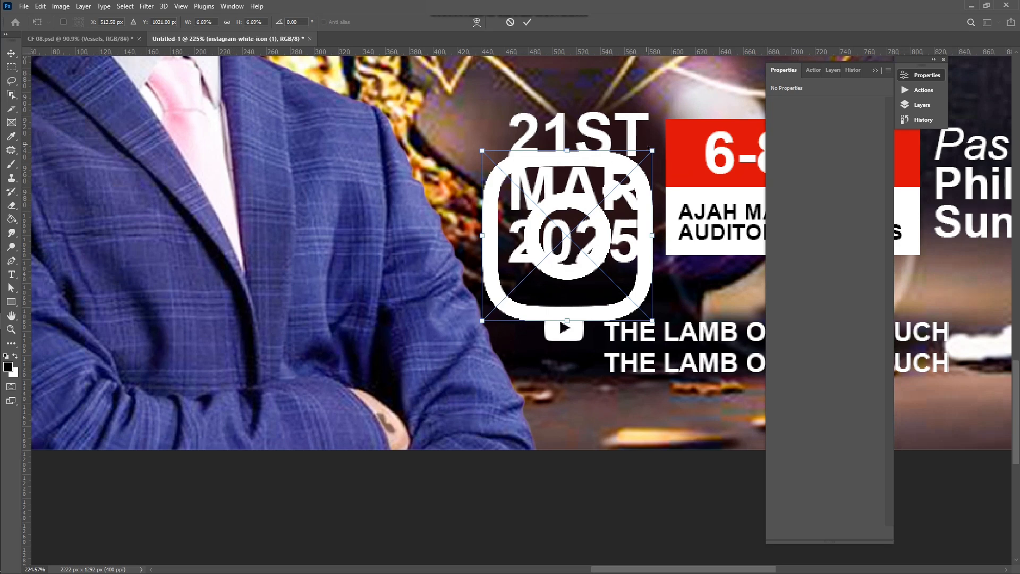
pyautogui.moveTo(653, 152); pyautogui.dragTo(615, 188)
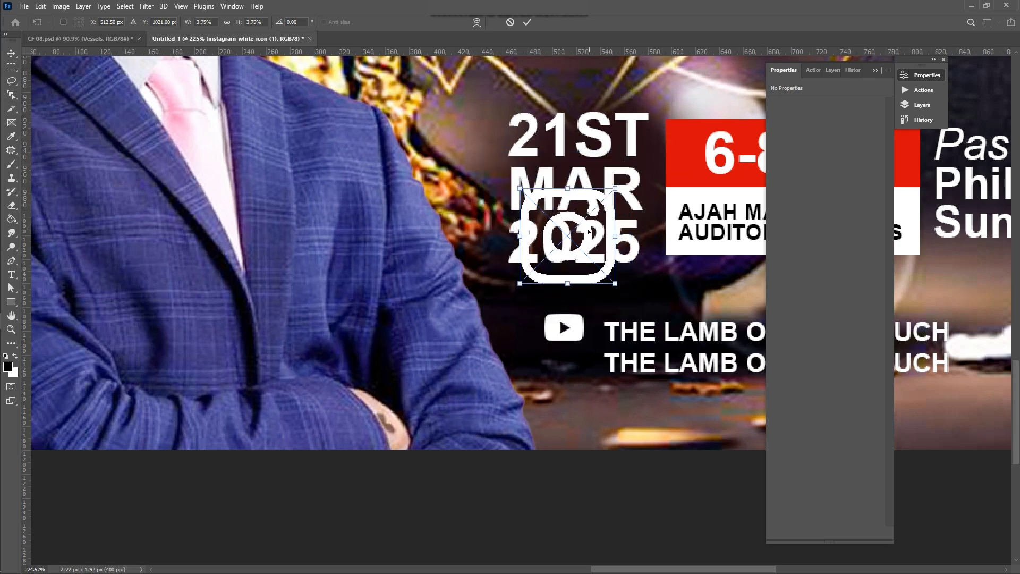
pyautogui.moveTo(590, 232); pyautogui.dragTo(602, 349)
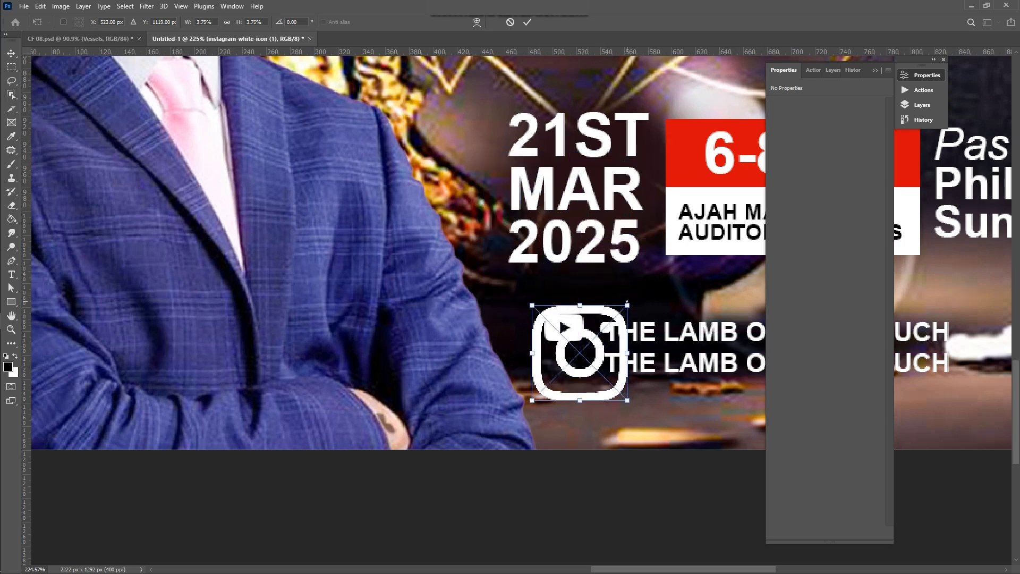
pyautogui.moveTo(628, 304); pyautogui.dragTo(570, 362)
pyautogui.scroll(-1, 570, 362)
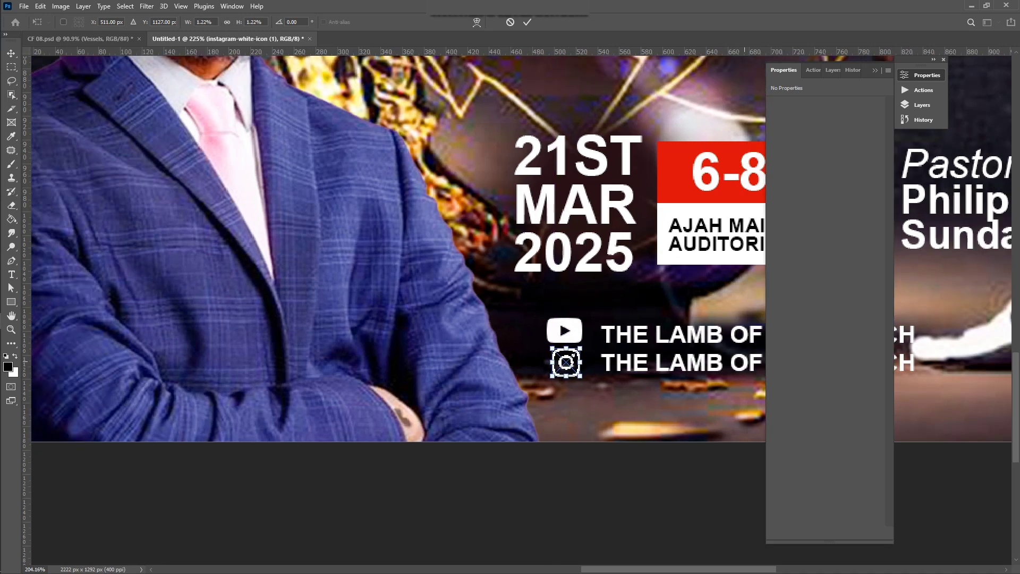
pyautogui.scroll(-6, 567, 362)
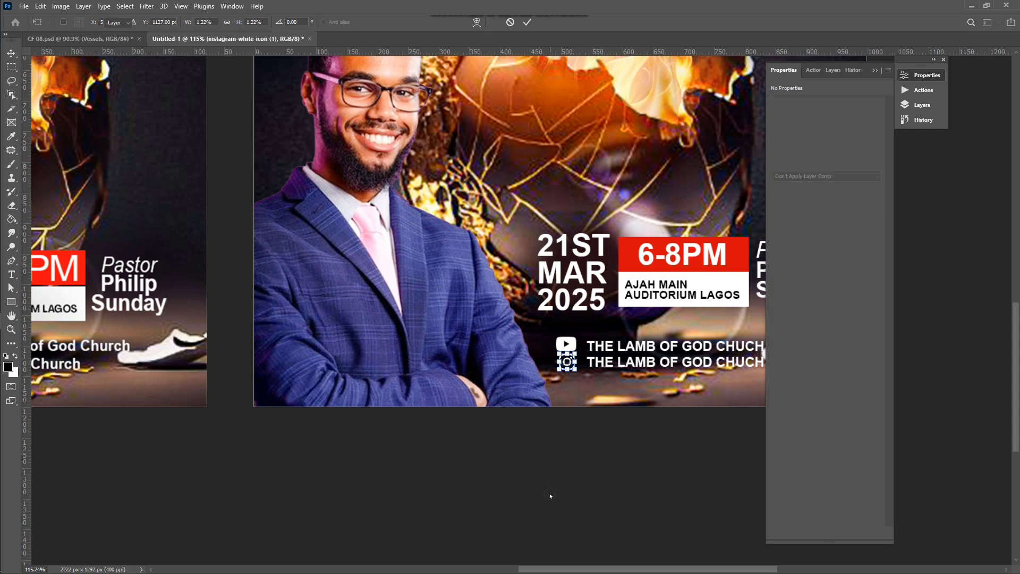
pyautogui.press('Return')
pyautogui.scroll(-3, 550, 495)
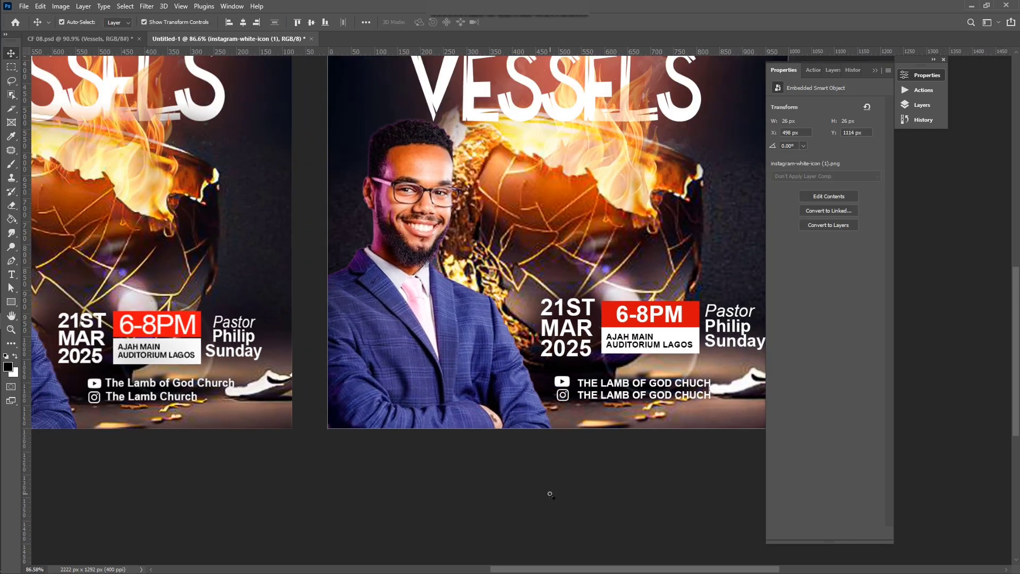
pyautogui.click(550, 496)
pyautogui.scroll(3, 558, 452)
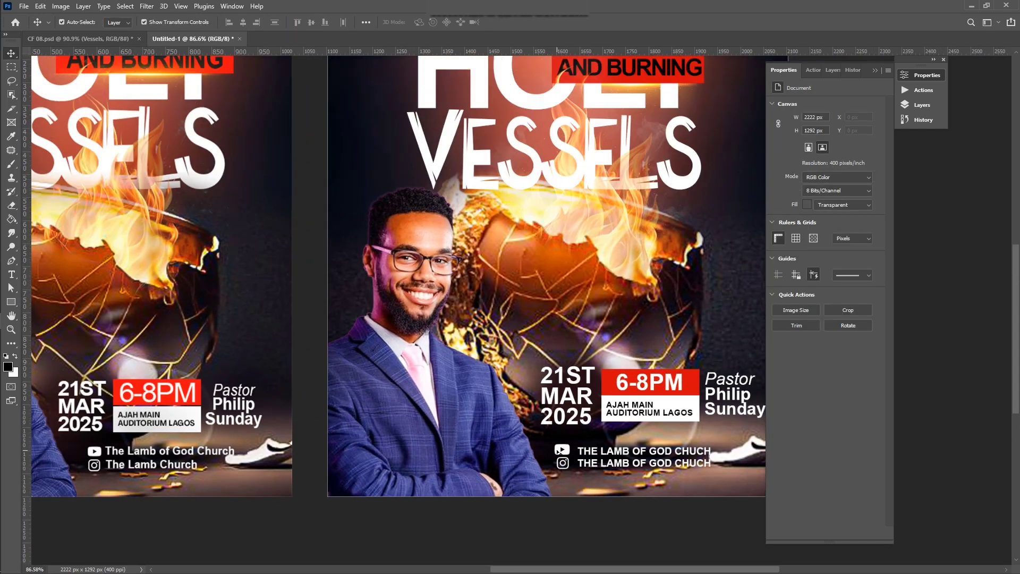
pyautogui.scroll(-4, 558, 452)
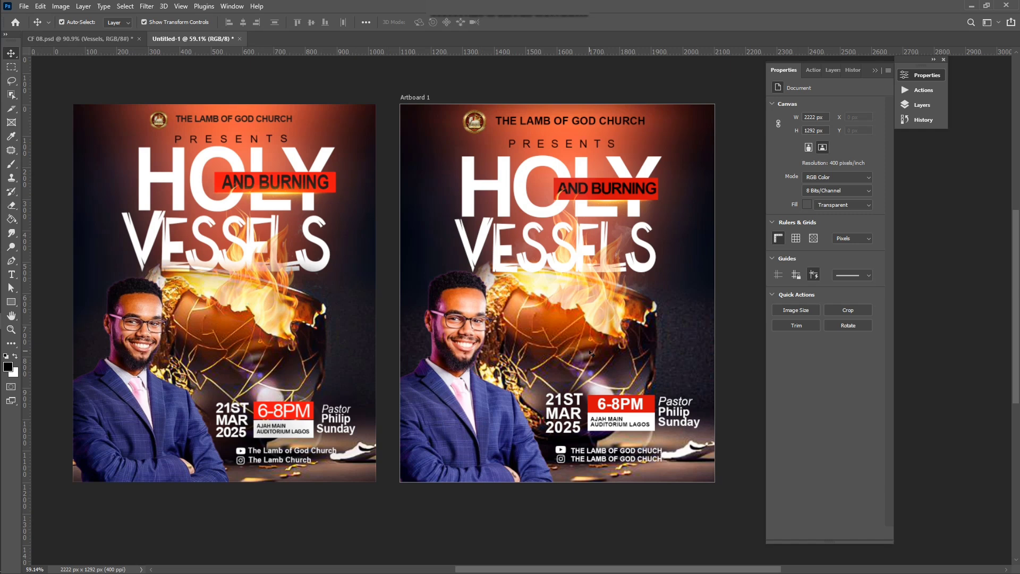
pyautogui.hscroll(3, 576, 353)
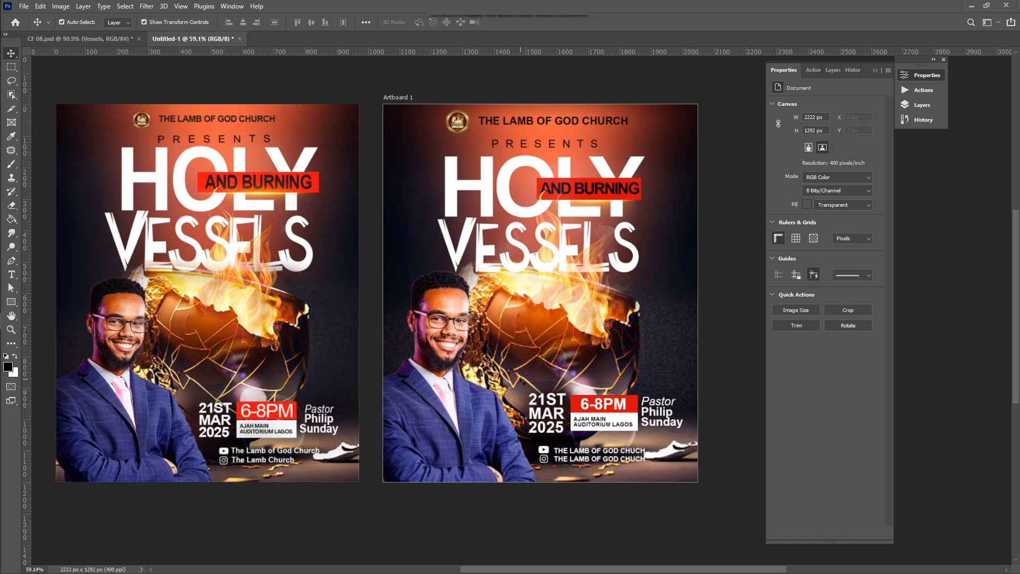
pyautogui.scroll(-2, 522, 381)
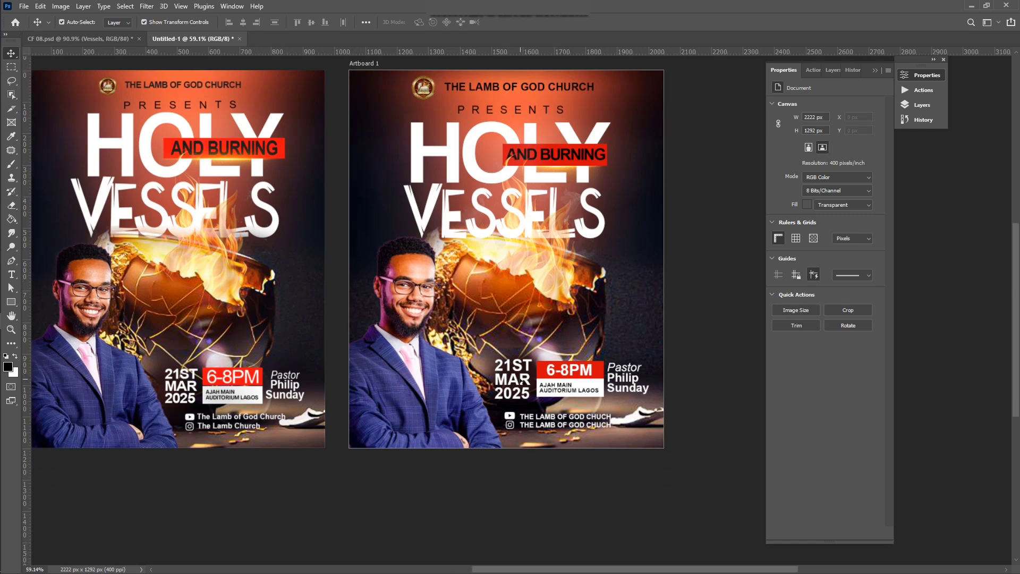
pyautogui.hscroll(-3, 521, 381)
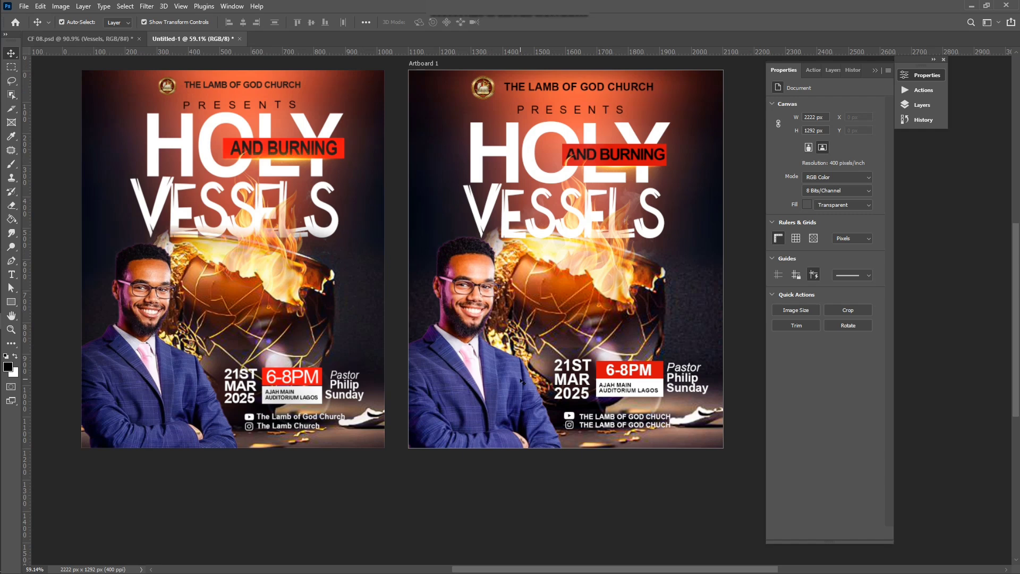